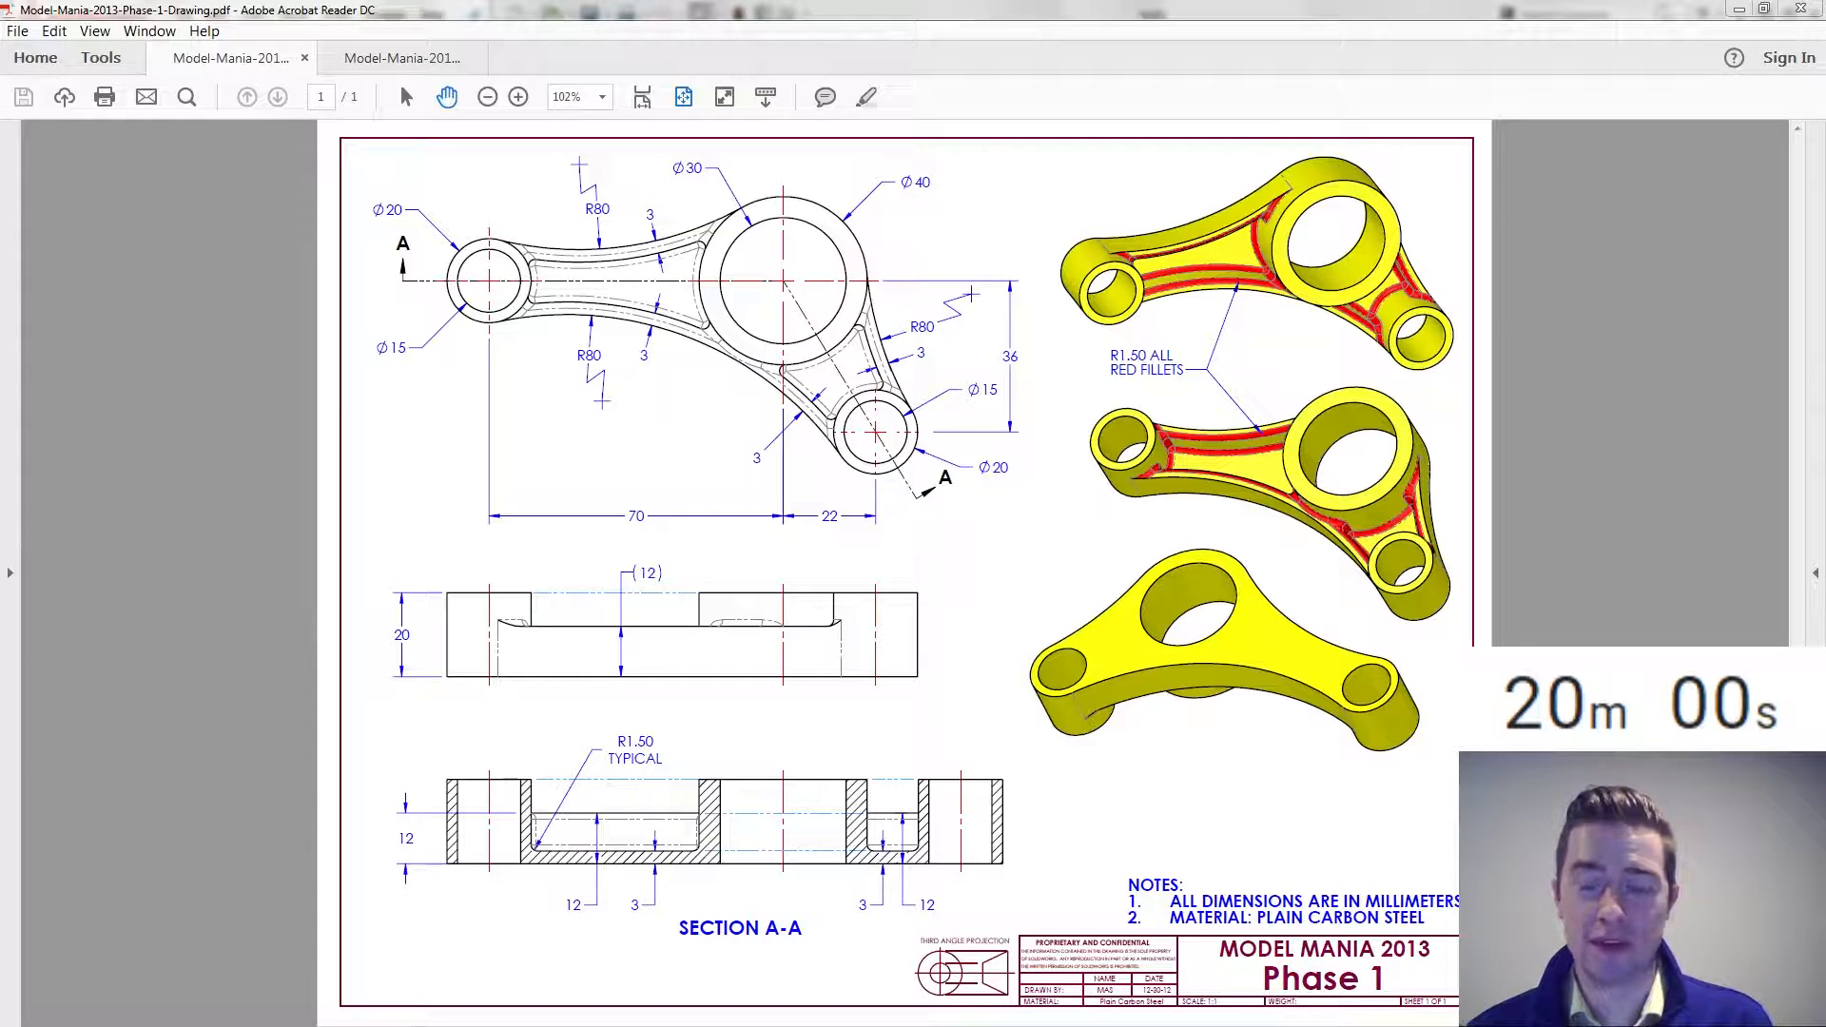
Switch to SOLIDWORKS and start a sketch on the Front plane
key(alt+Tab)
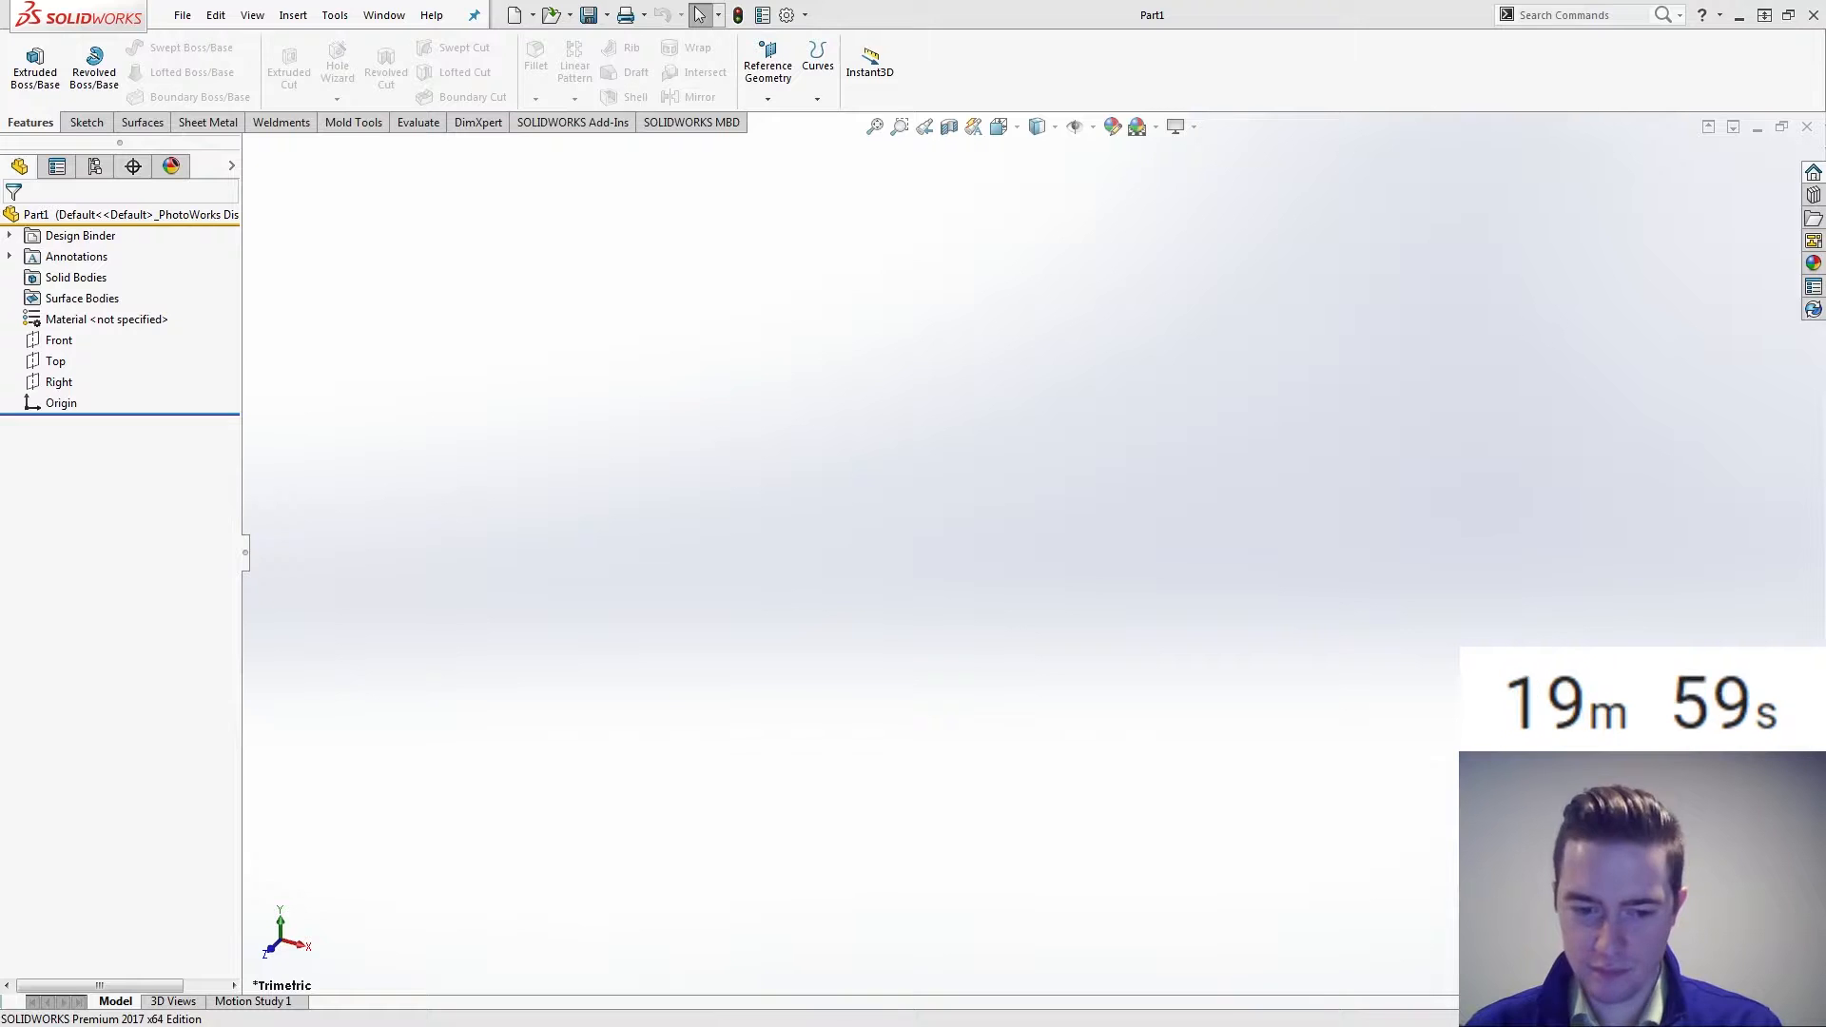
click(59, 340)
click(72, 283)
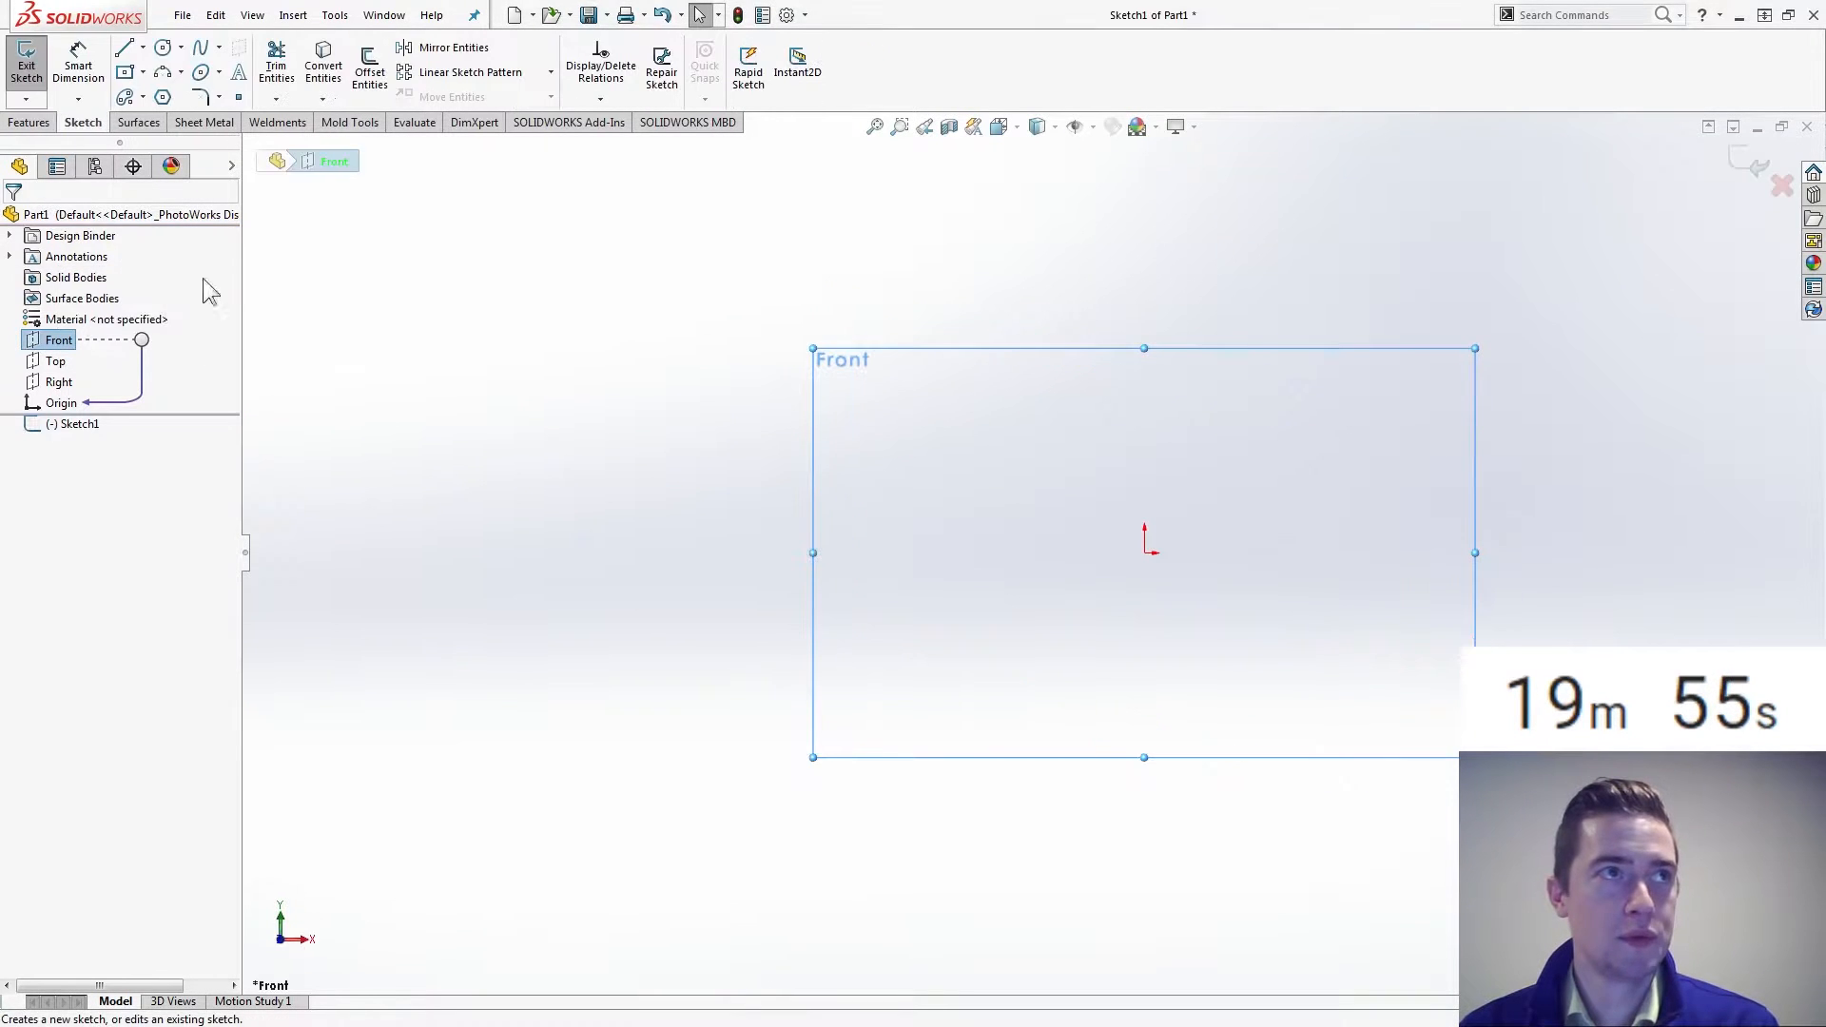
Sketch a circle about 91 mm in diameter at the origin, one about 41 mm level to its left, and one about 34 mm at its lower right
click(163, 49)
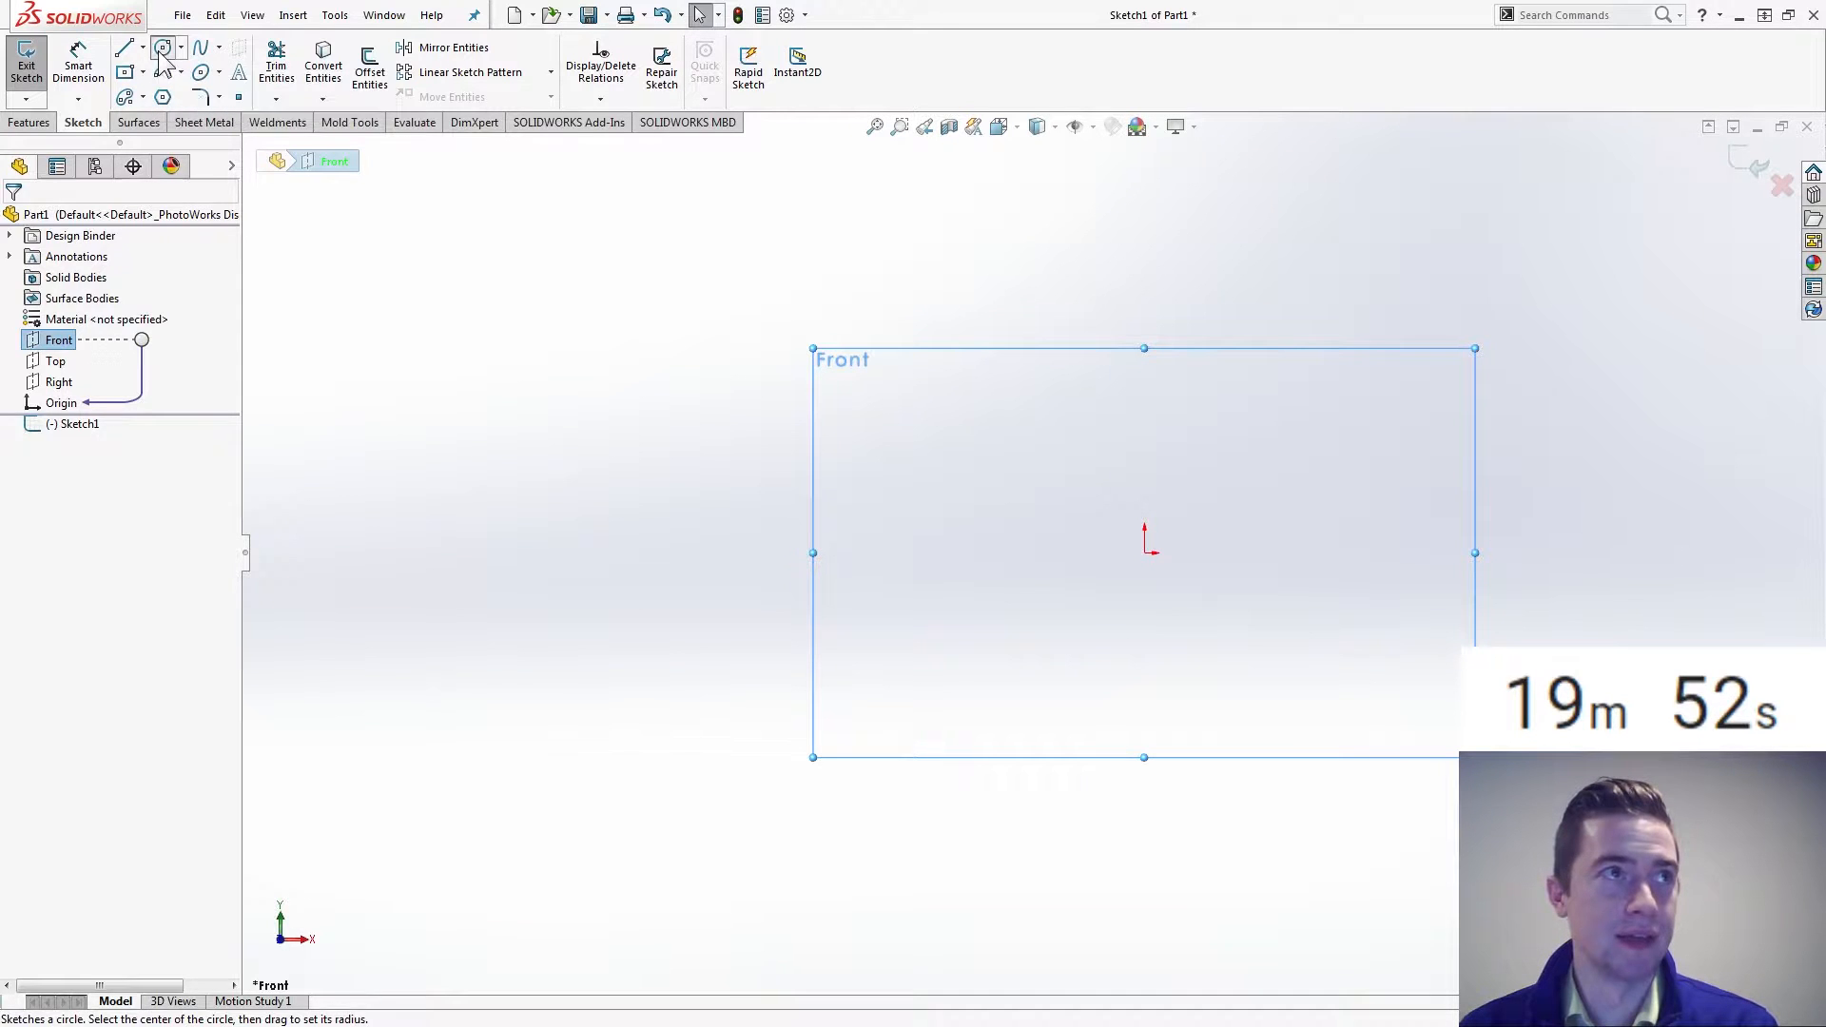
click(1144, 553)
click(998, 673)
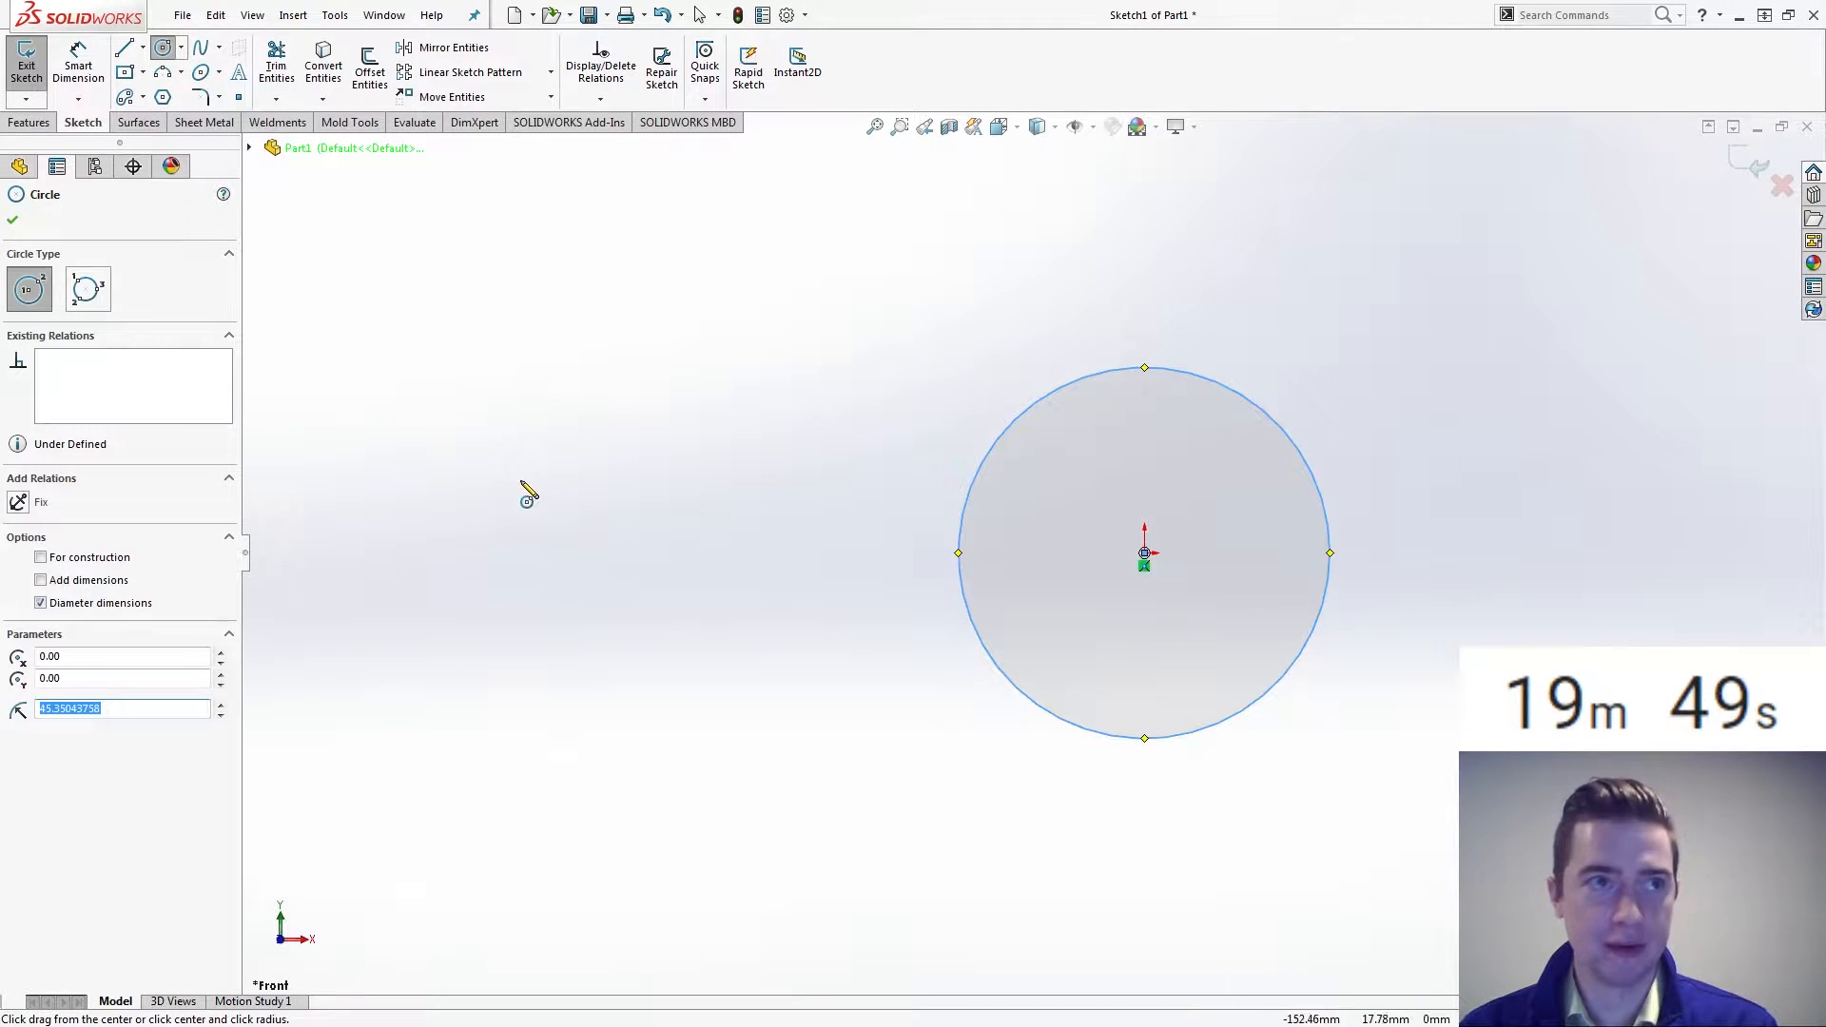
click(477, 553)
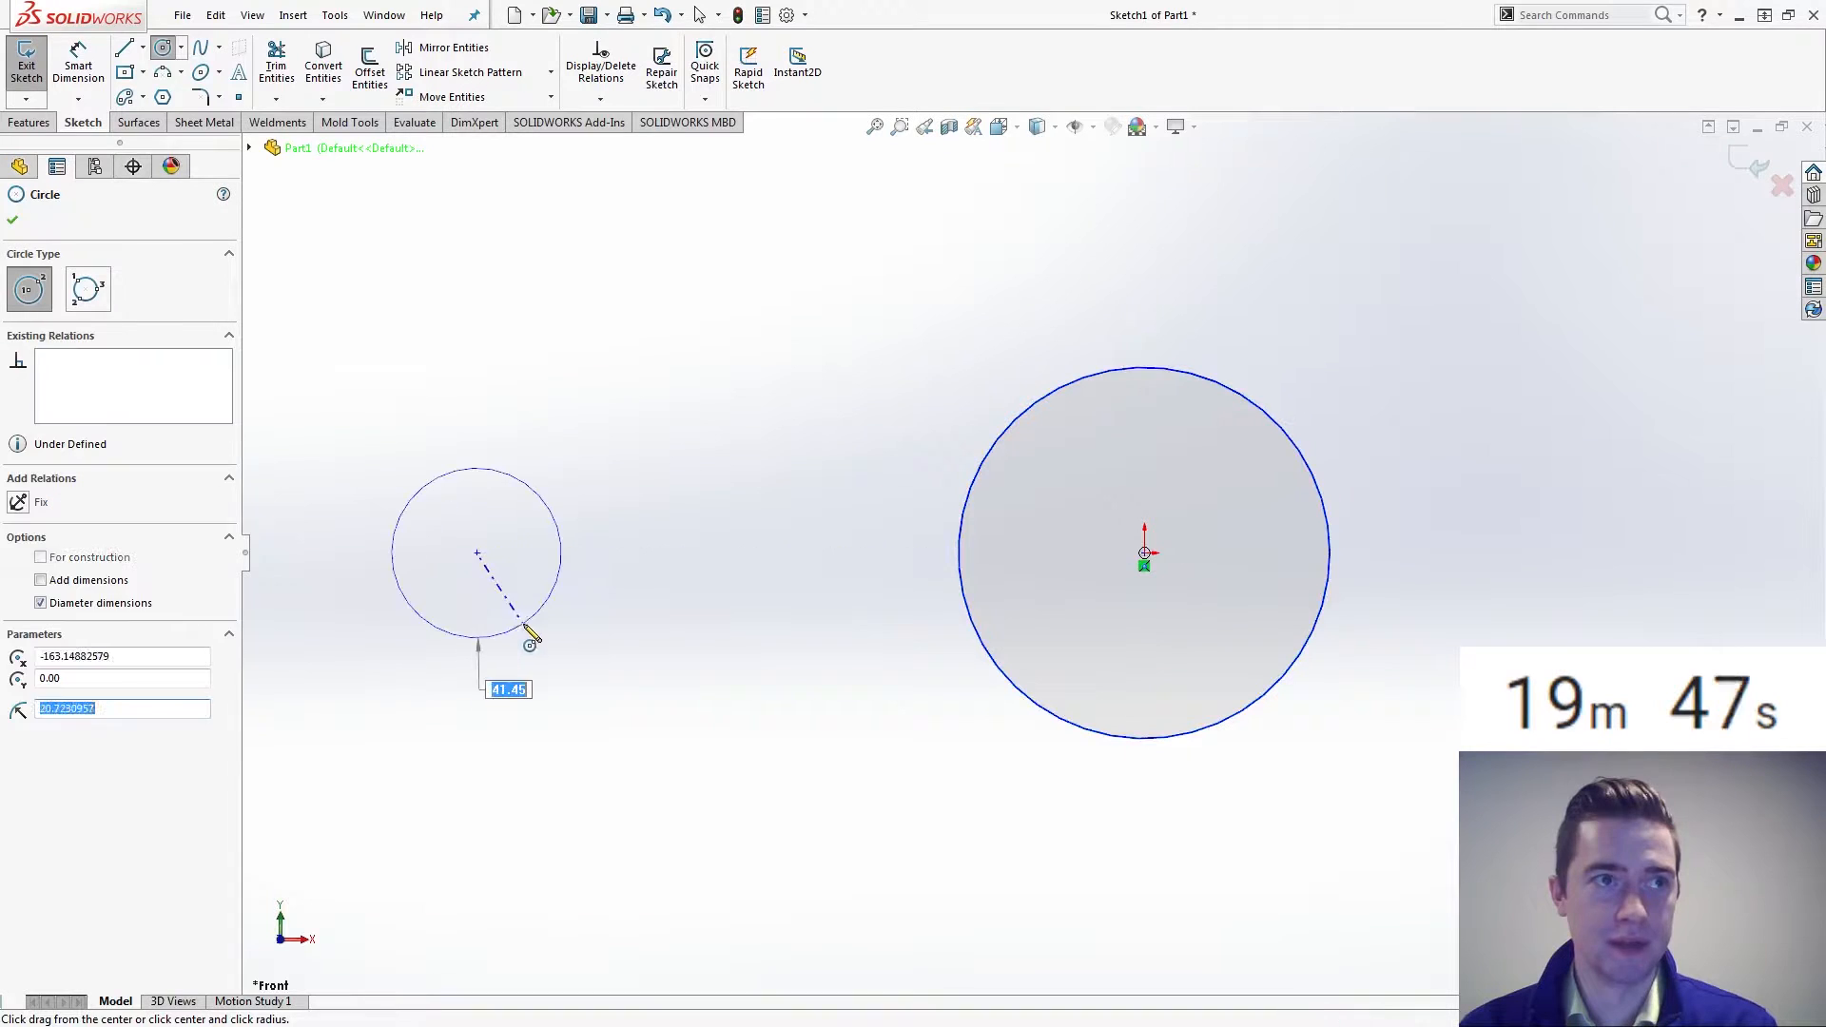
click(510, 630)
click(1399, 931)
click(1460, 966)
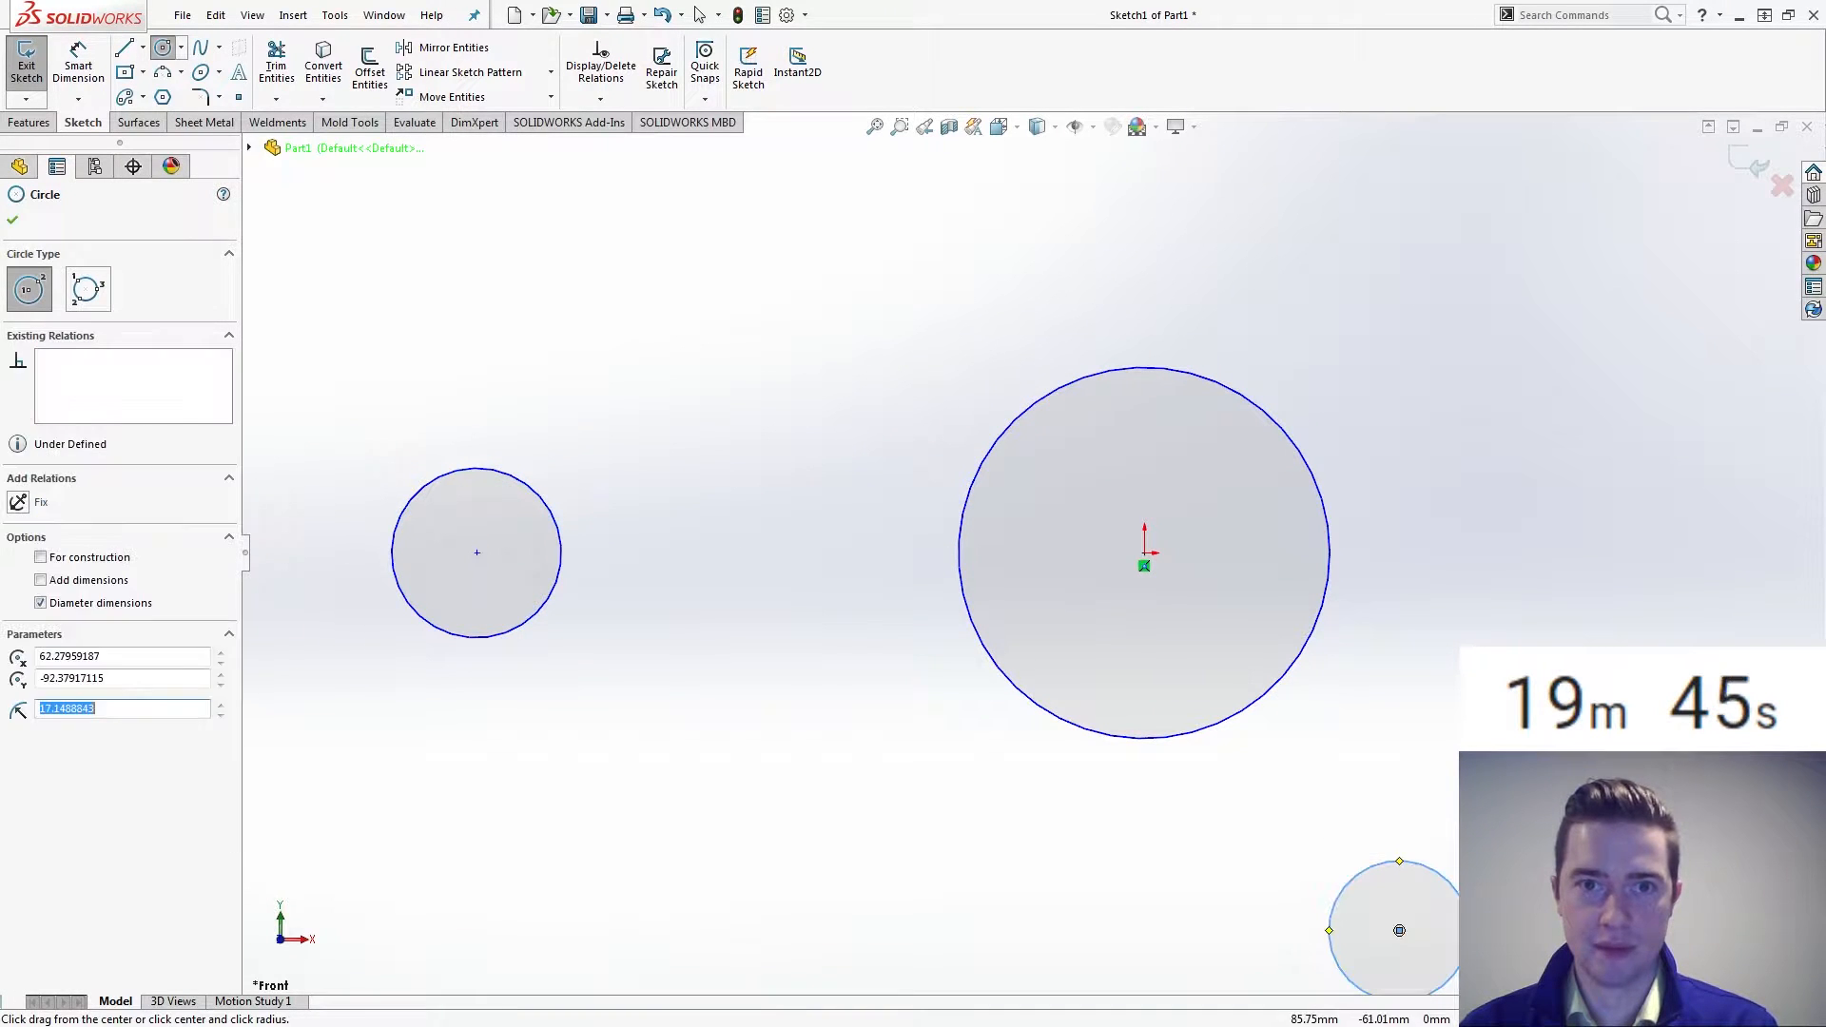
Dimension the large circle at the origin to a diameter of 40 mm
right_drag(1465, 960, 1465, 894)
click(1289, 438)
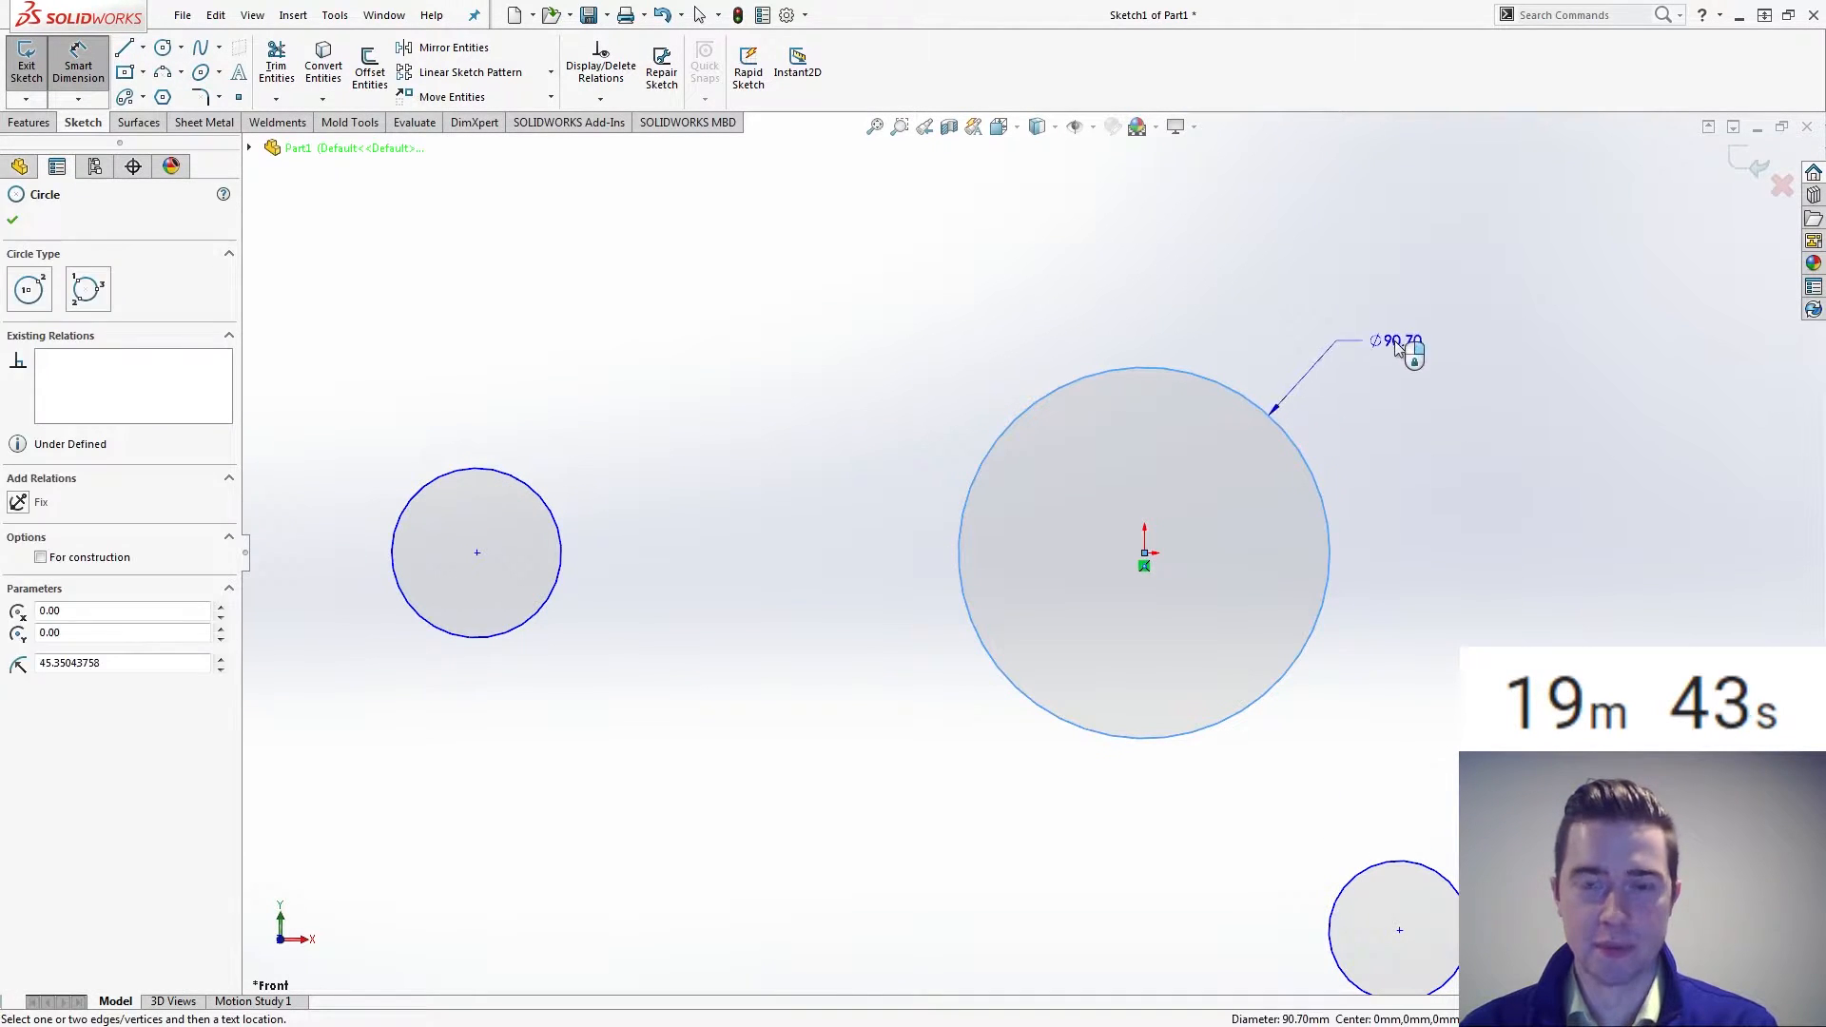
click(1405, 356)
text(40)
key(Return)
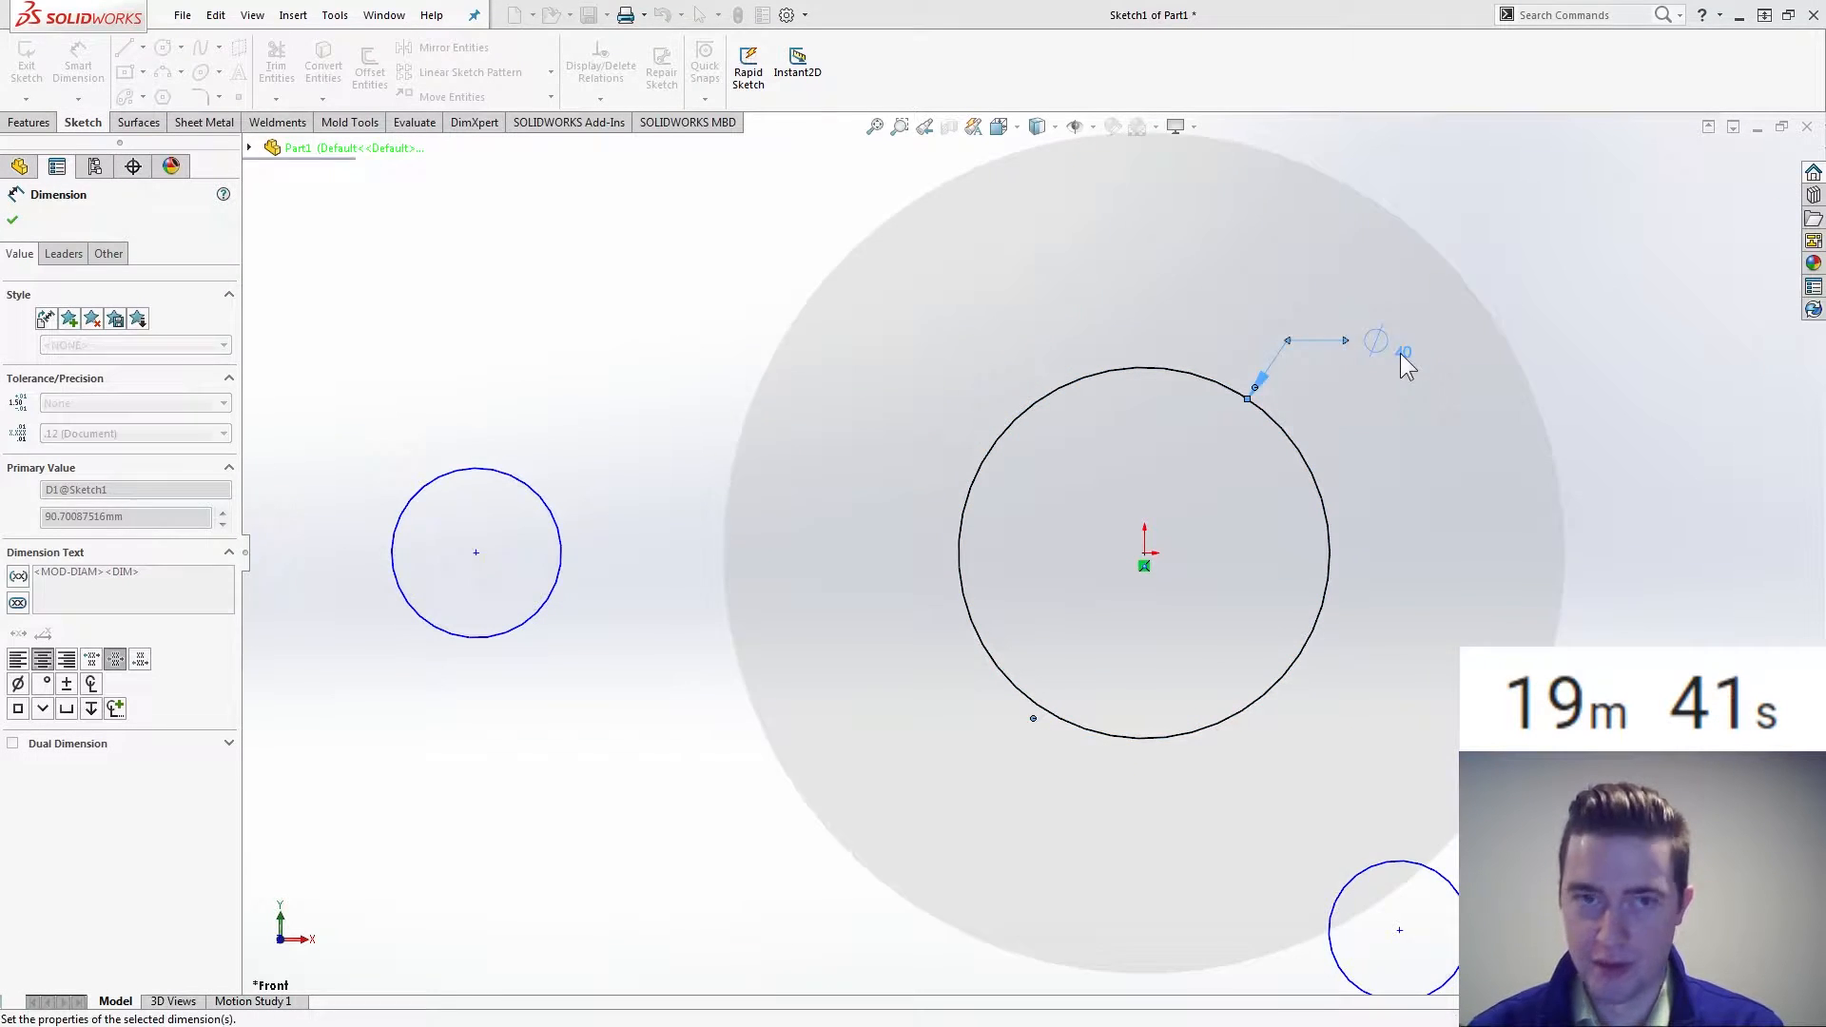
Sketch a concentric inner circle in each outer circle, about 16 mm at the origin, 12 mm at left and 9 mm at lower right
click(163, 47)
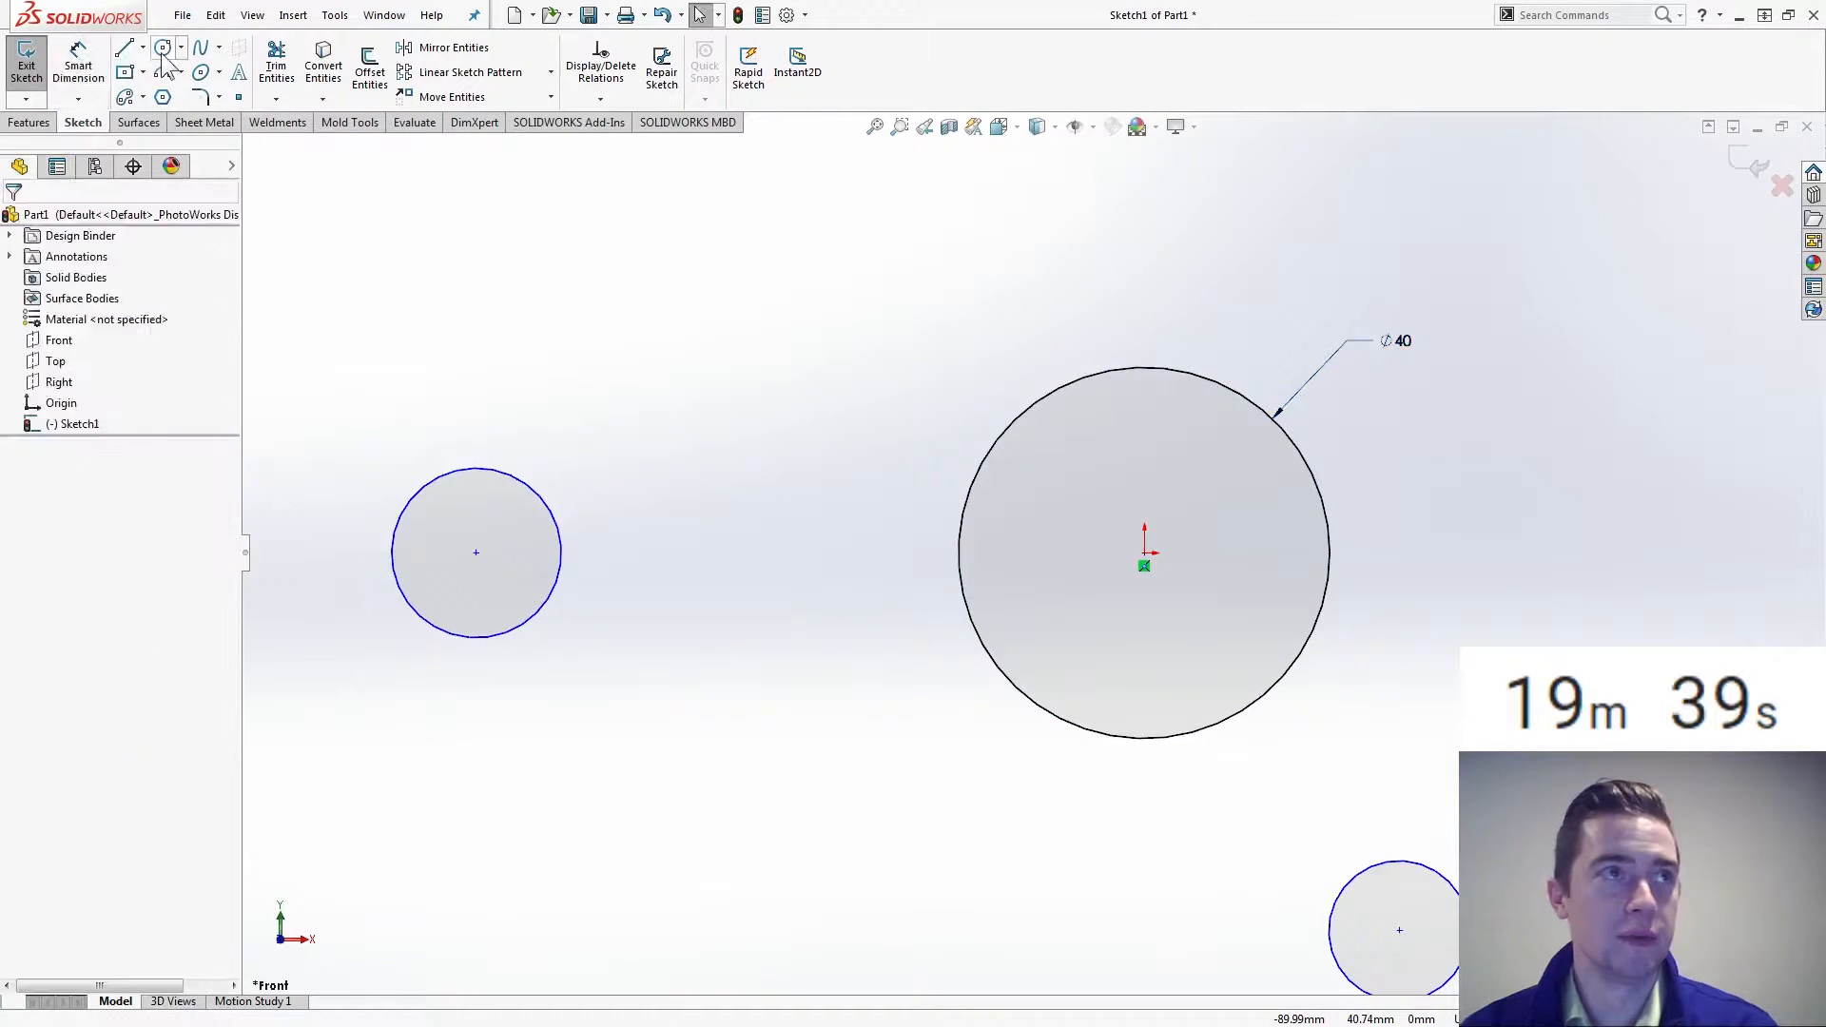
click(1145, 552)
click(1122, 483)
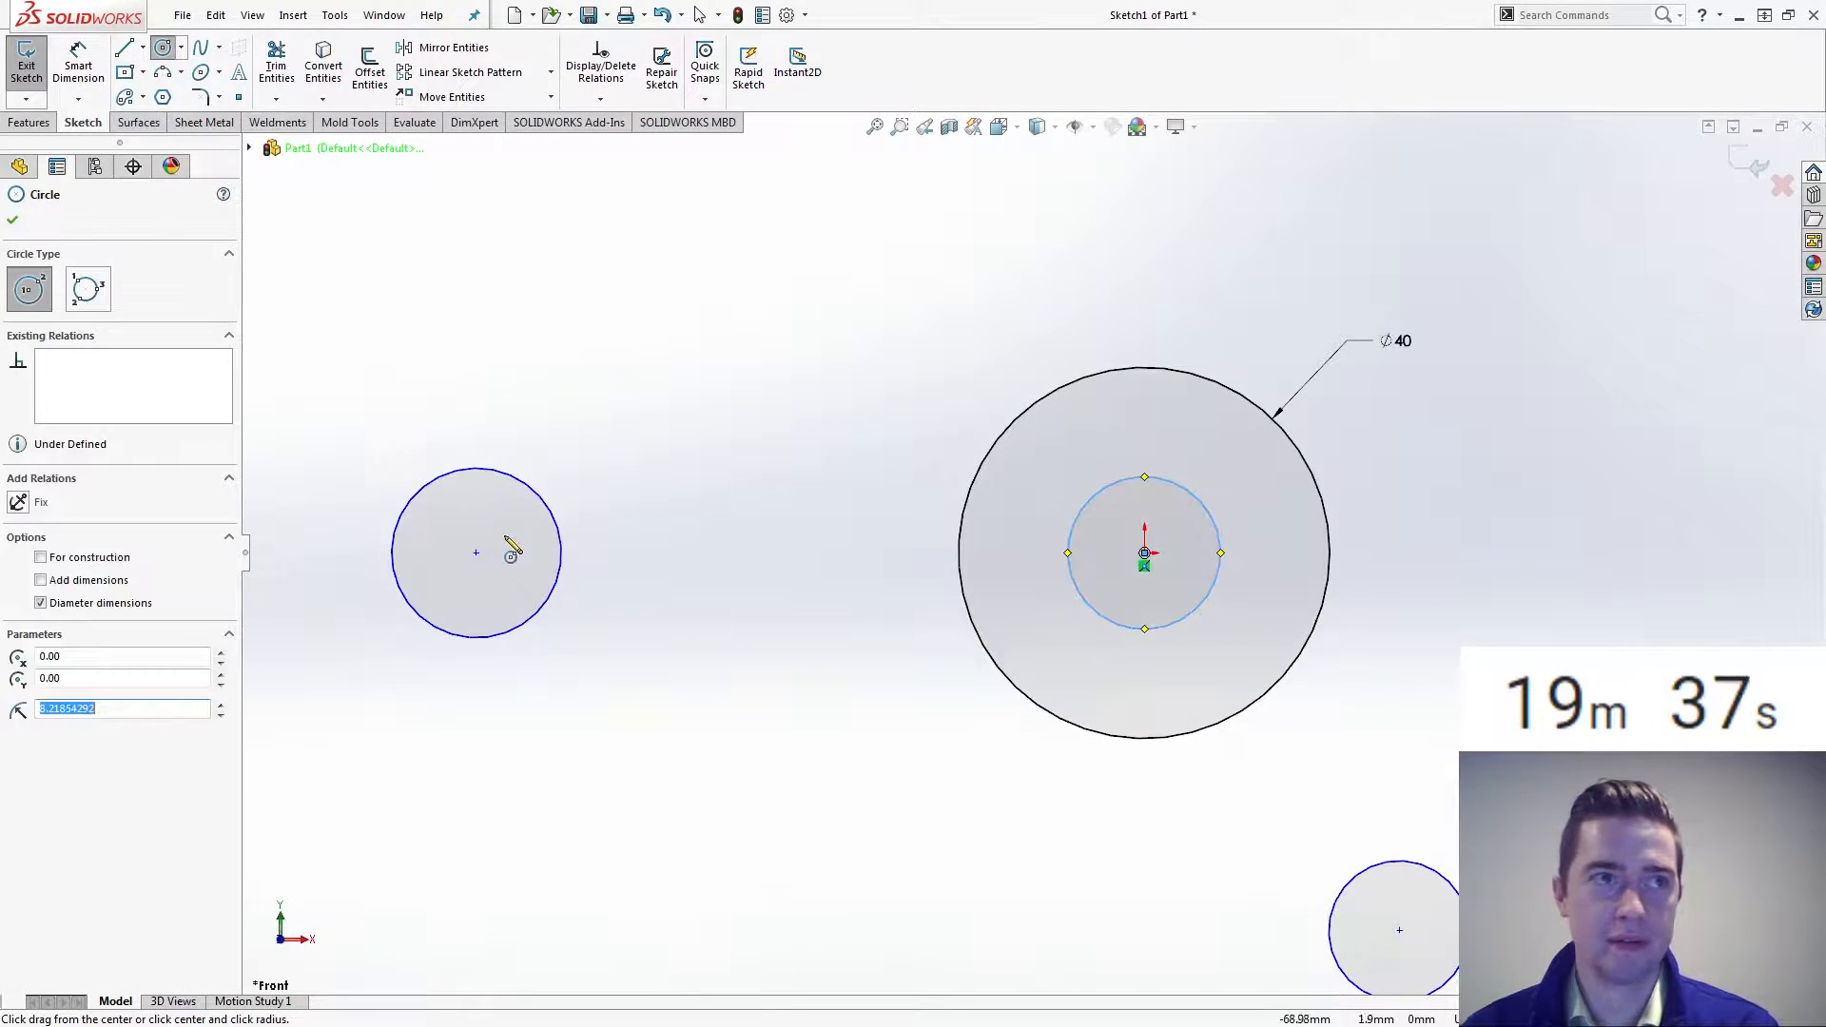
click(478, 553)
click(530, 544)
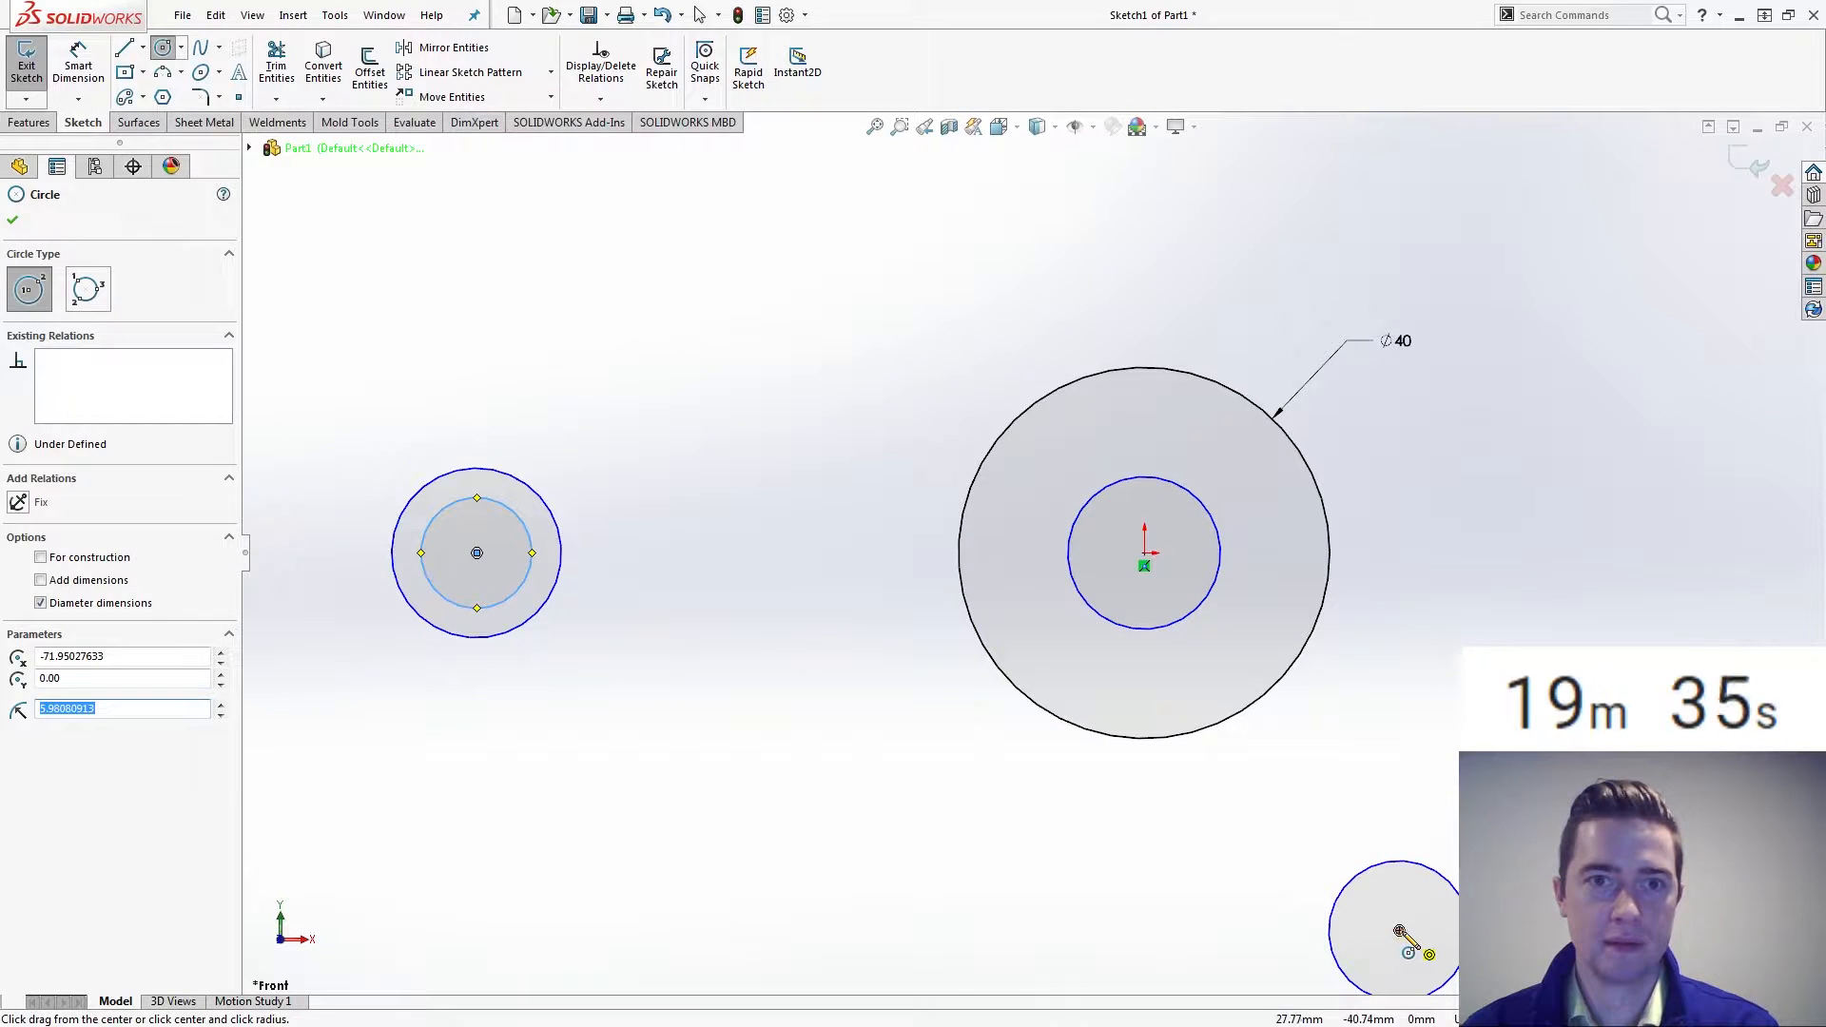
click(1399, 929)
click(1370, 899)
Dimension the left pair of concentric circles to 20 mm outer and 15 mm inner diameter
right_drag(971, 840, 968, 761)
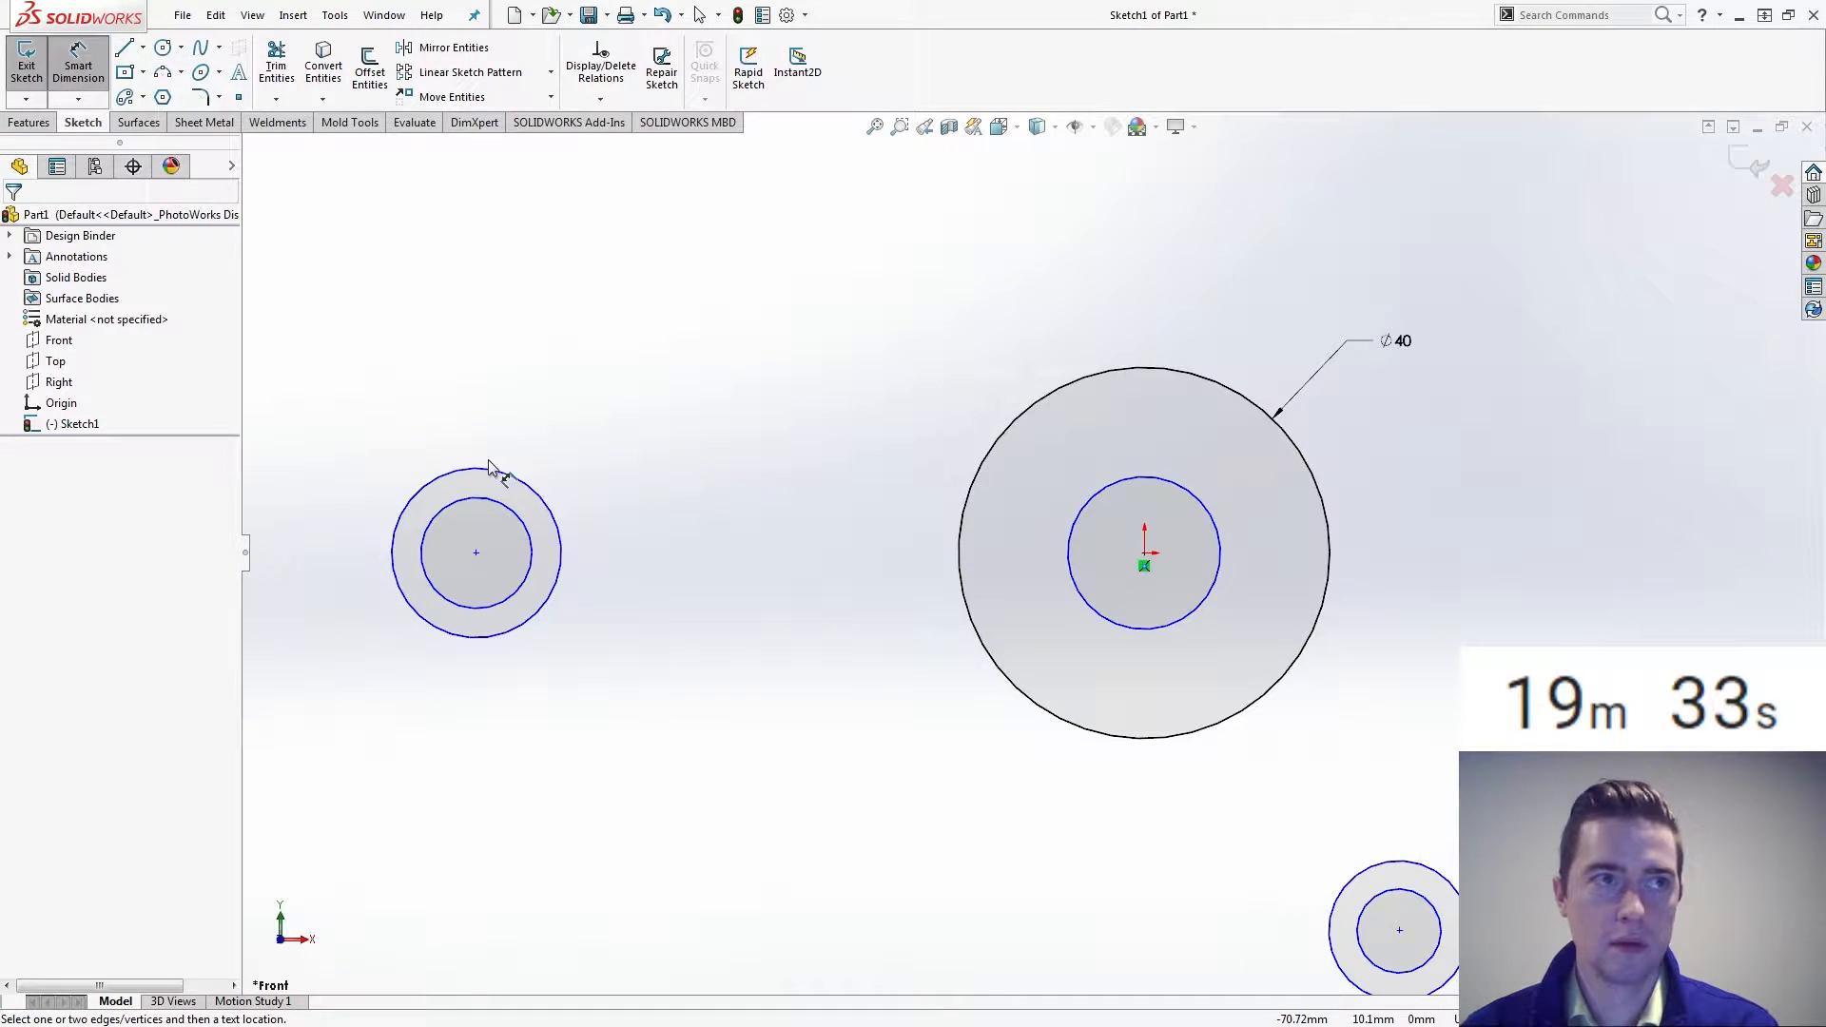
click(495, 470)
click(323, 420)
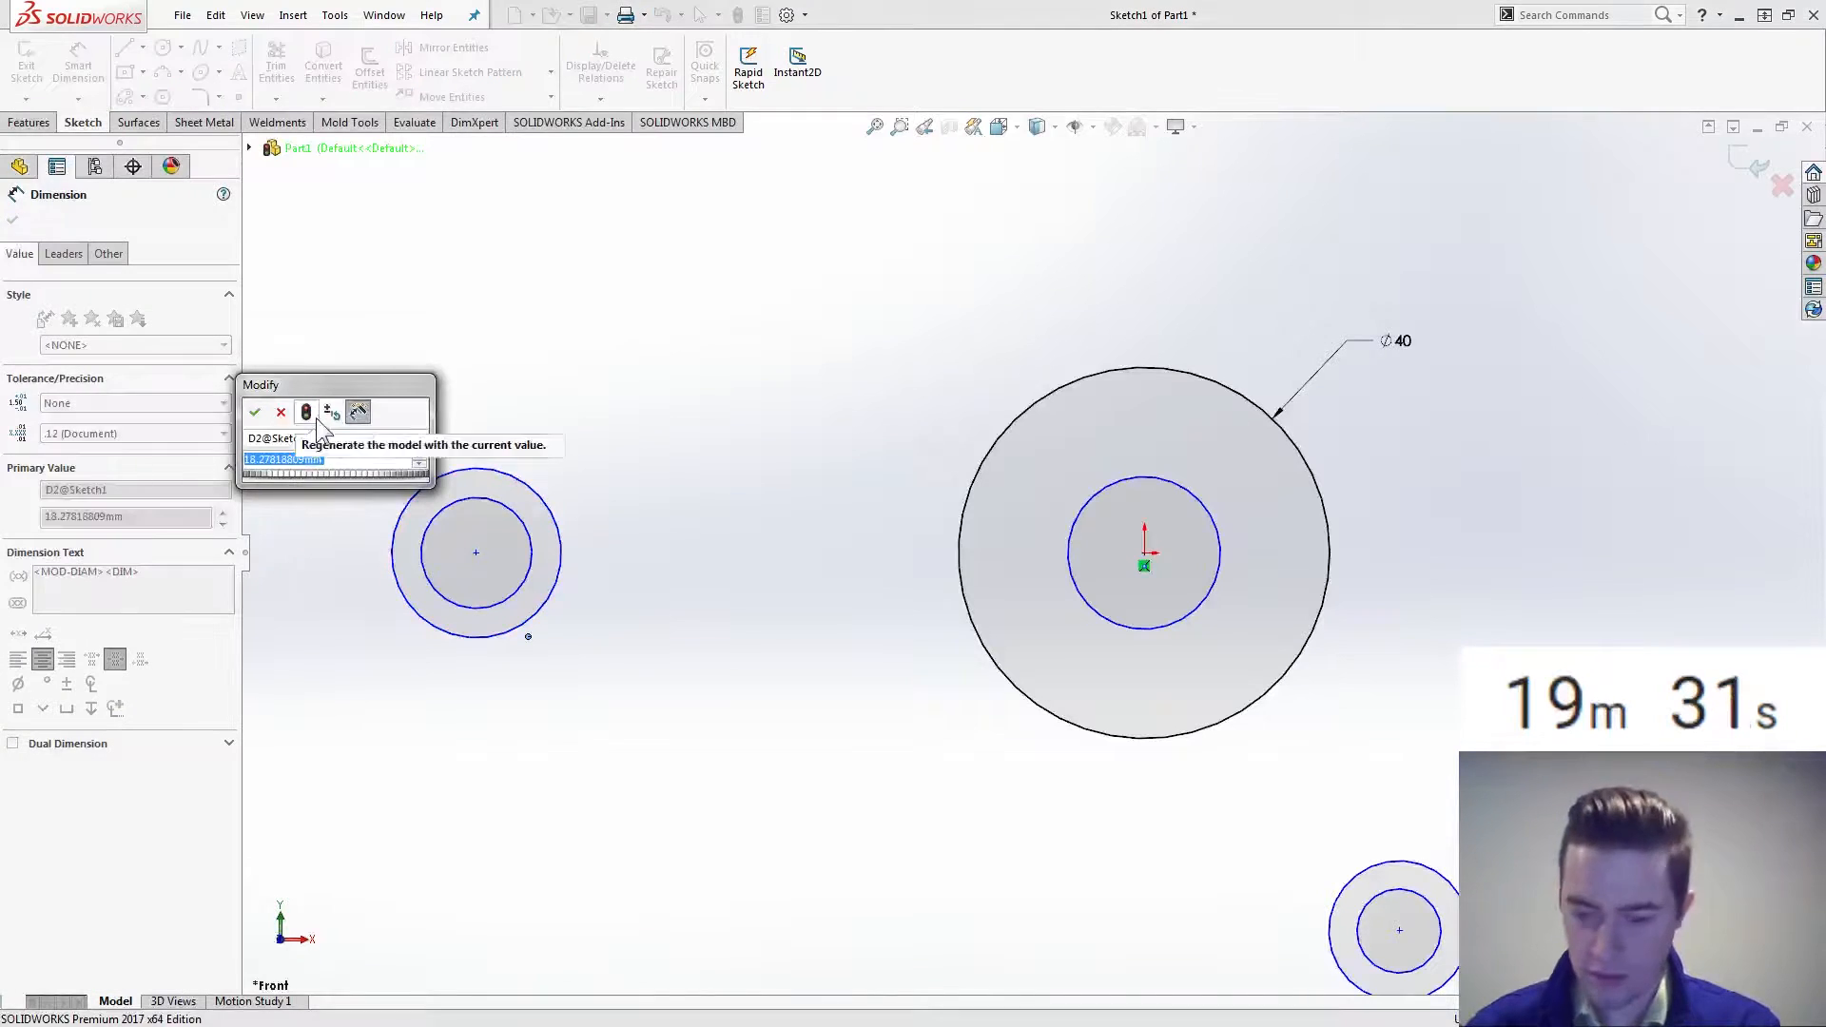
click(316, 418)
click(454, 605)
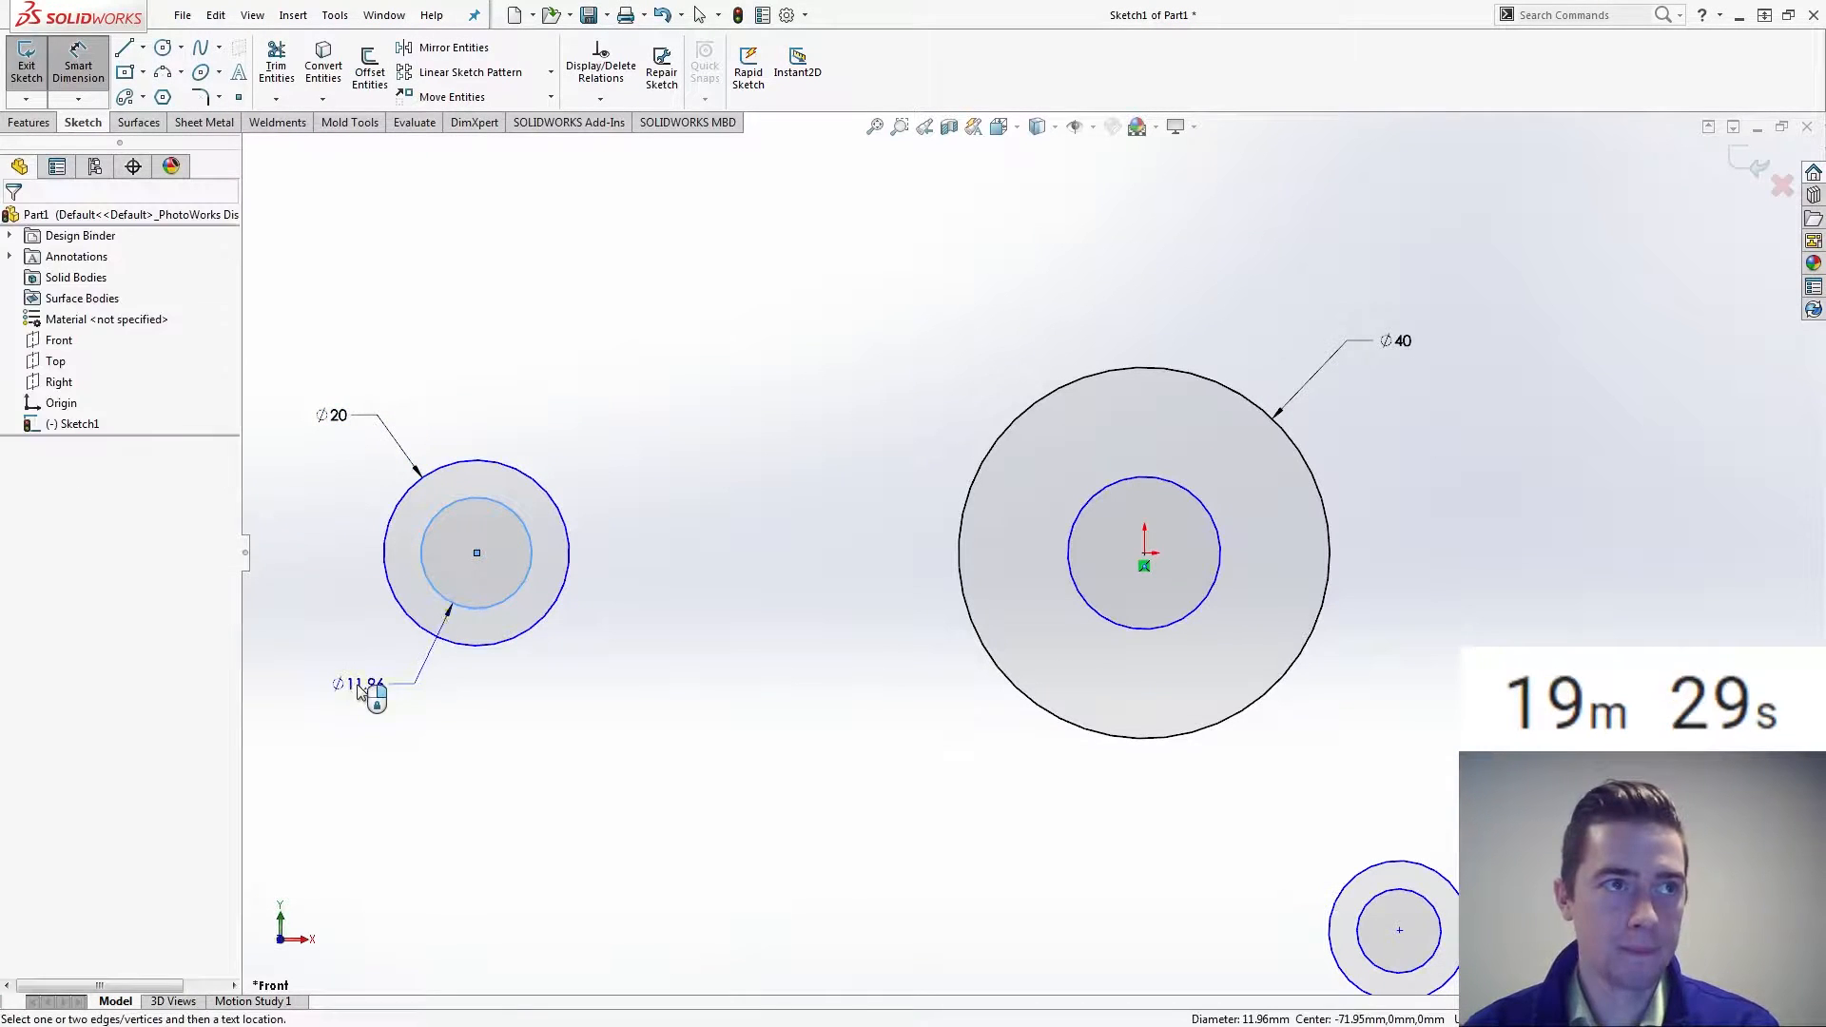
click(389, 677)
text(15)
key(Return)
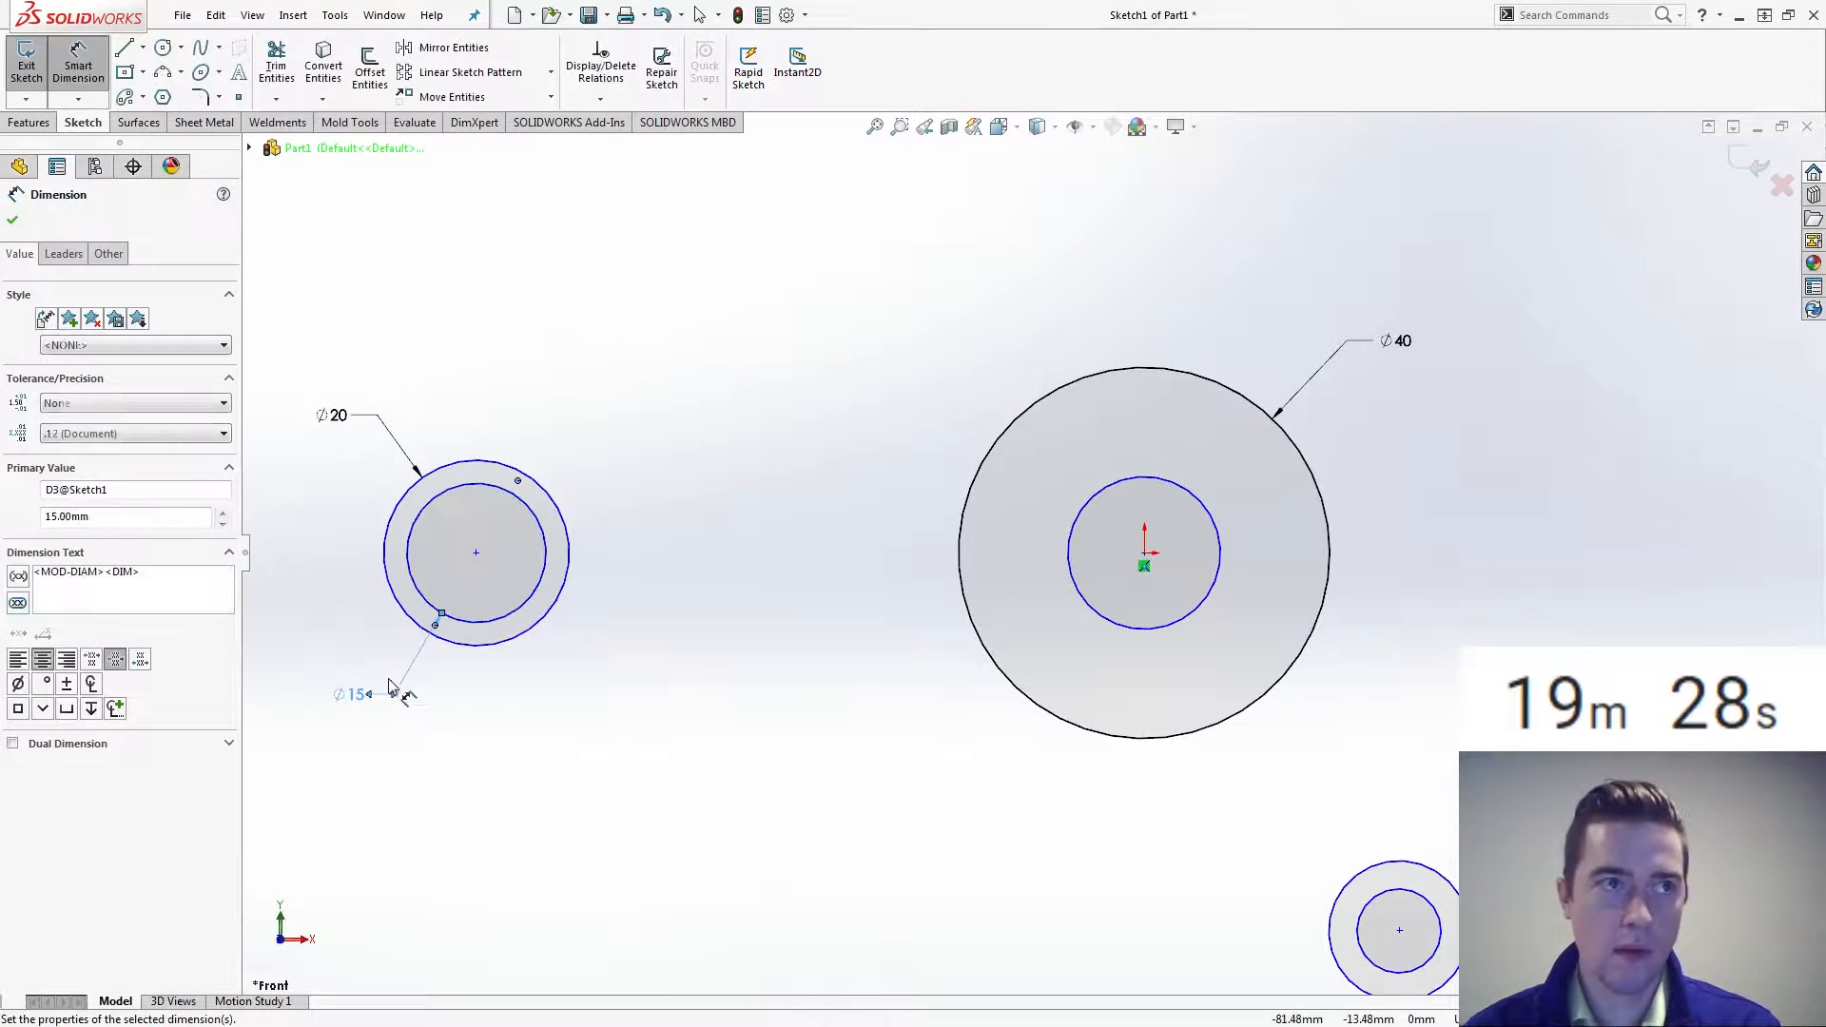
Dimension the lower-right pair of concentric circles to 20 mm outer and 15 mm inner diameter
click(1448, 882)
click(1545, 846)
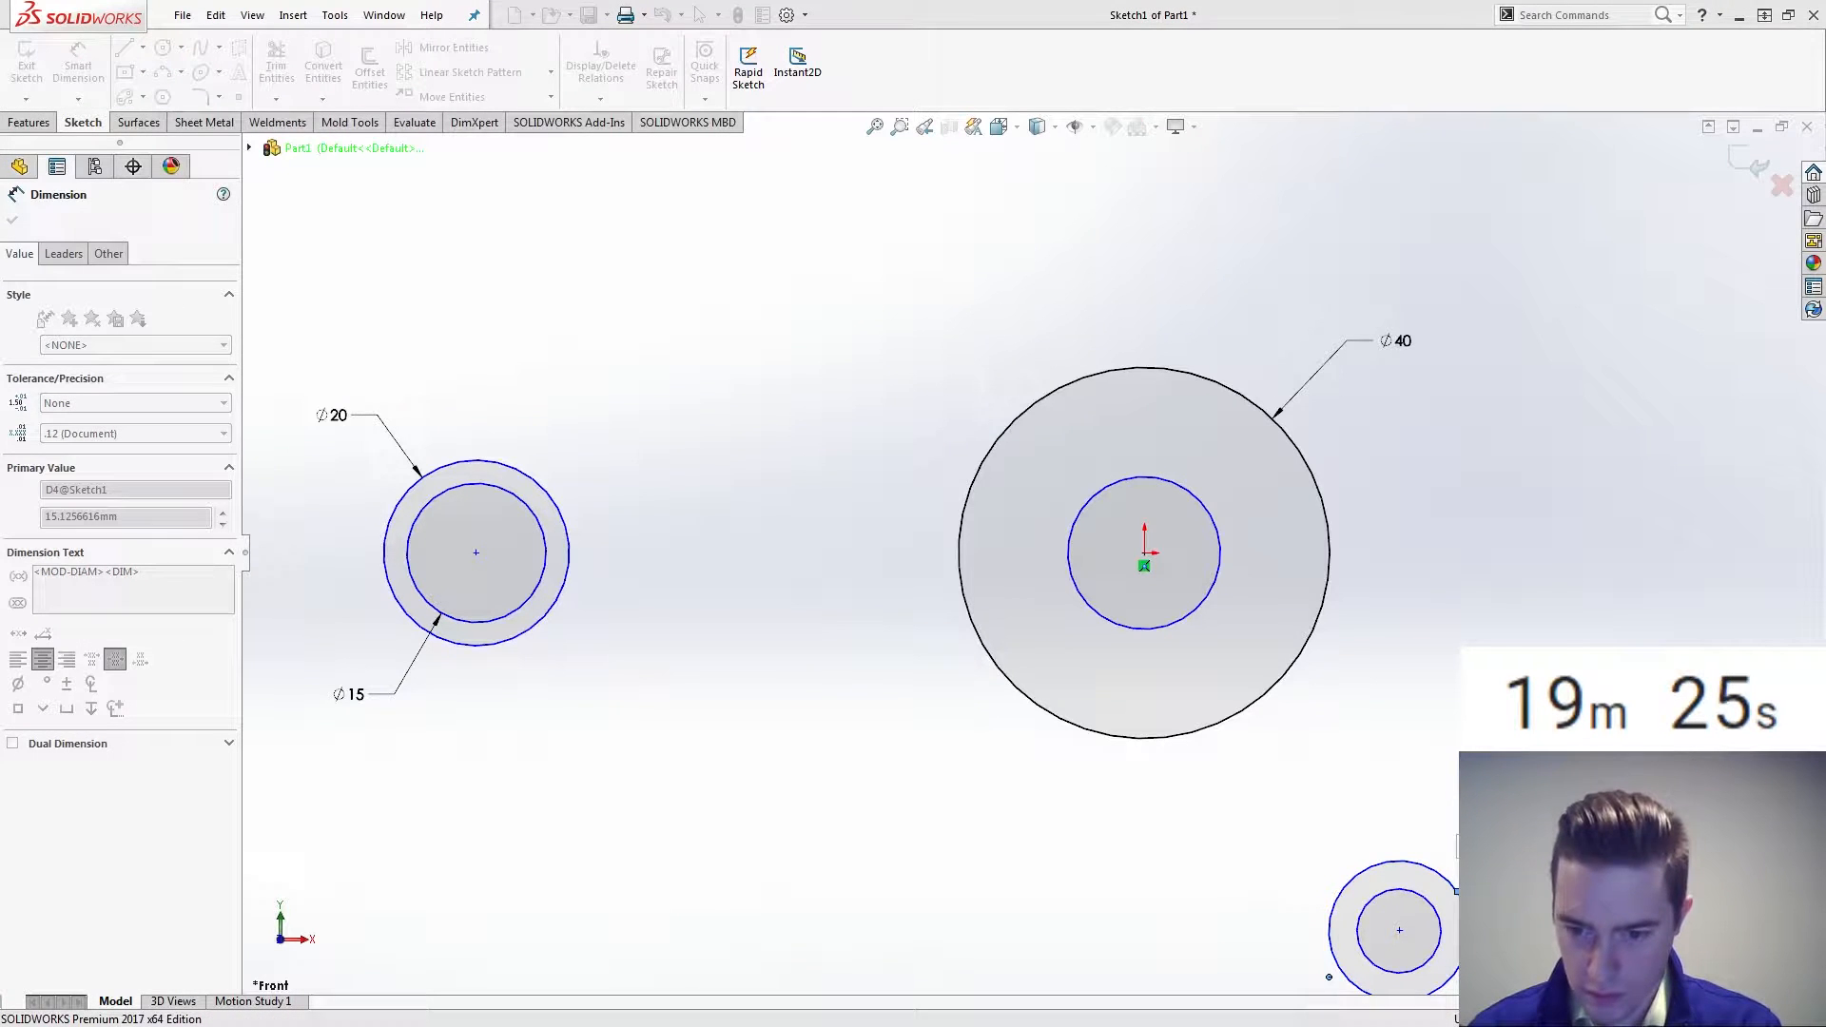
text(20)
key(Return)
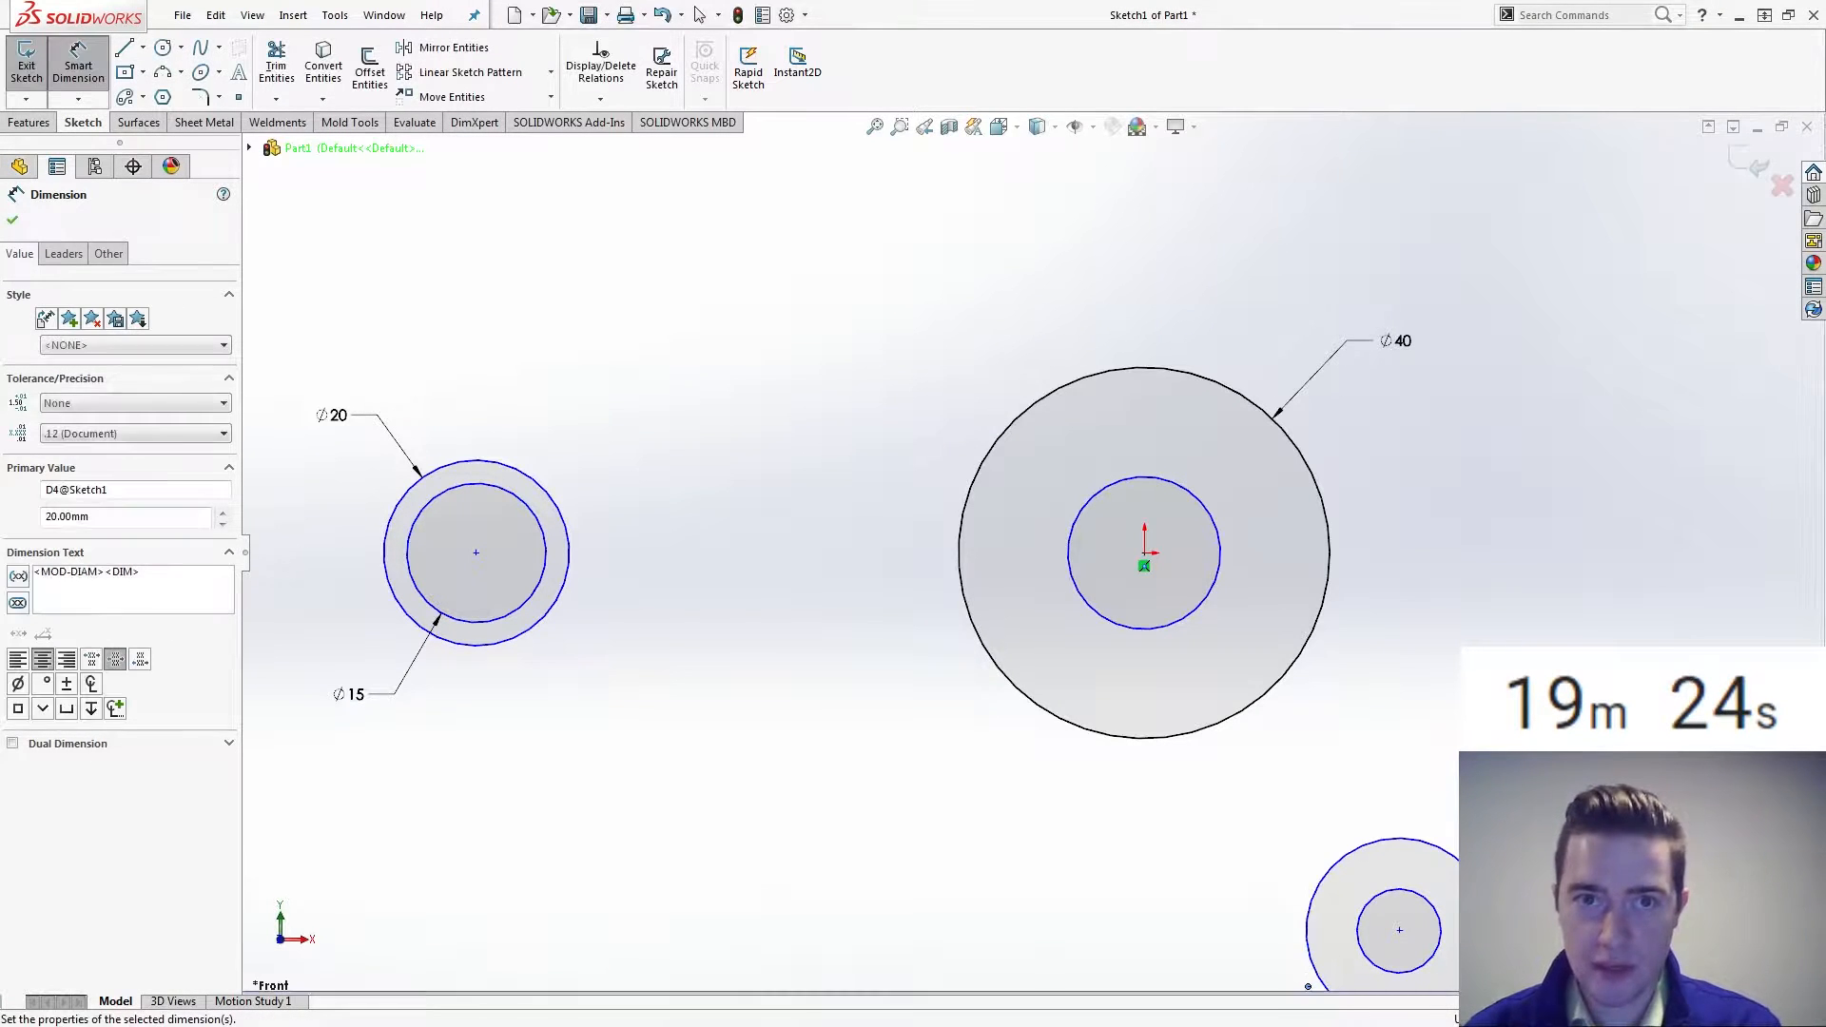
click(1441, 925)
click(1560, 925)
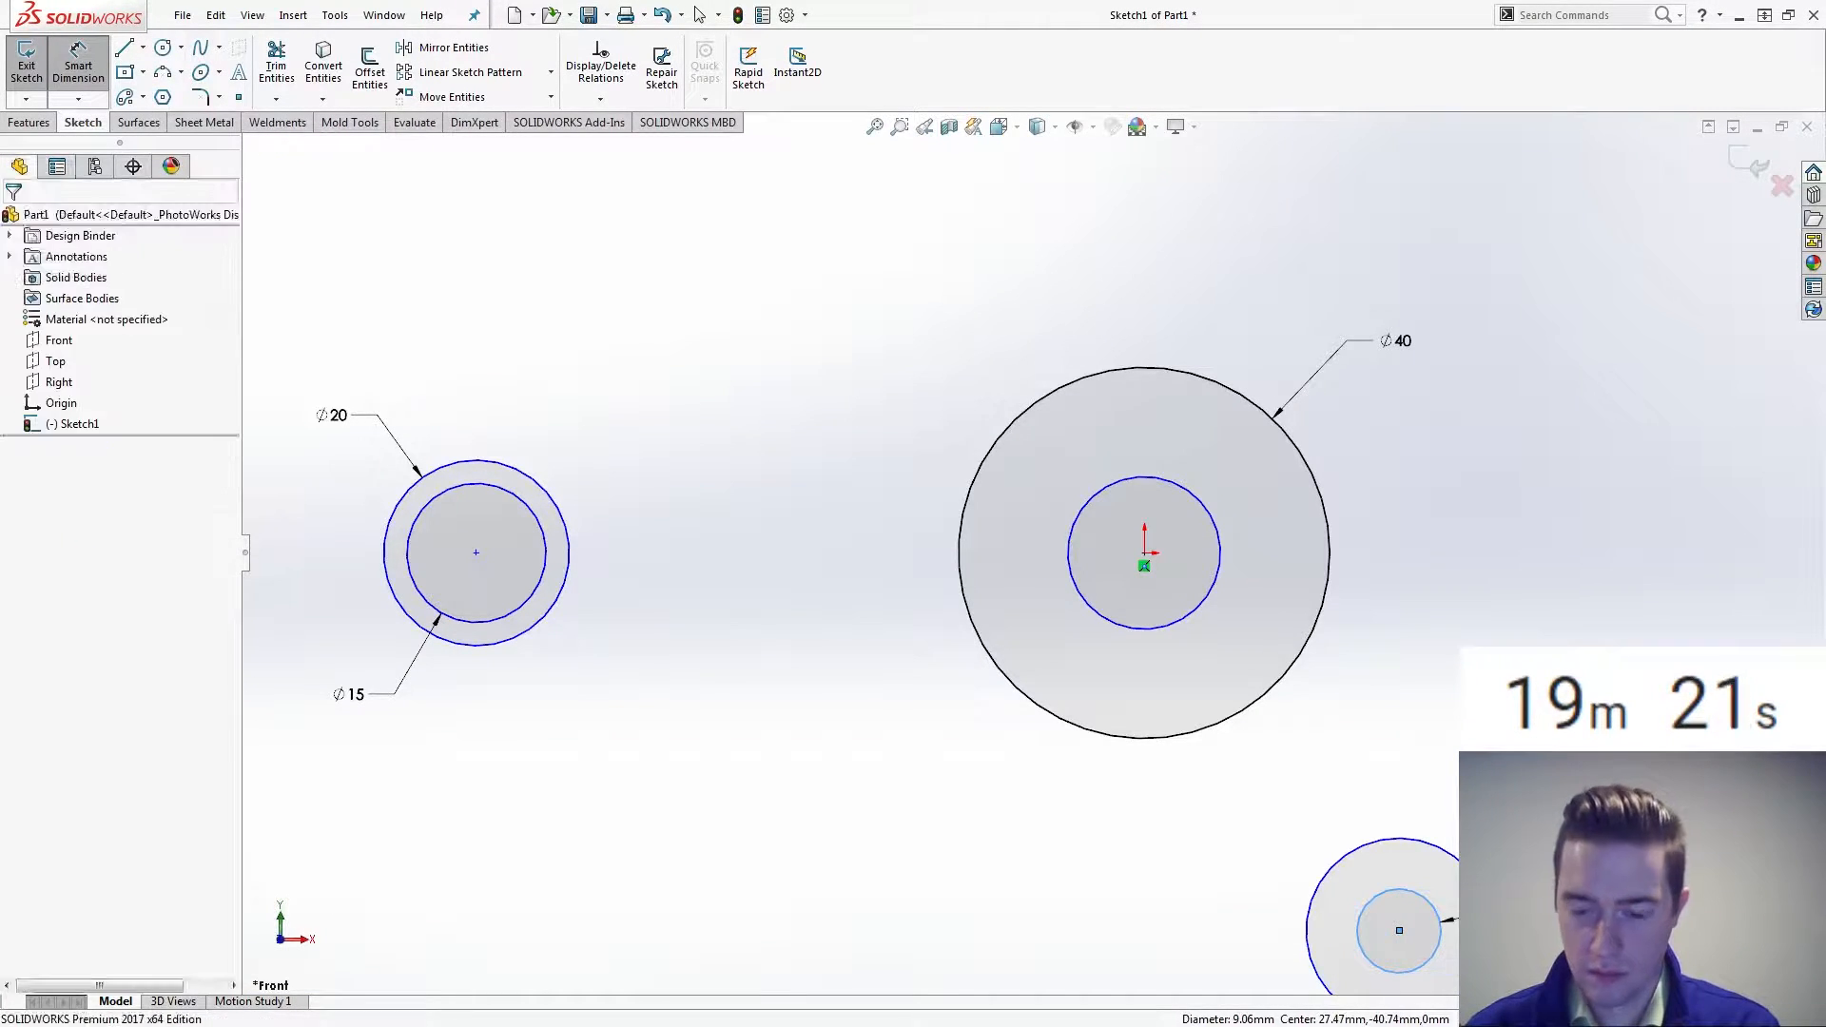
text(15)
key(Return)
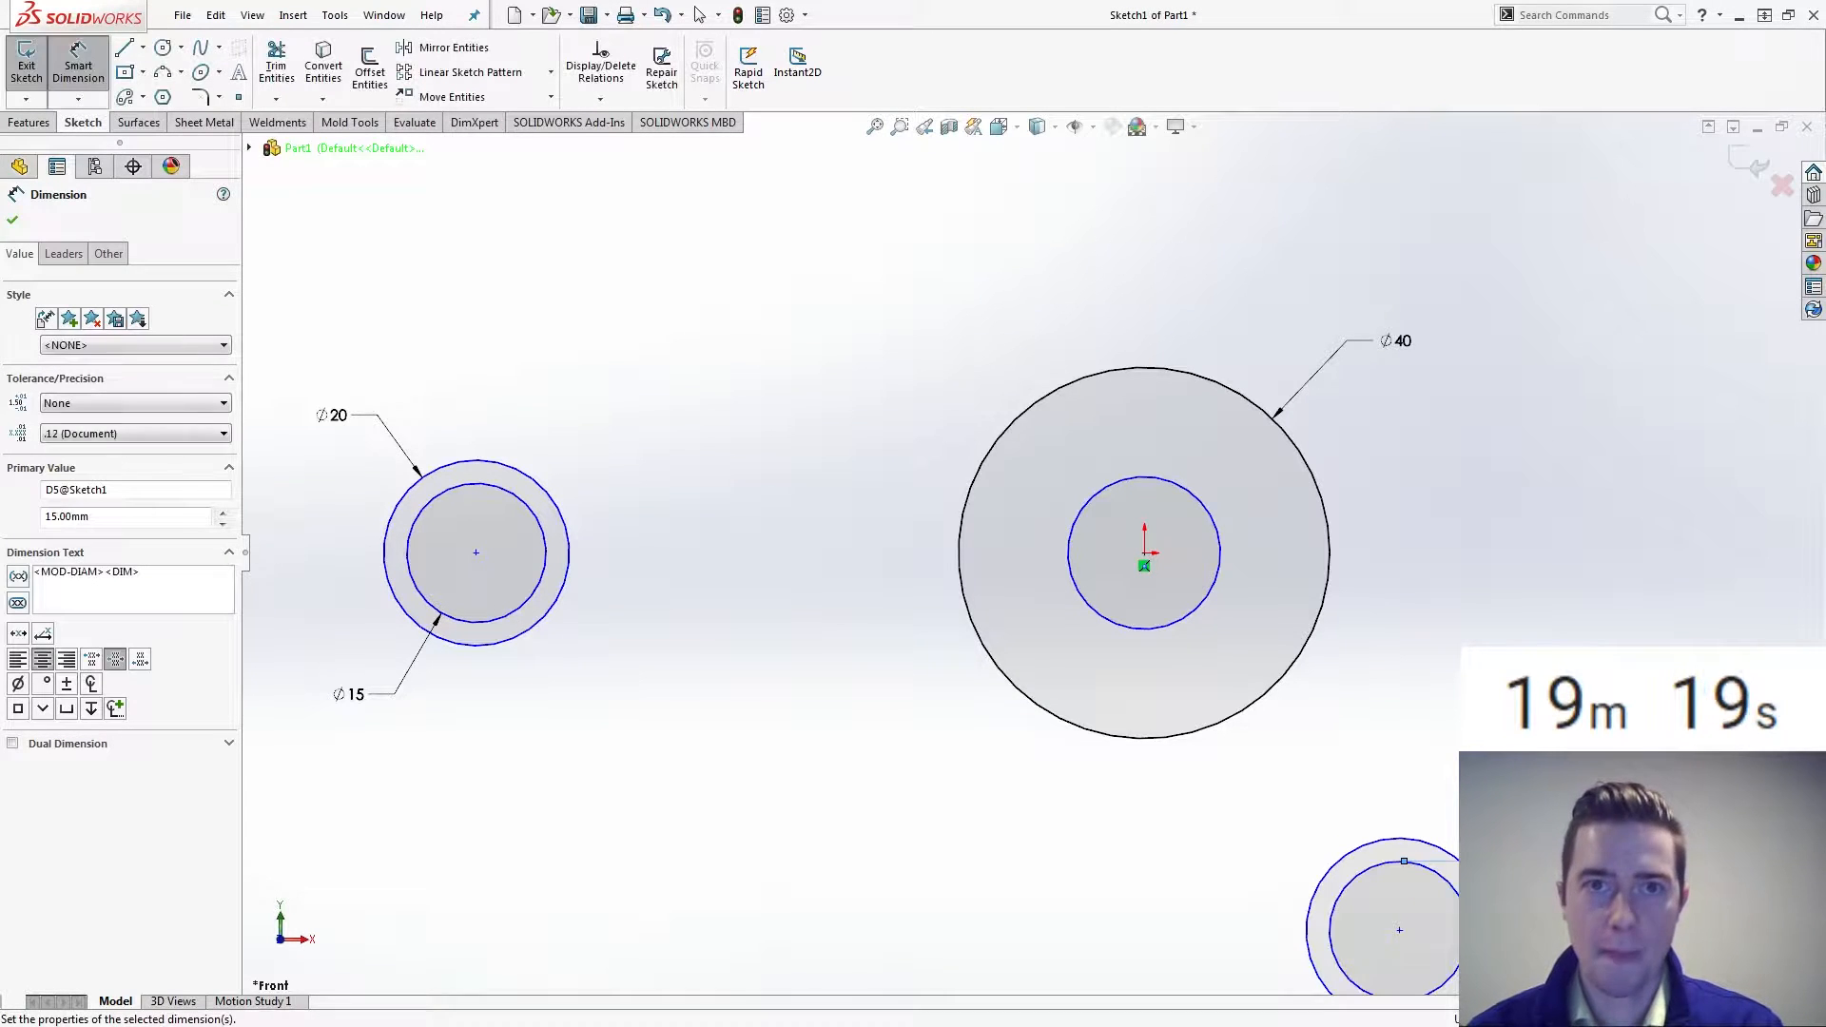
key(f)
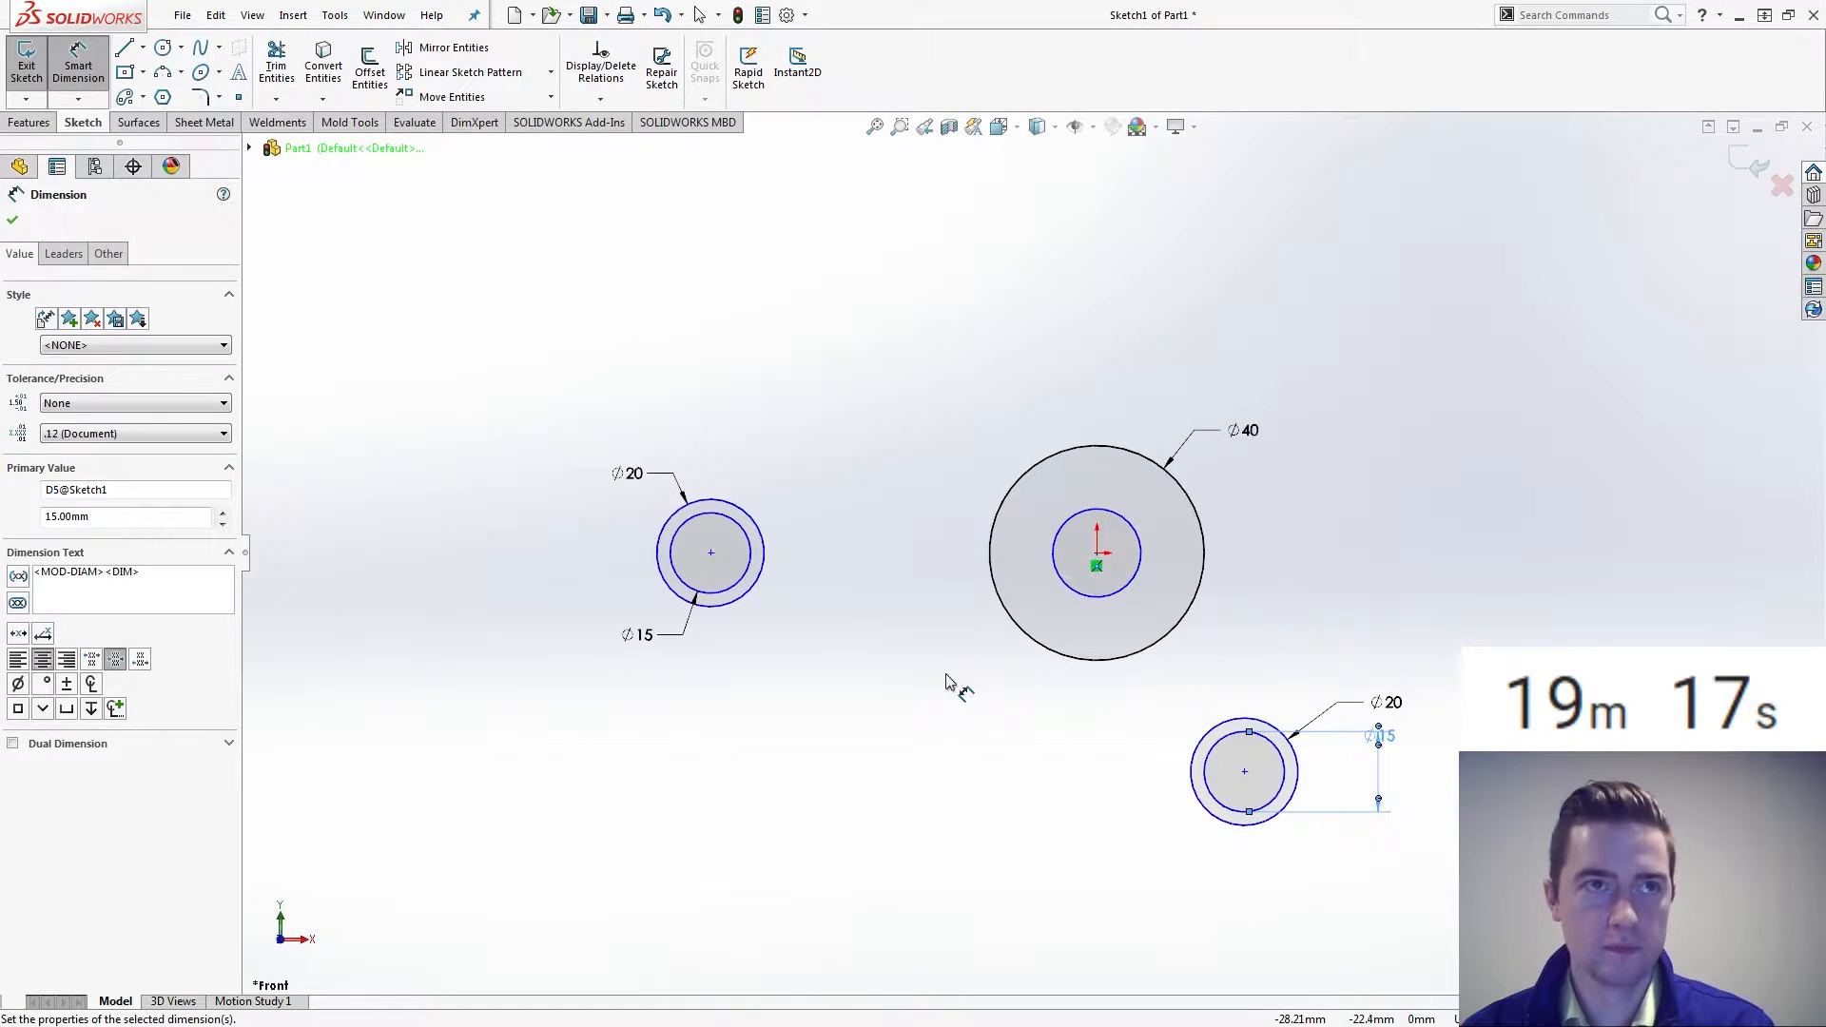
key(Escape)
Add a Horizontal relation between the left circles' centre and the origin
click(711, 553)
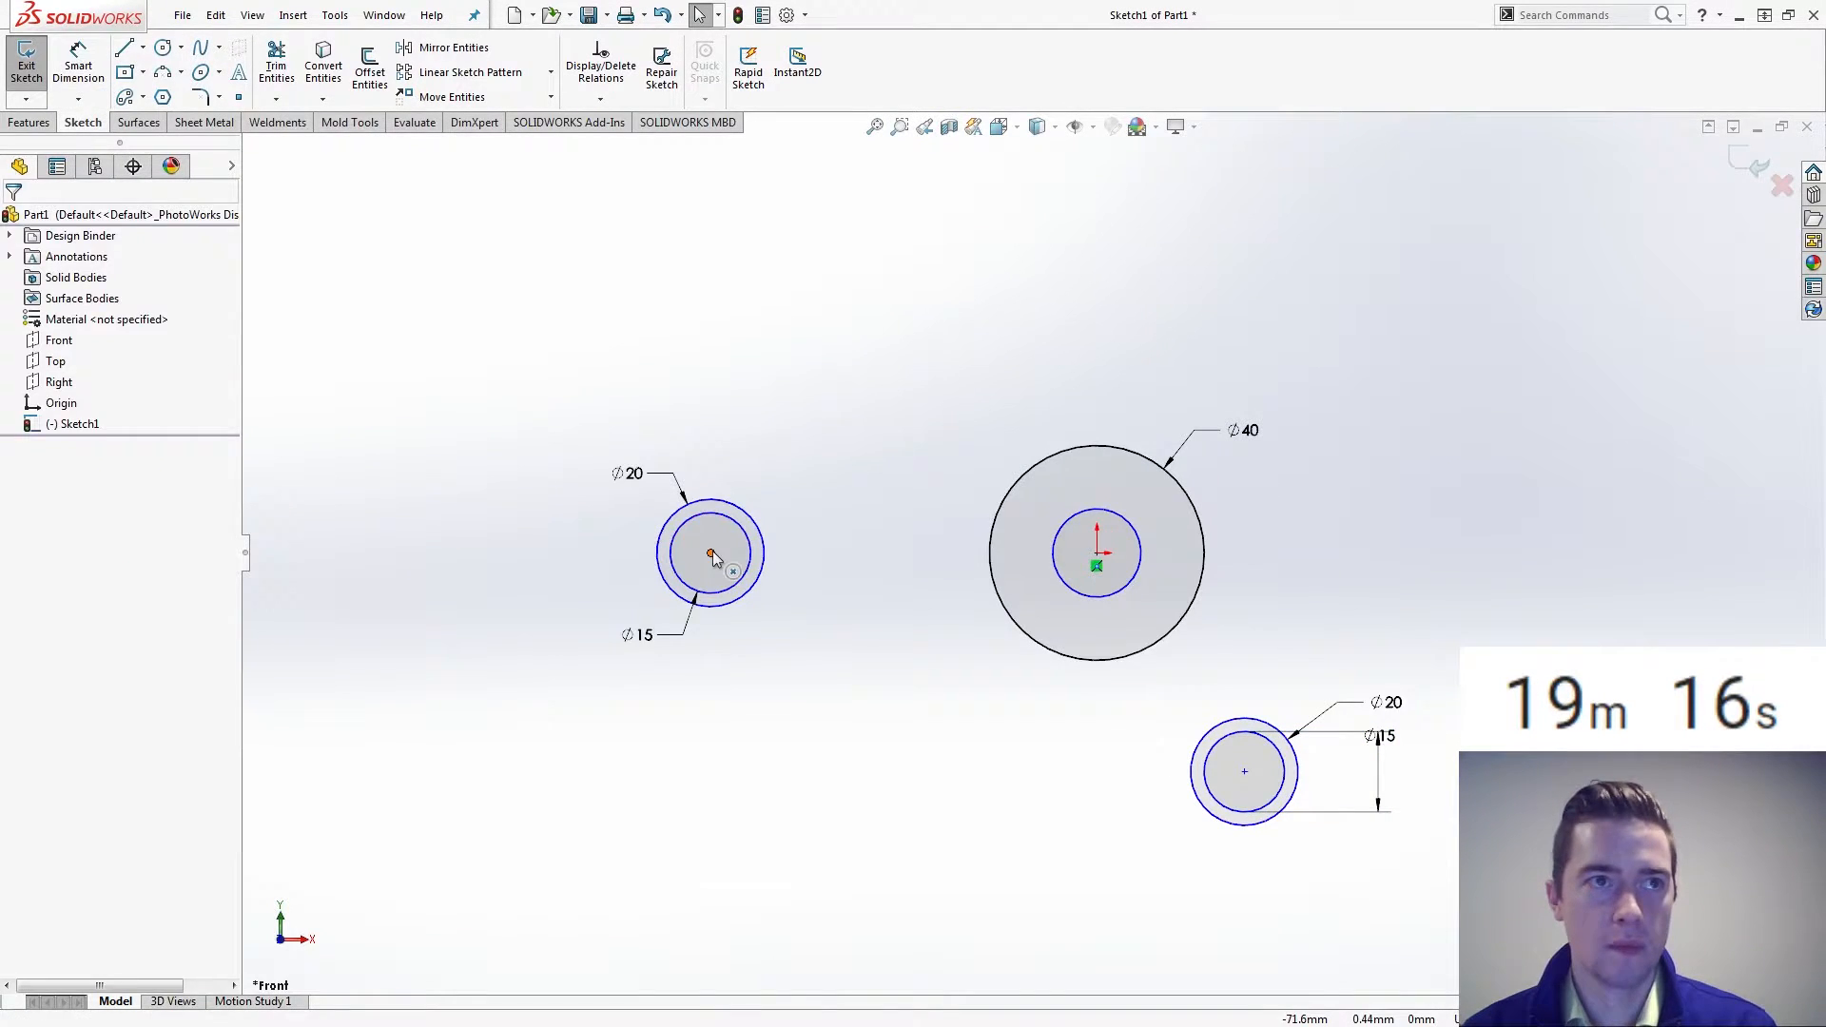
ctrl+click(1100, 554)
click(1158, 440)
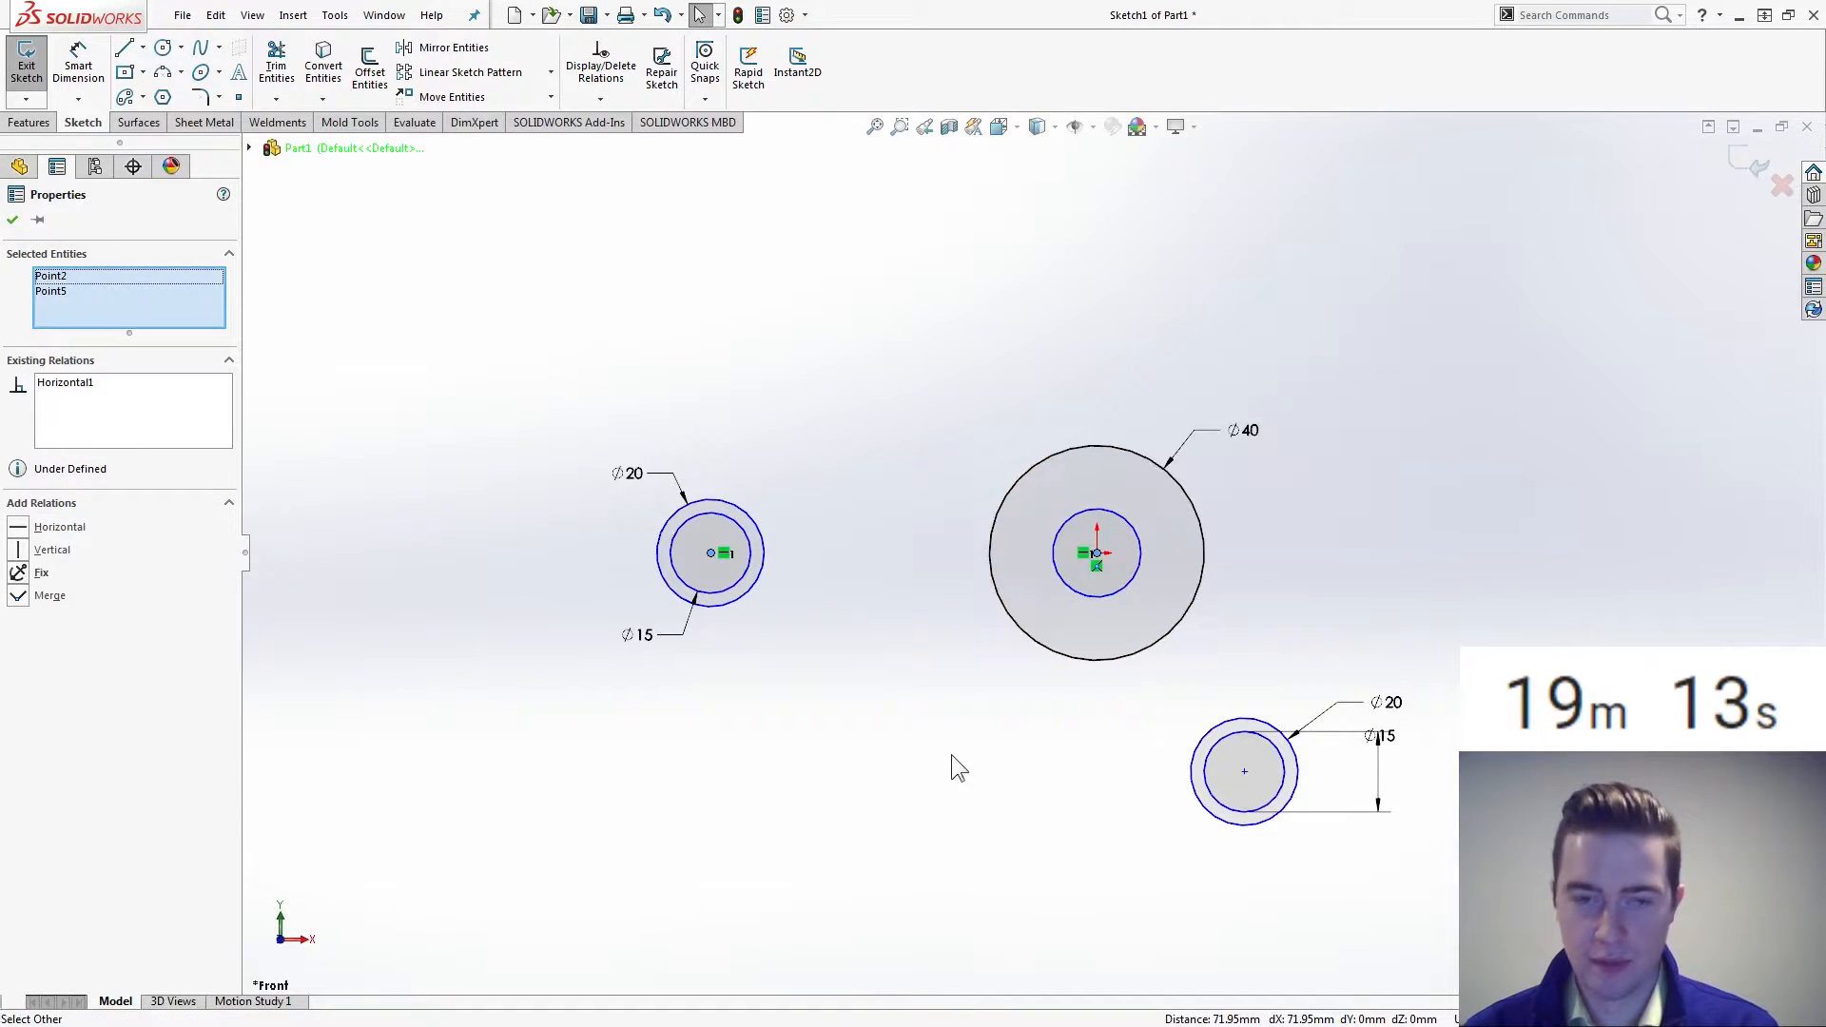
click(954, 762)
Draw a construction centerline between the origin and the centre of the lower-right circles
click(143, 46)
click(171, 95)
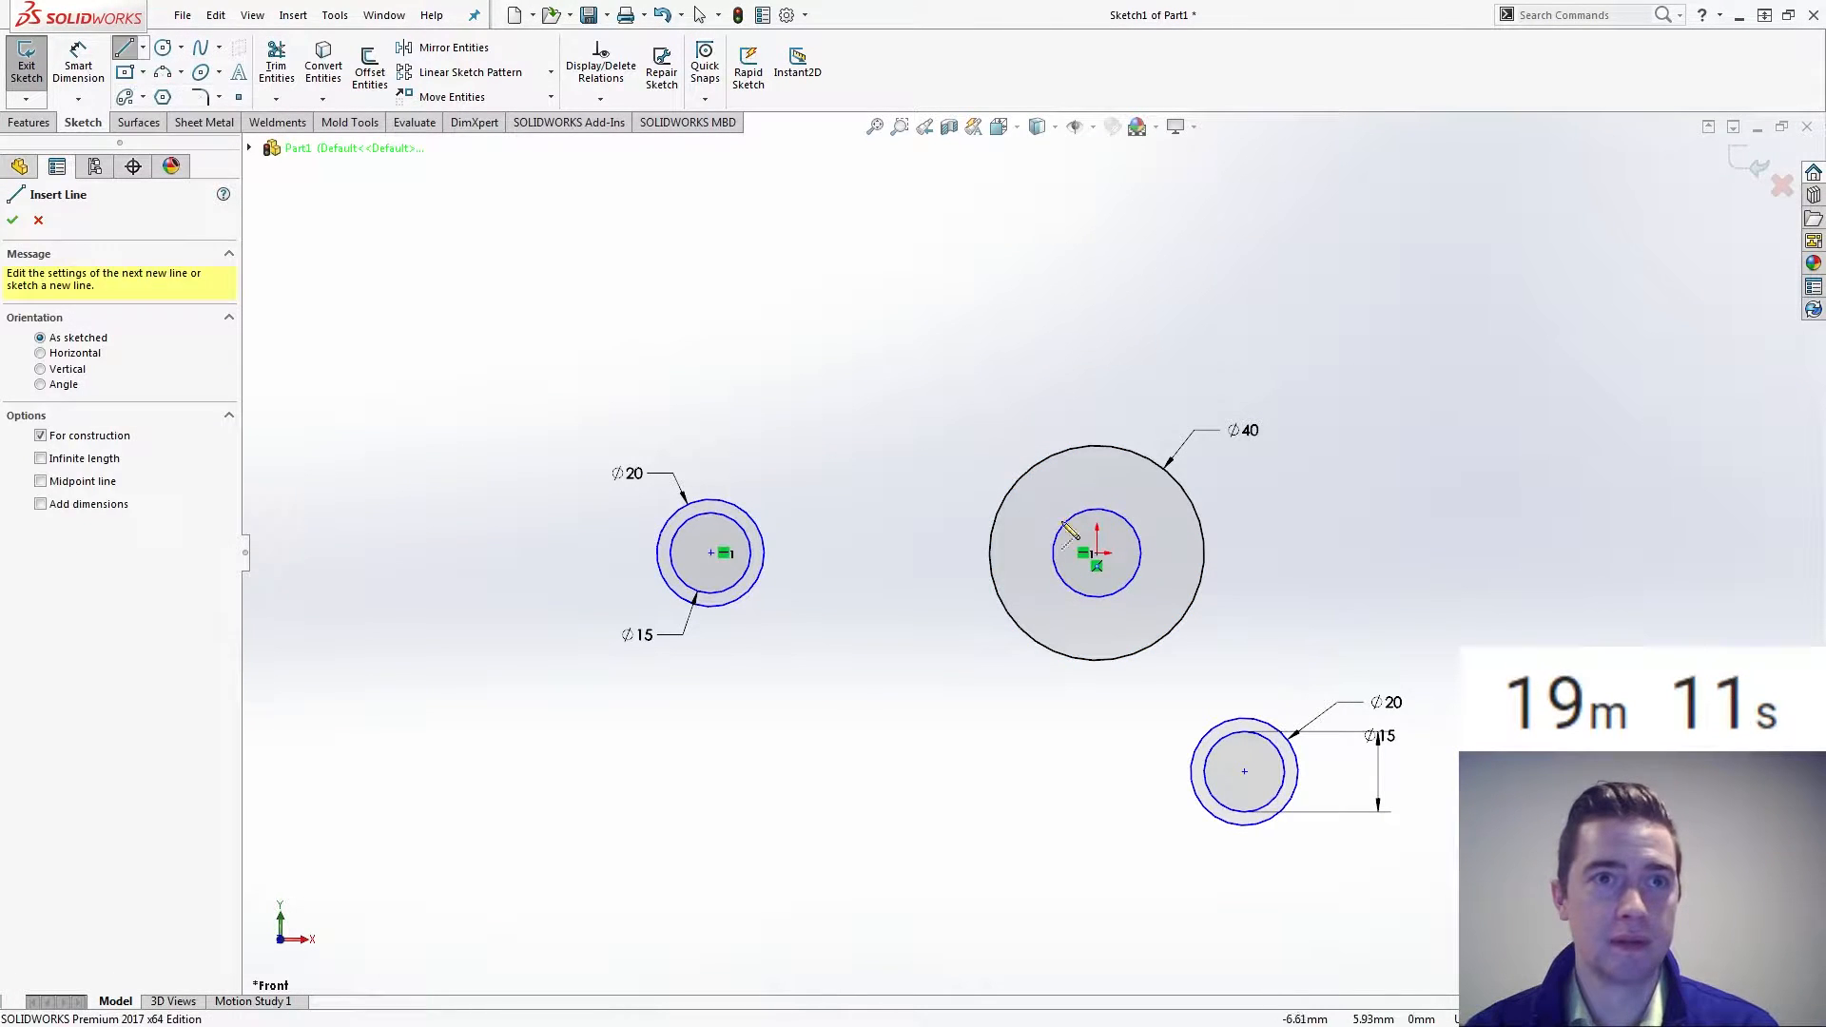
click(1244, 772)
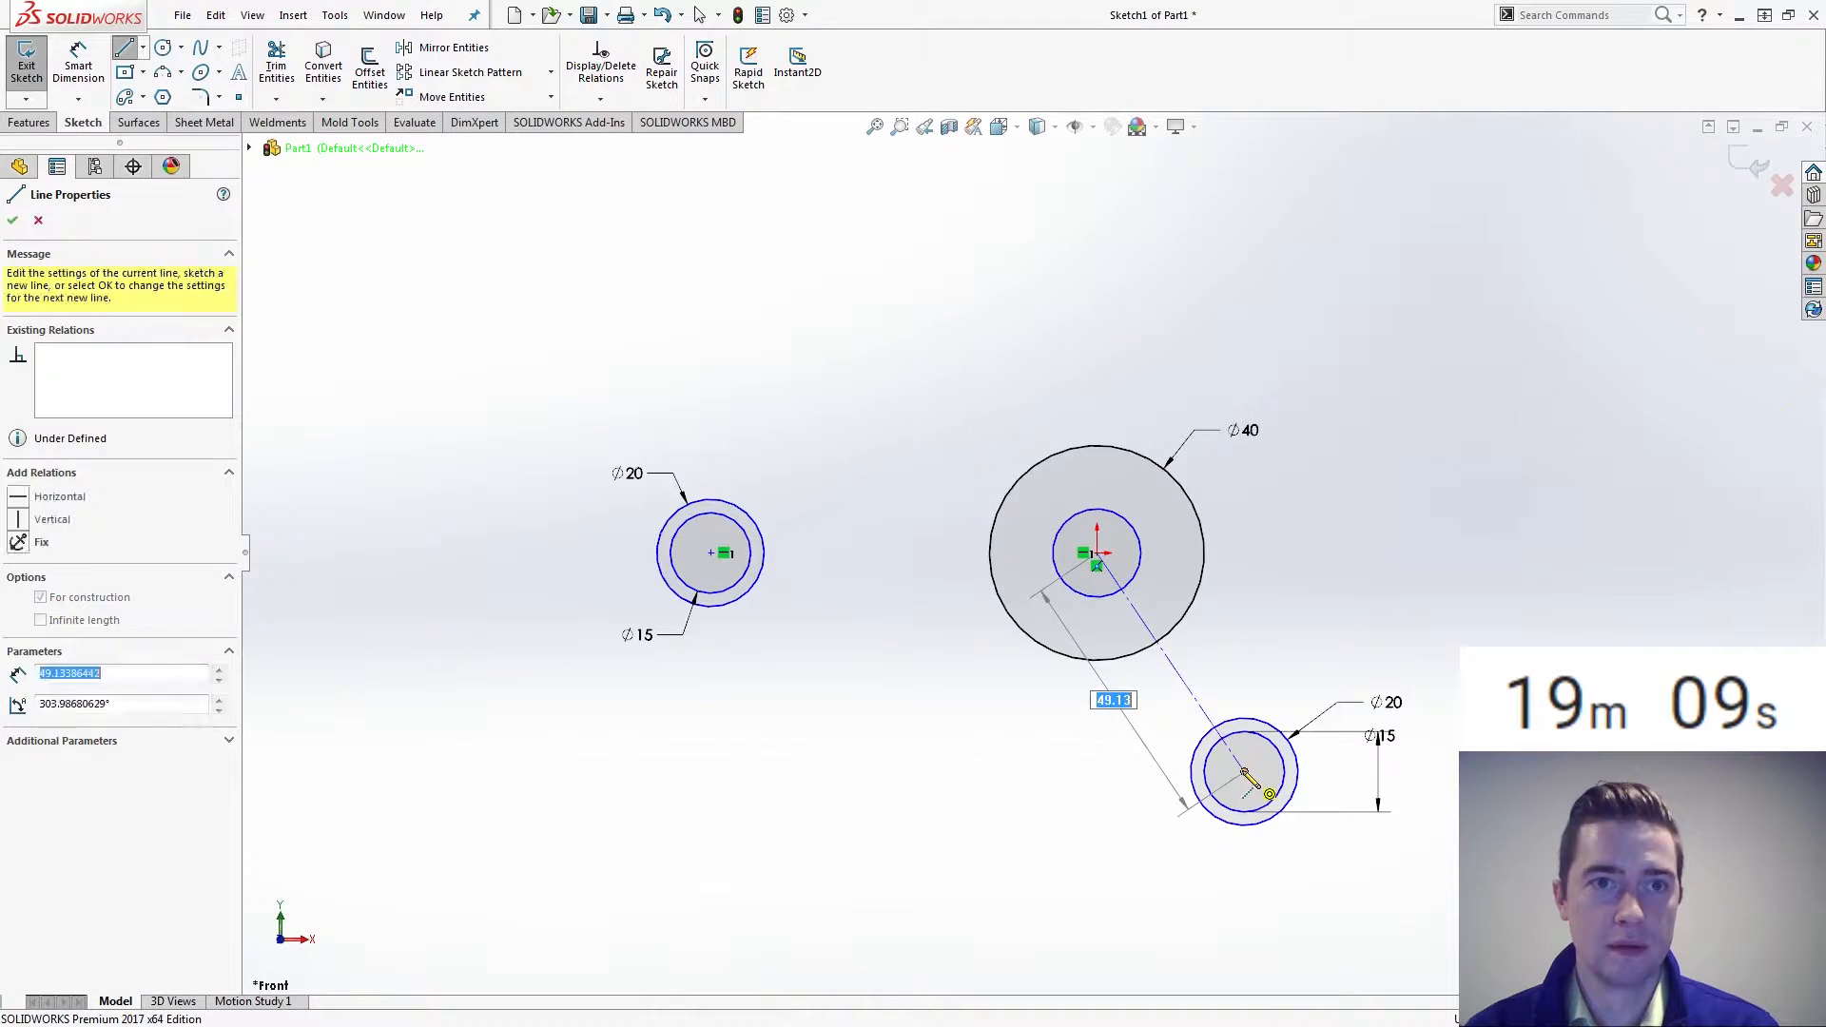
double_click(1096, 554)
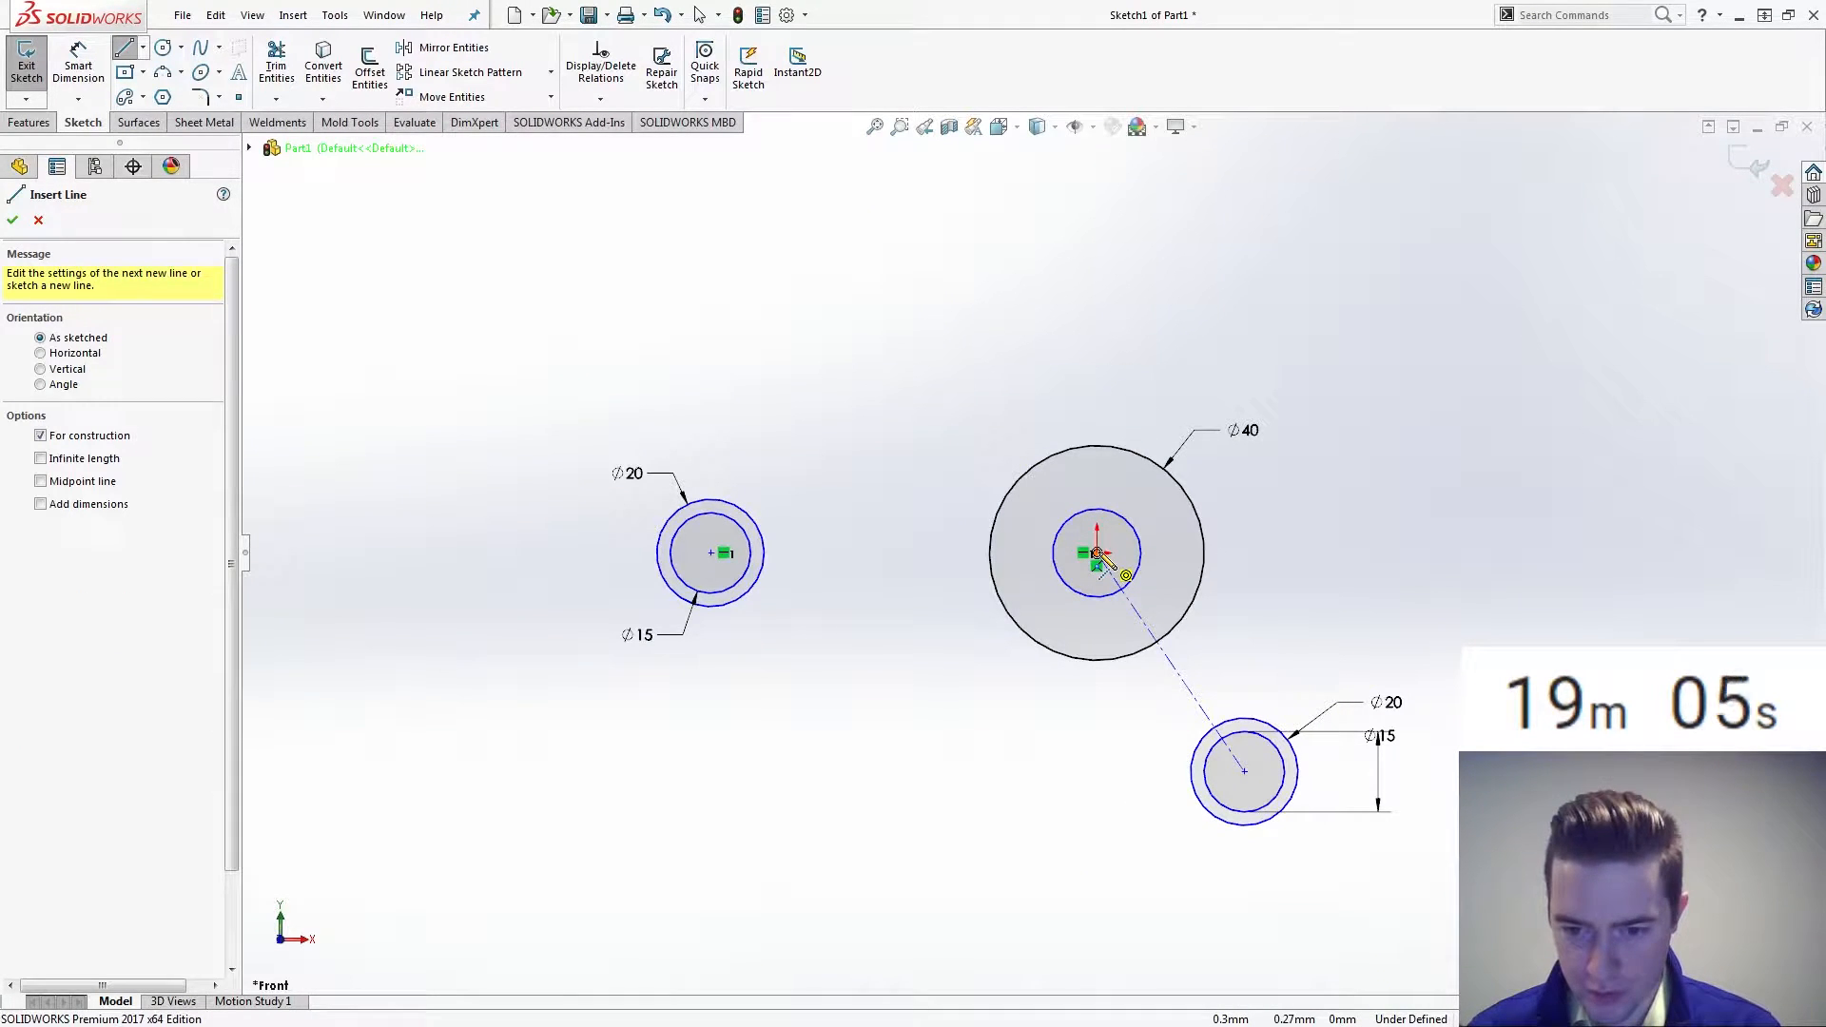
key(Escape)
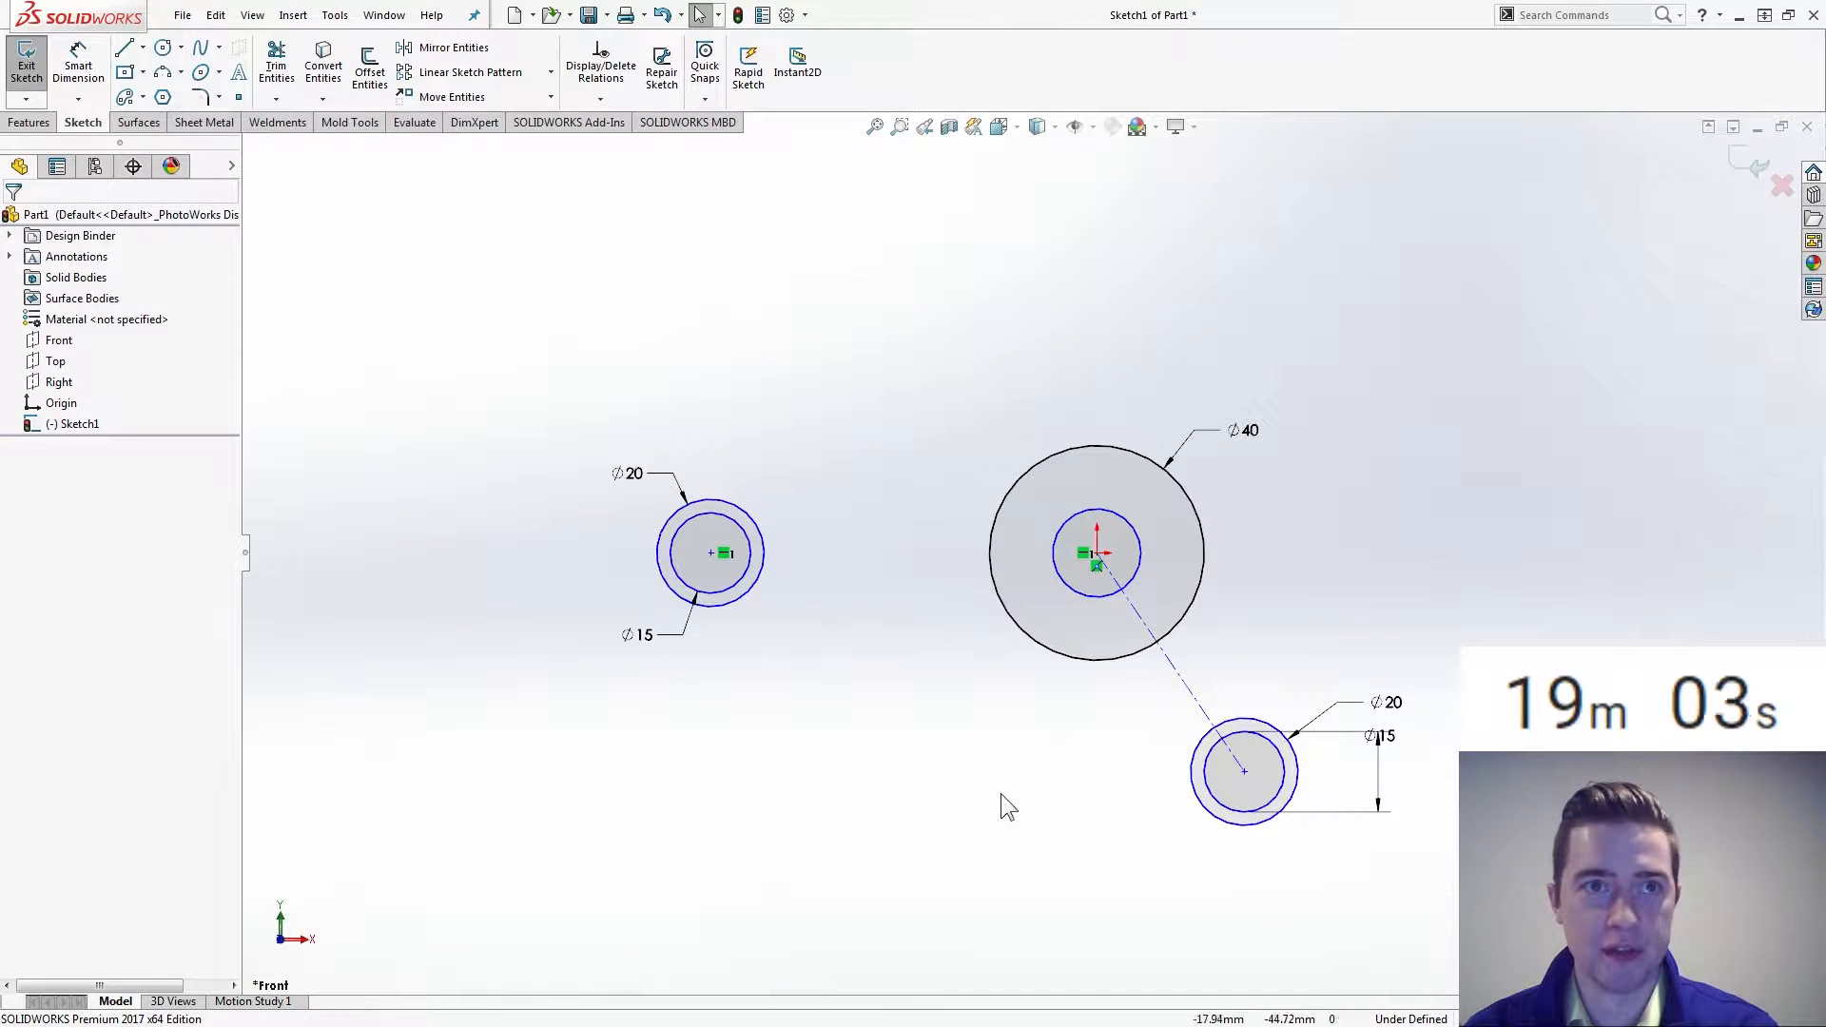
Dimension the horizontal distance from the origin to the lower-right circles' centre as 22 mm
right_drag(1001, 742, 991, 657)
click(1096, 556)
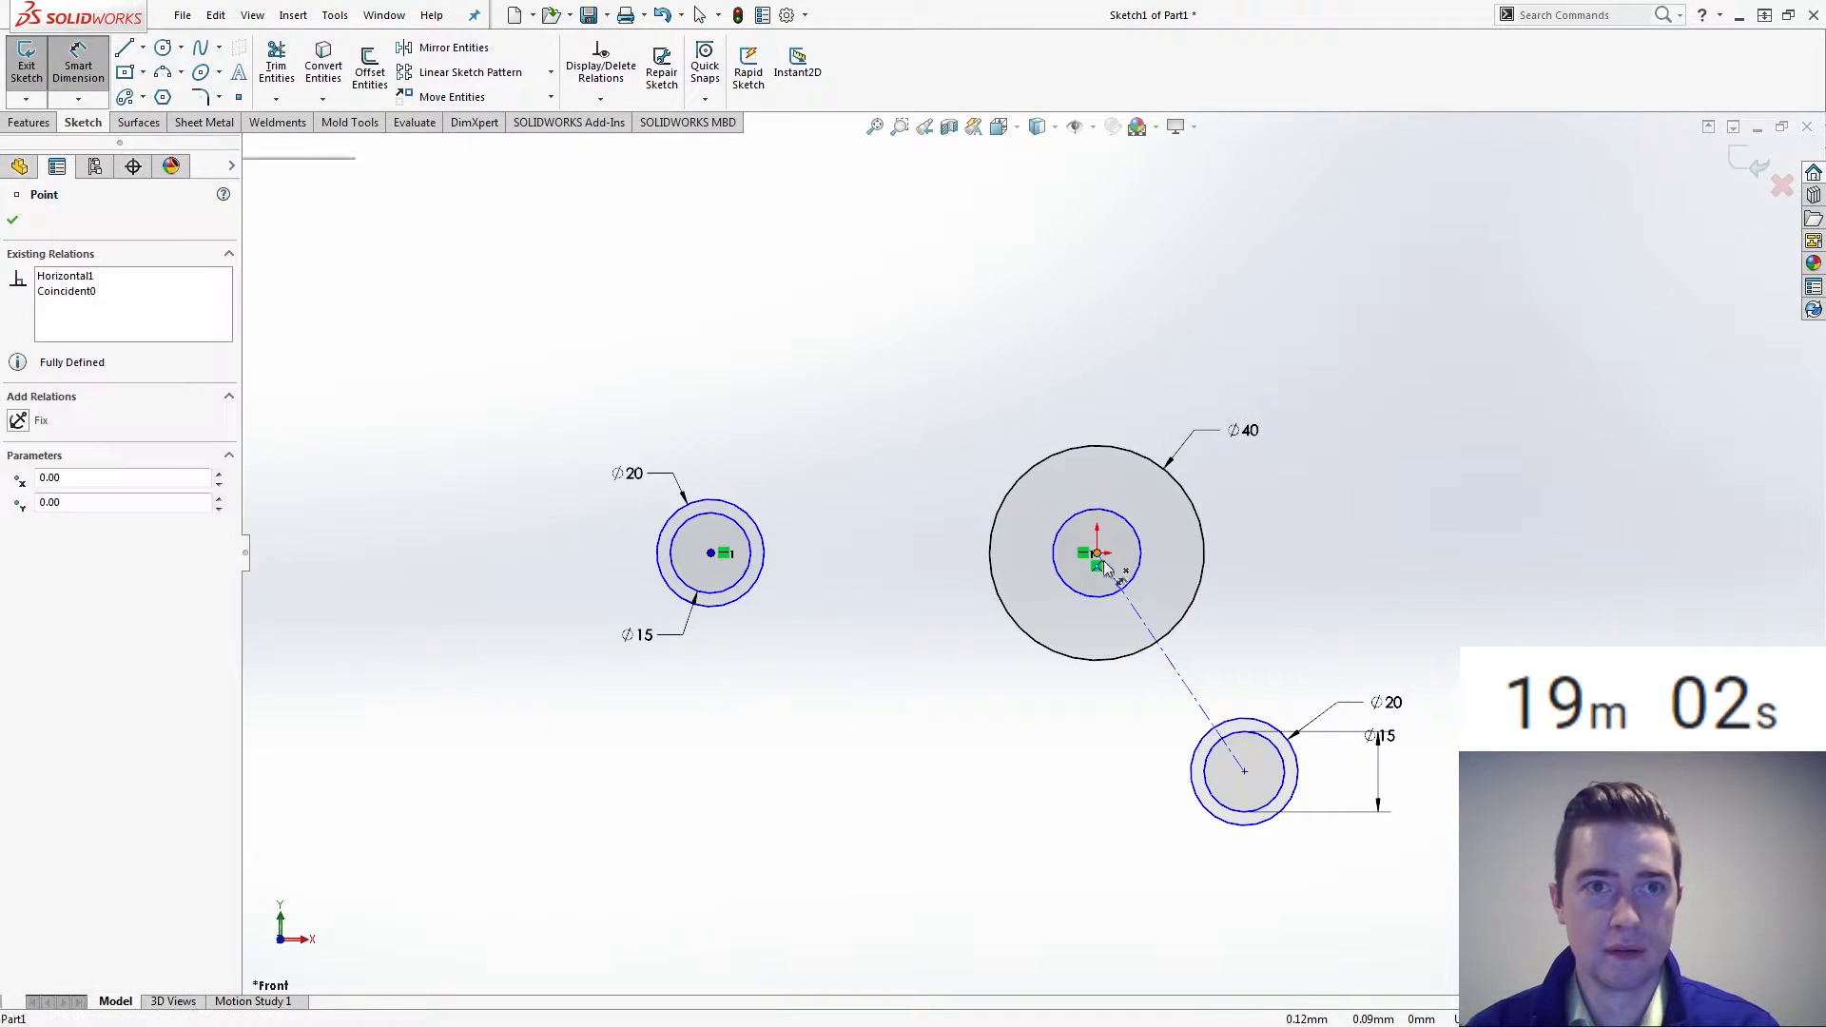
click(1240, 824)
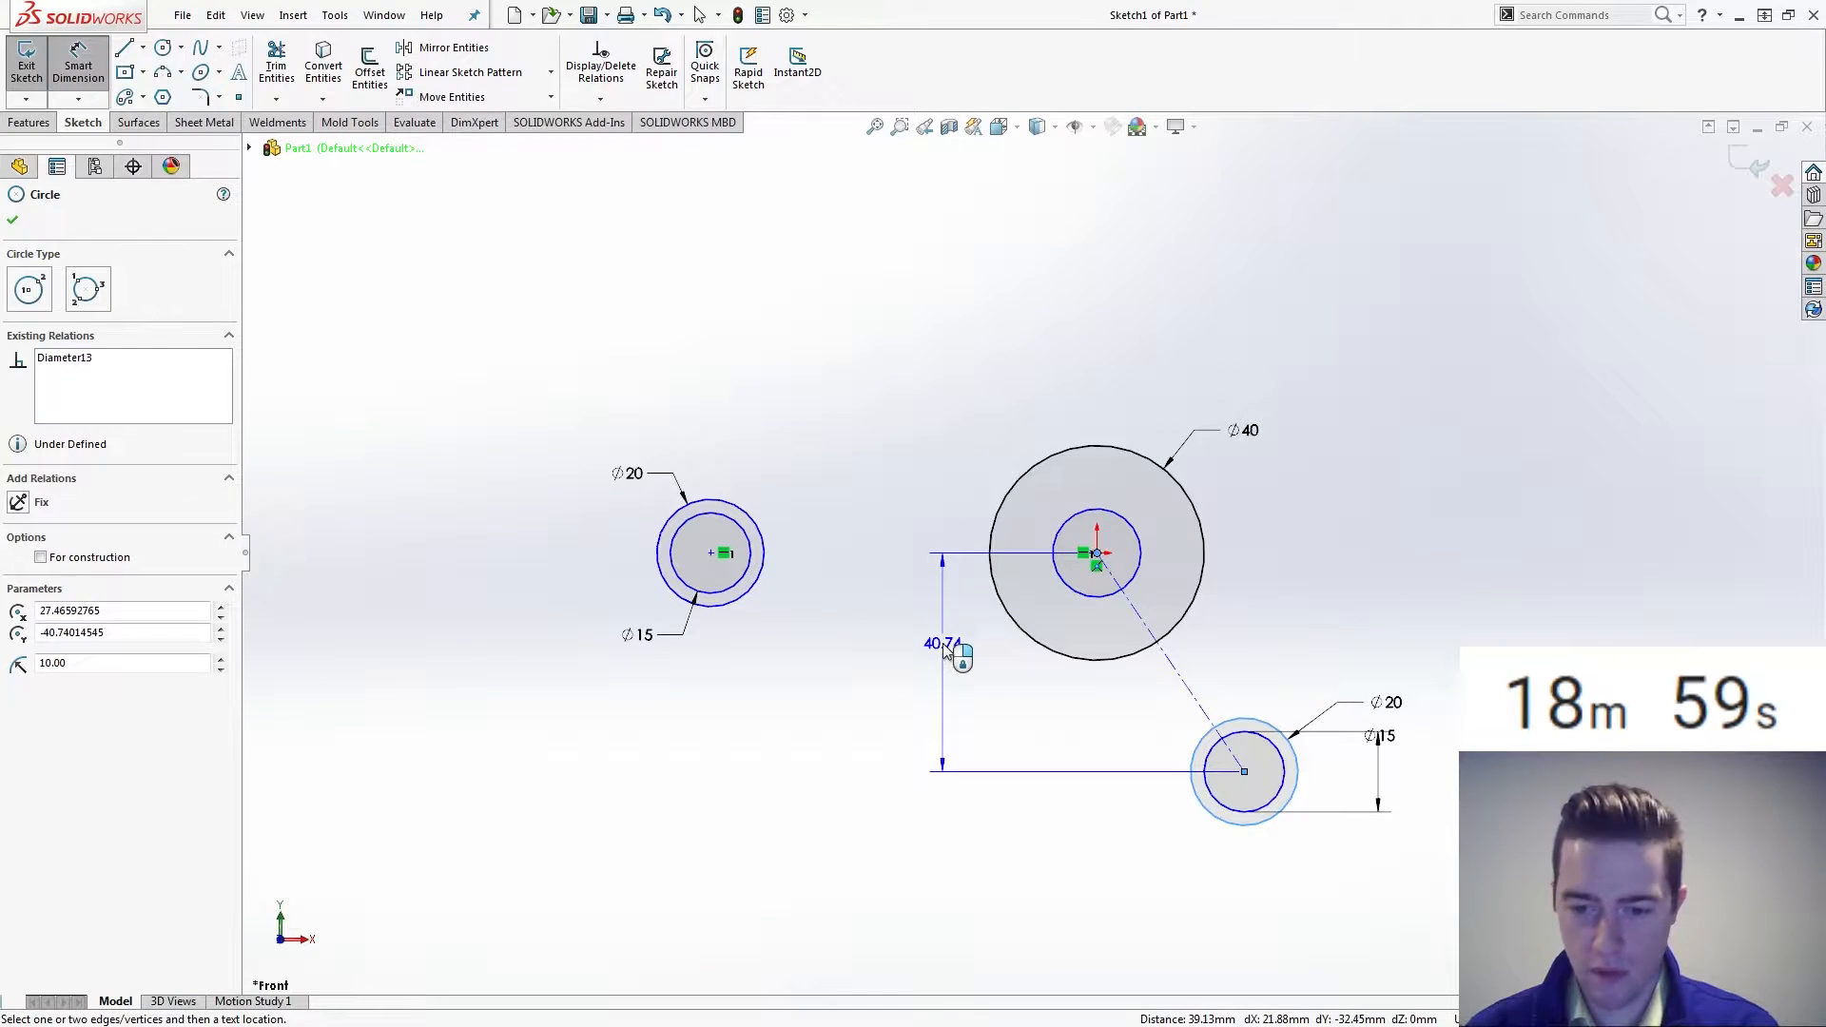
click(1189, 951)
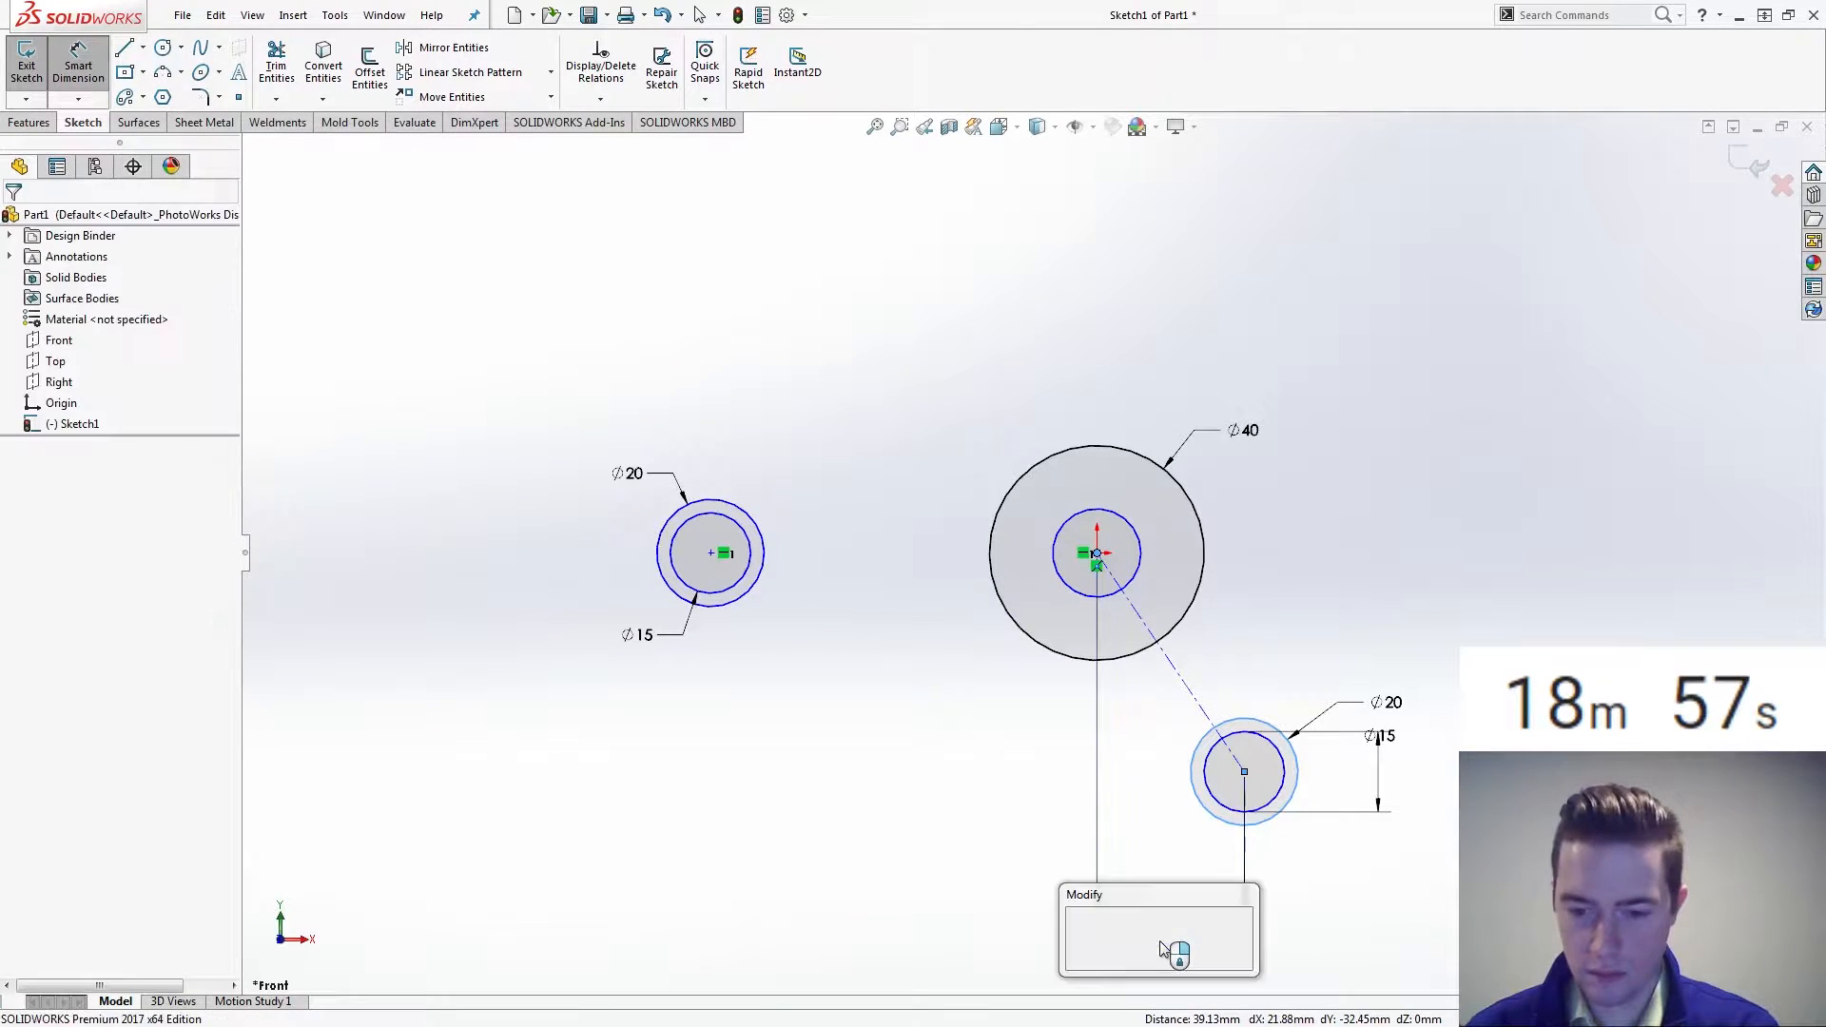
text(22)
key(Return)
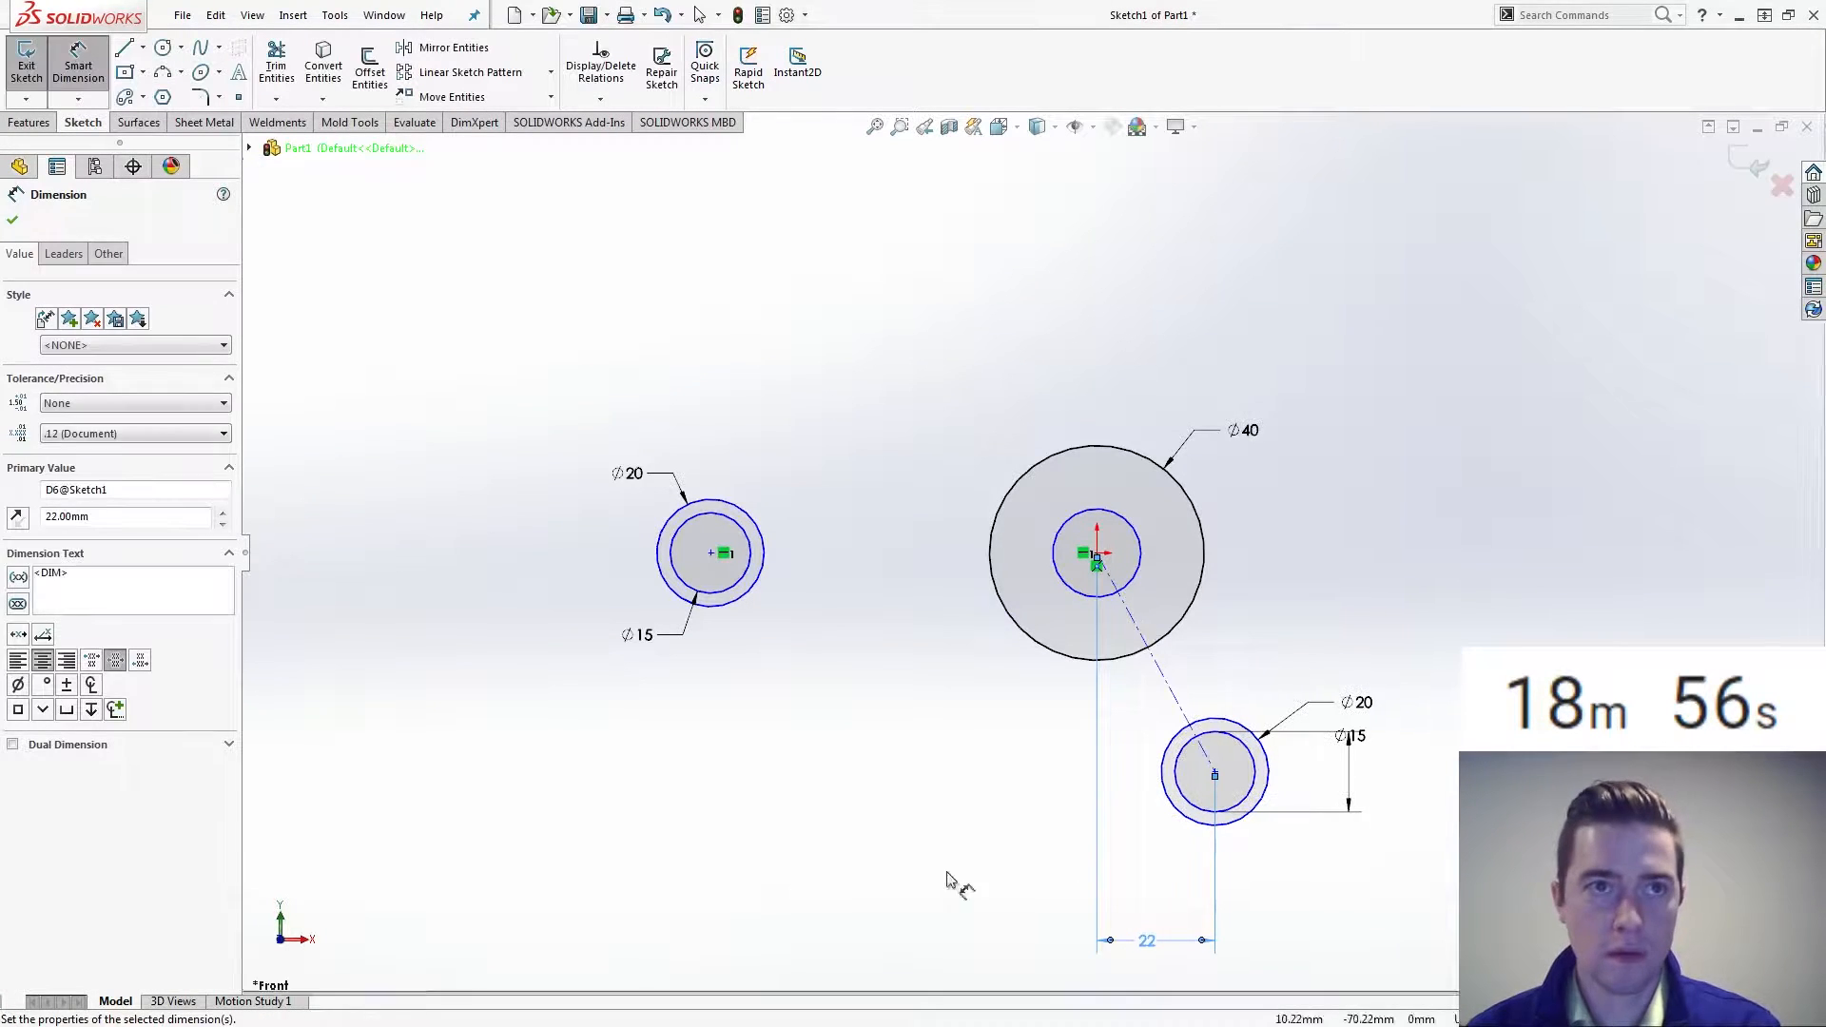
Dimension the horizontal distance between the left circles' centre and the 40 mm circle's centre as 70 mm
click(1060, 653)
click(757, 609)
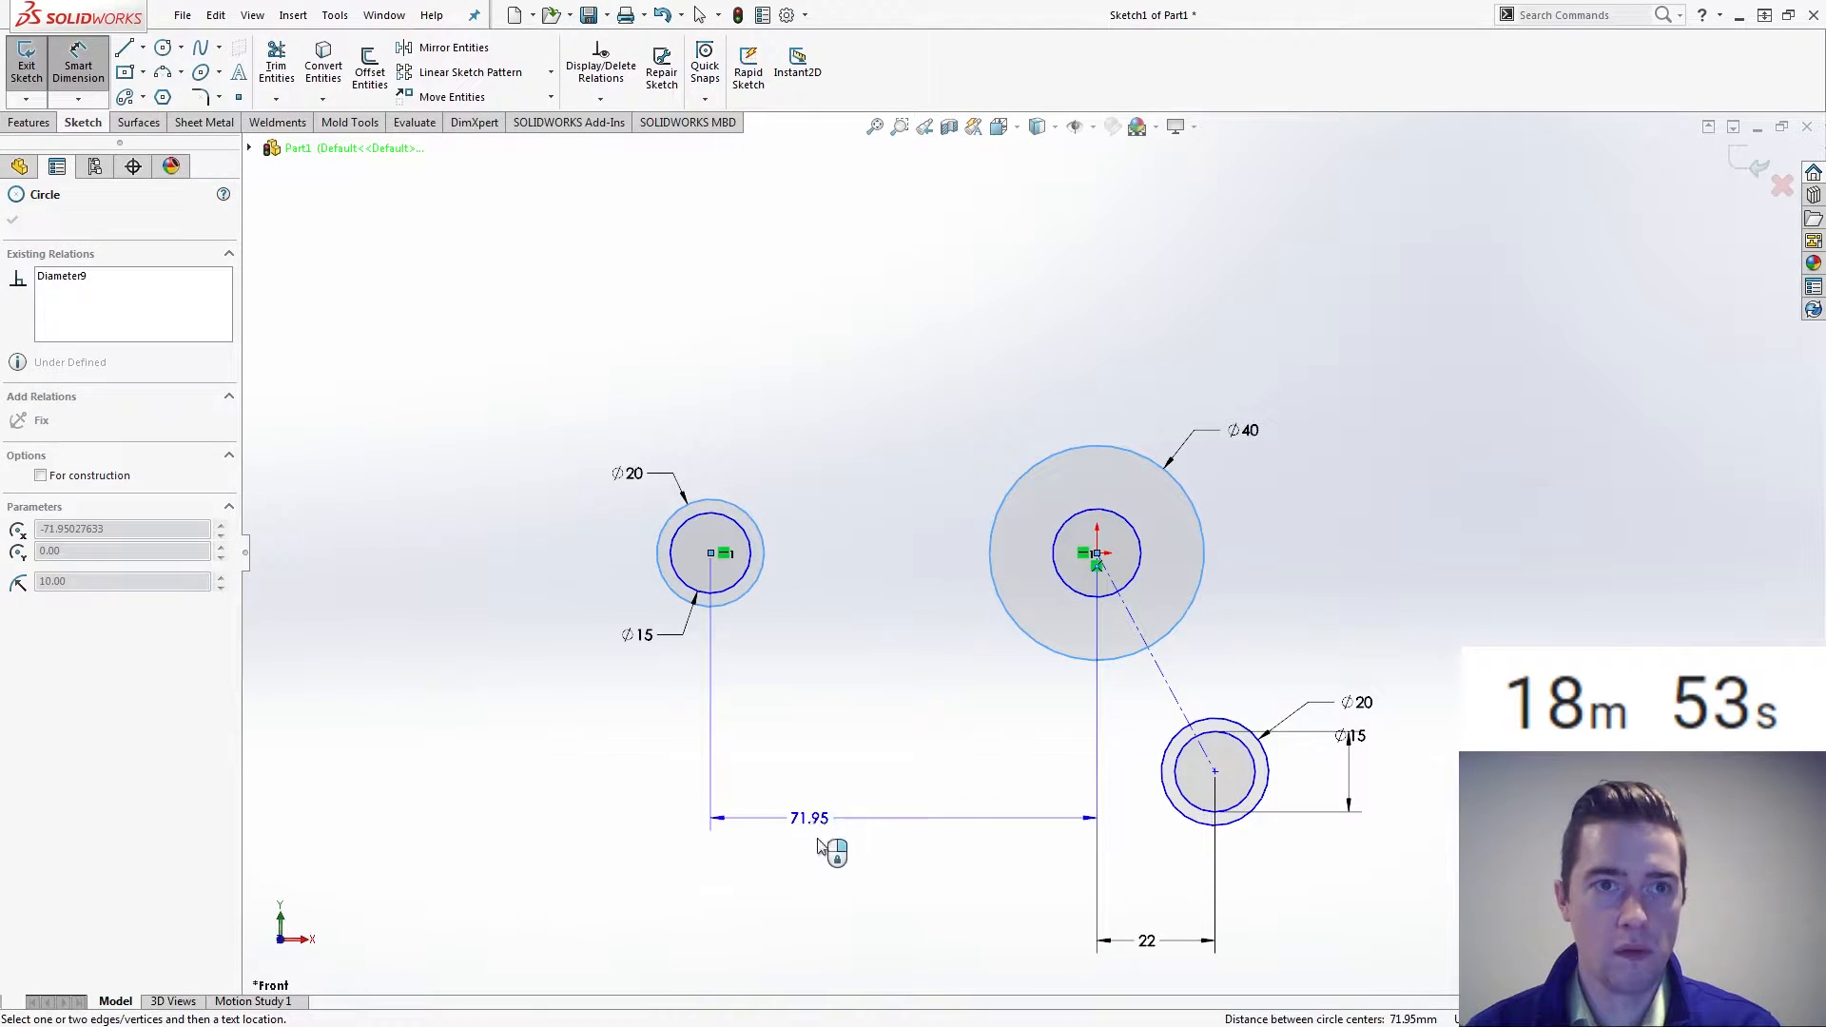
click(847, 898)
text(70)
key(Return)
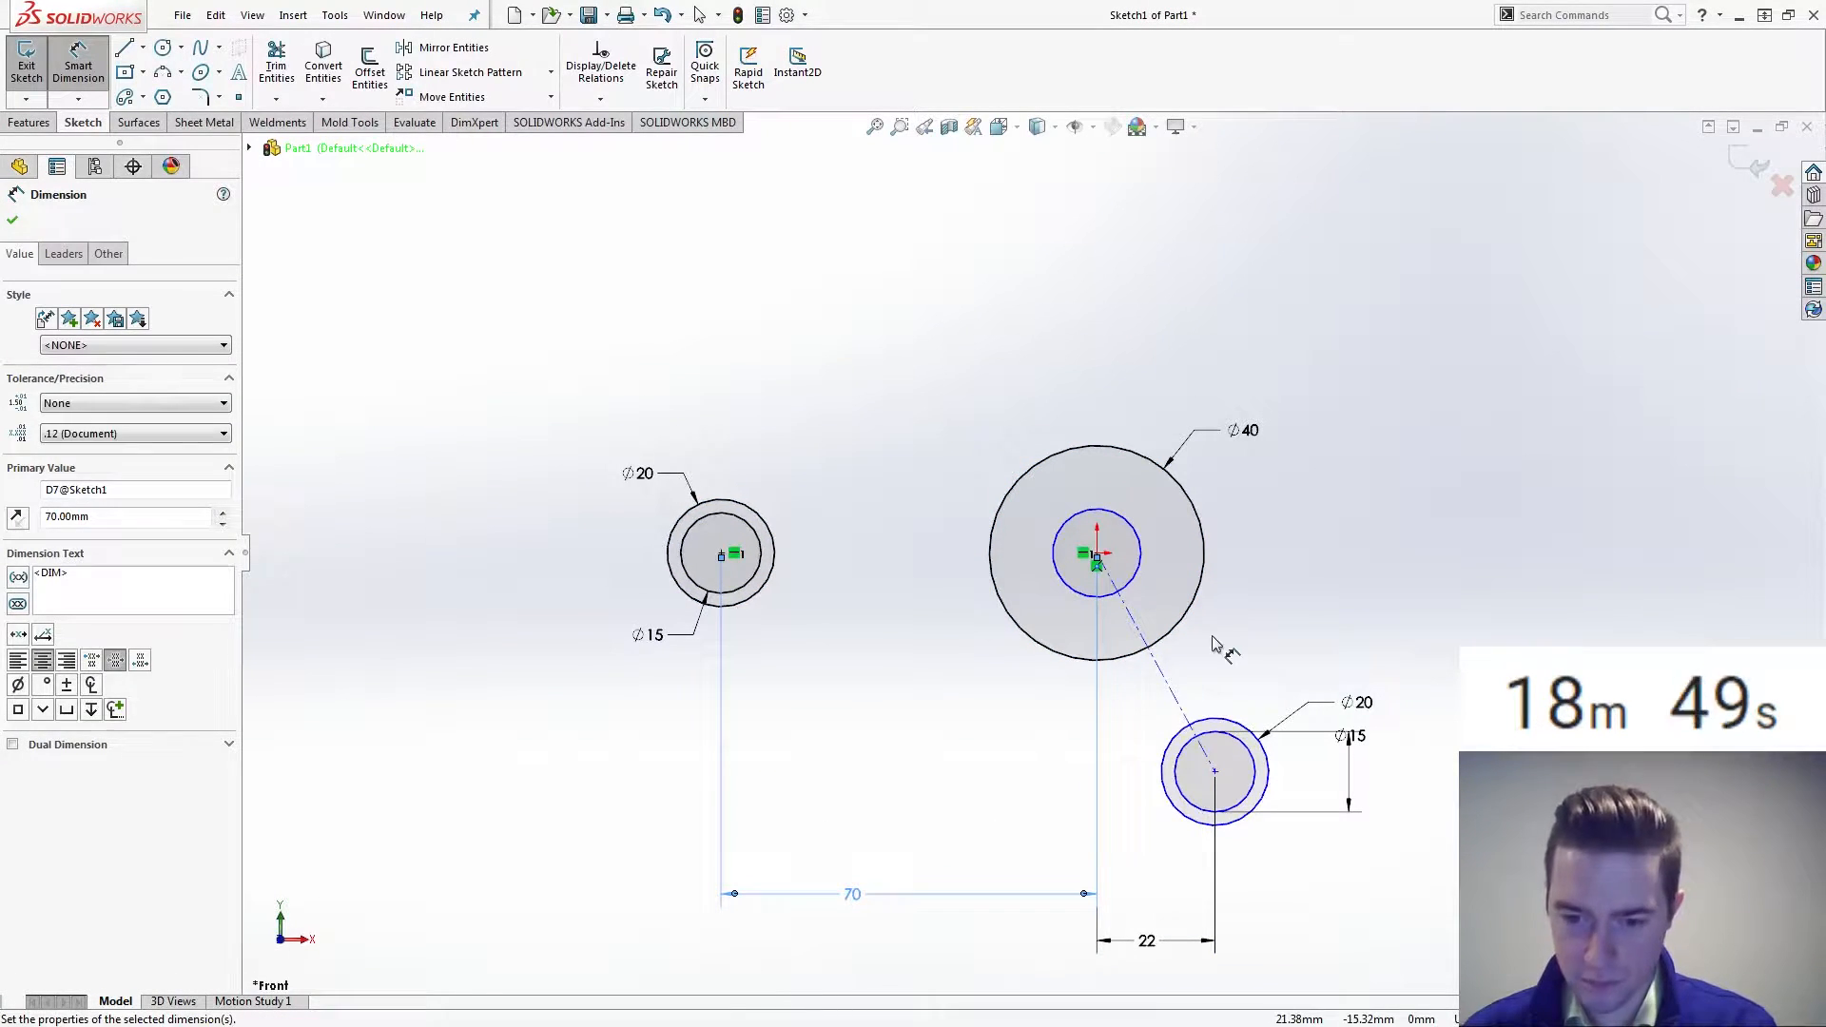
Dimension the vertical distance between the 40 mm circle's centre and the lower-right circles' centre as 36 mm
click(1203, 573)
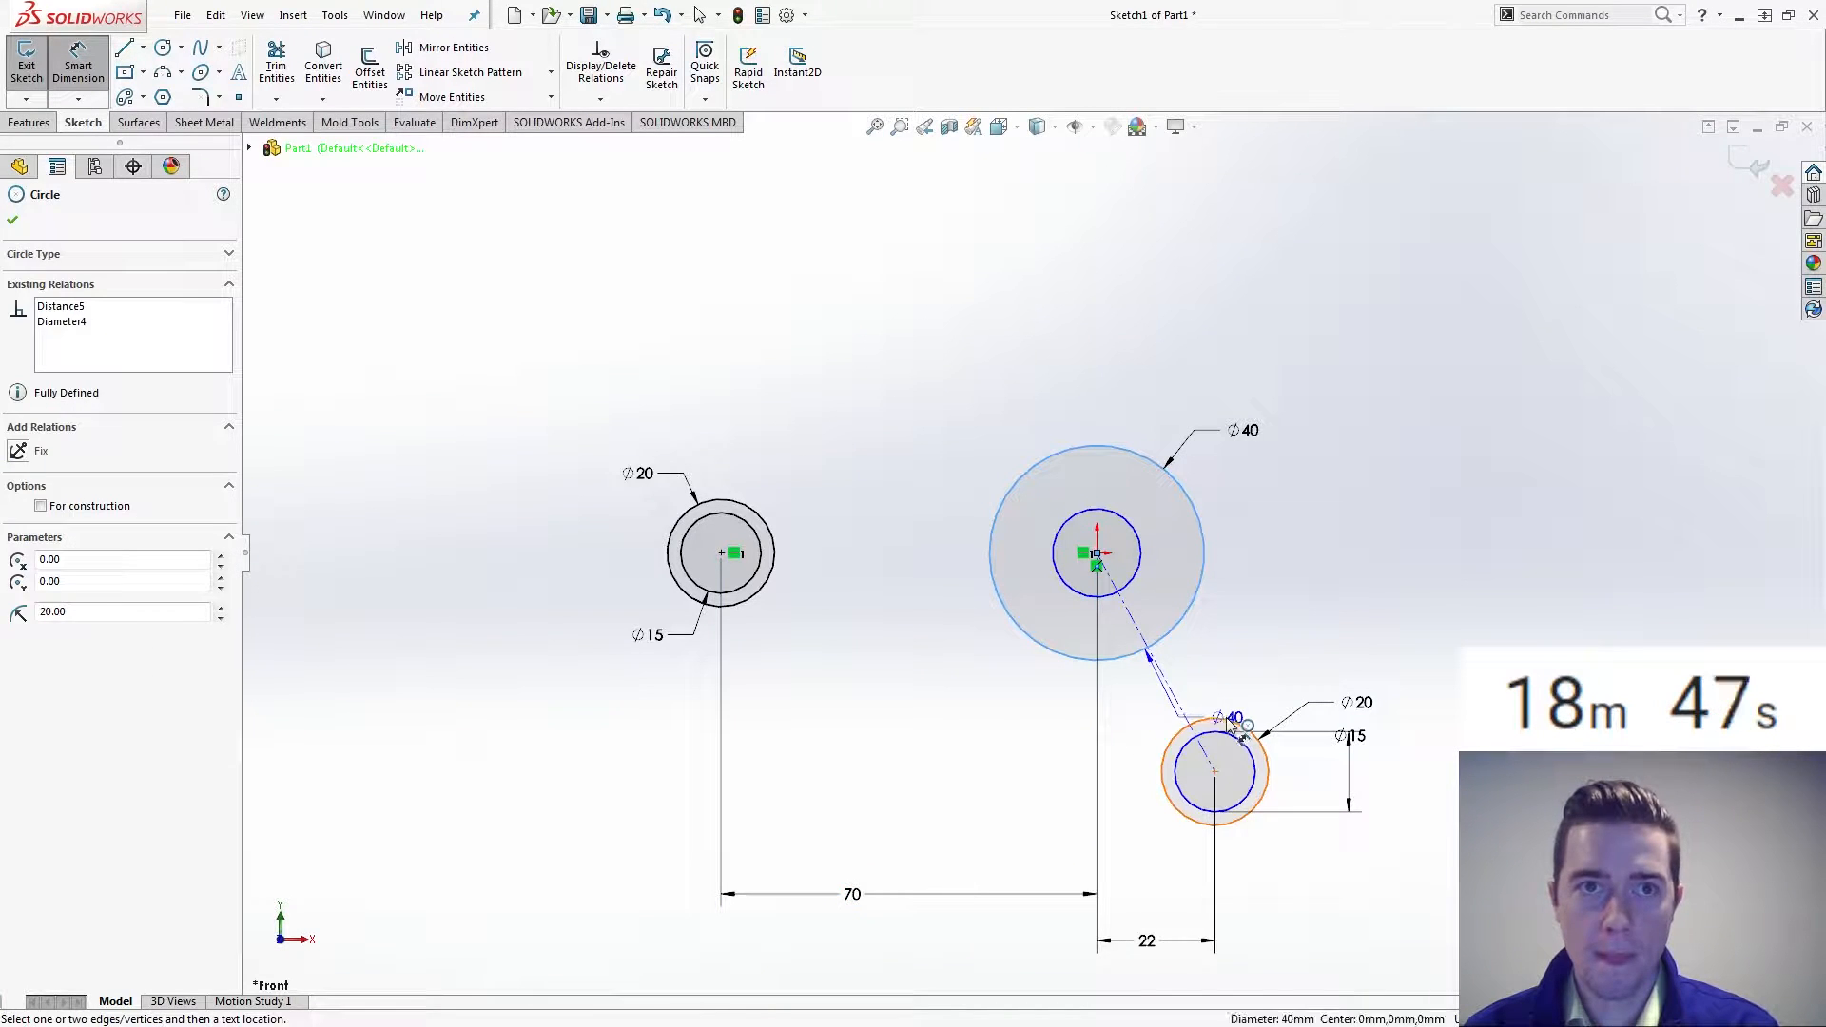
click(1254, 738)
click(1474, 689)
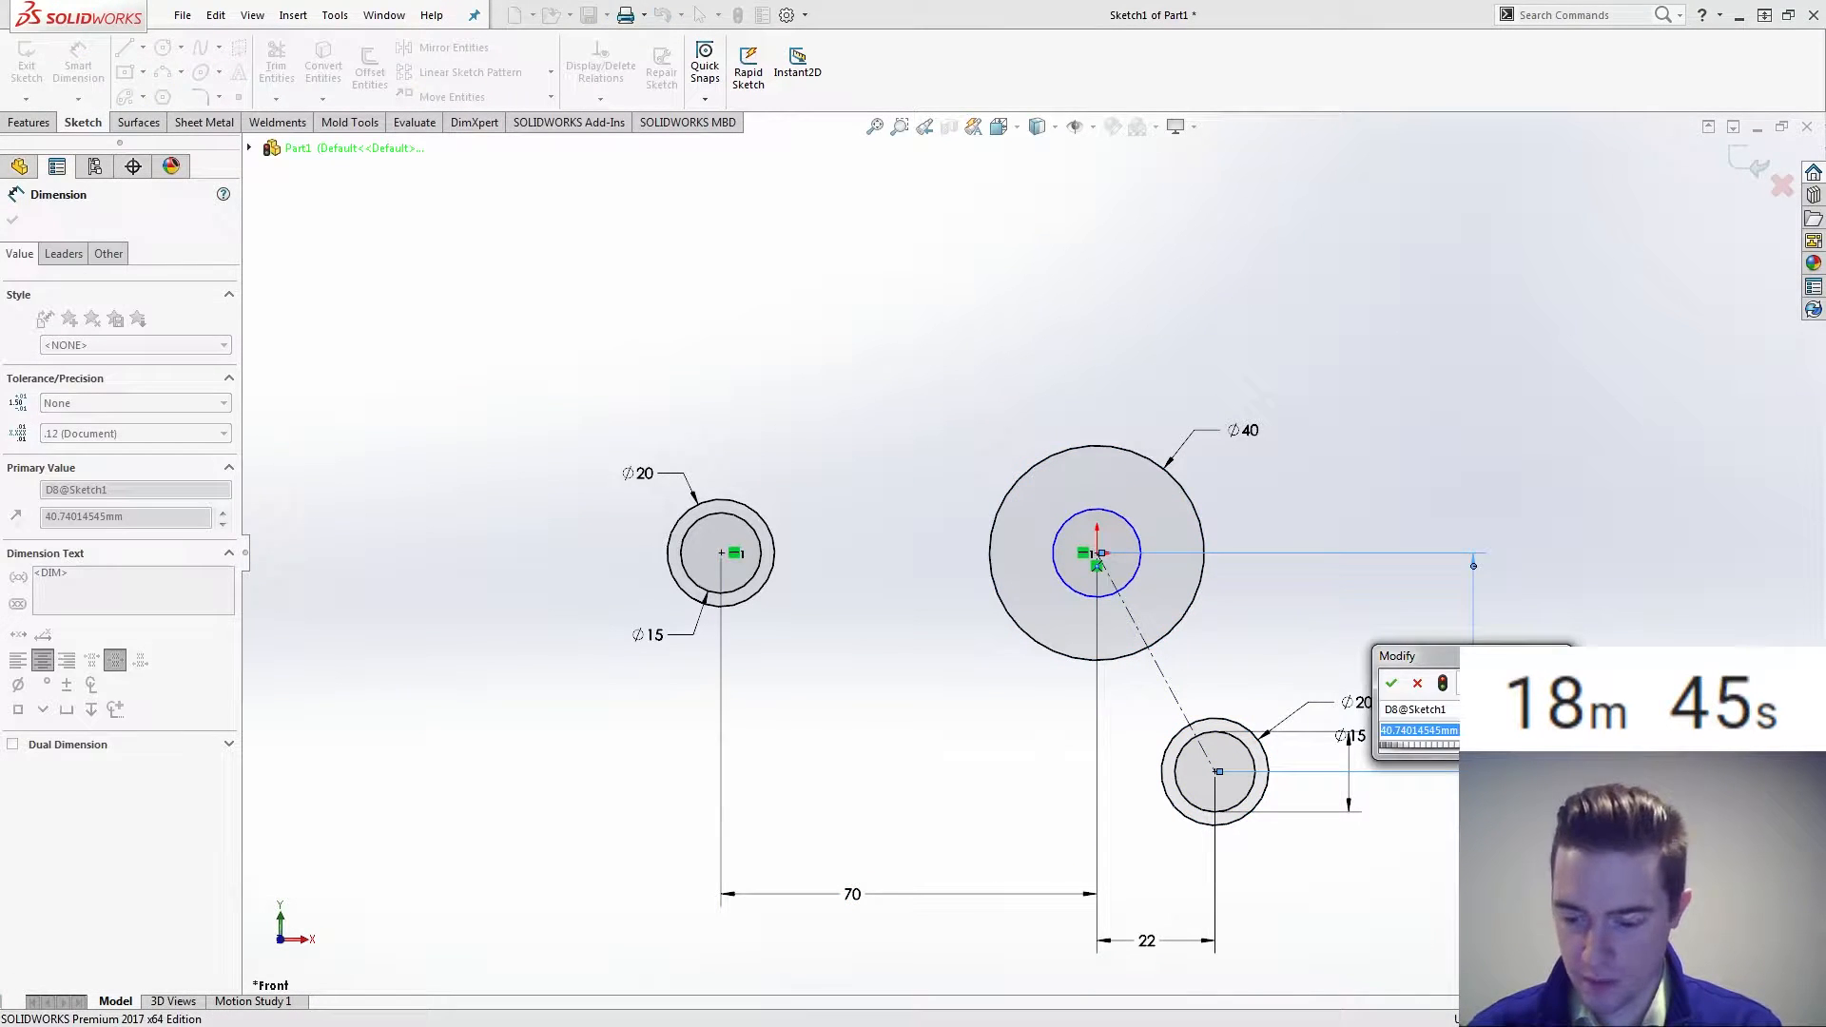
text(36)
key(Return)
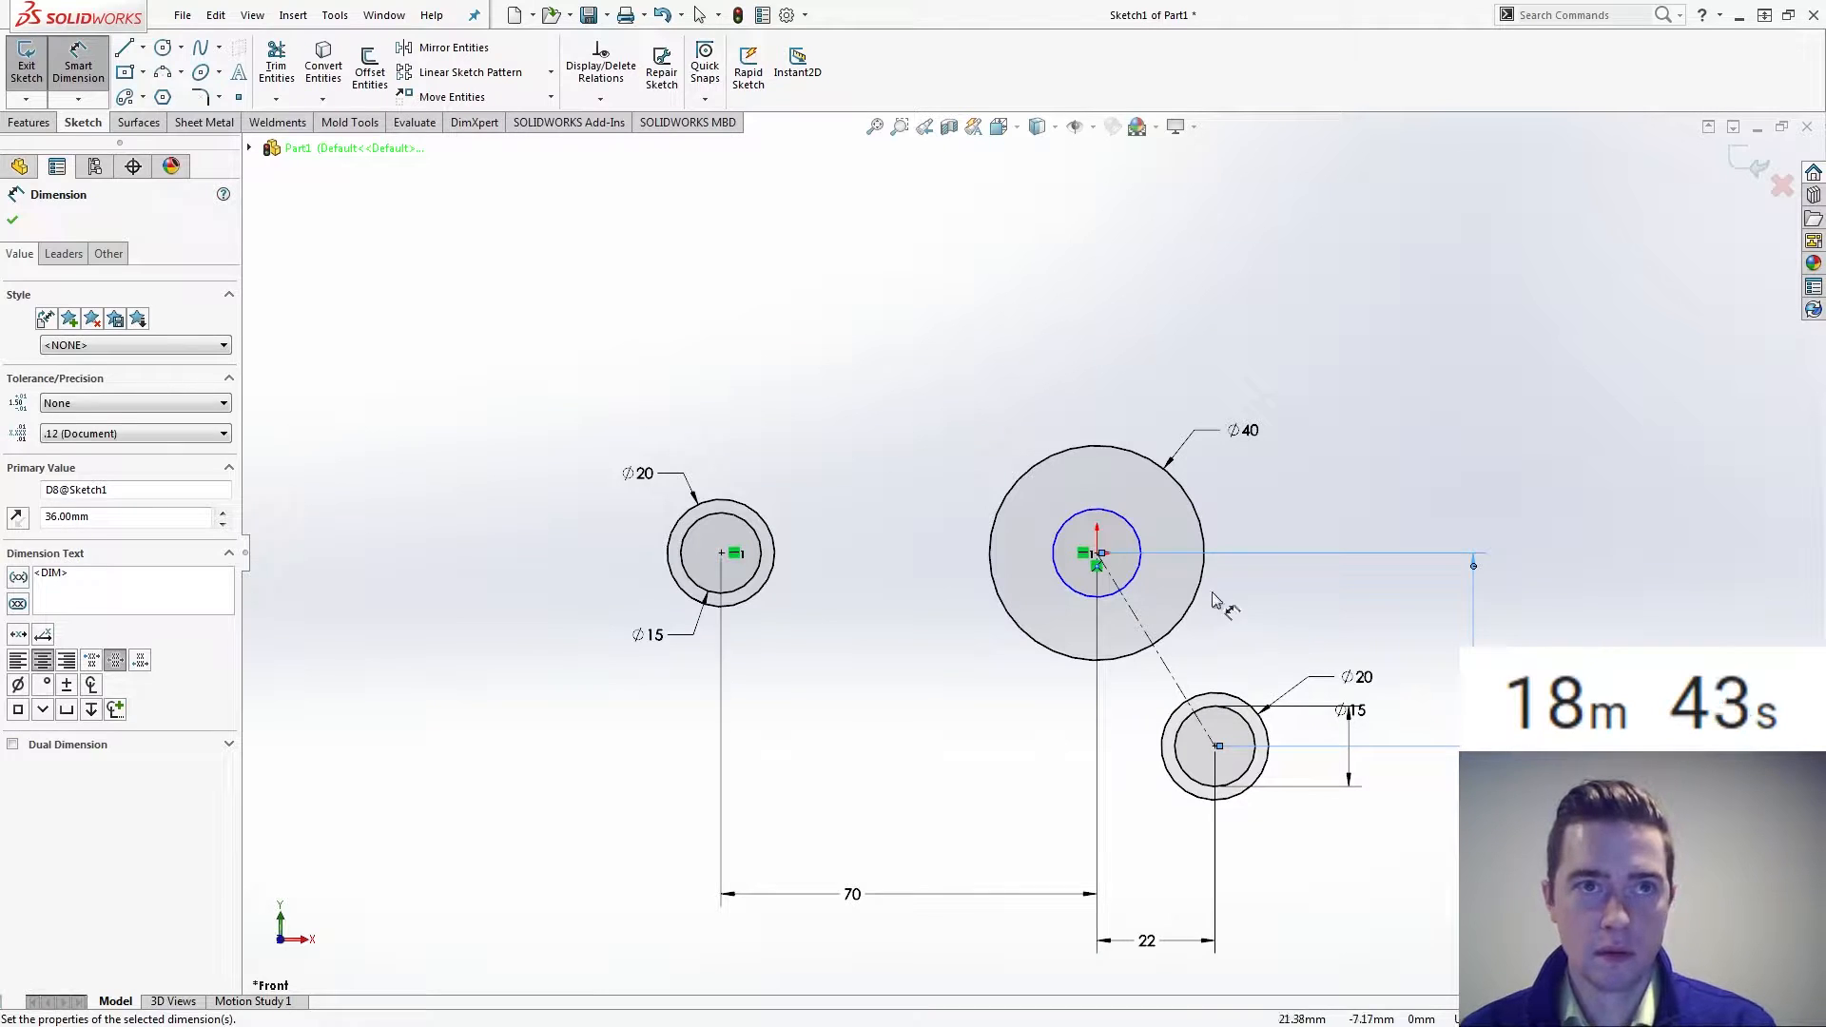
Dimension the inner circle at the origin with a 30 mm diameter
click(1140, 559)
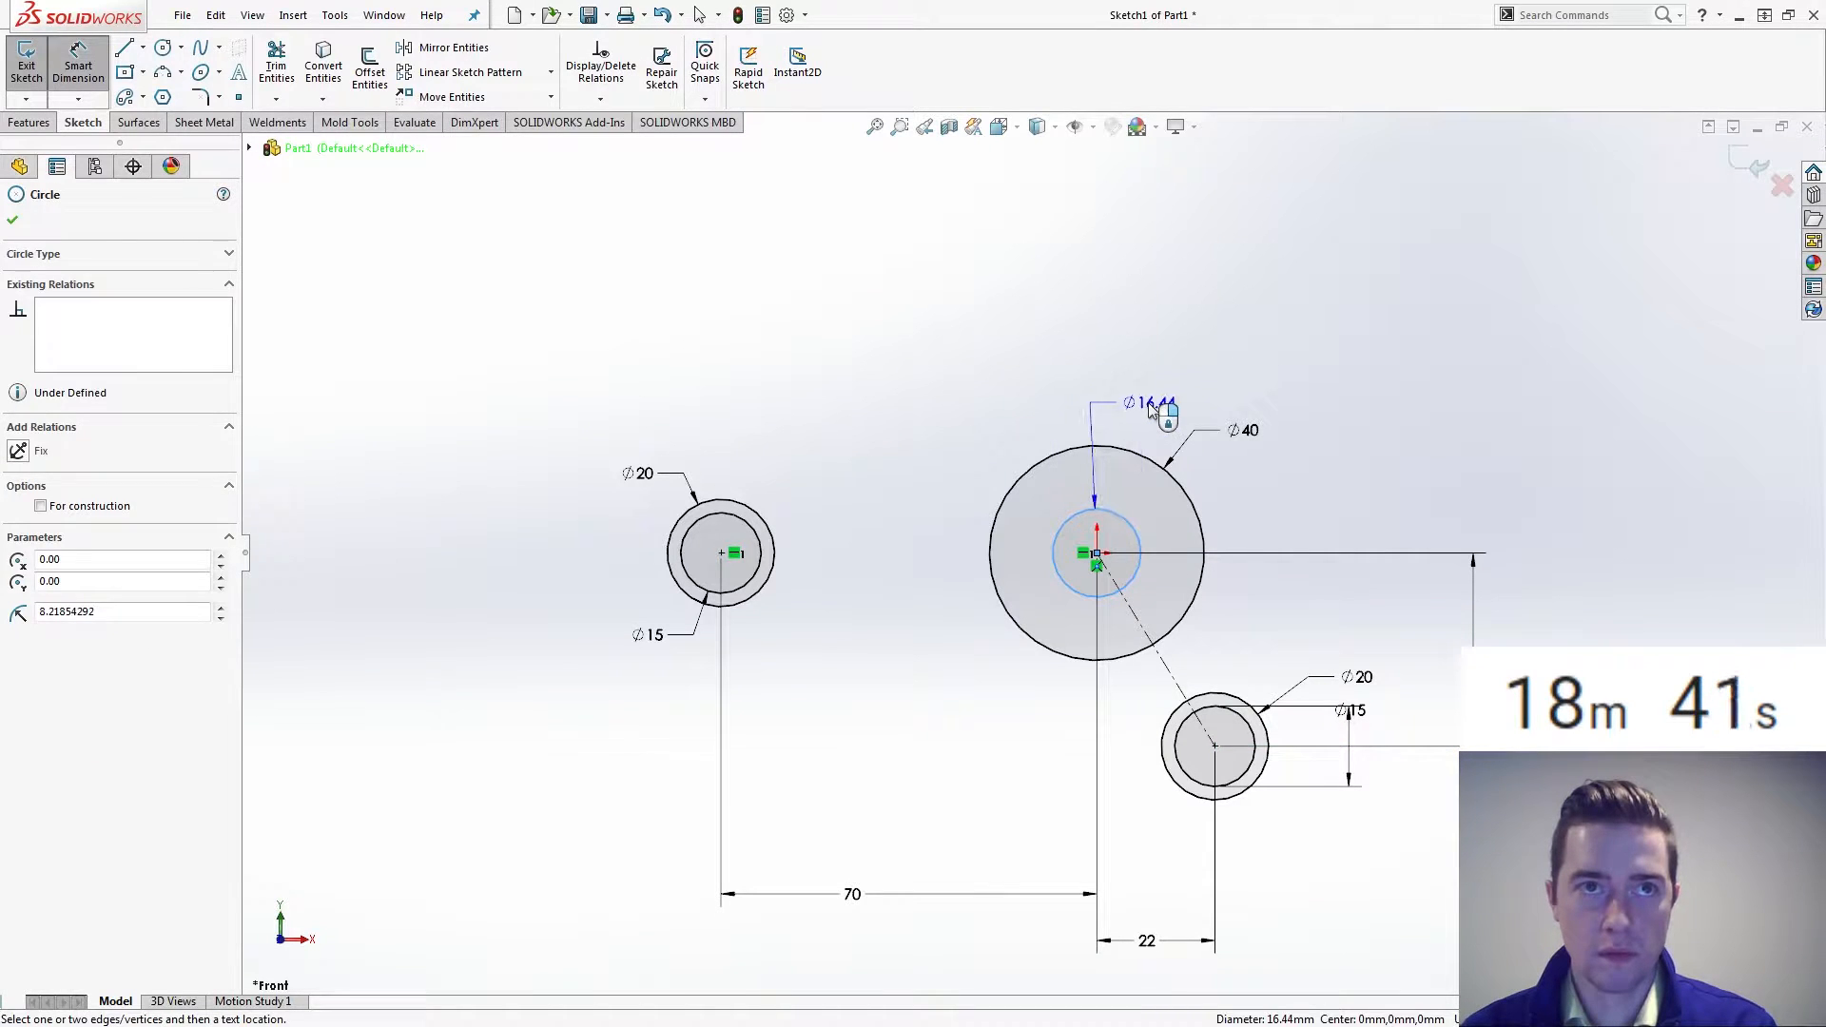
click(1151, 406)
text(30)
key(Return)
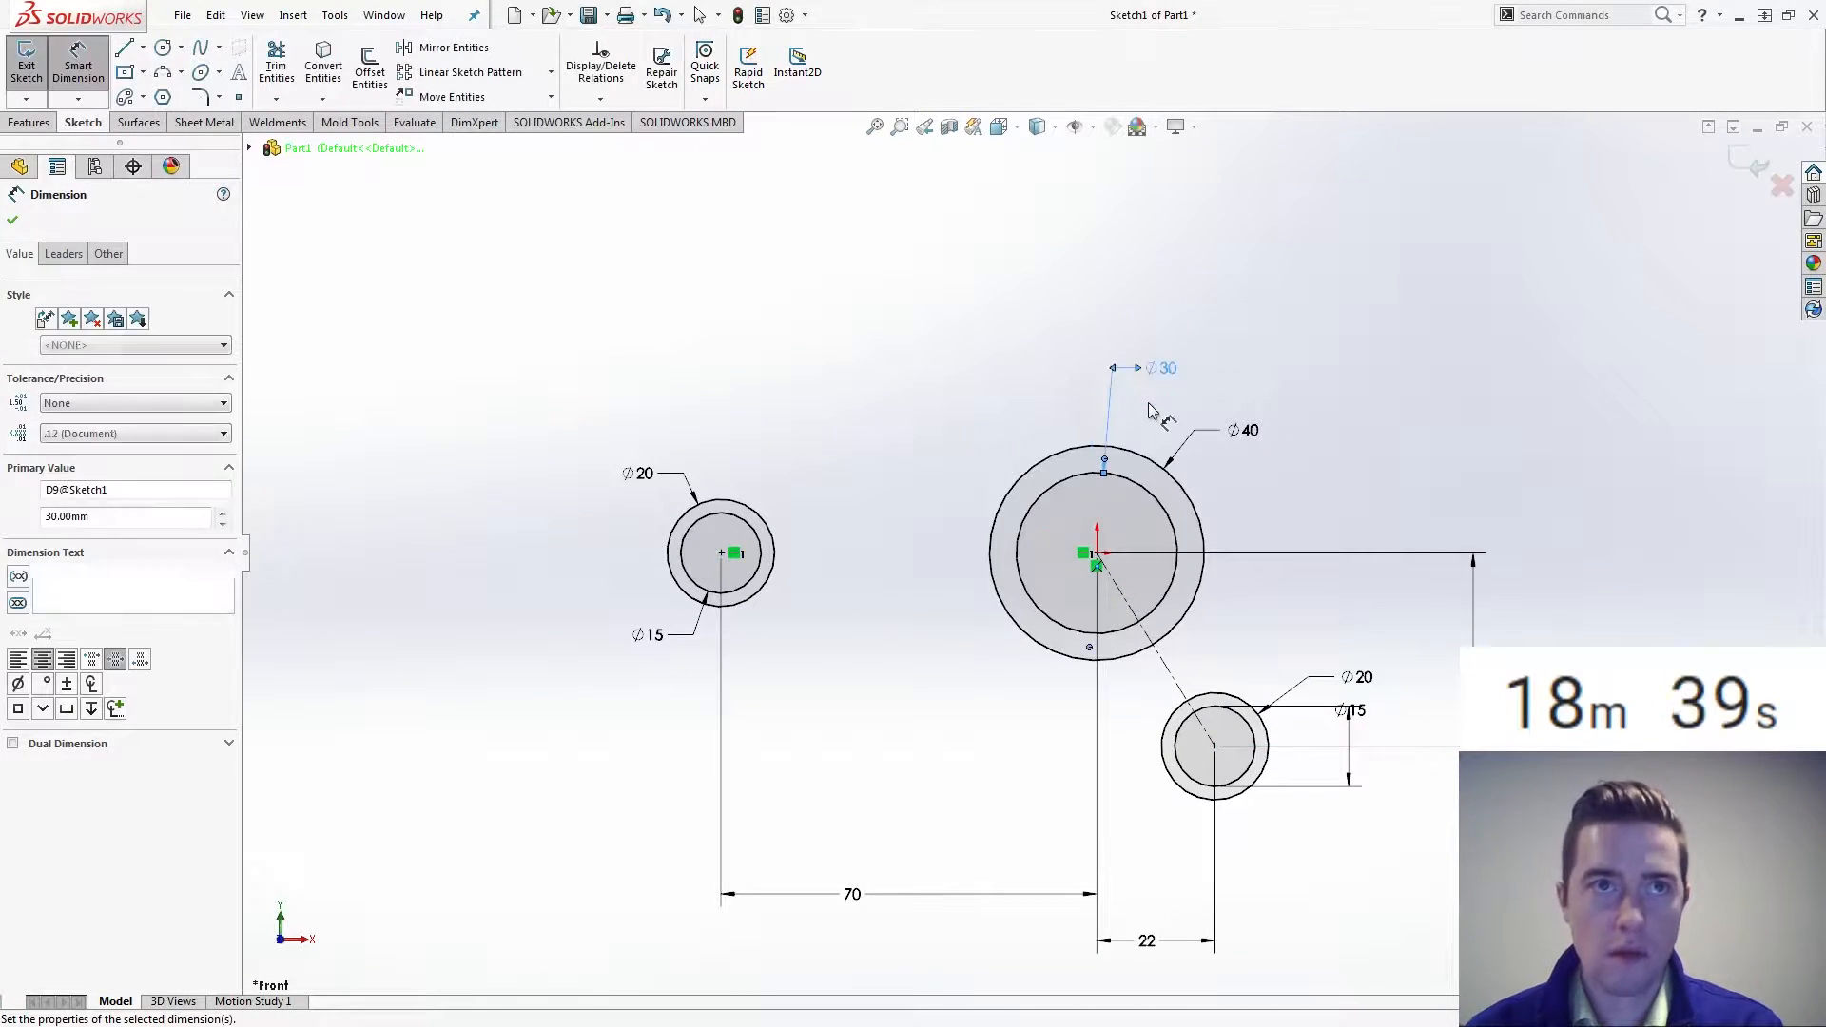
key(Escape)
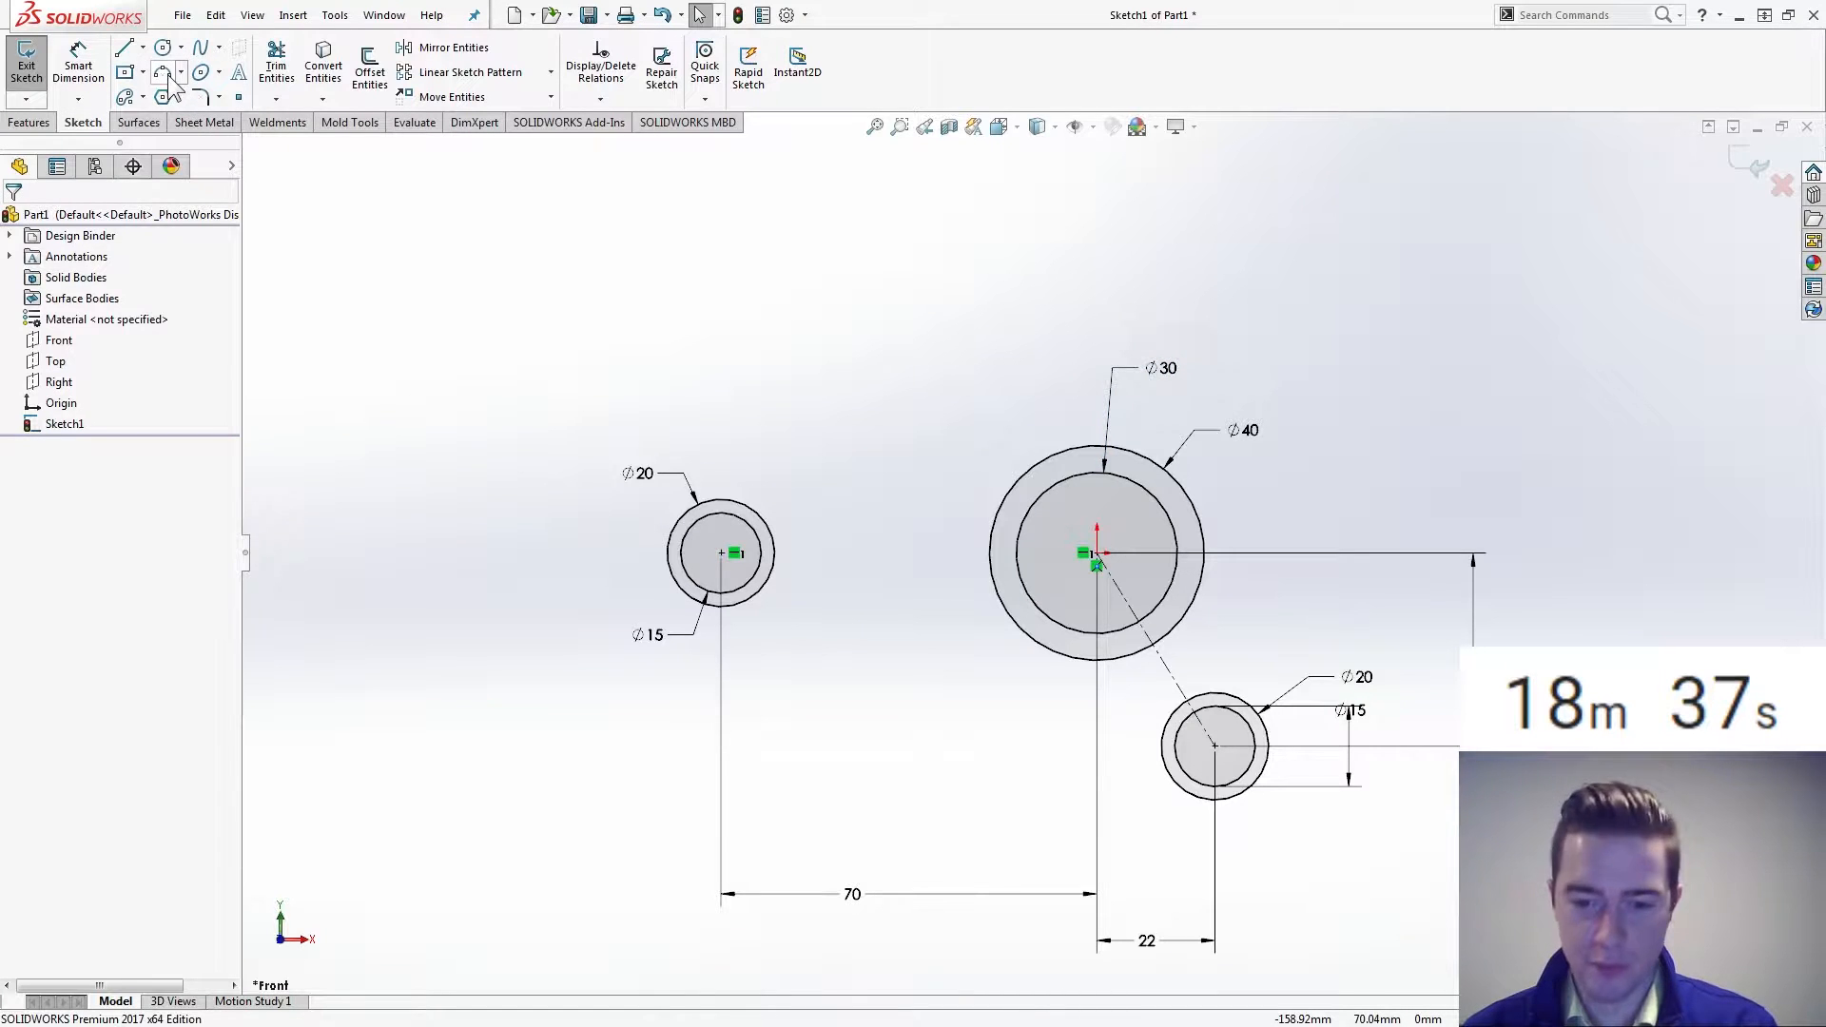
Draw three-point arcs from the left outer circle: a lower one about R134 to the lower-right circle, an upper one about R85 to the 40 mm circle
click(759, 592)
click(1166, 773)
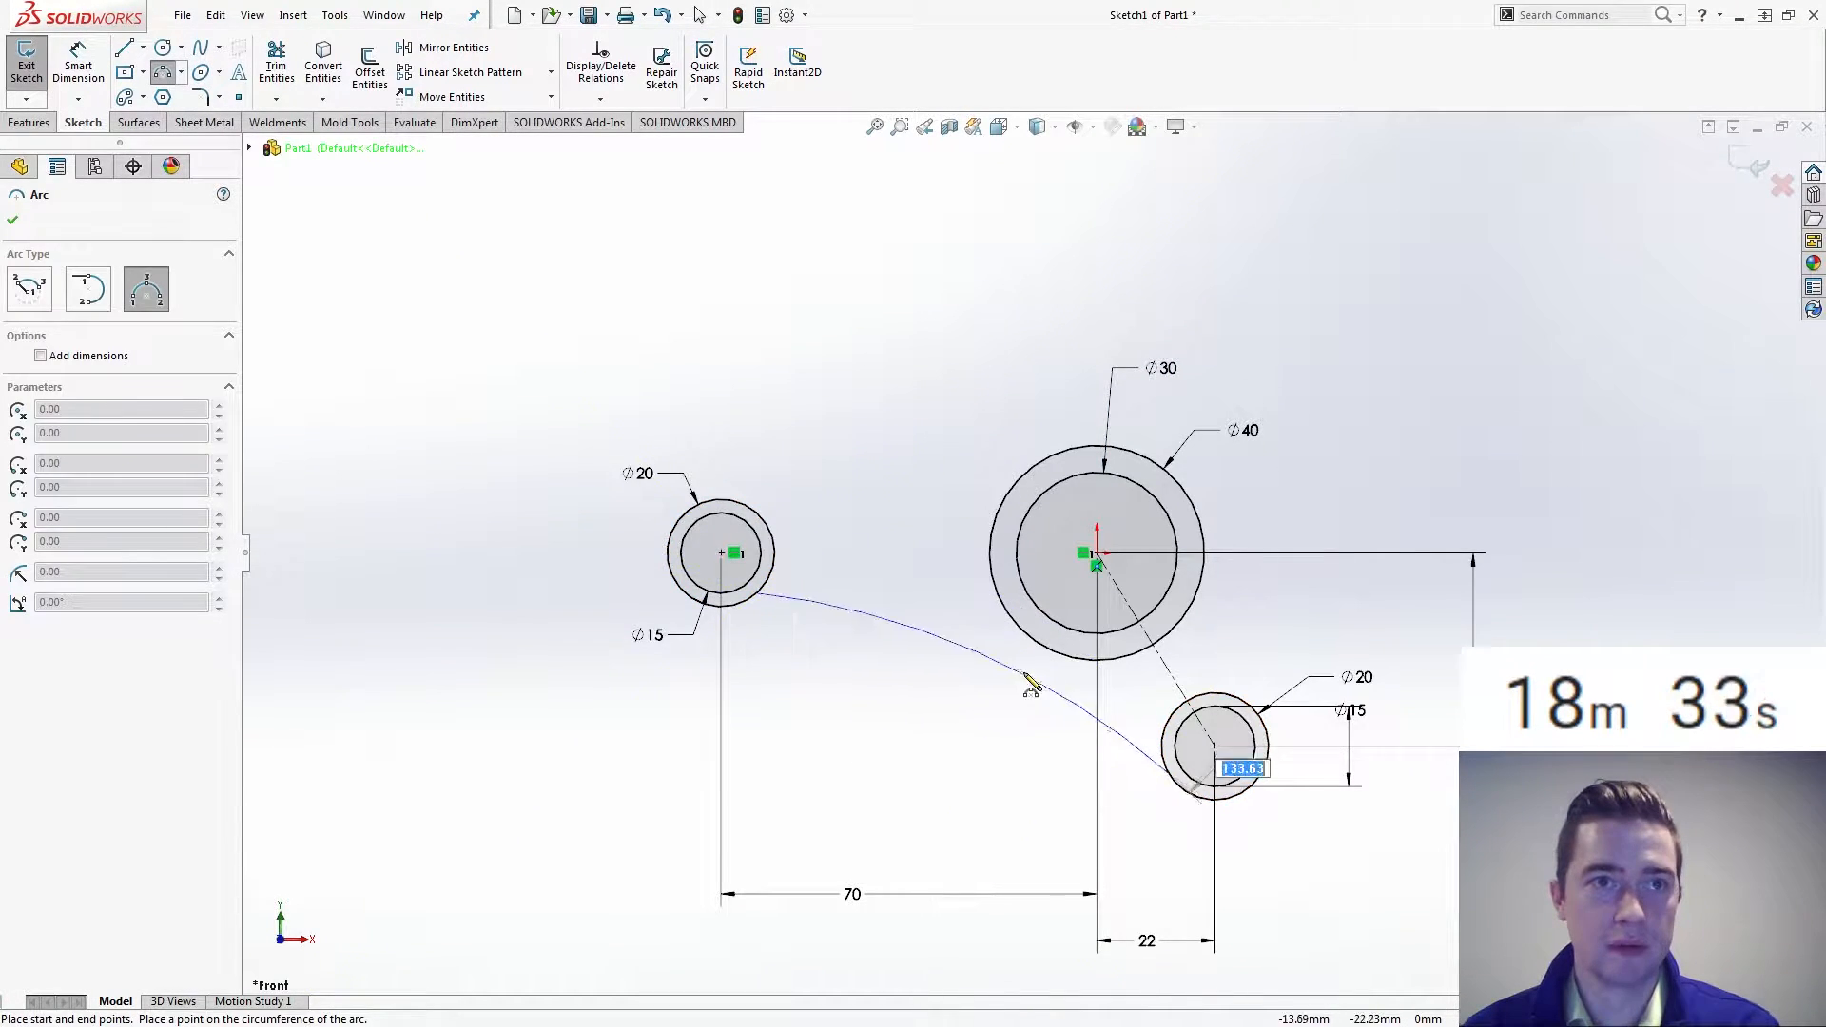
click(1073, 705)
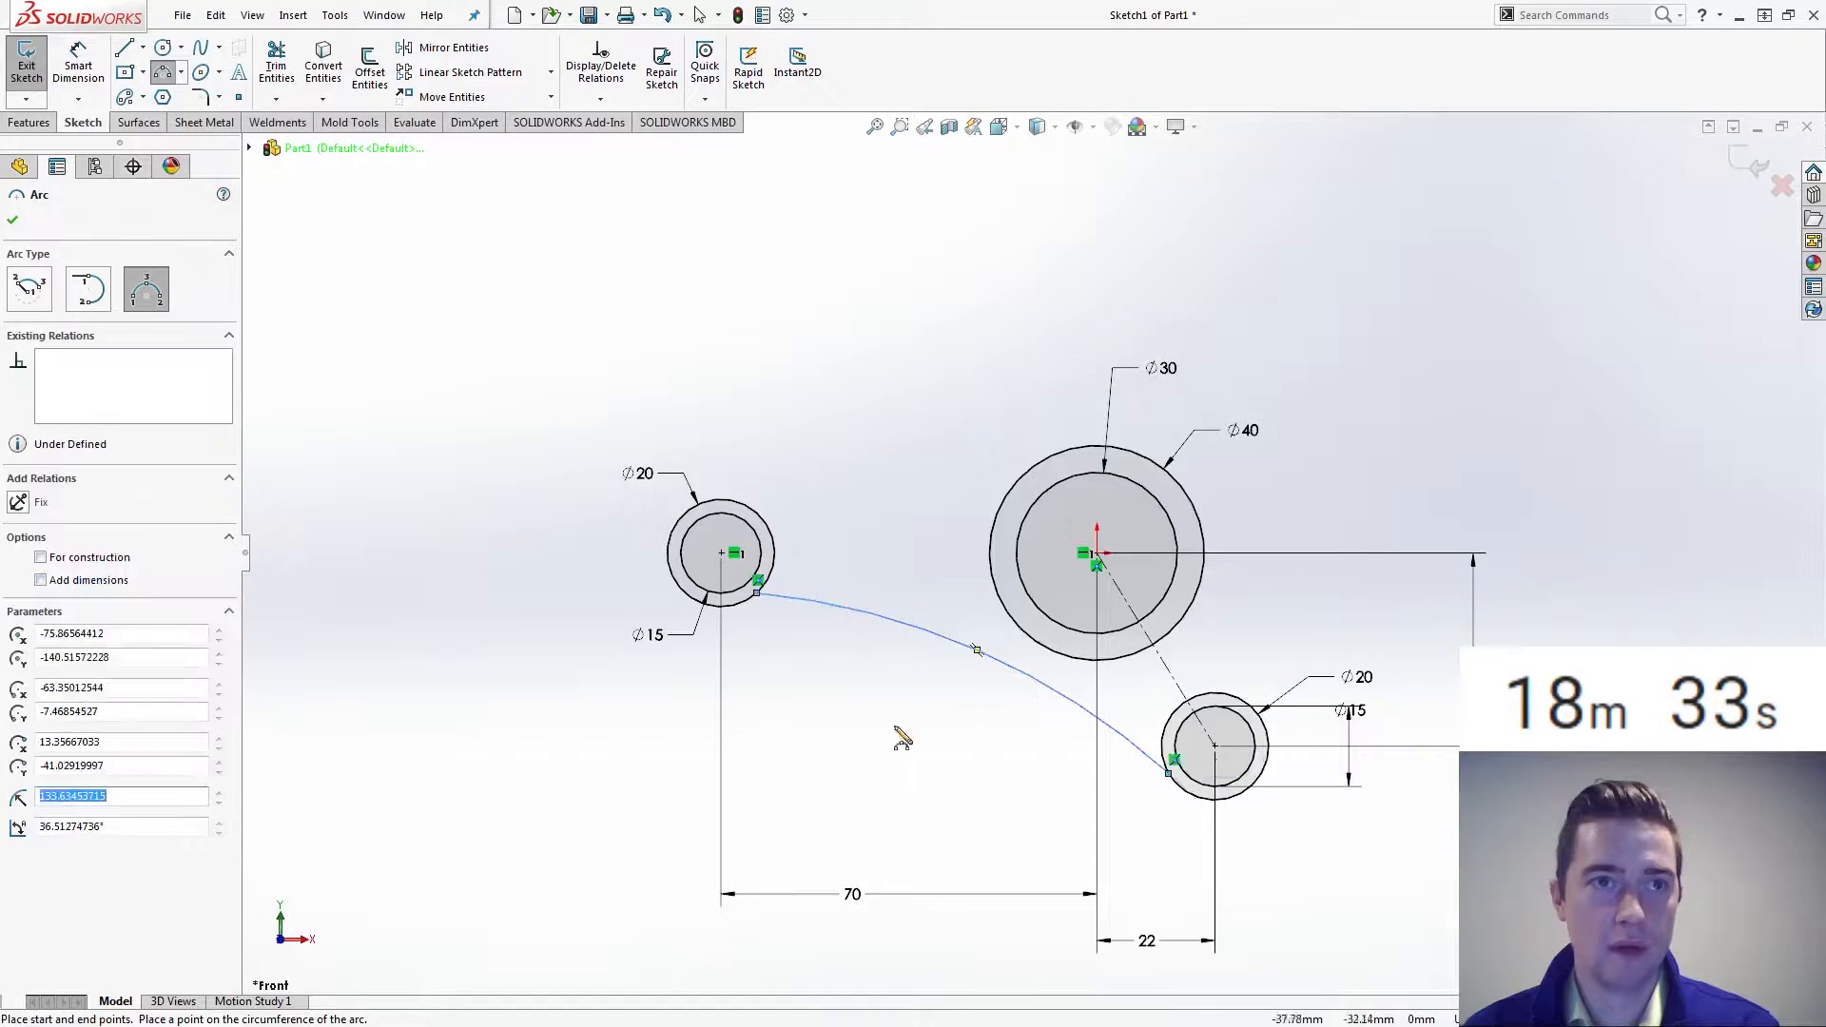
click(743, 509)
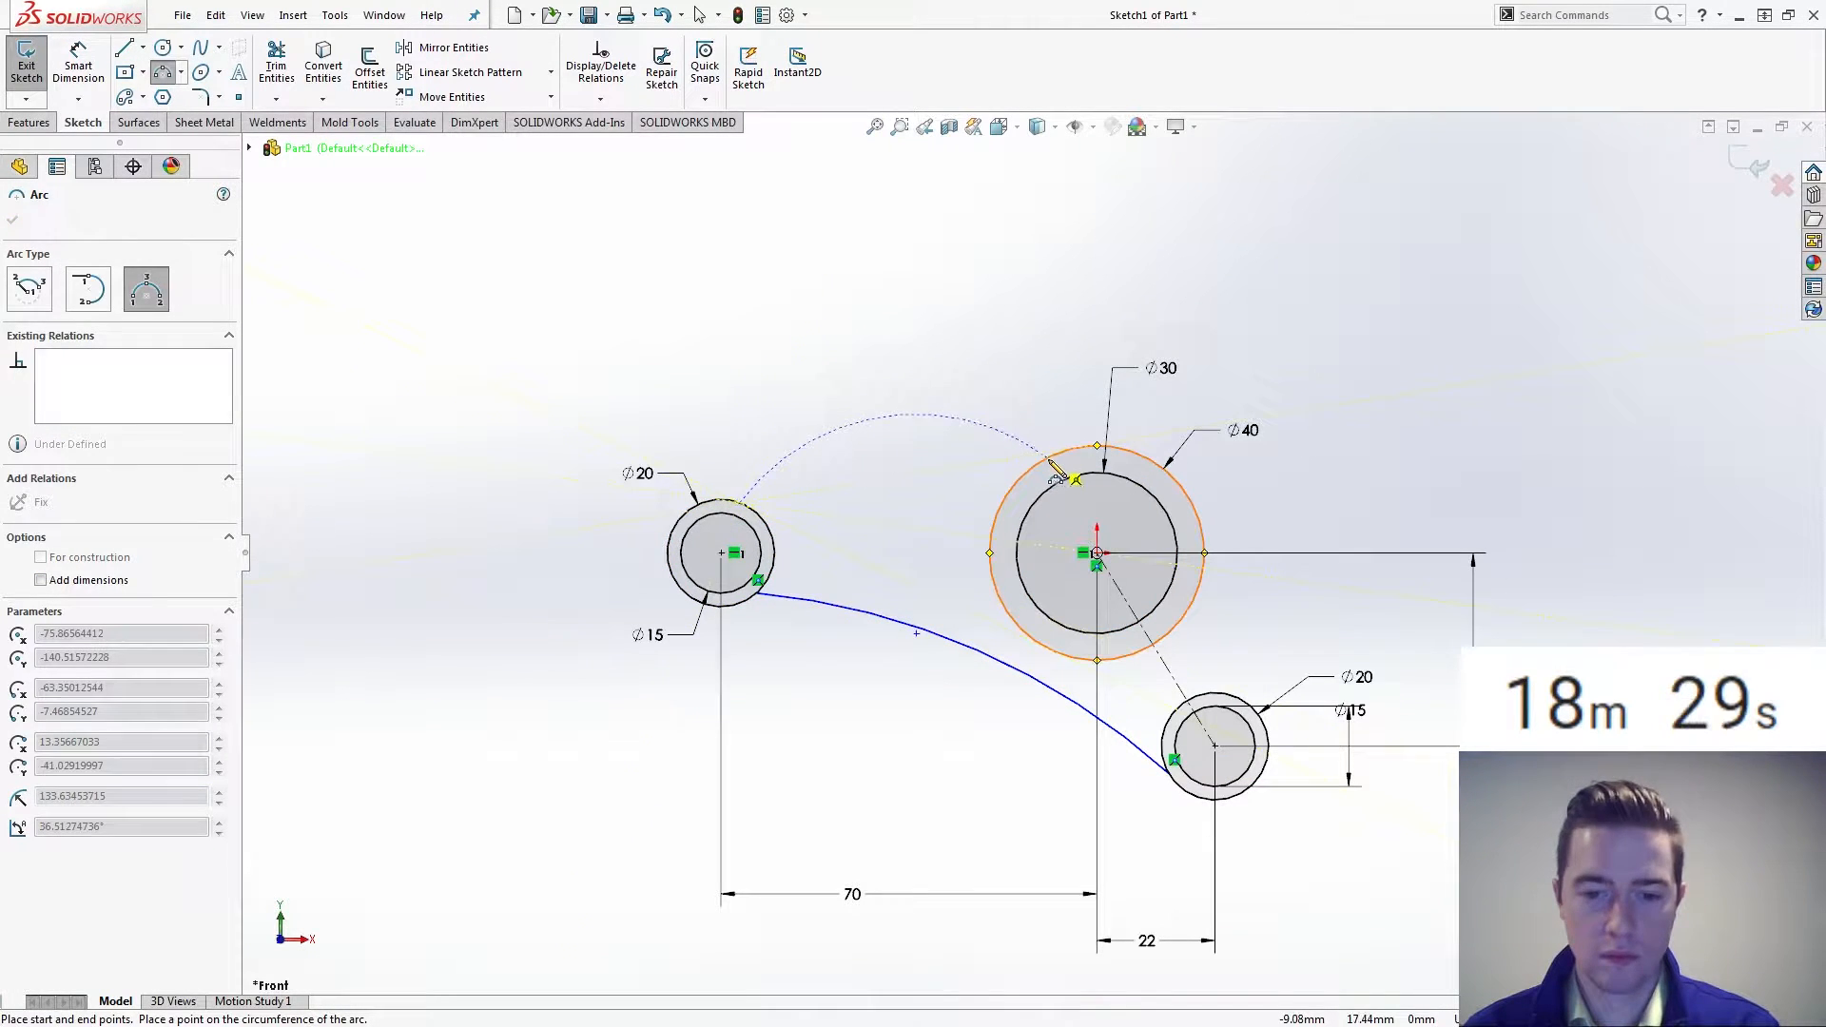
click(1035, 473)
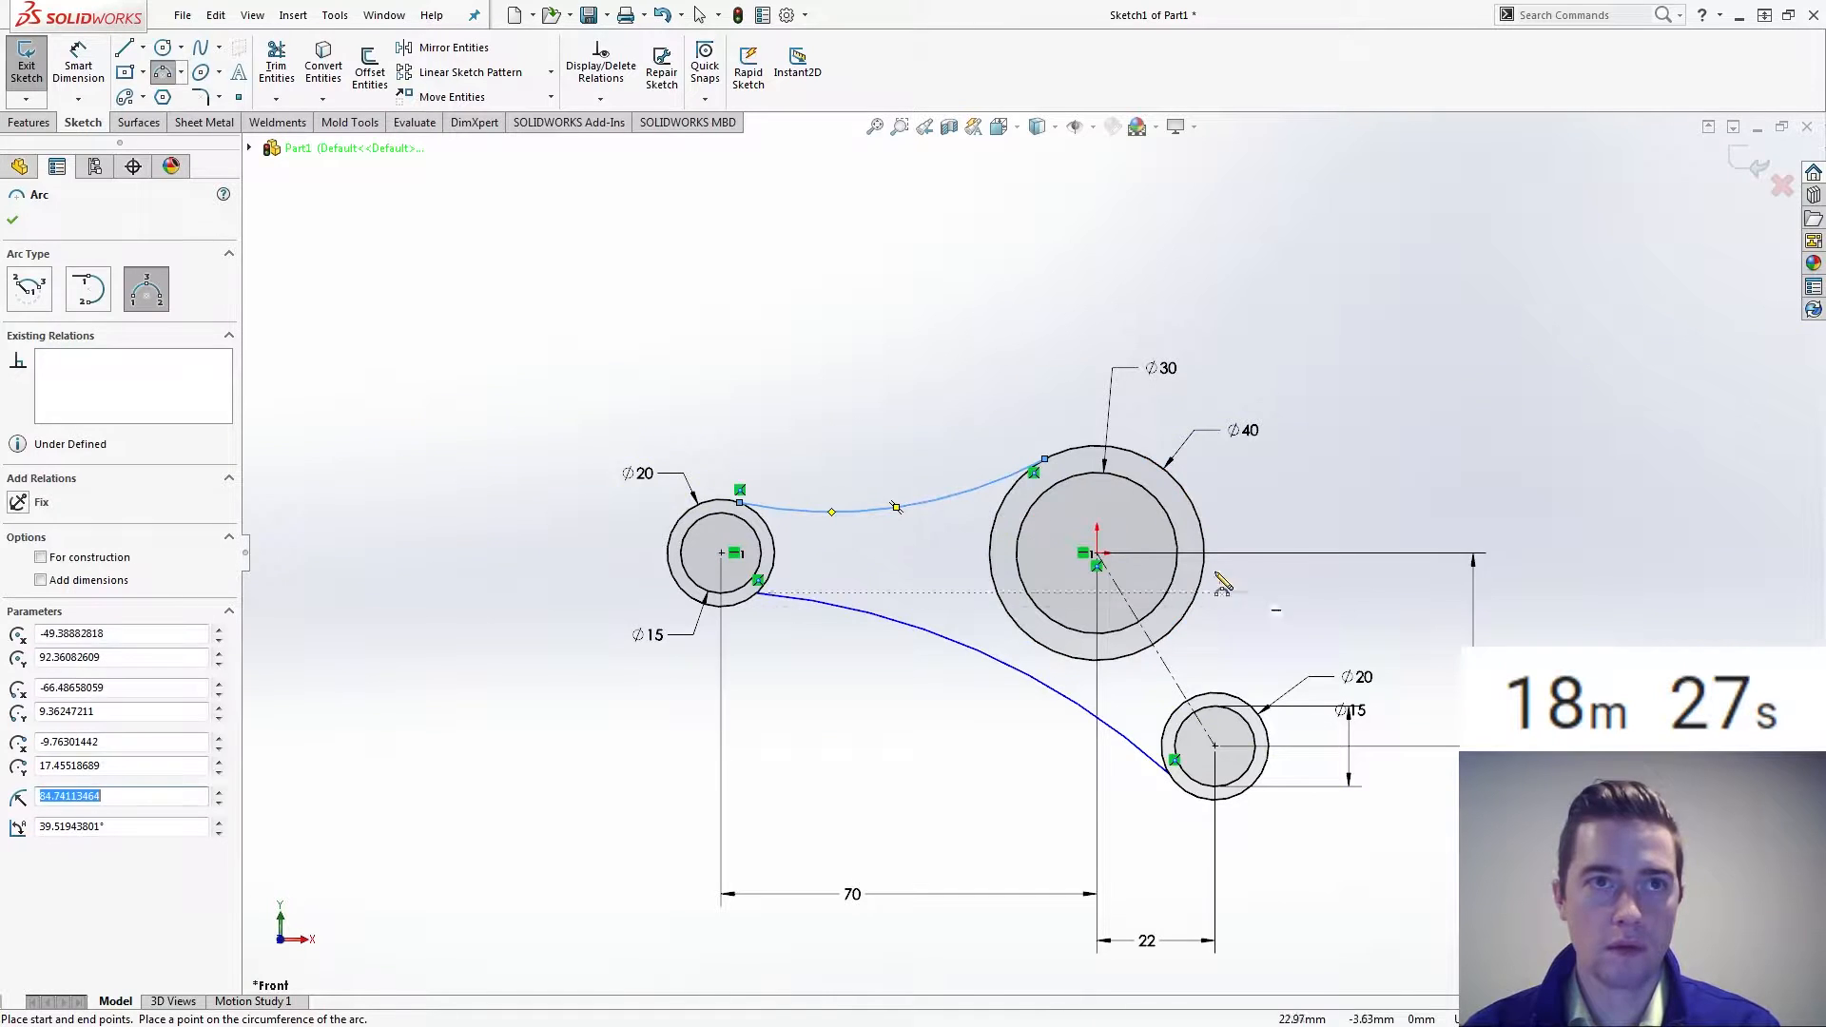
click(894, 510)
Draw a three-point arc of about R50 from the 40 mm circle's right side to the lower-right 20 mm circle
click(1207, 563)
click(1237, 704)
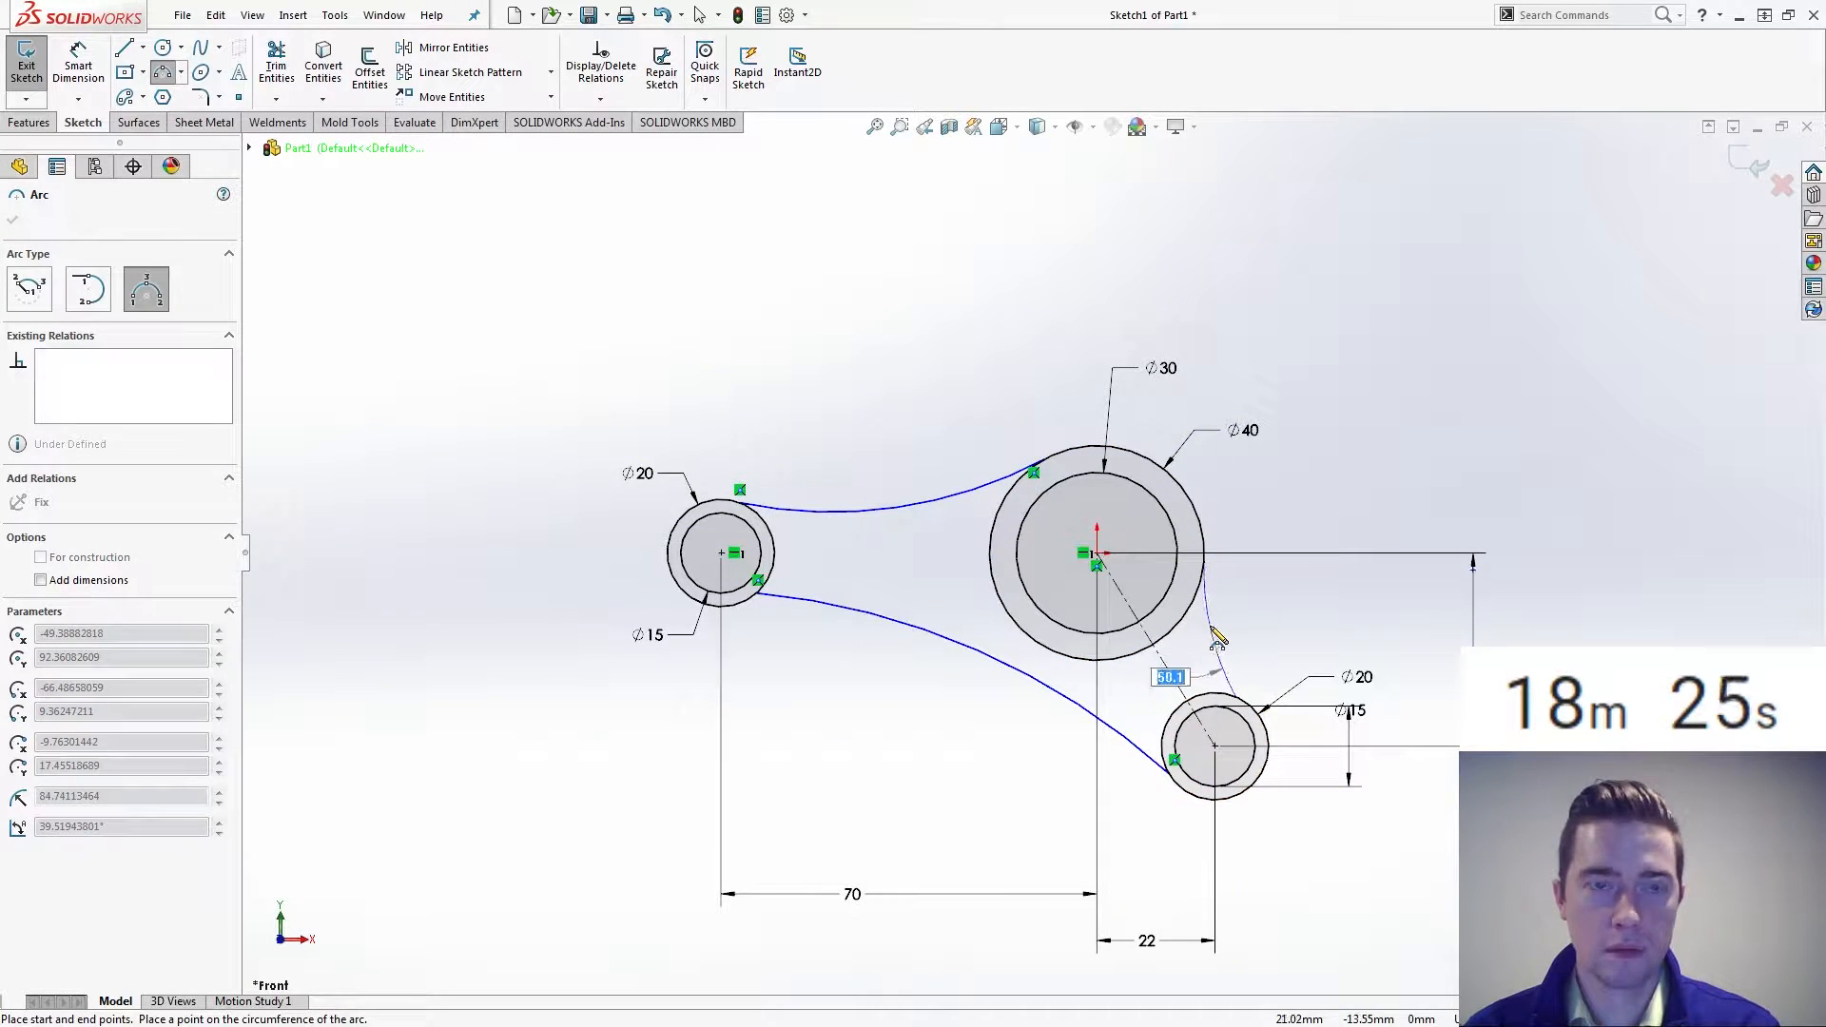
click(1208, 636)
key(Escape)
Make the upper arc tangent to both the 40 mm circle and the left 20 mm circle
click(1034, 472)
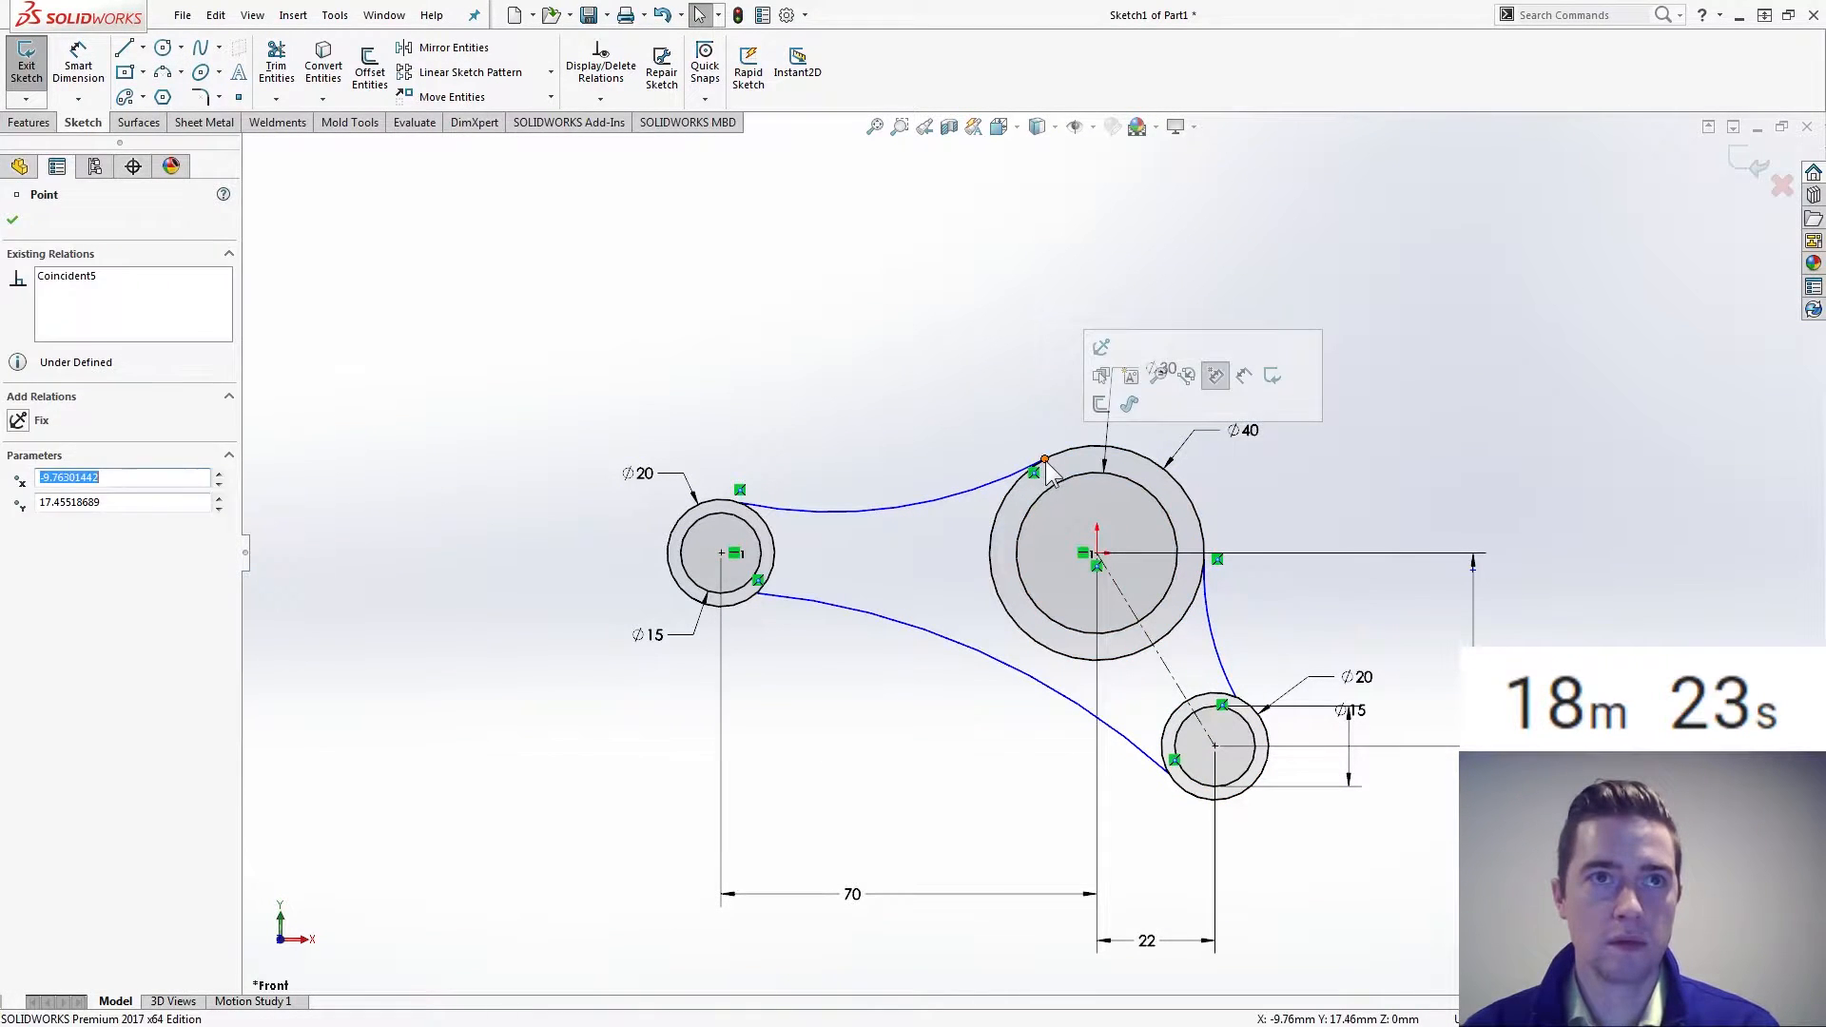
key(Escape)
click(985, 490)
ctrl+click(1059, 452)
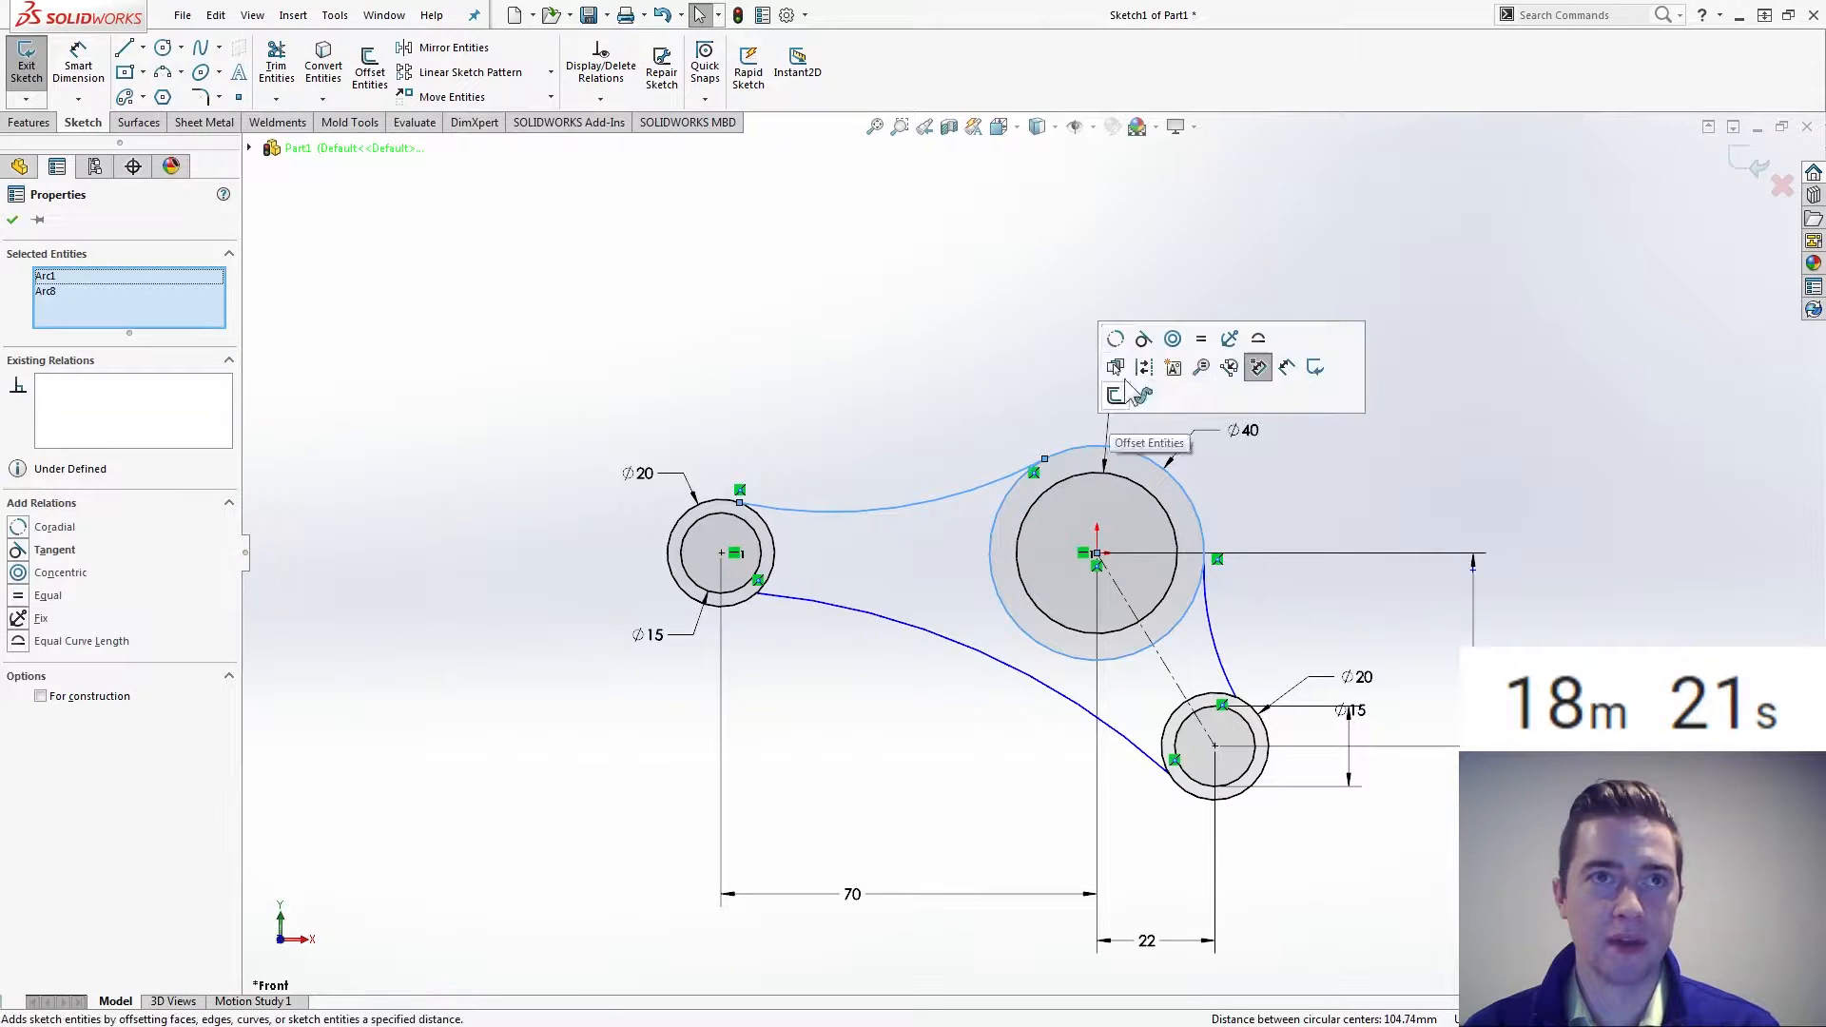
key(Escape)
click(789, 511)
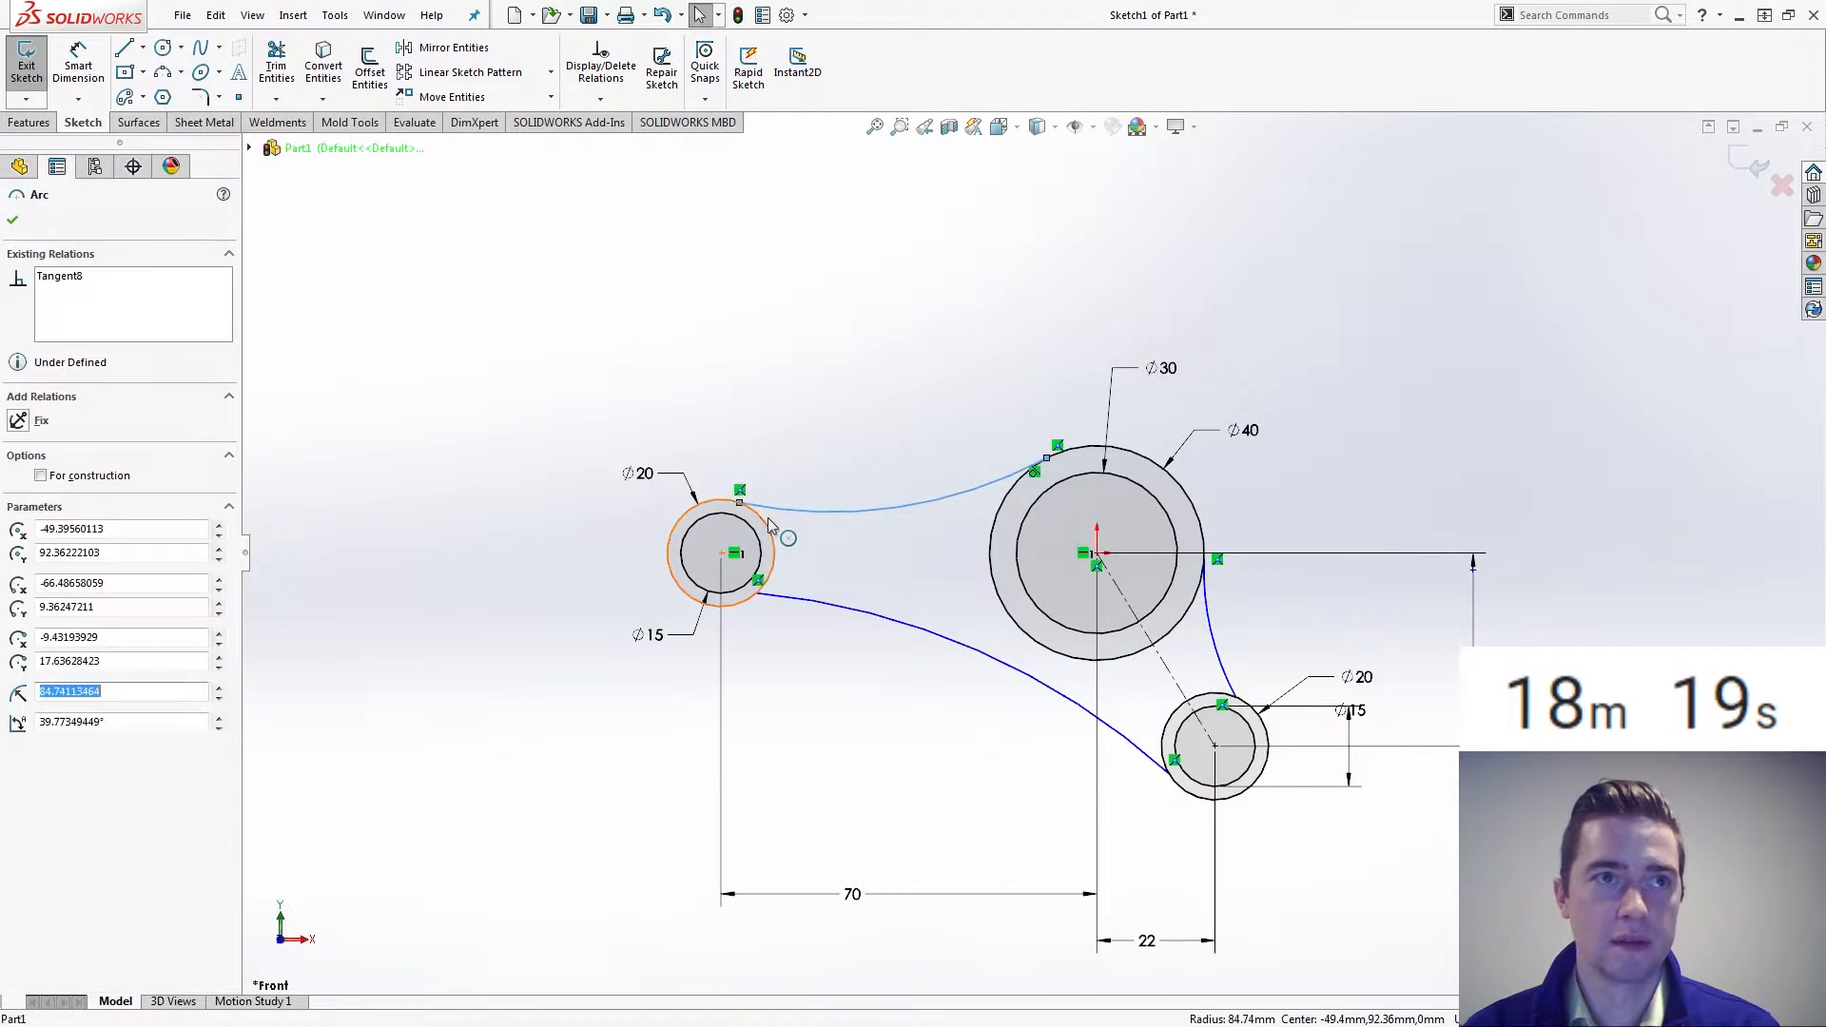
ctrl+click(768, 528)
click(852, 410)
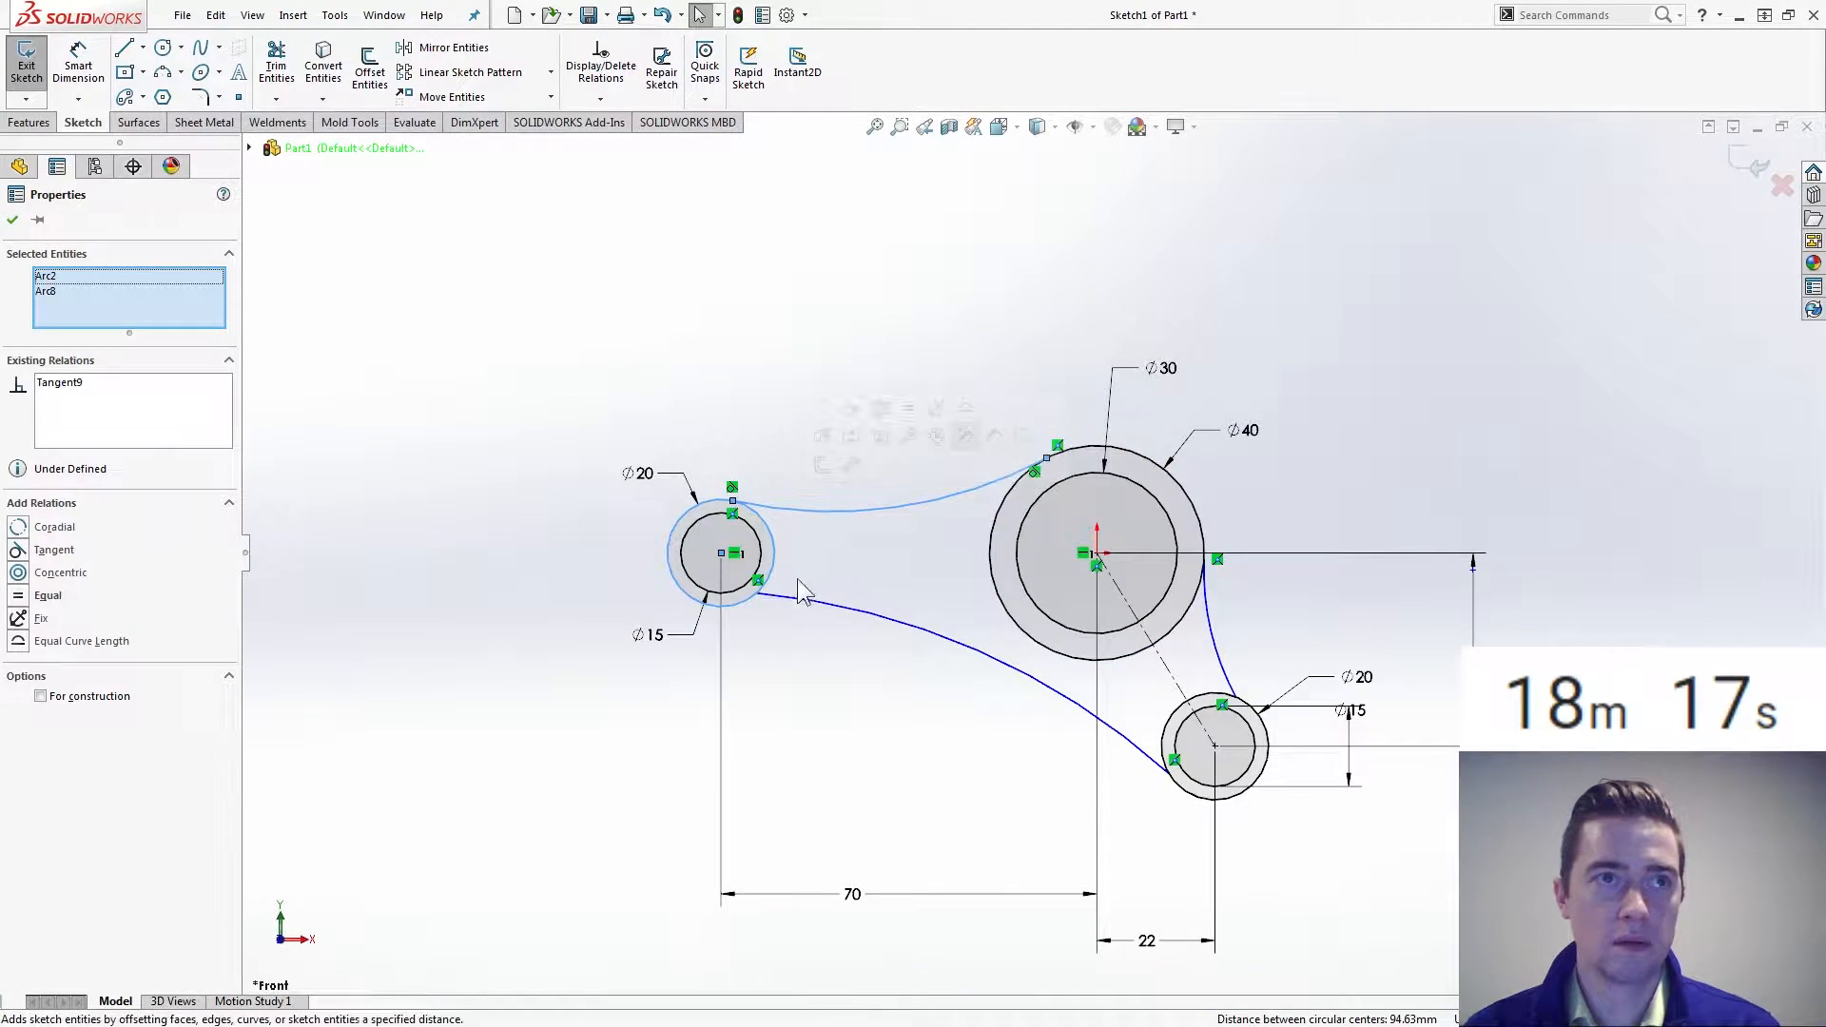
key(Escape)
Make the lower arc tangent to both the left 20 mm circle and the lower-right 20 mm circle
click(811, 604)
ctrl+click(740, 605)
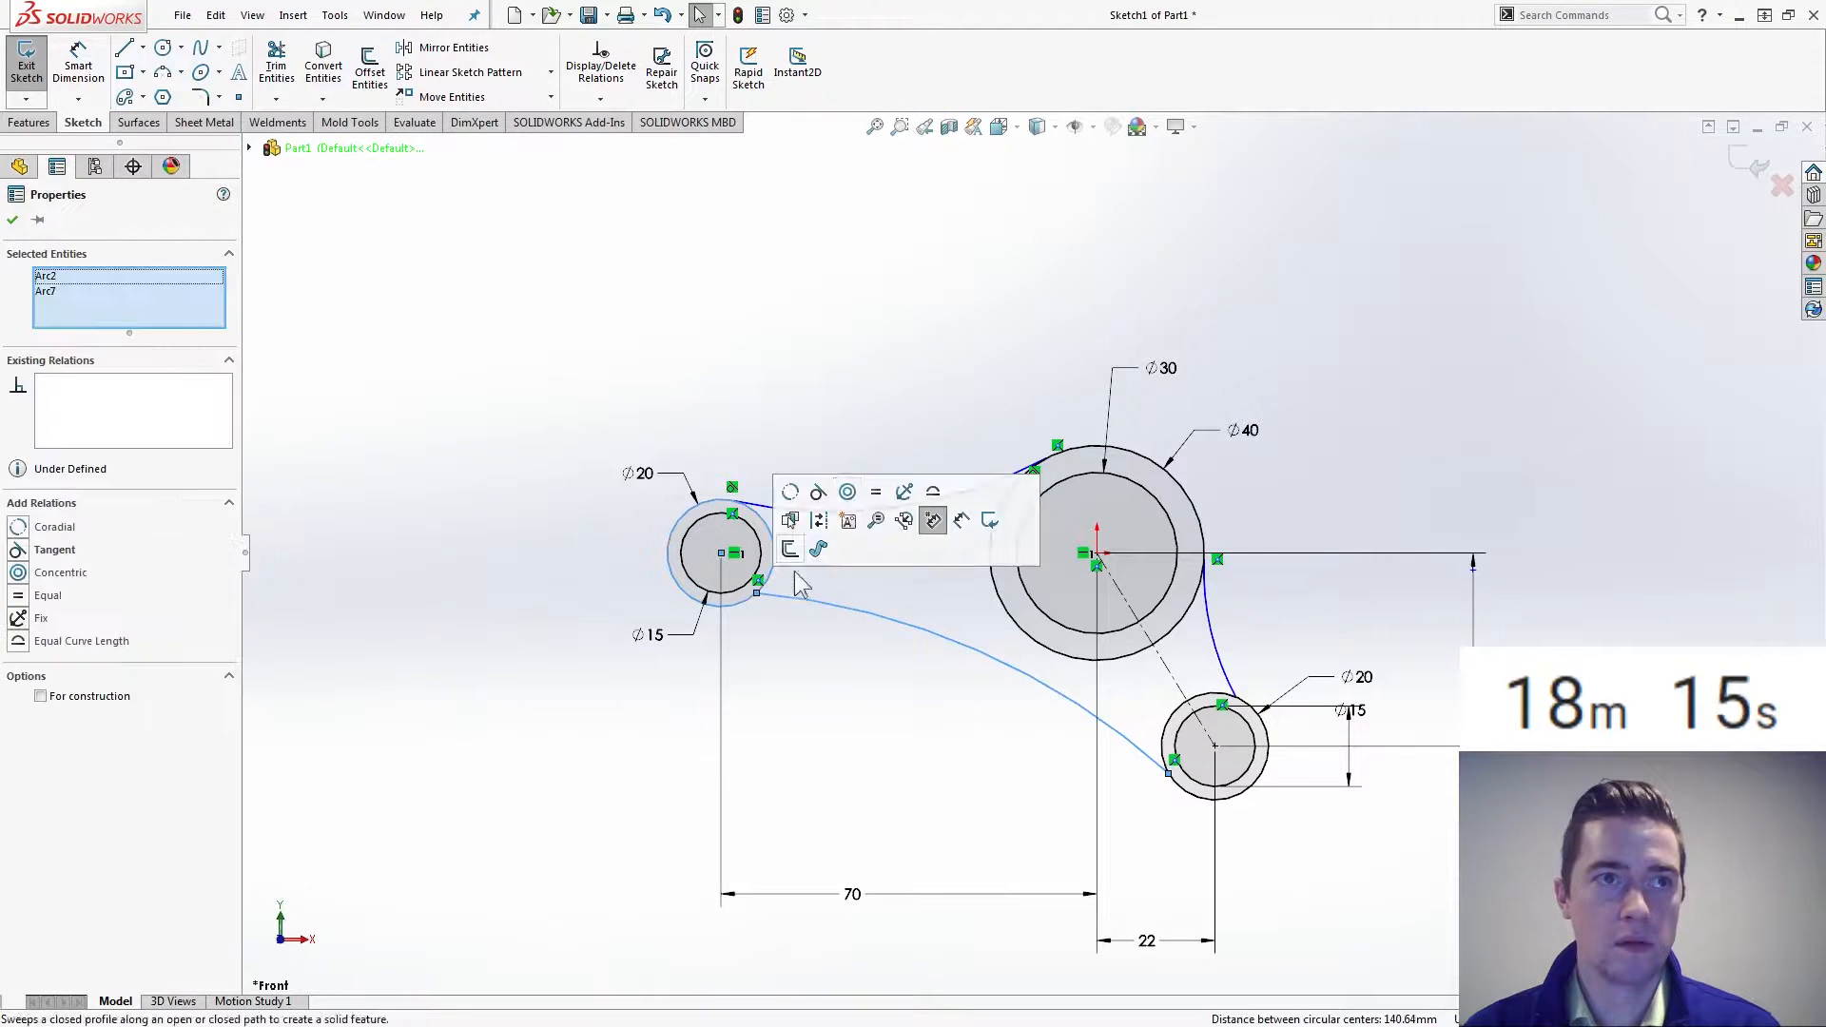
click(816, 511)
click(1183, 786)
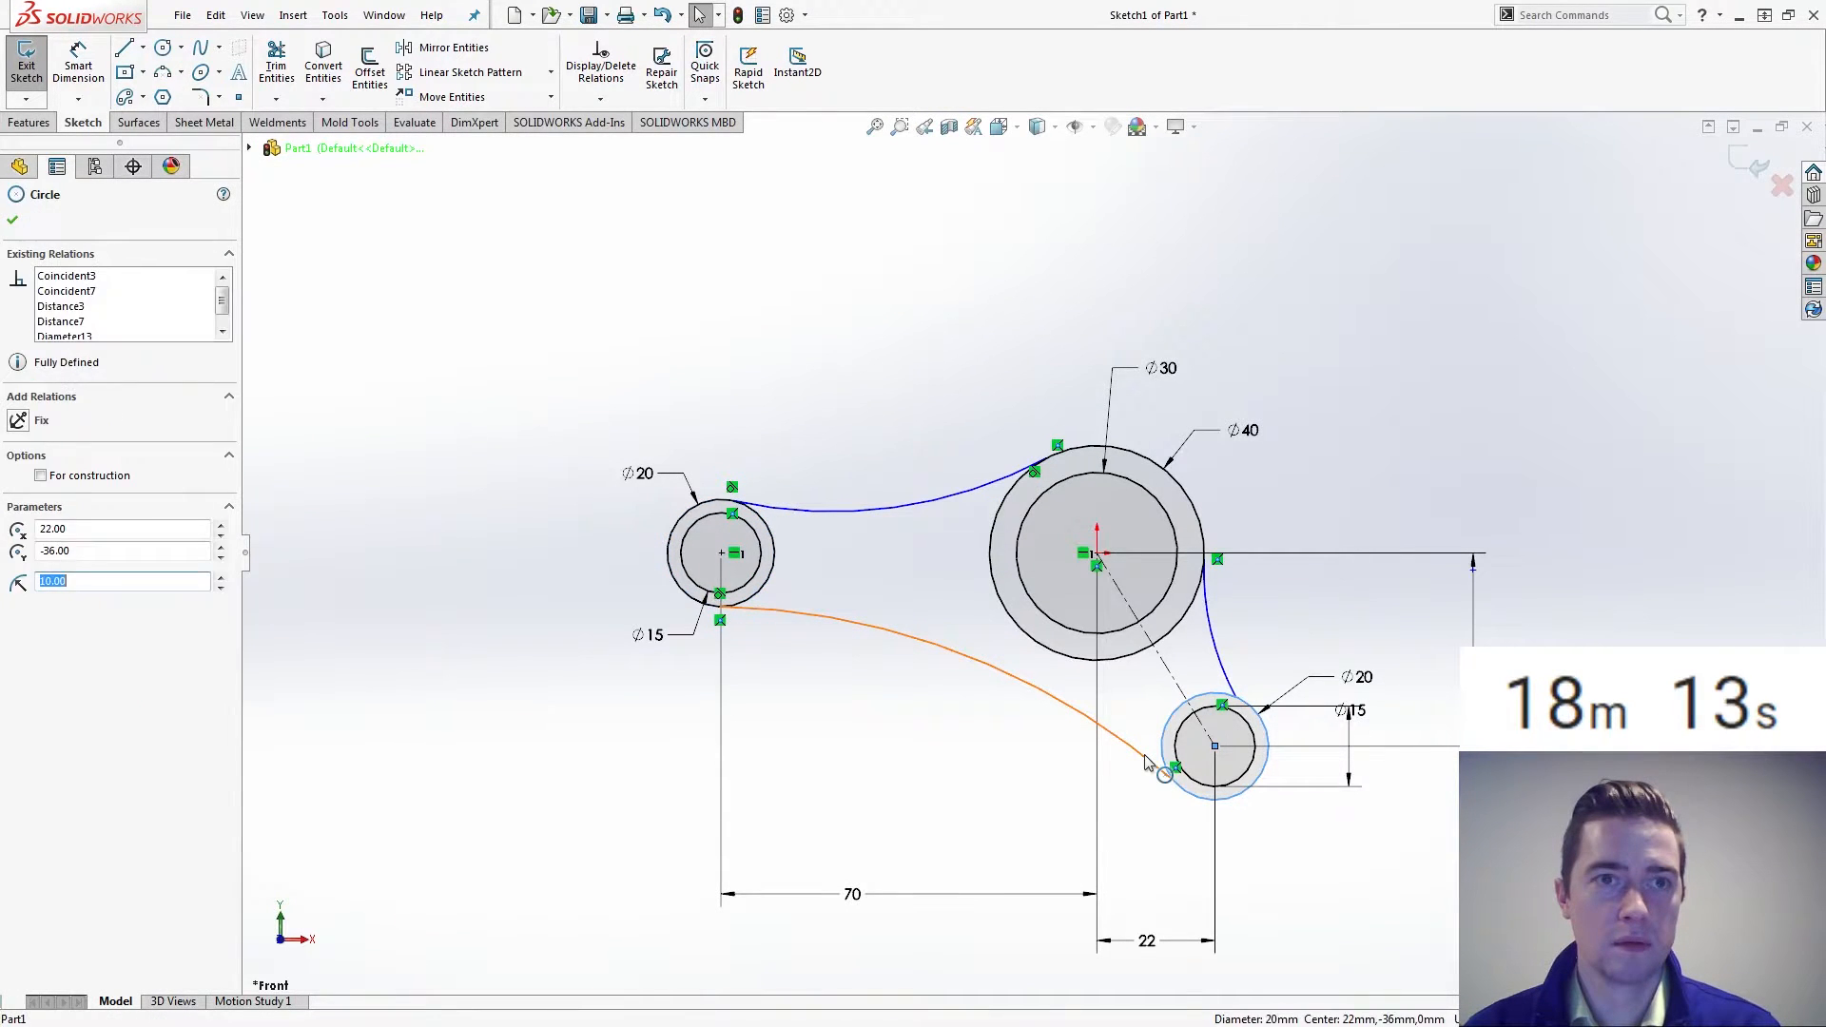
ctrl+click(1113, 734)
click(1239, 645)
Dimension the lower connecting arc with a radius of 80 mm
right_drag(894, 779, 864, 620)
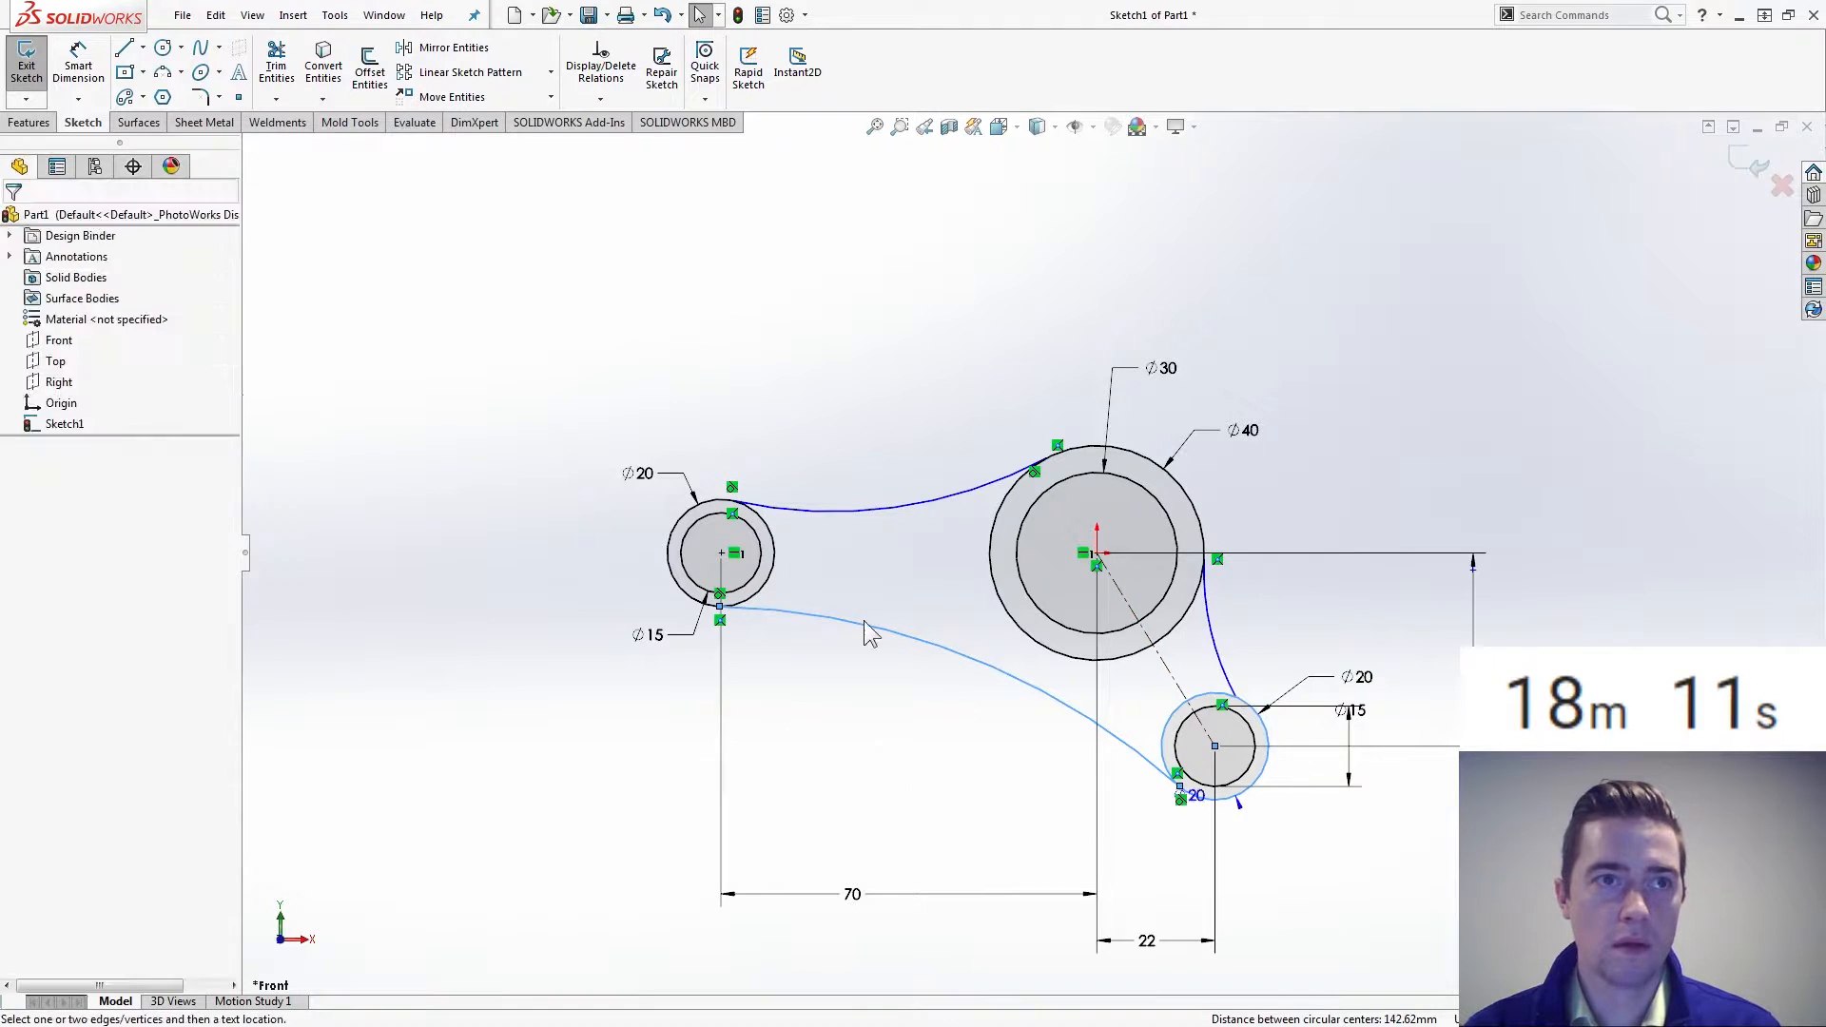
key(Escape)
right_drag(894, 711, 892, 642)
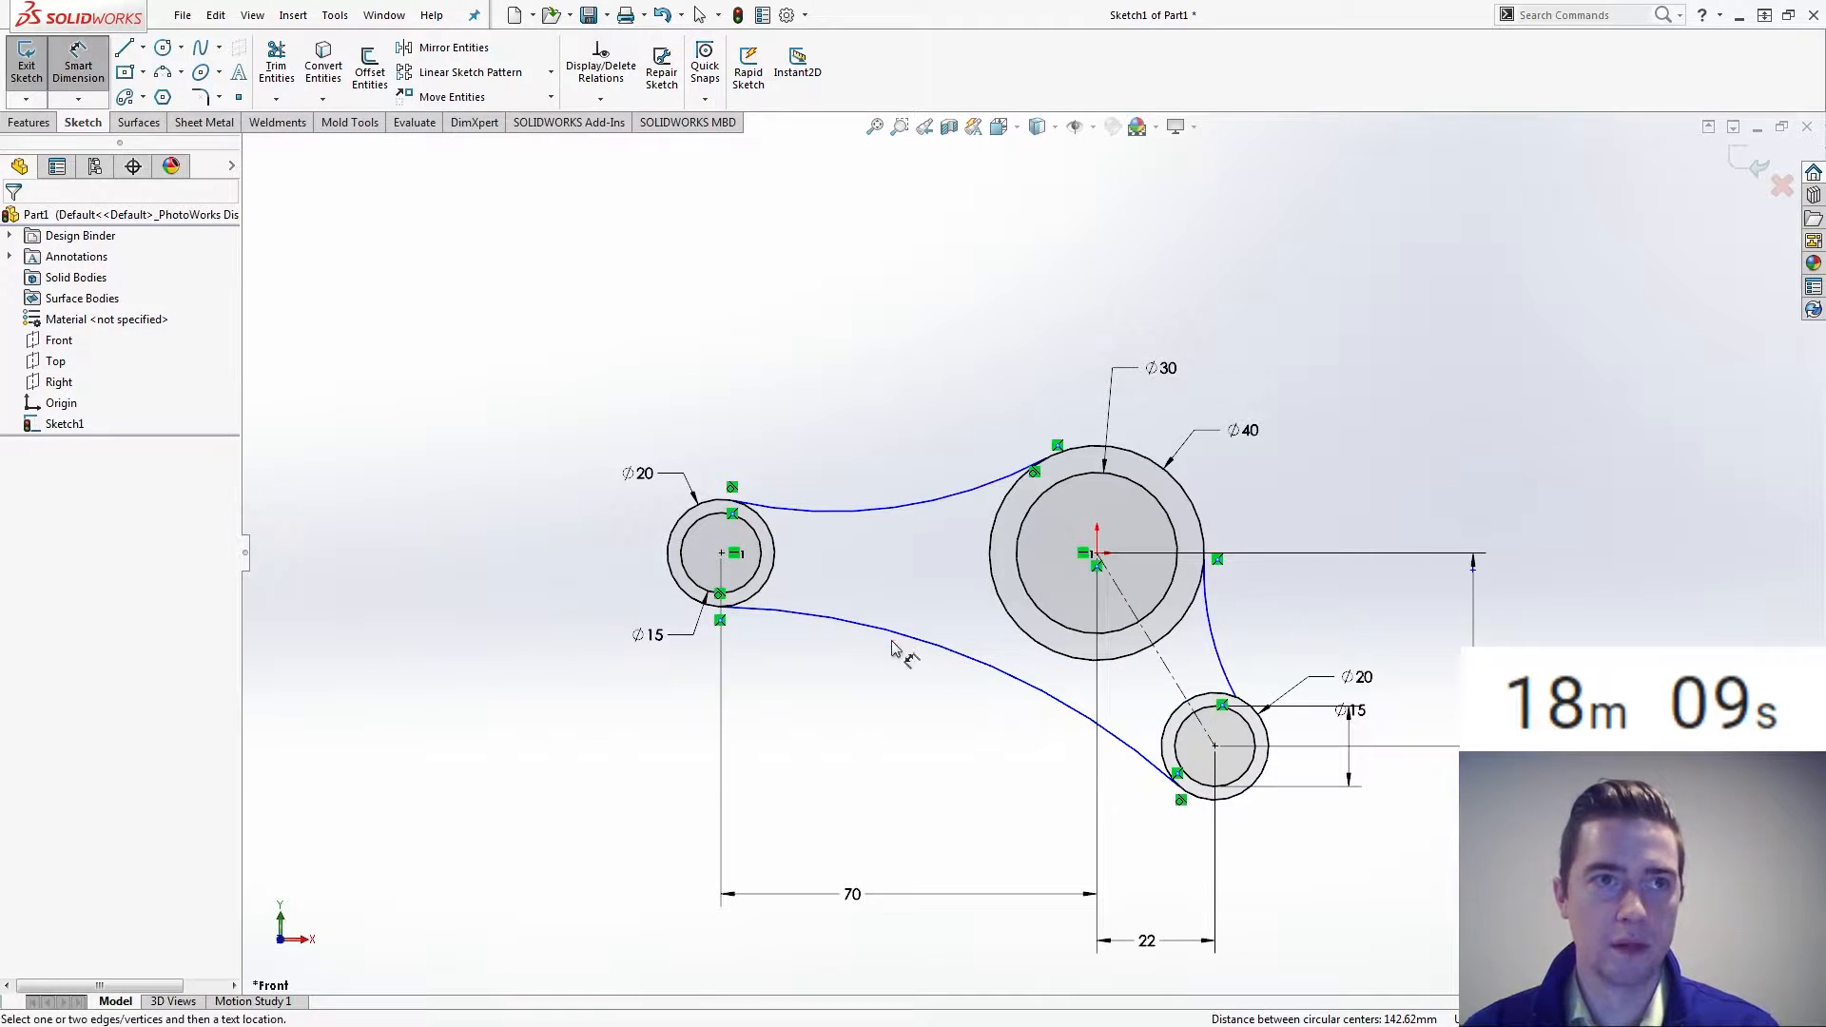
click(902, 634)
click(873, 767)
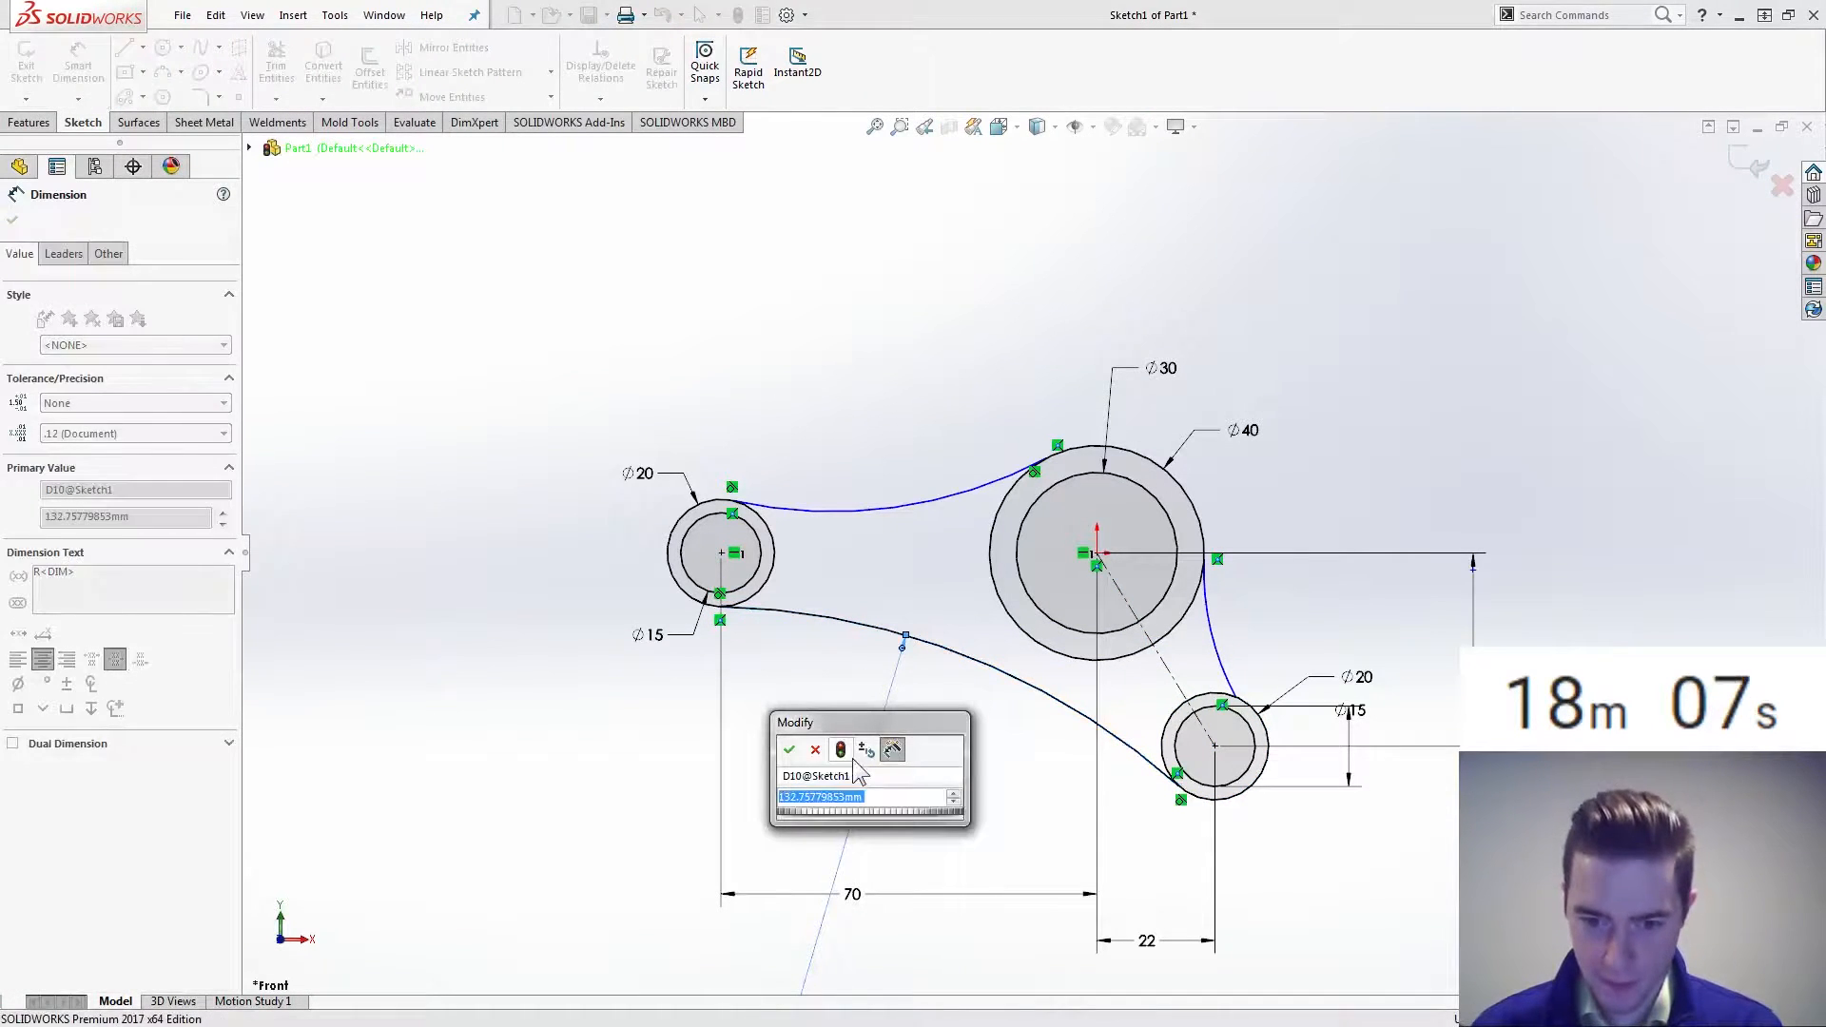
text(80)
key(Return)
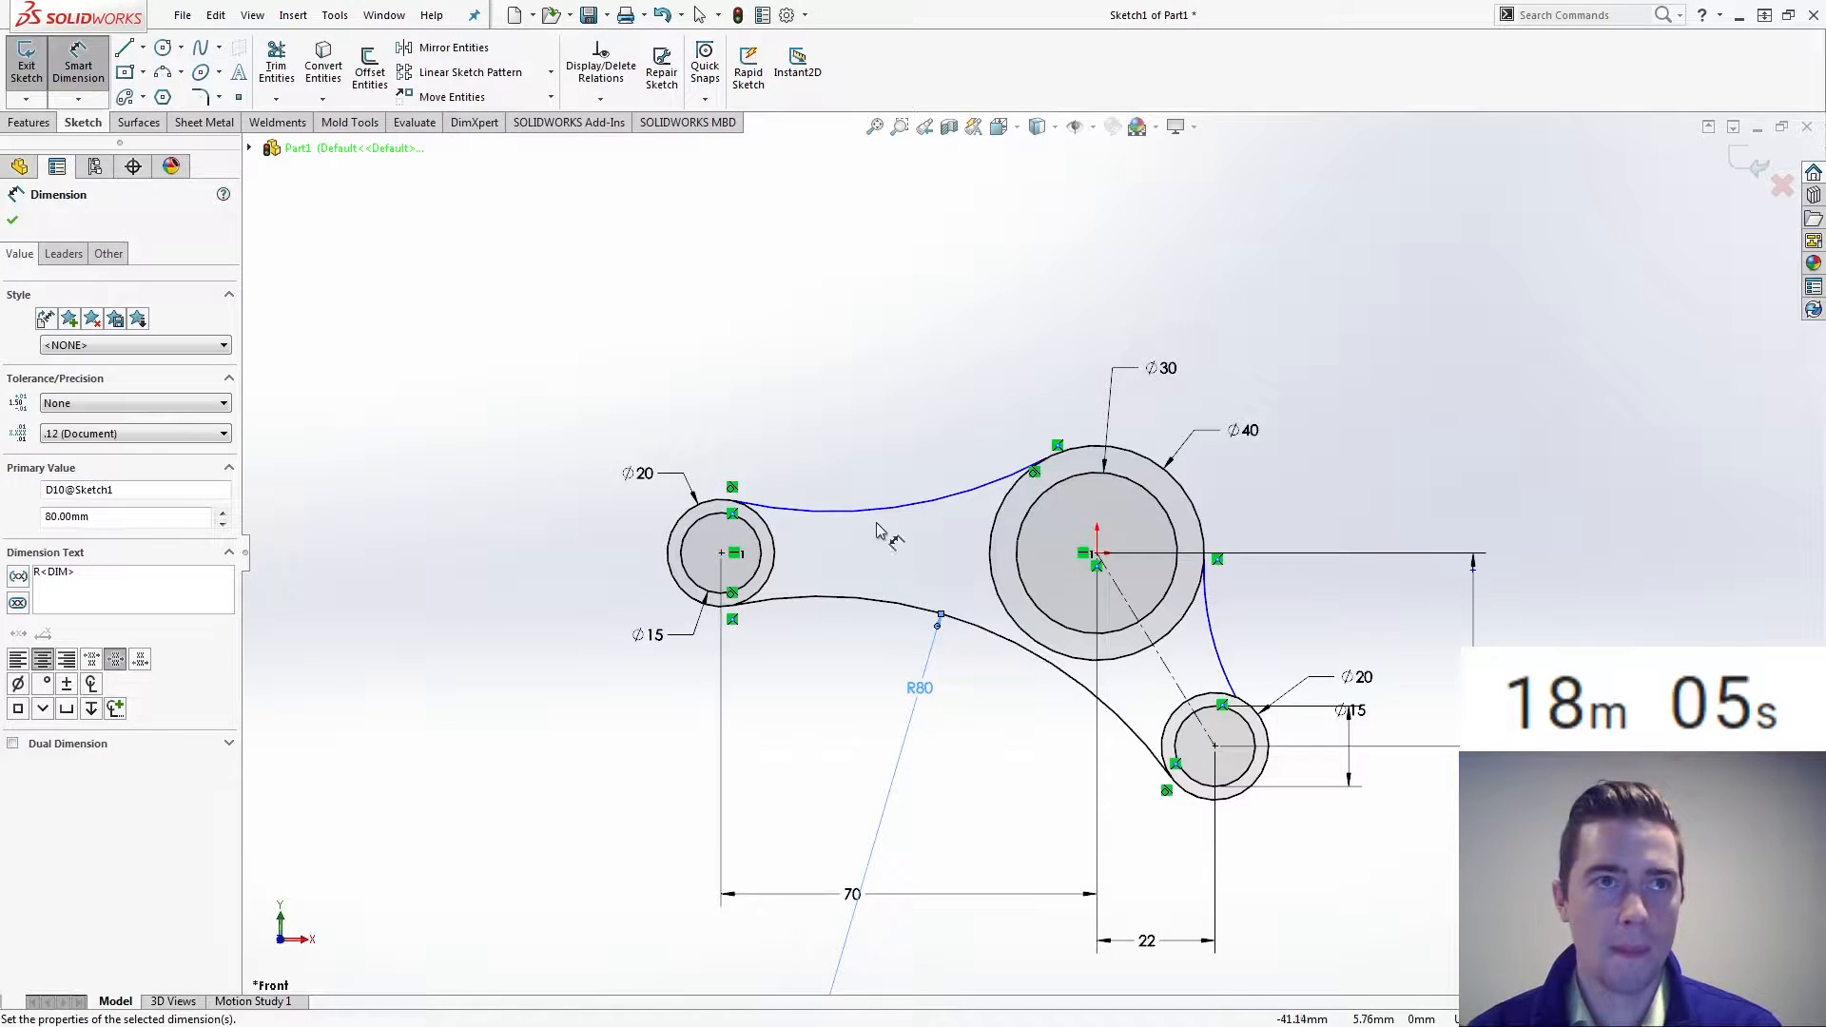
Dimension the upper connecting arc with a radius of 80 mm
click(862, 511)
click(865, 430)
text(80)
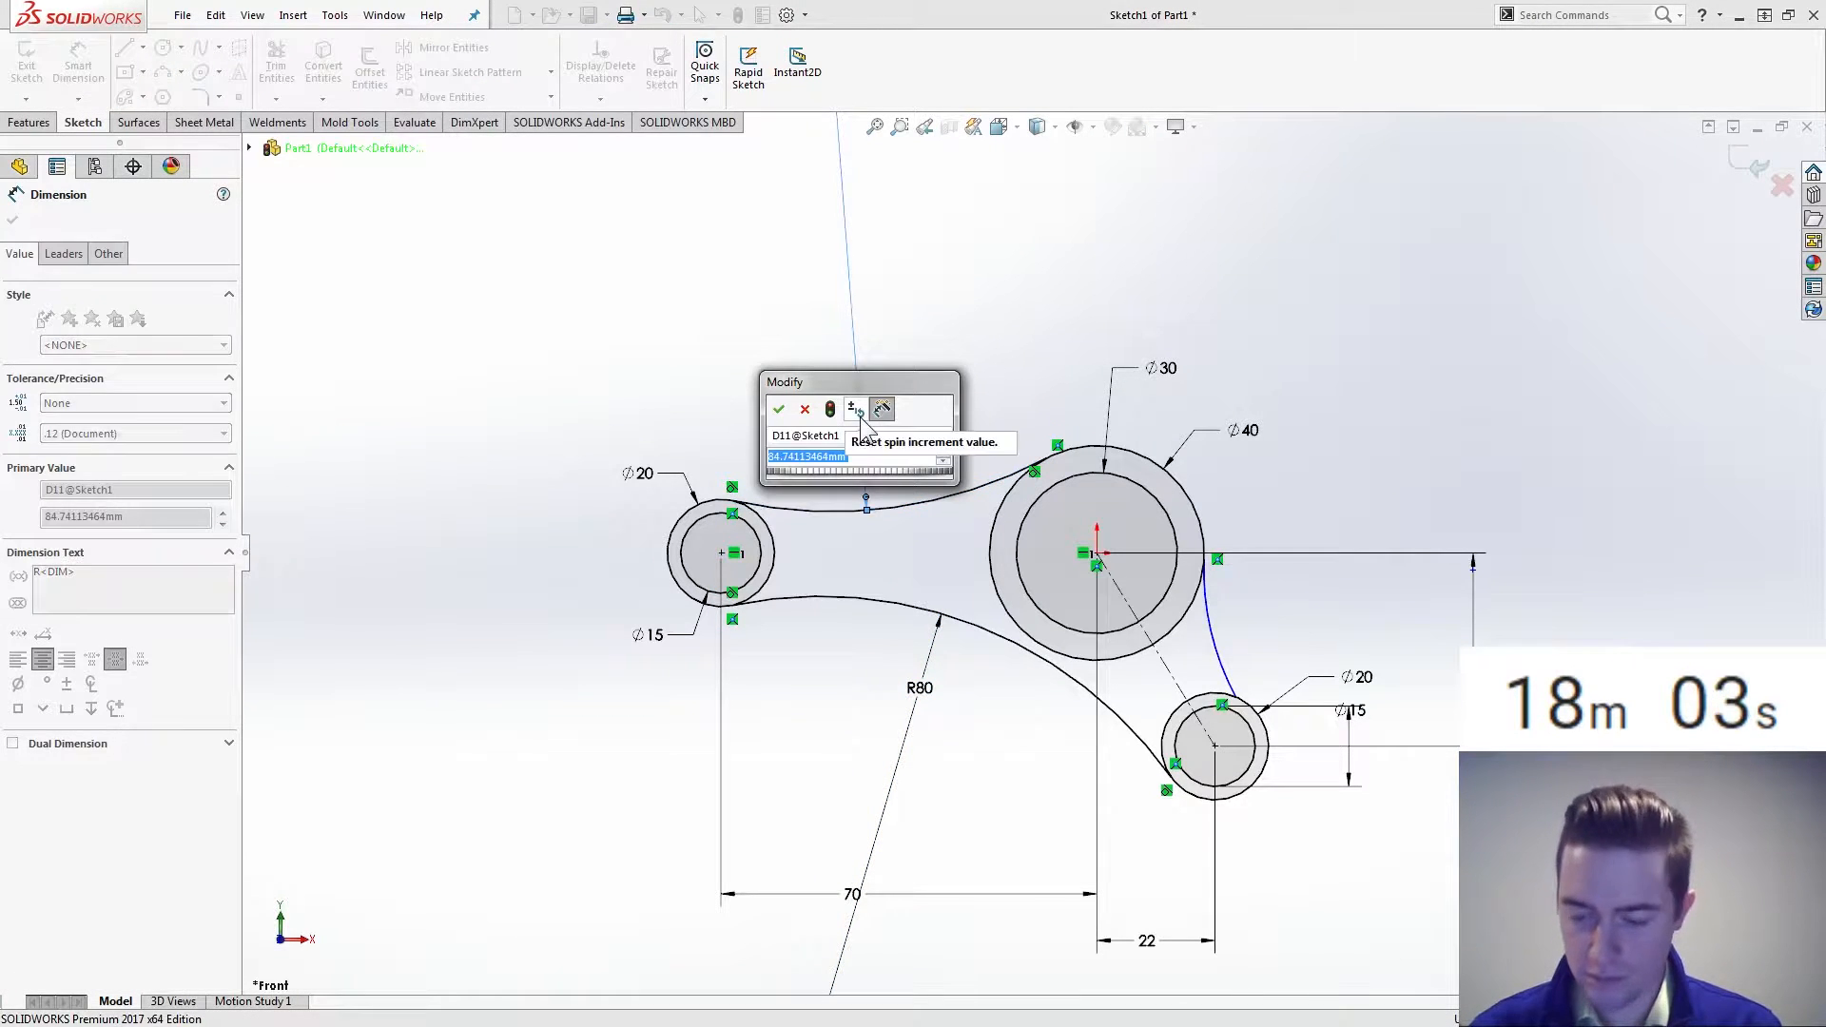
key(Return)
Dimension the right-hand connecting arc with a radius of 80 mm
click(1208, 609)
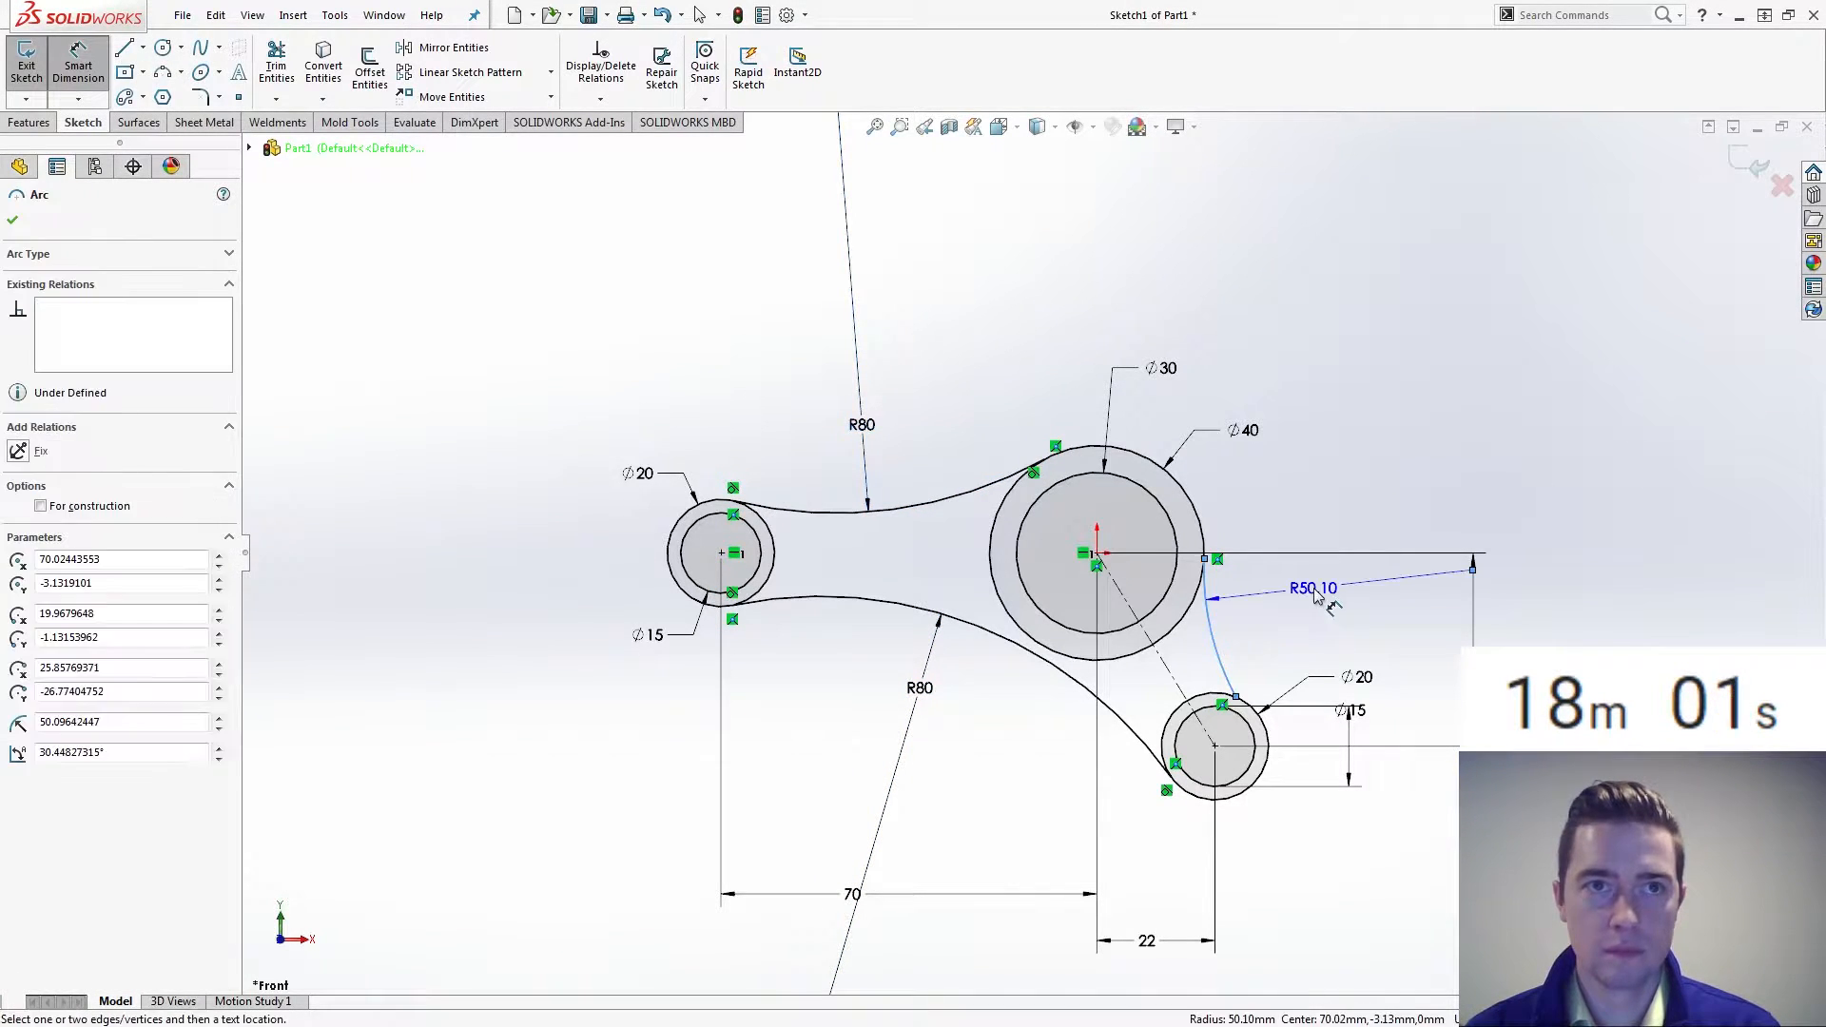
click(1232, 576)
text(80)
key(Return)
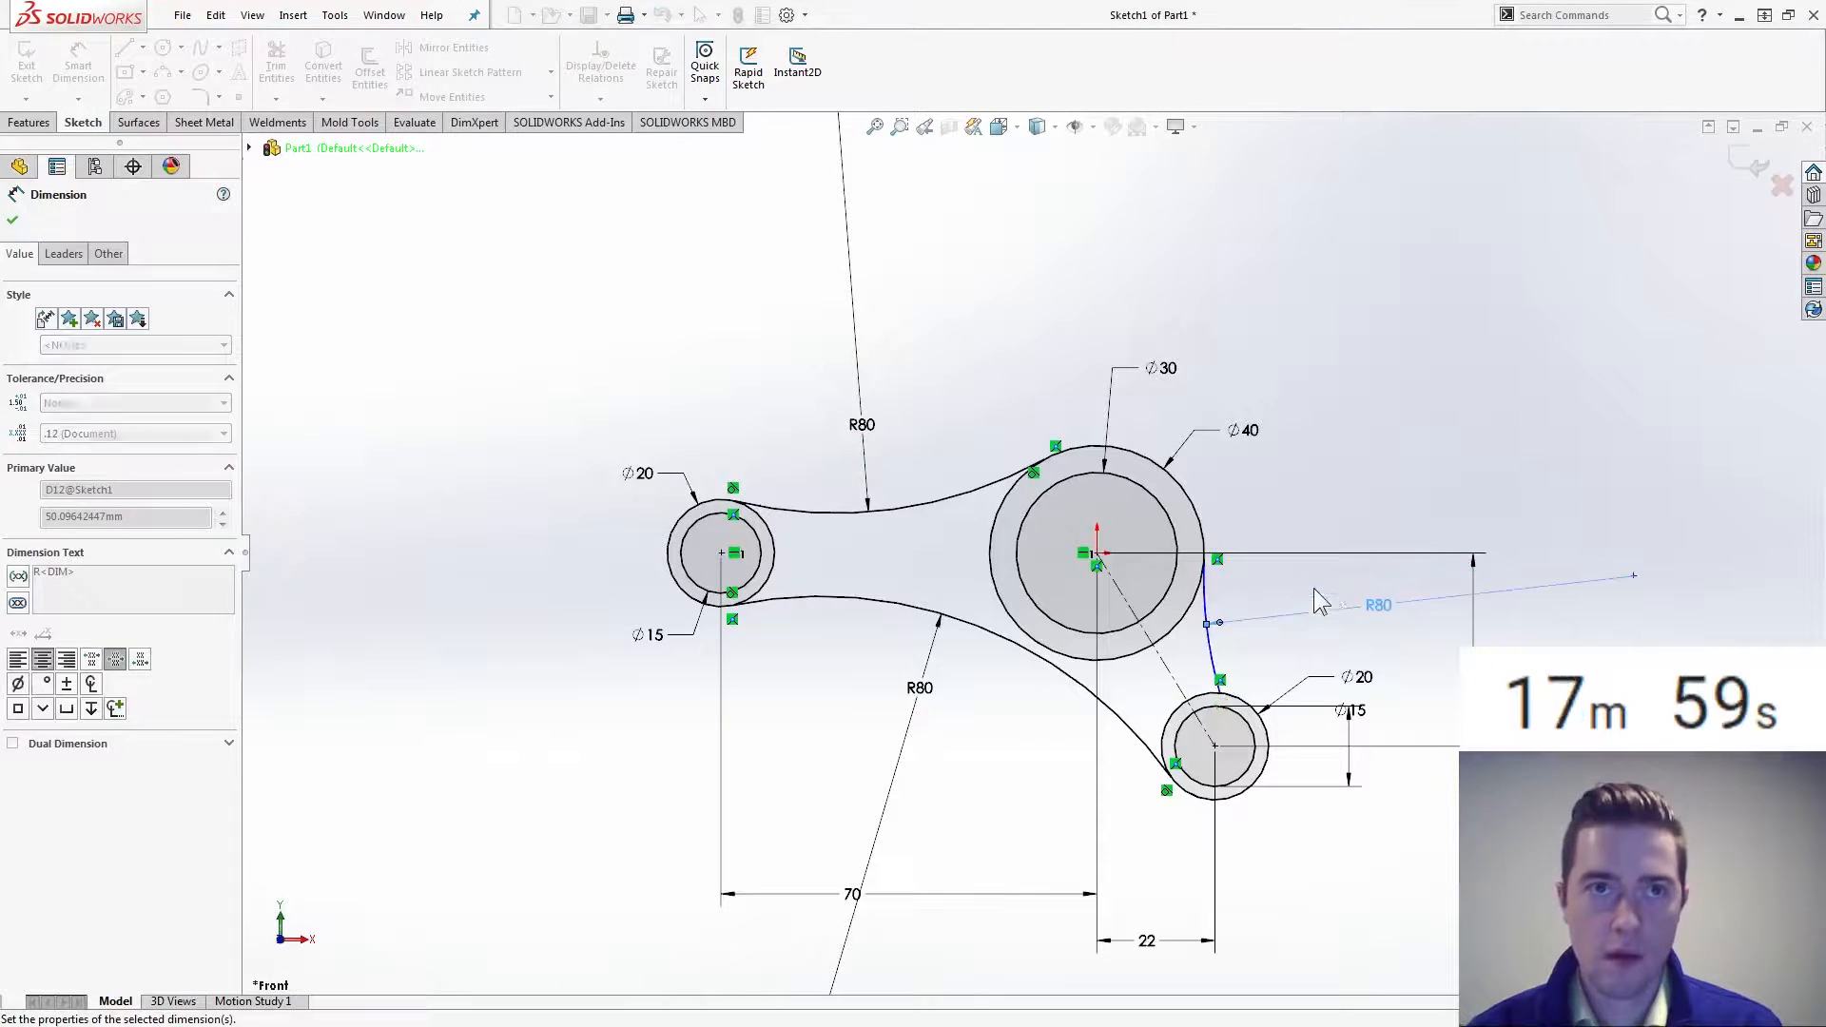
key(Escape)
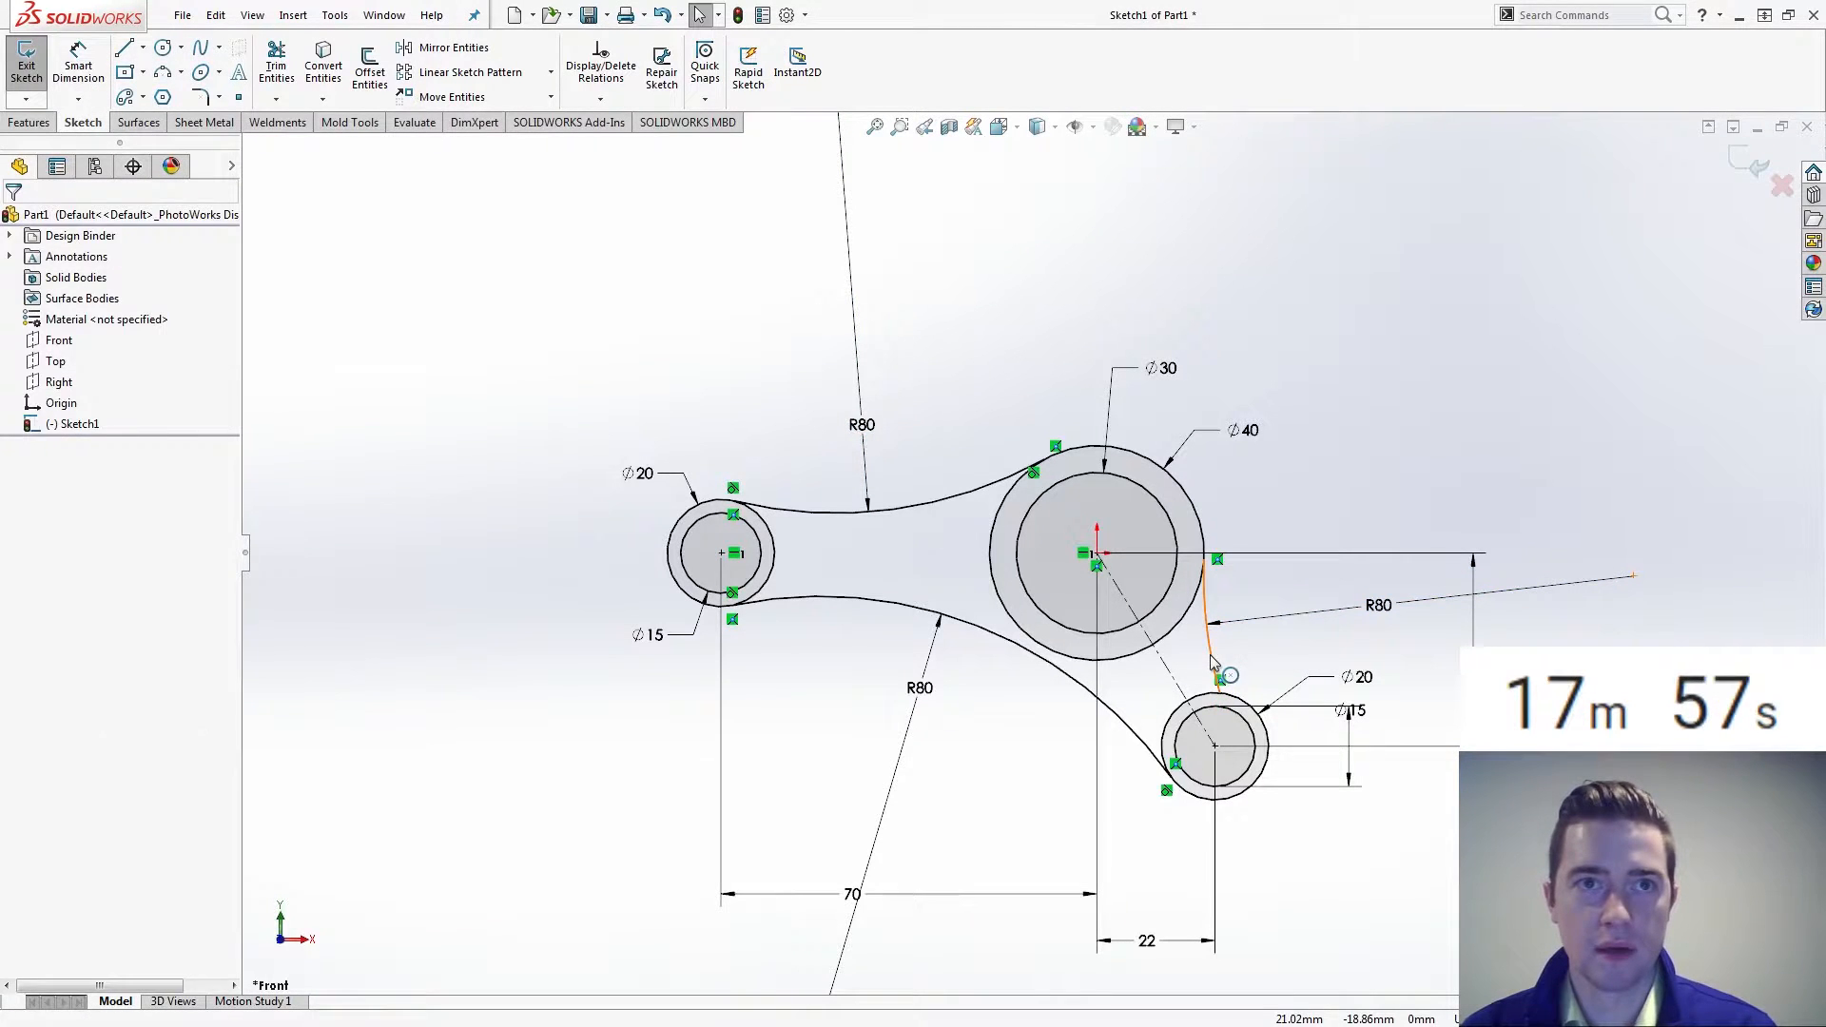
Make the right-hand arc tangent to the lower-right 20 mm circle and to the 40 mm circle
click(1208, 623)
ctrl+click(1249, 705)
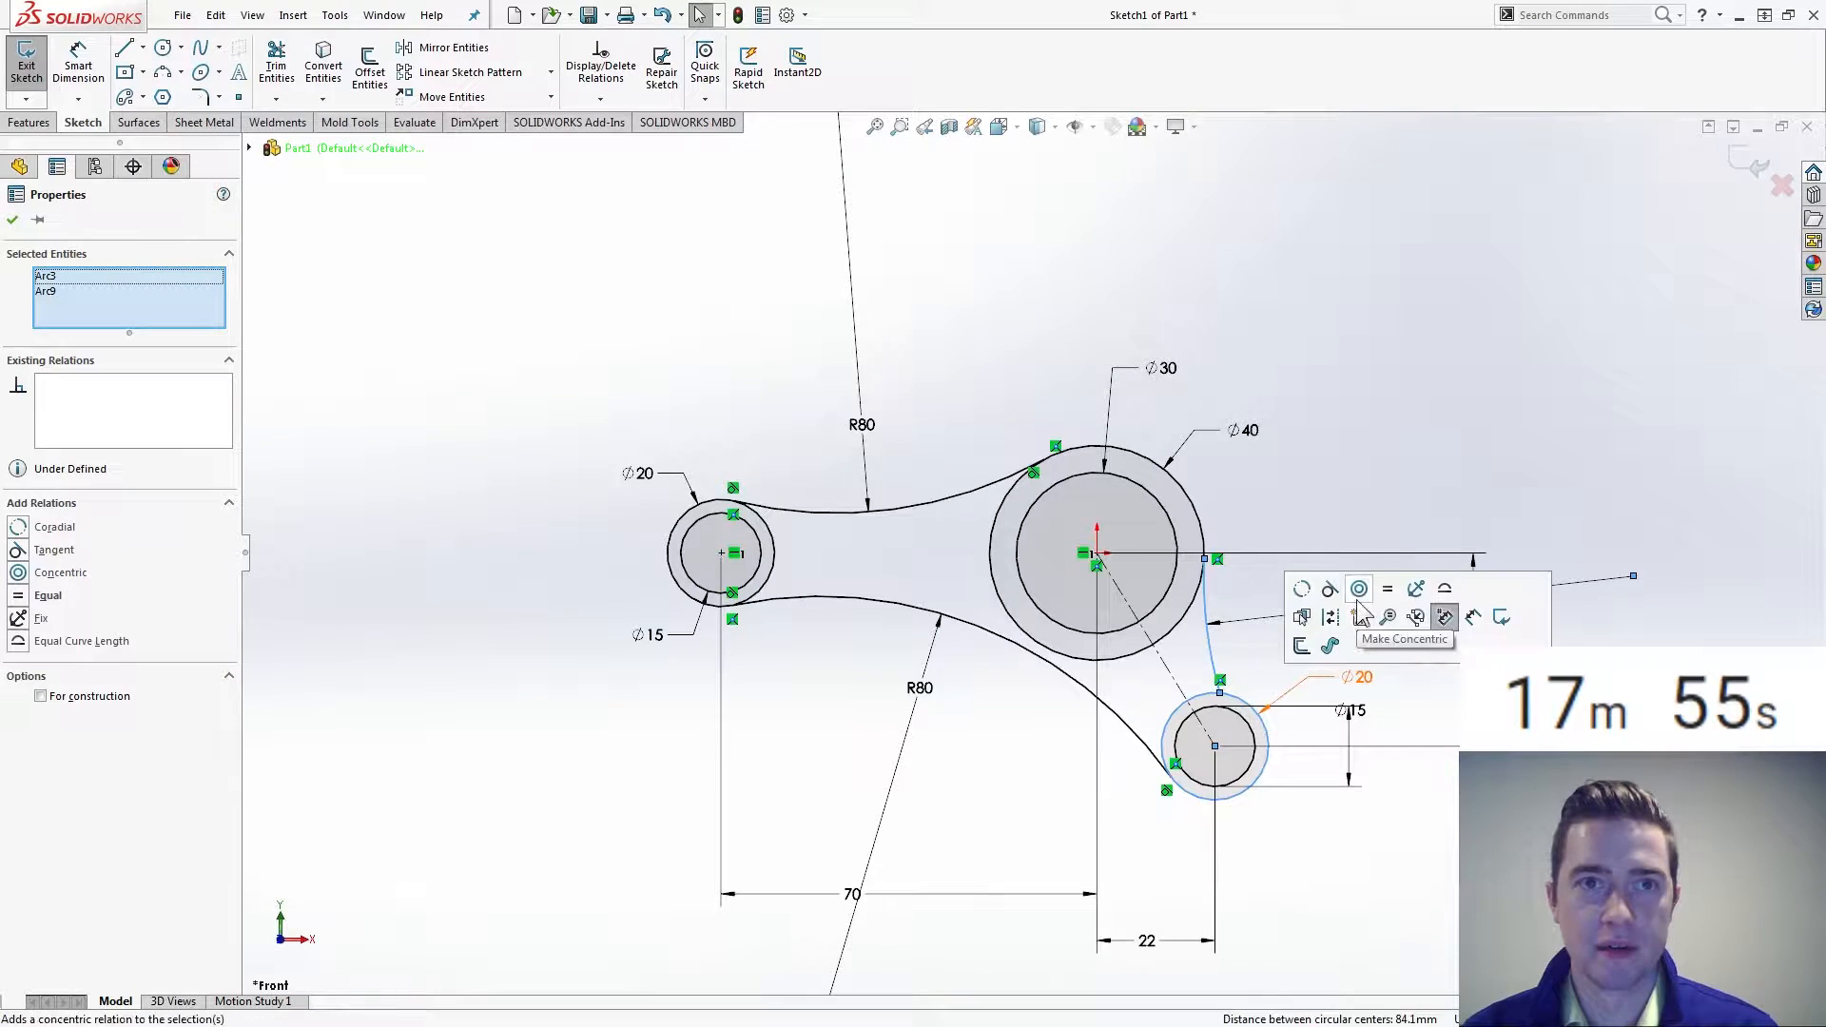
click(1445, 617)
click(1199, 512)
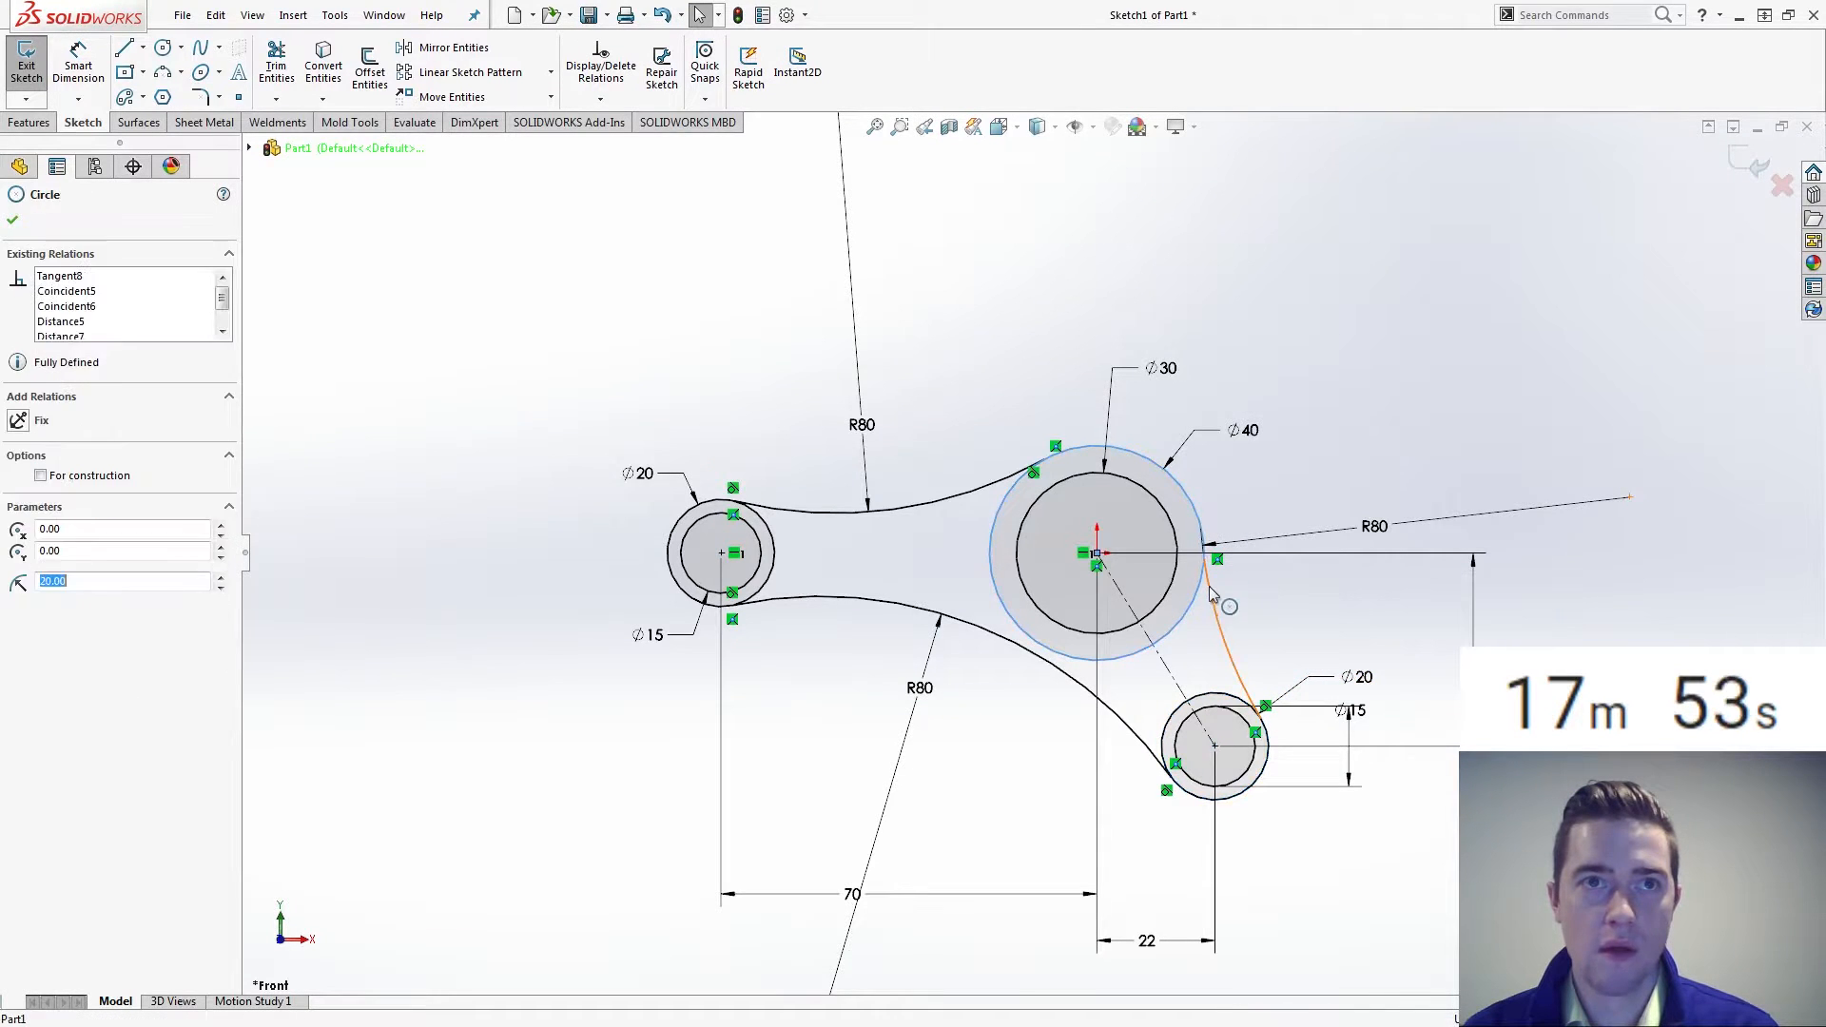
ctrl+click(1222, 601)
click(1293, 475)
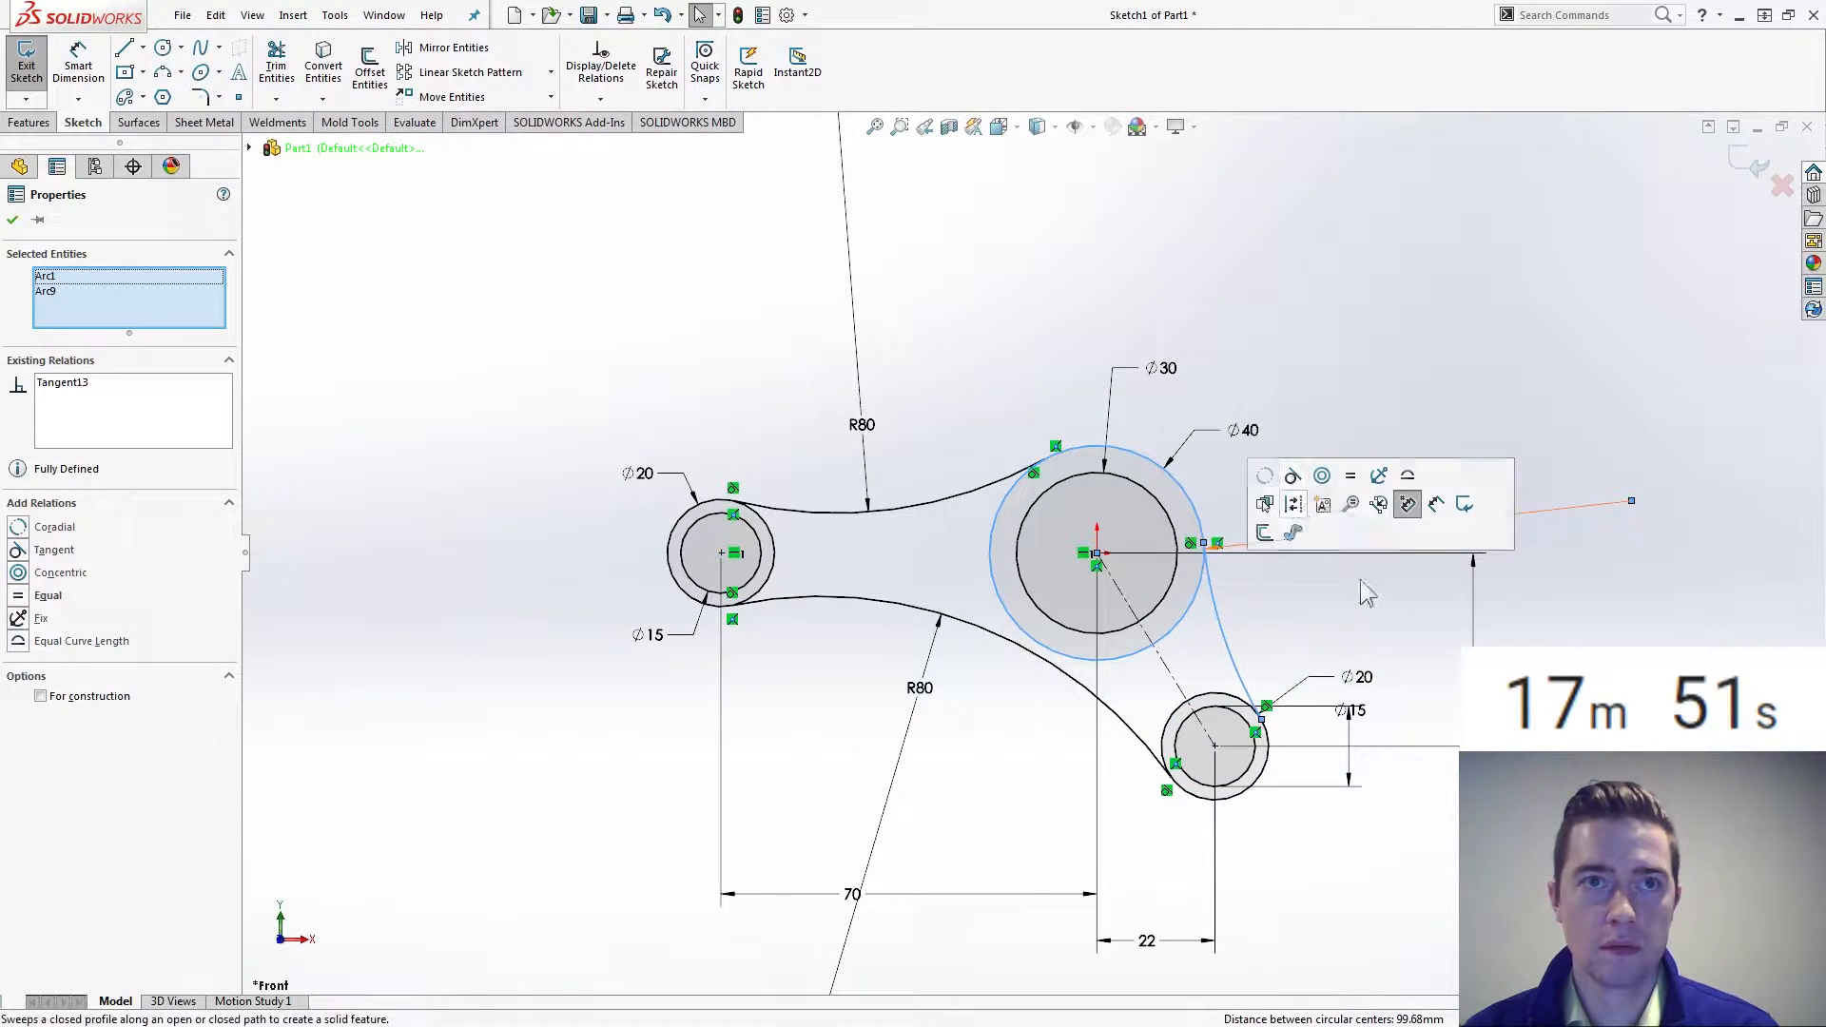
key(Escape)
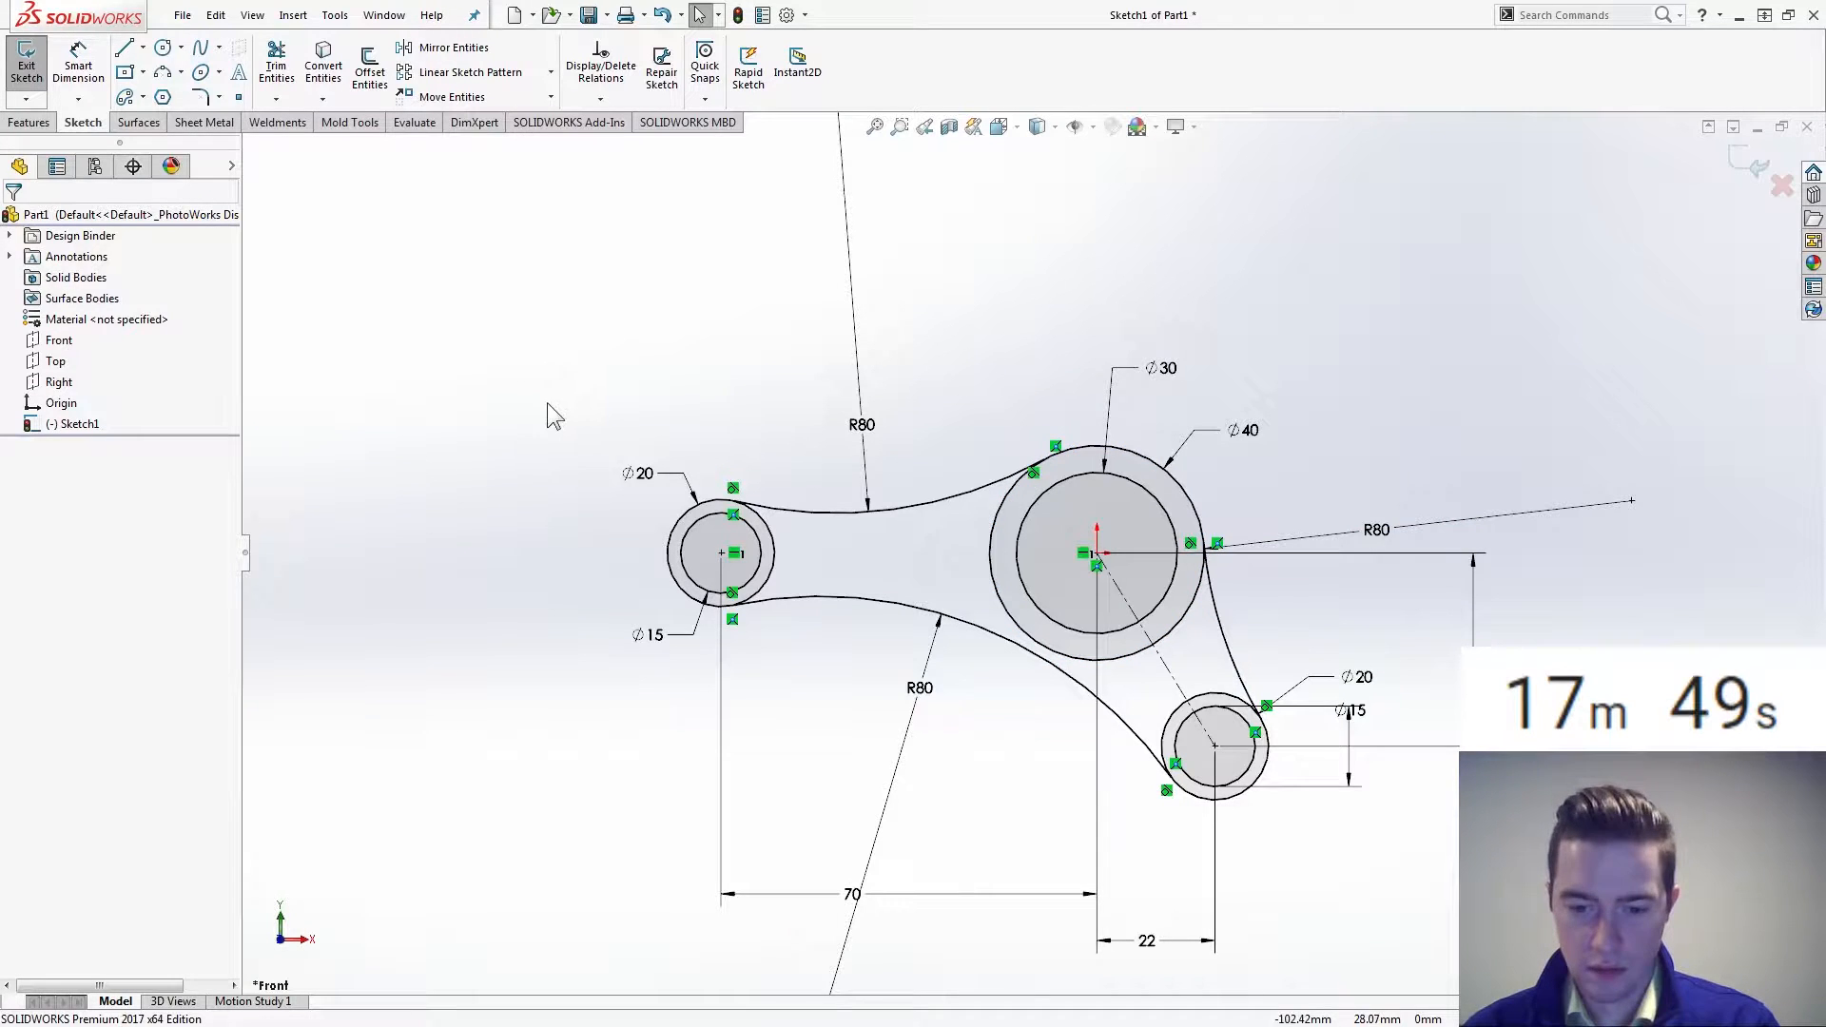
Offset the upper and right-hand arcs 3 mm toward the inside of the profile, leaving the lower arc out of the selection
click(813, 524)
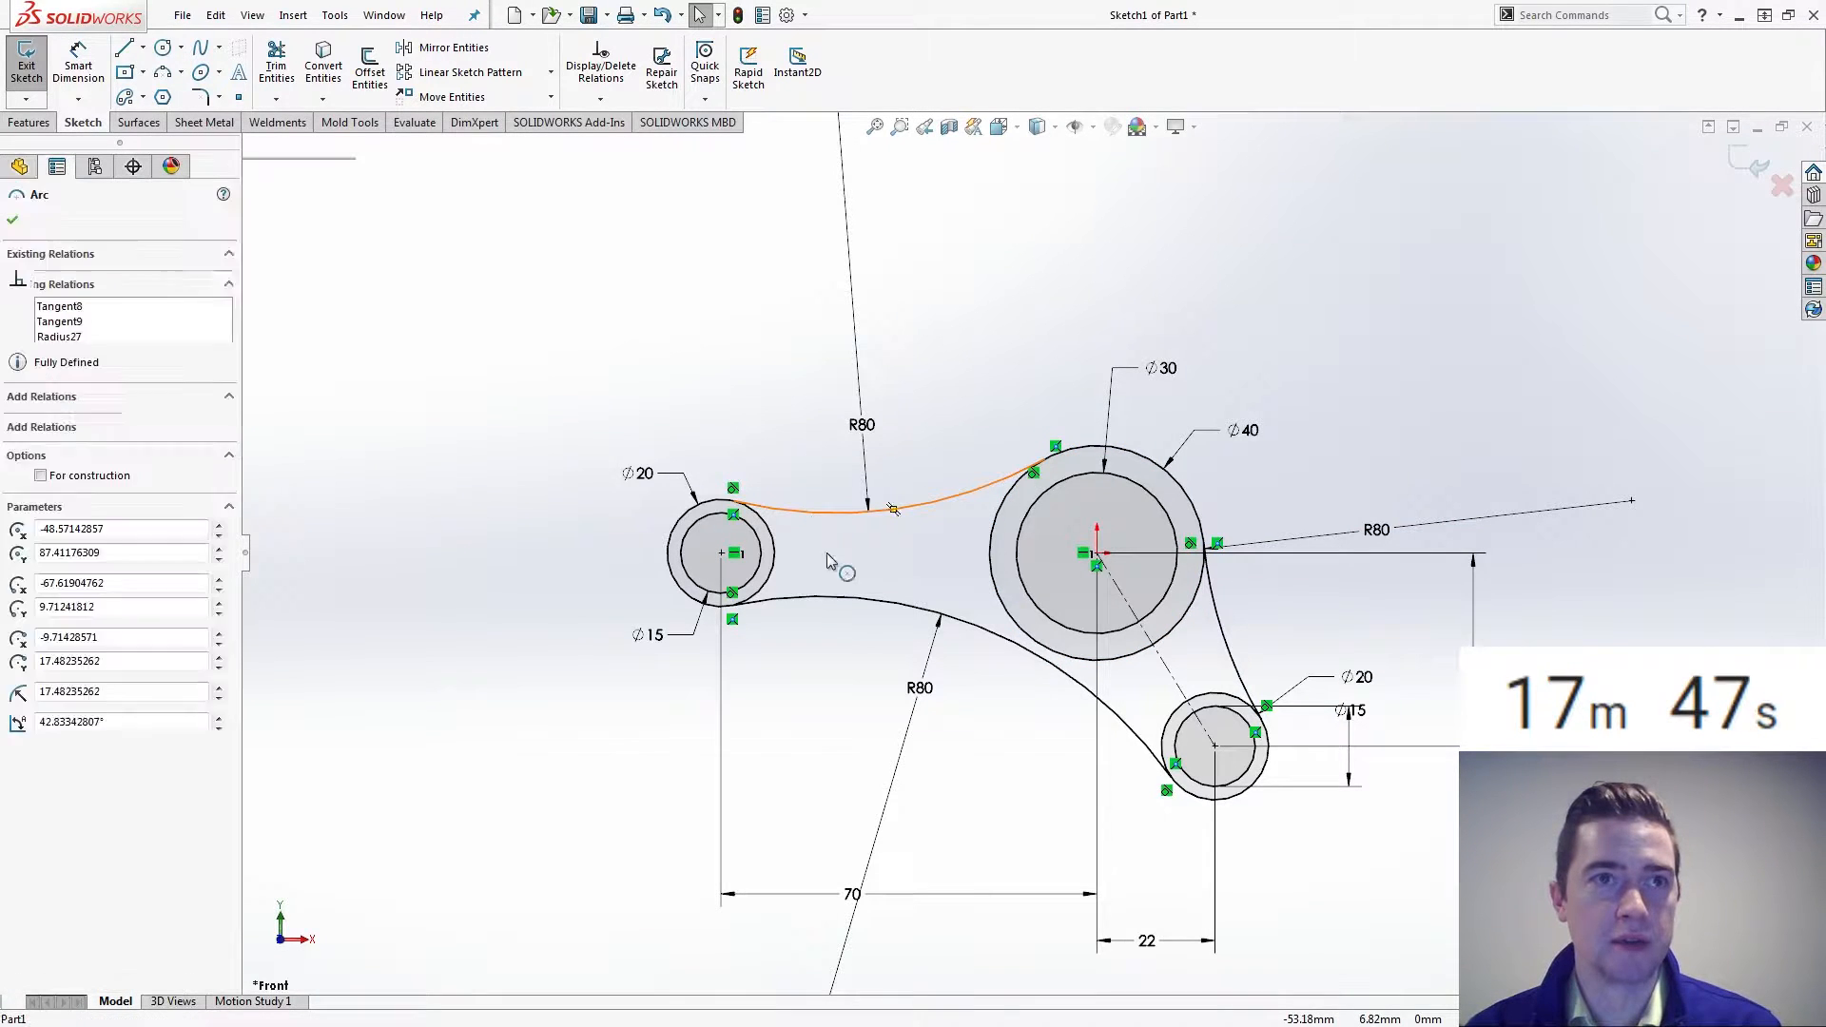
ctrl+click(951, 624)
ctrl+click(1216, 620)
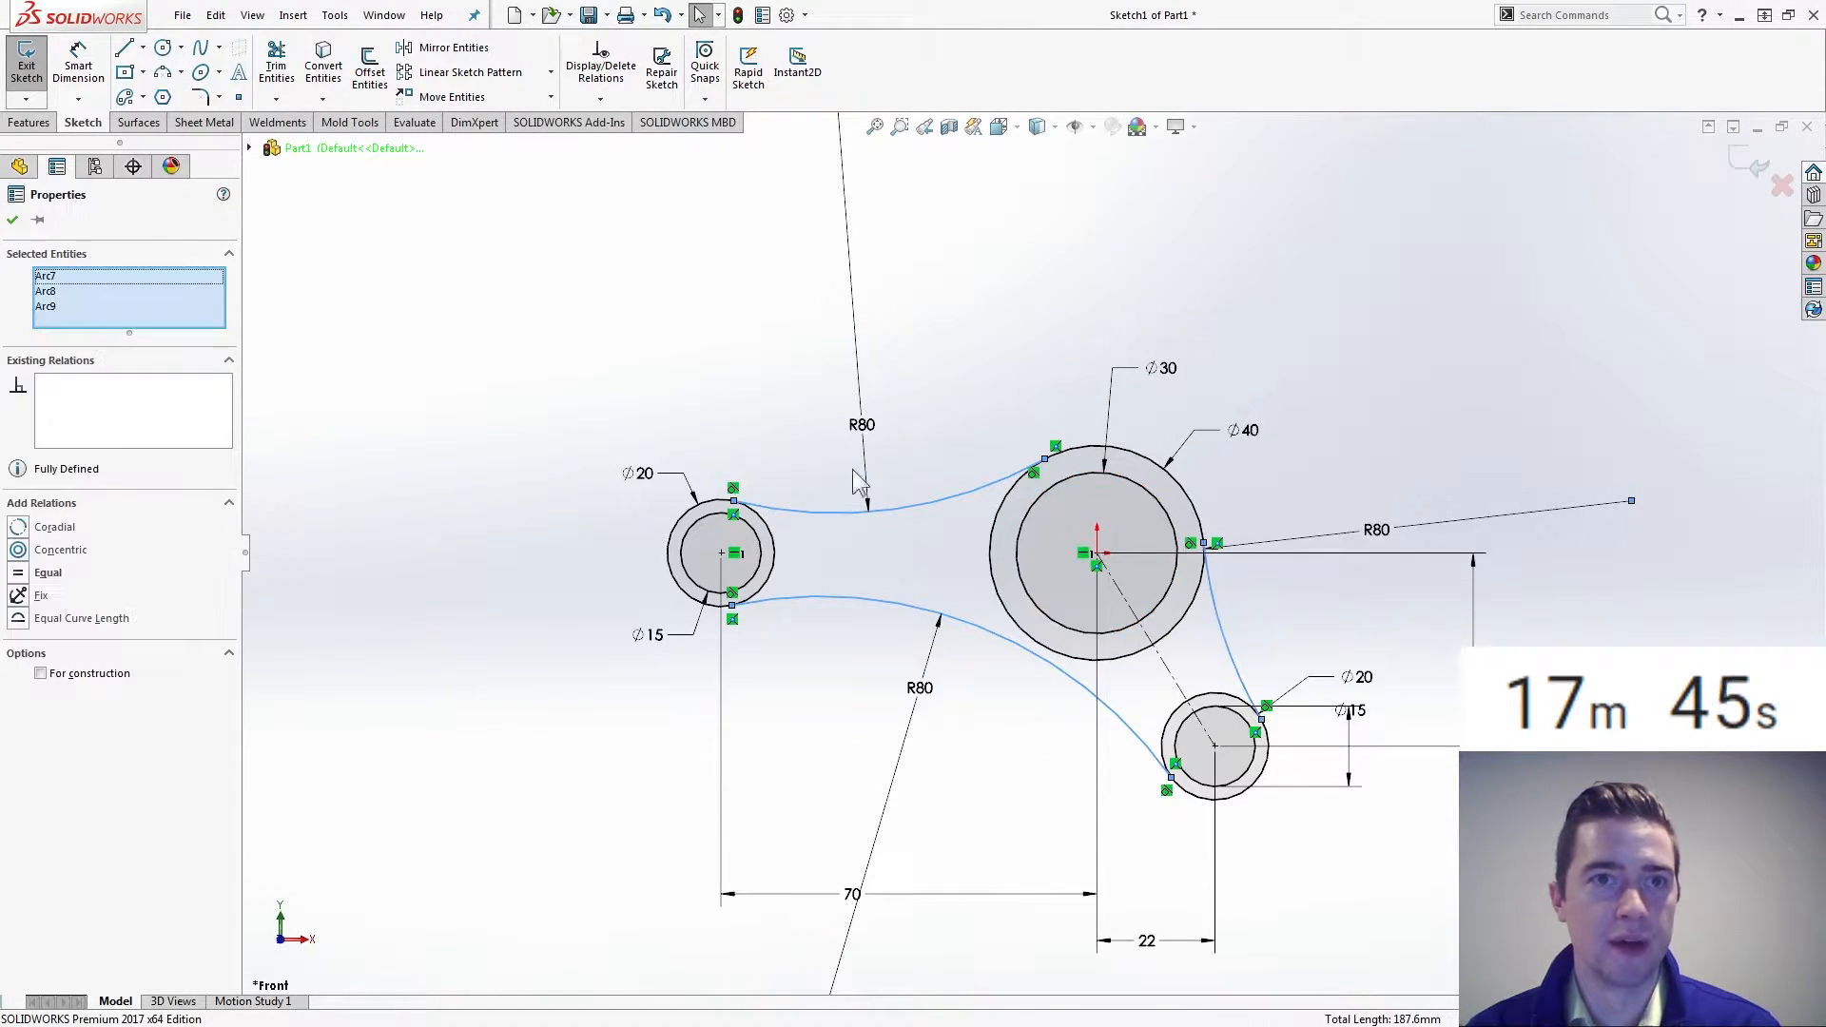
click(385, 80)
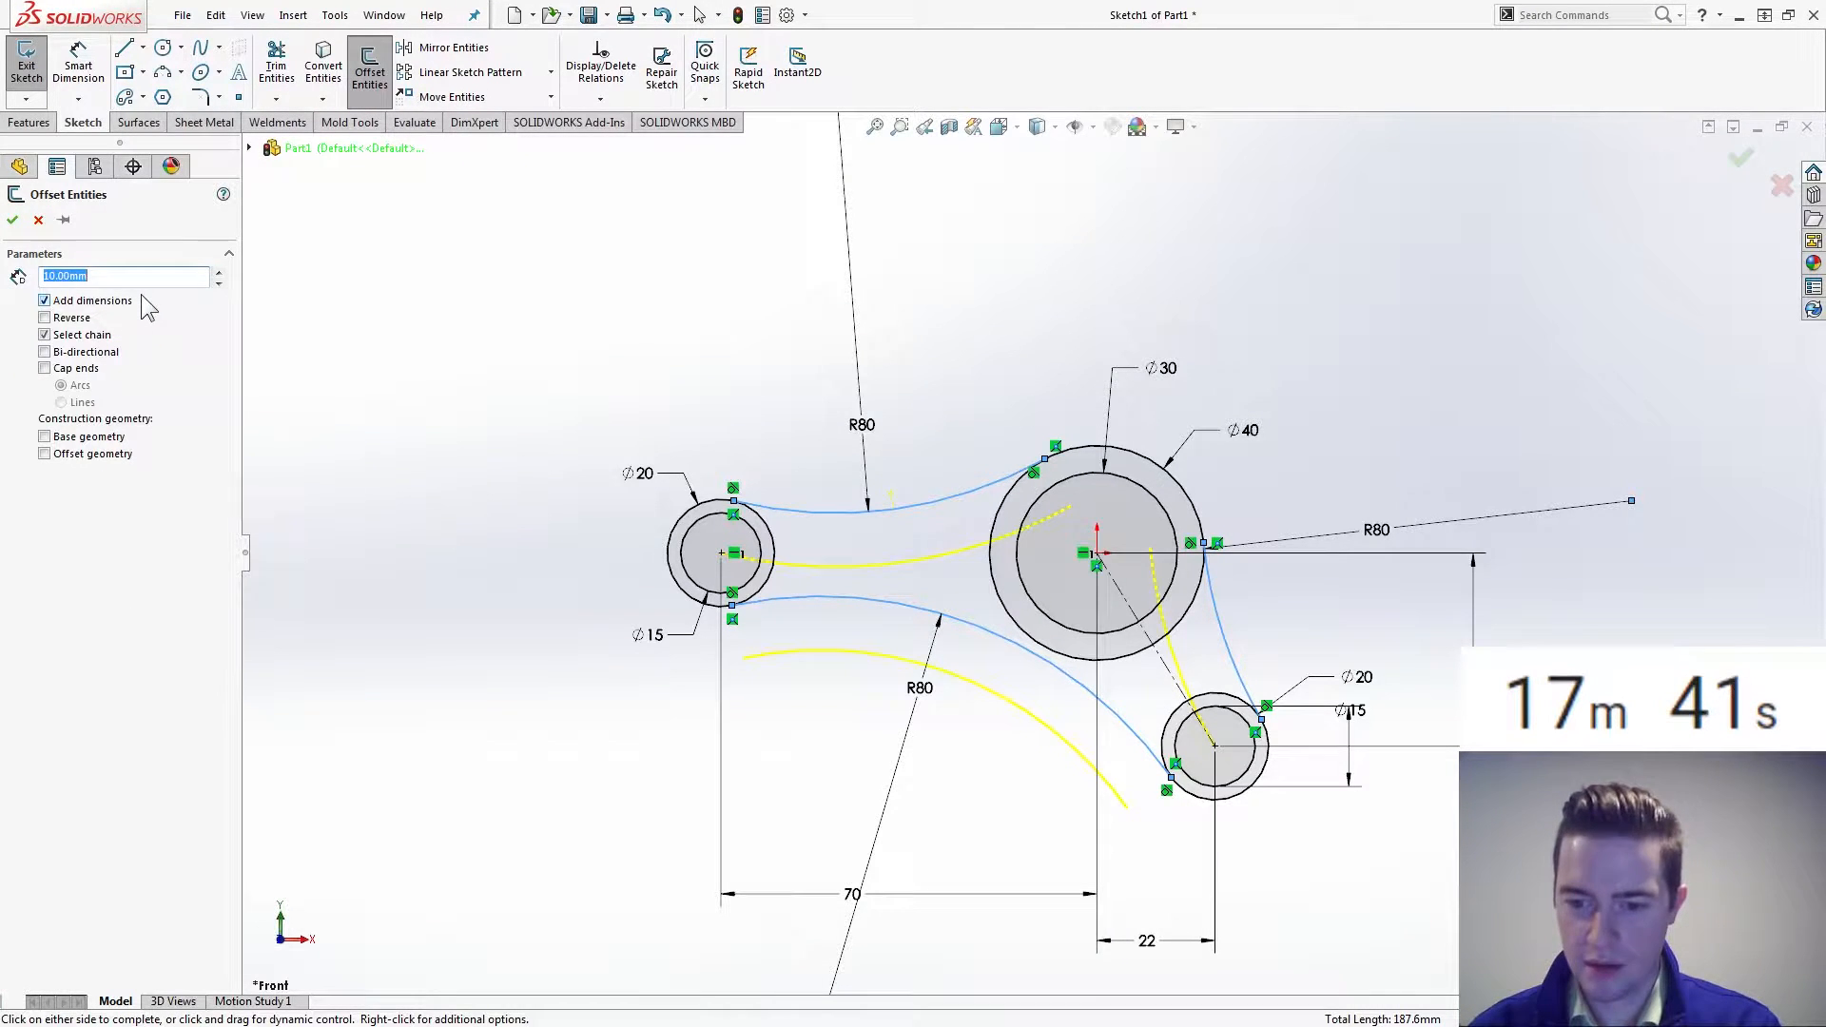
text(3)
key(Return)
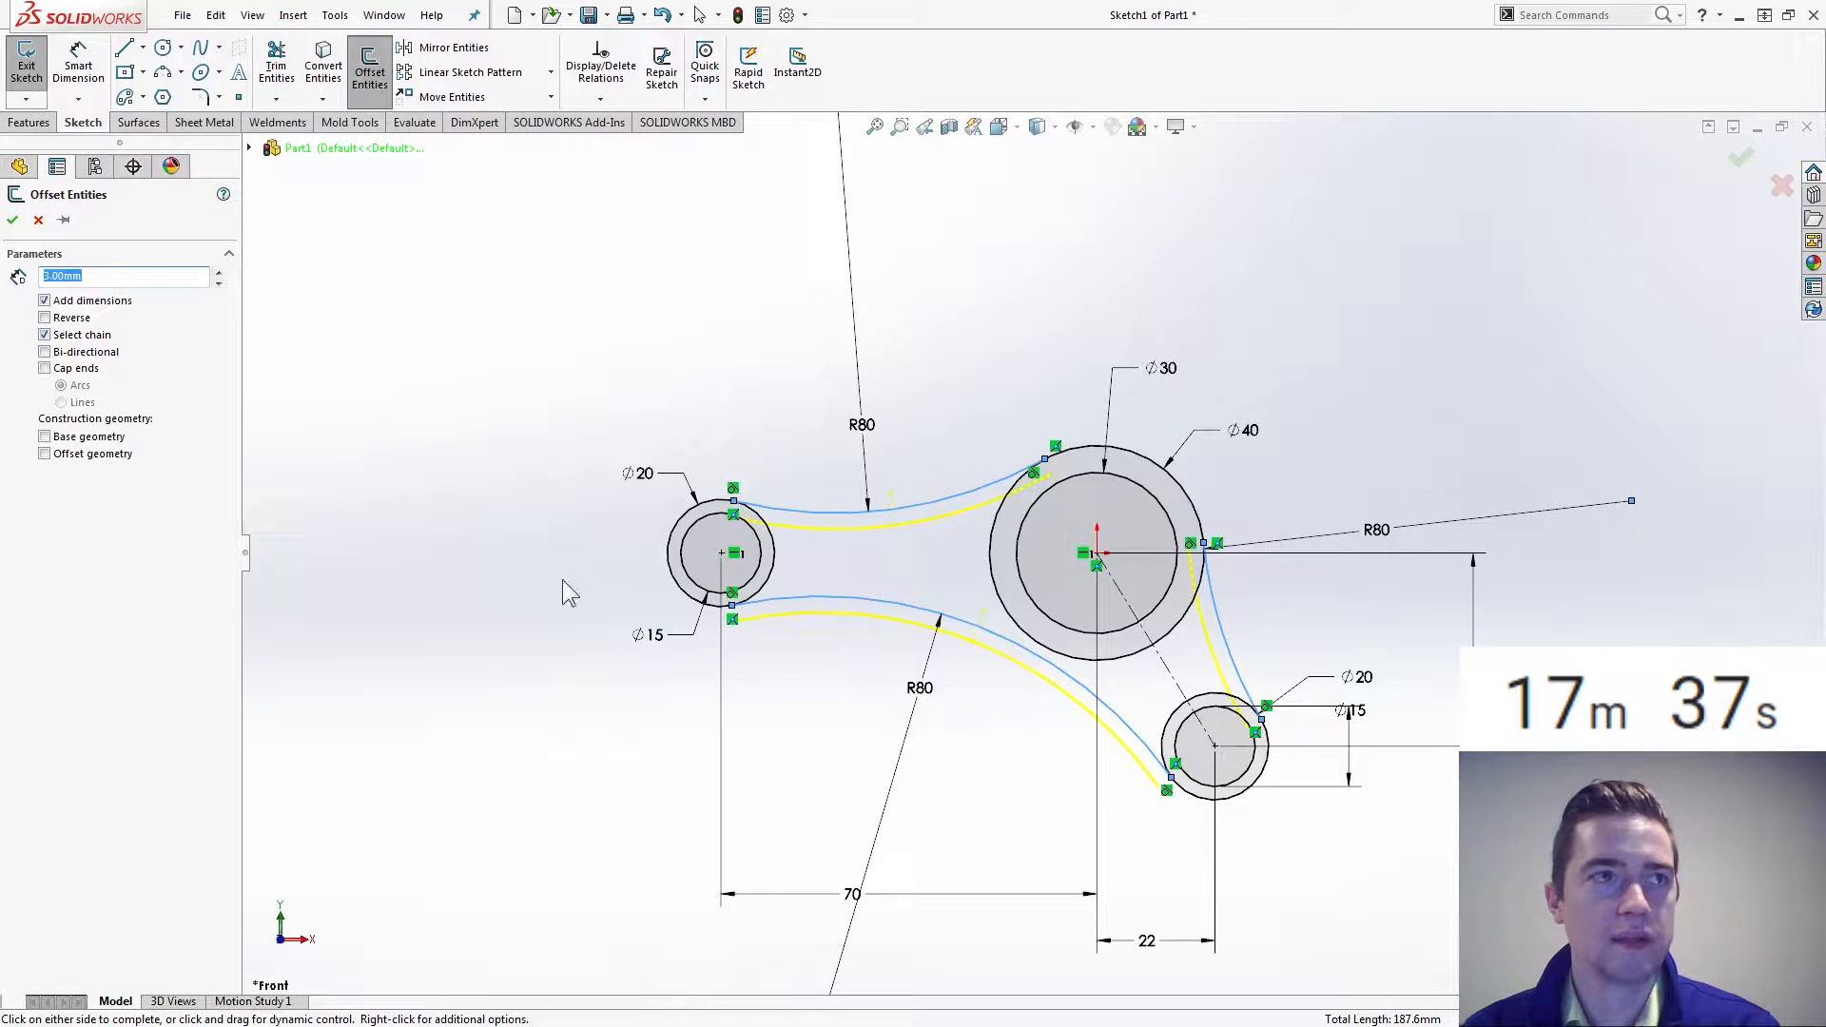
click(895, 606)
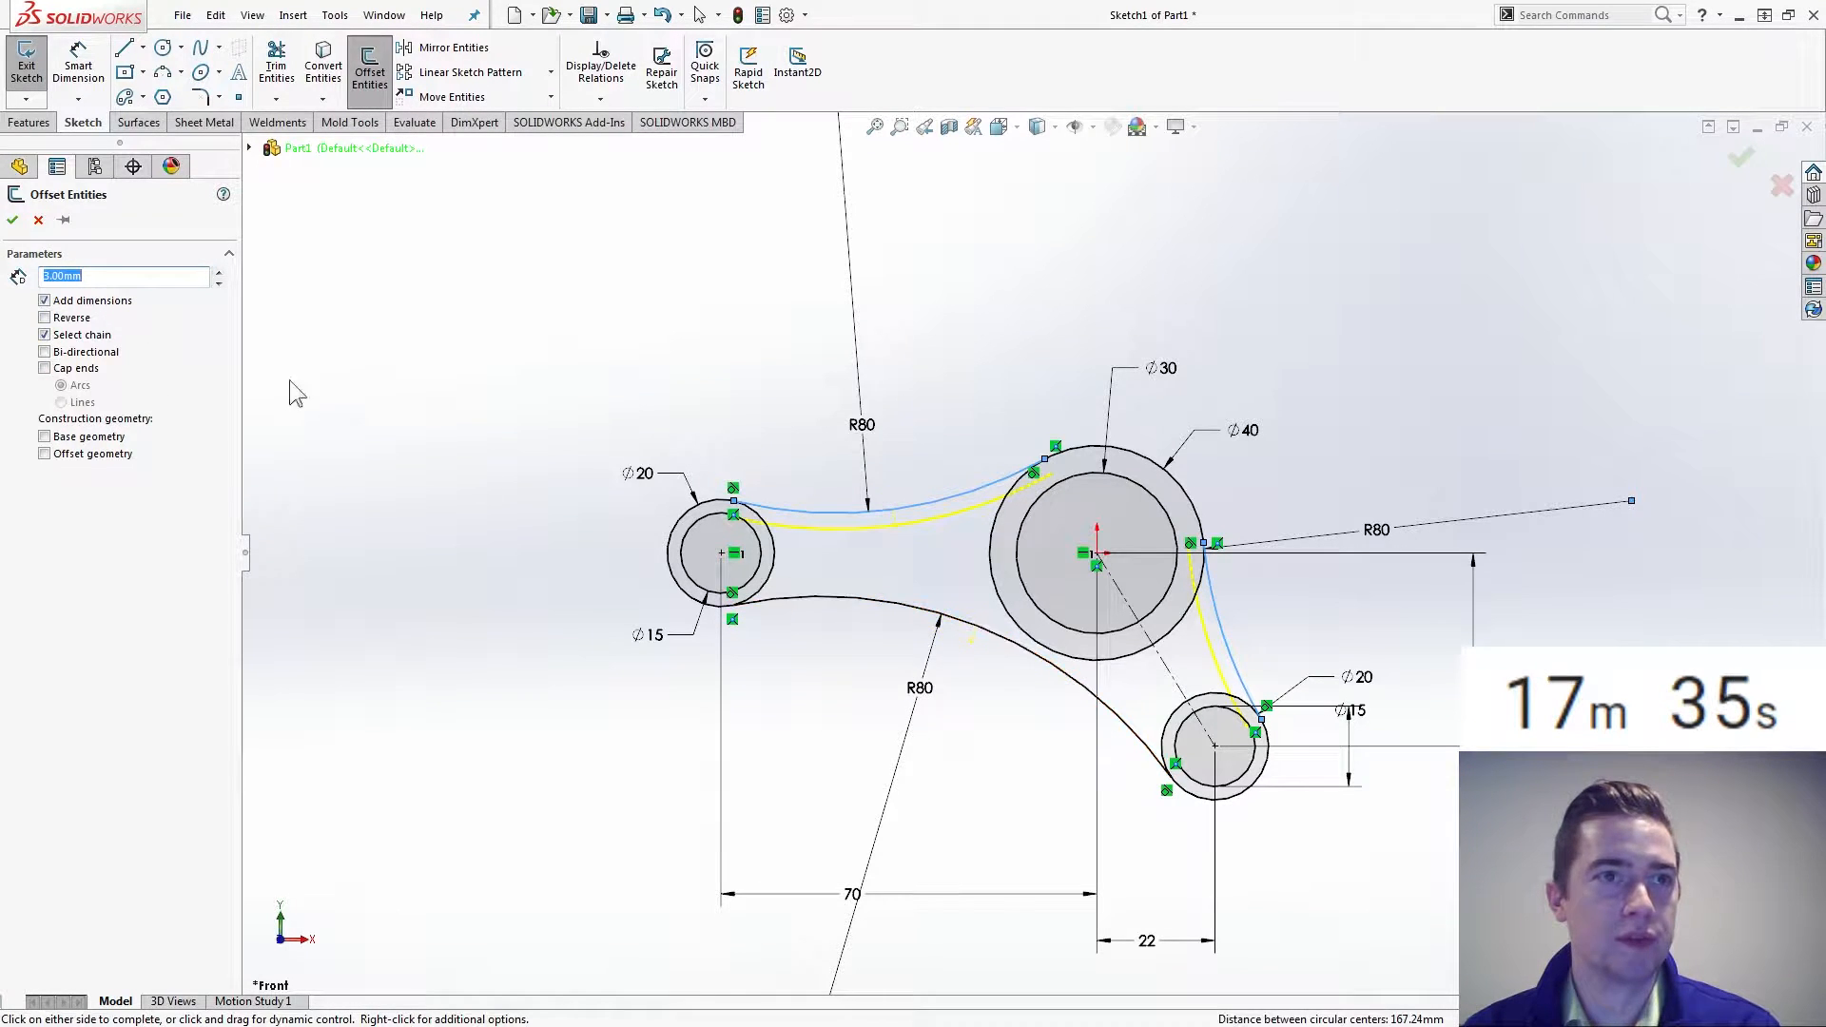
click(12, 221)
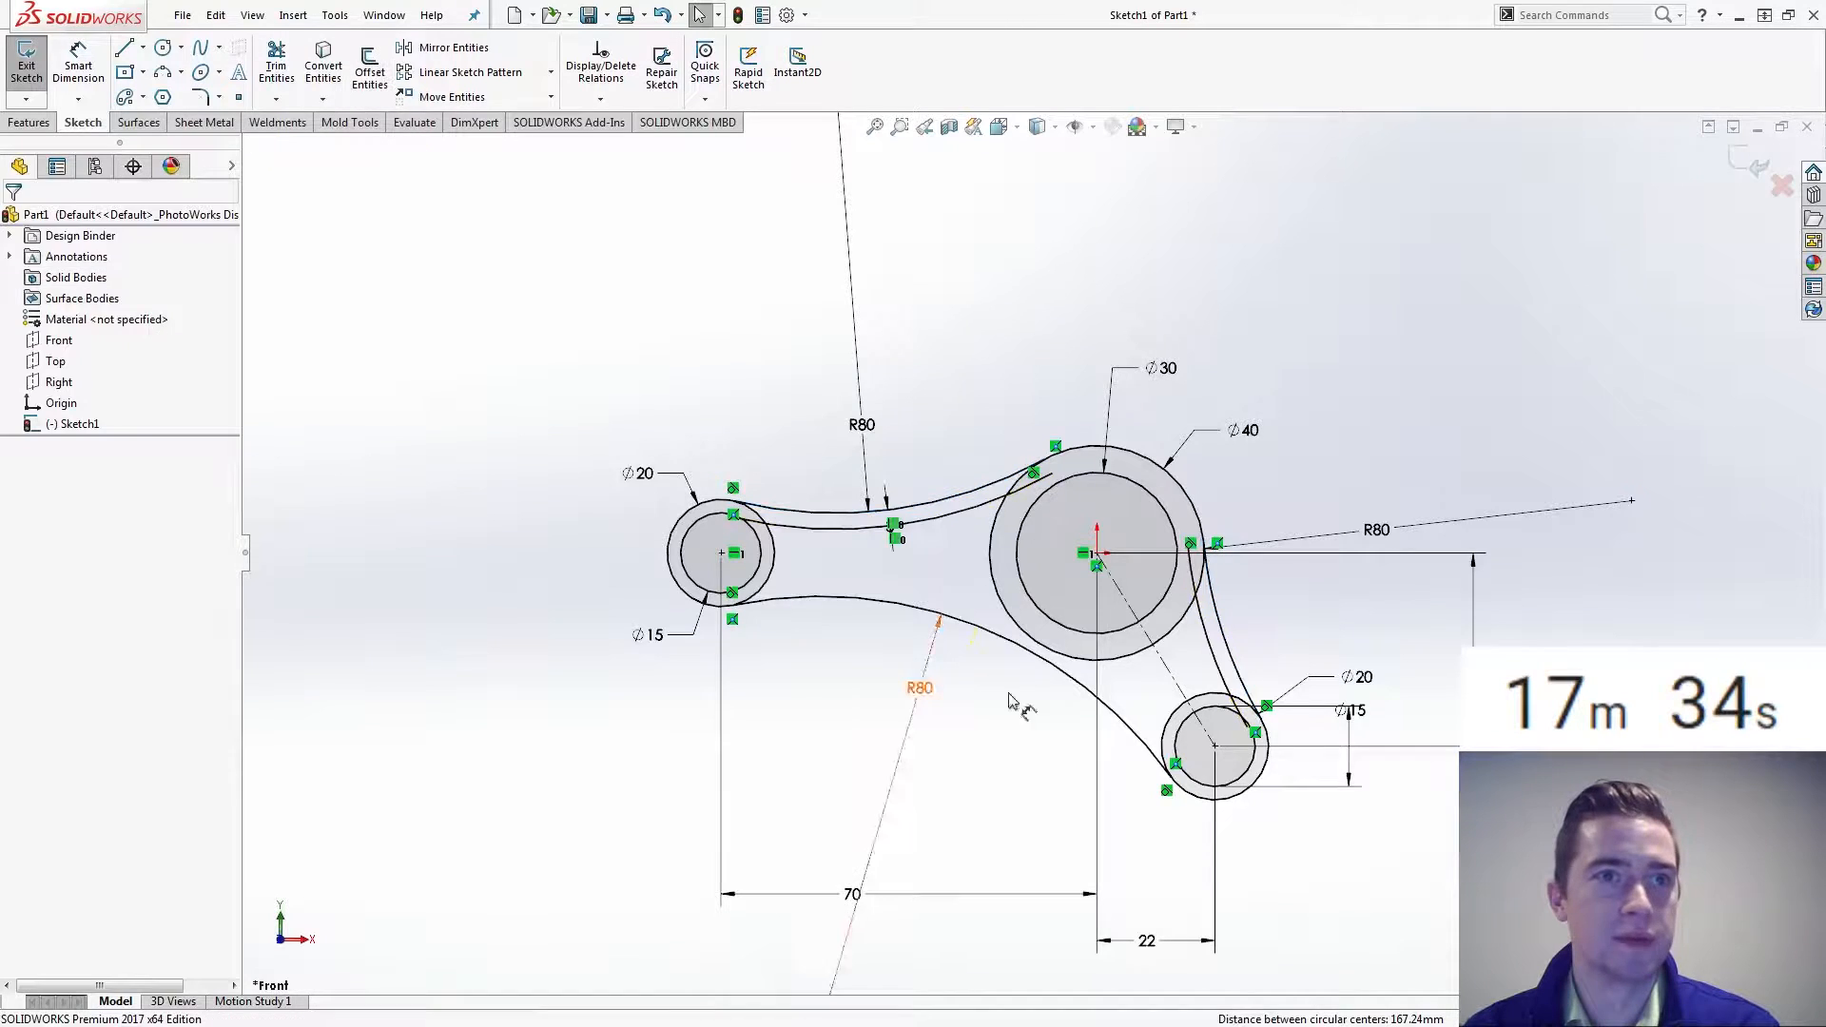
Offset the lower arc 3 mm with the direction reversed toward the inside of the profile
click(899, 605)
click(370, 67)
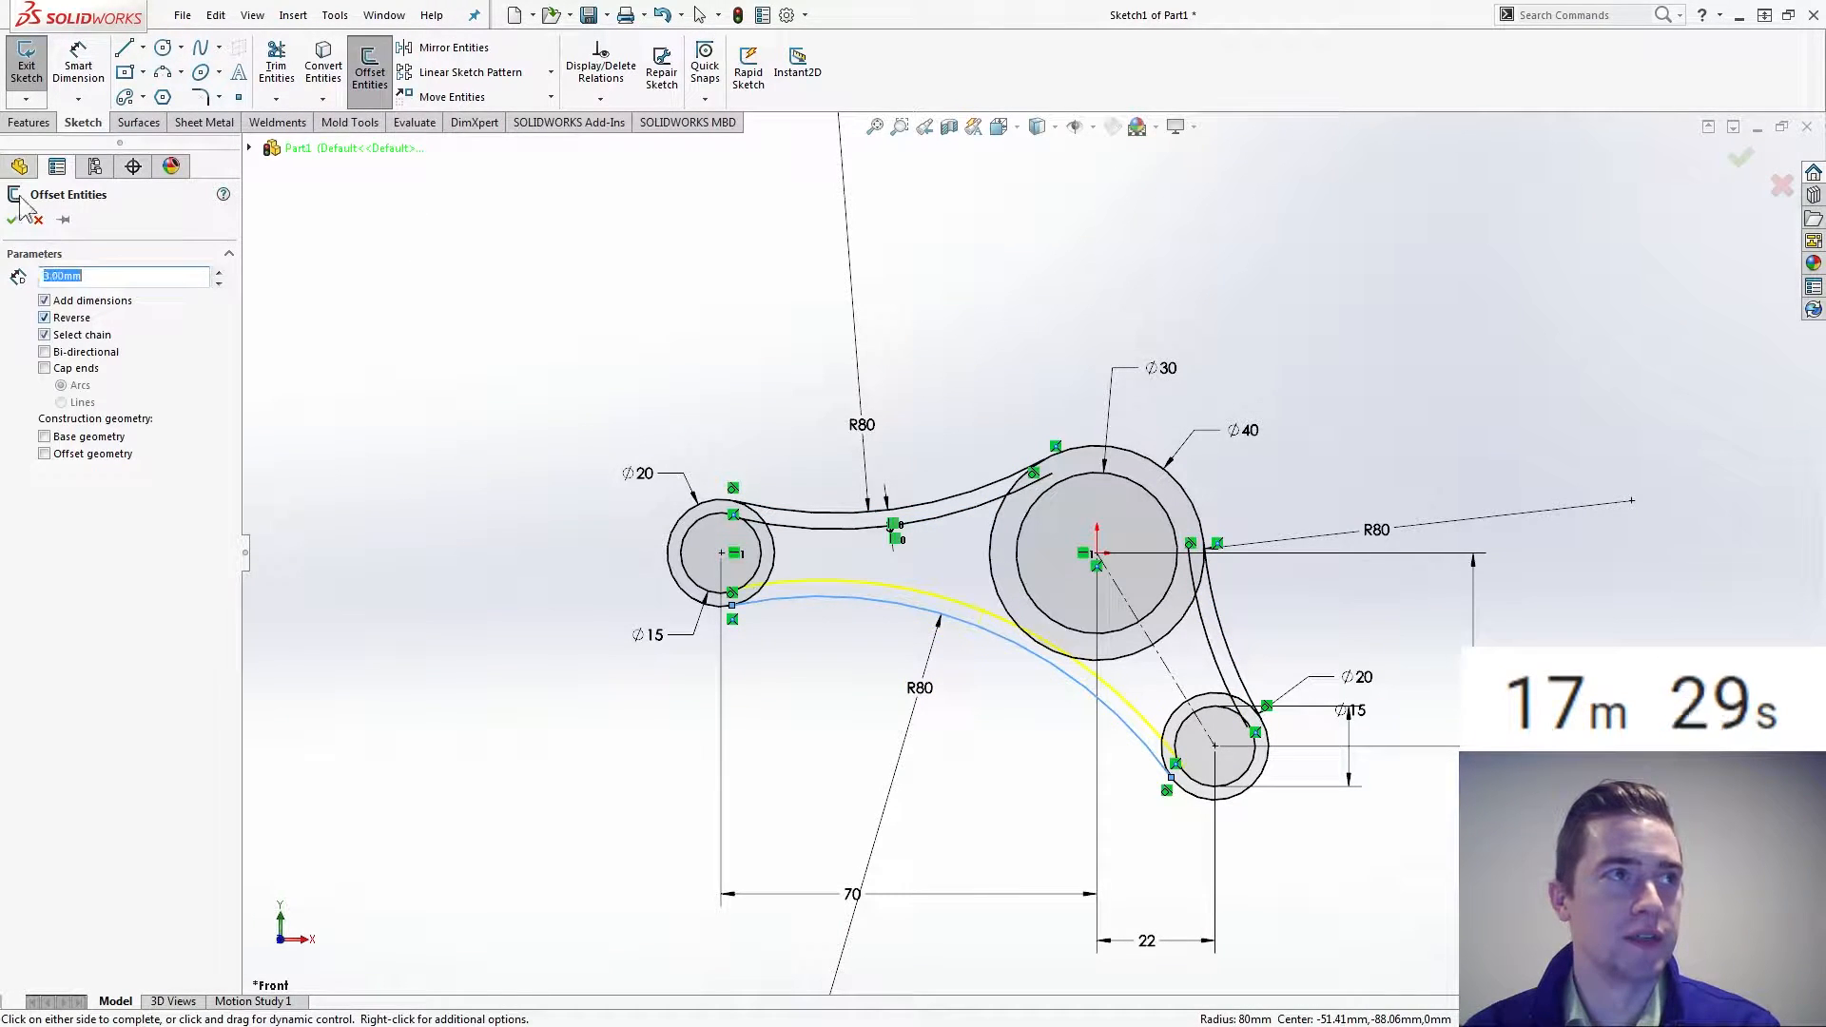
click(13, 221)
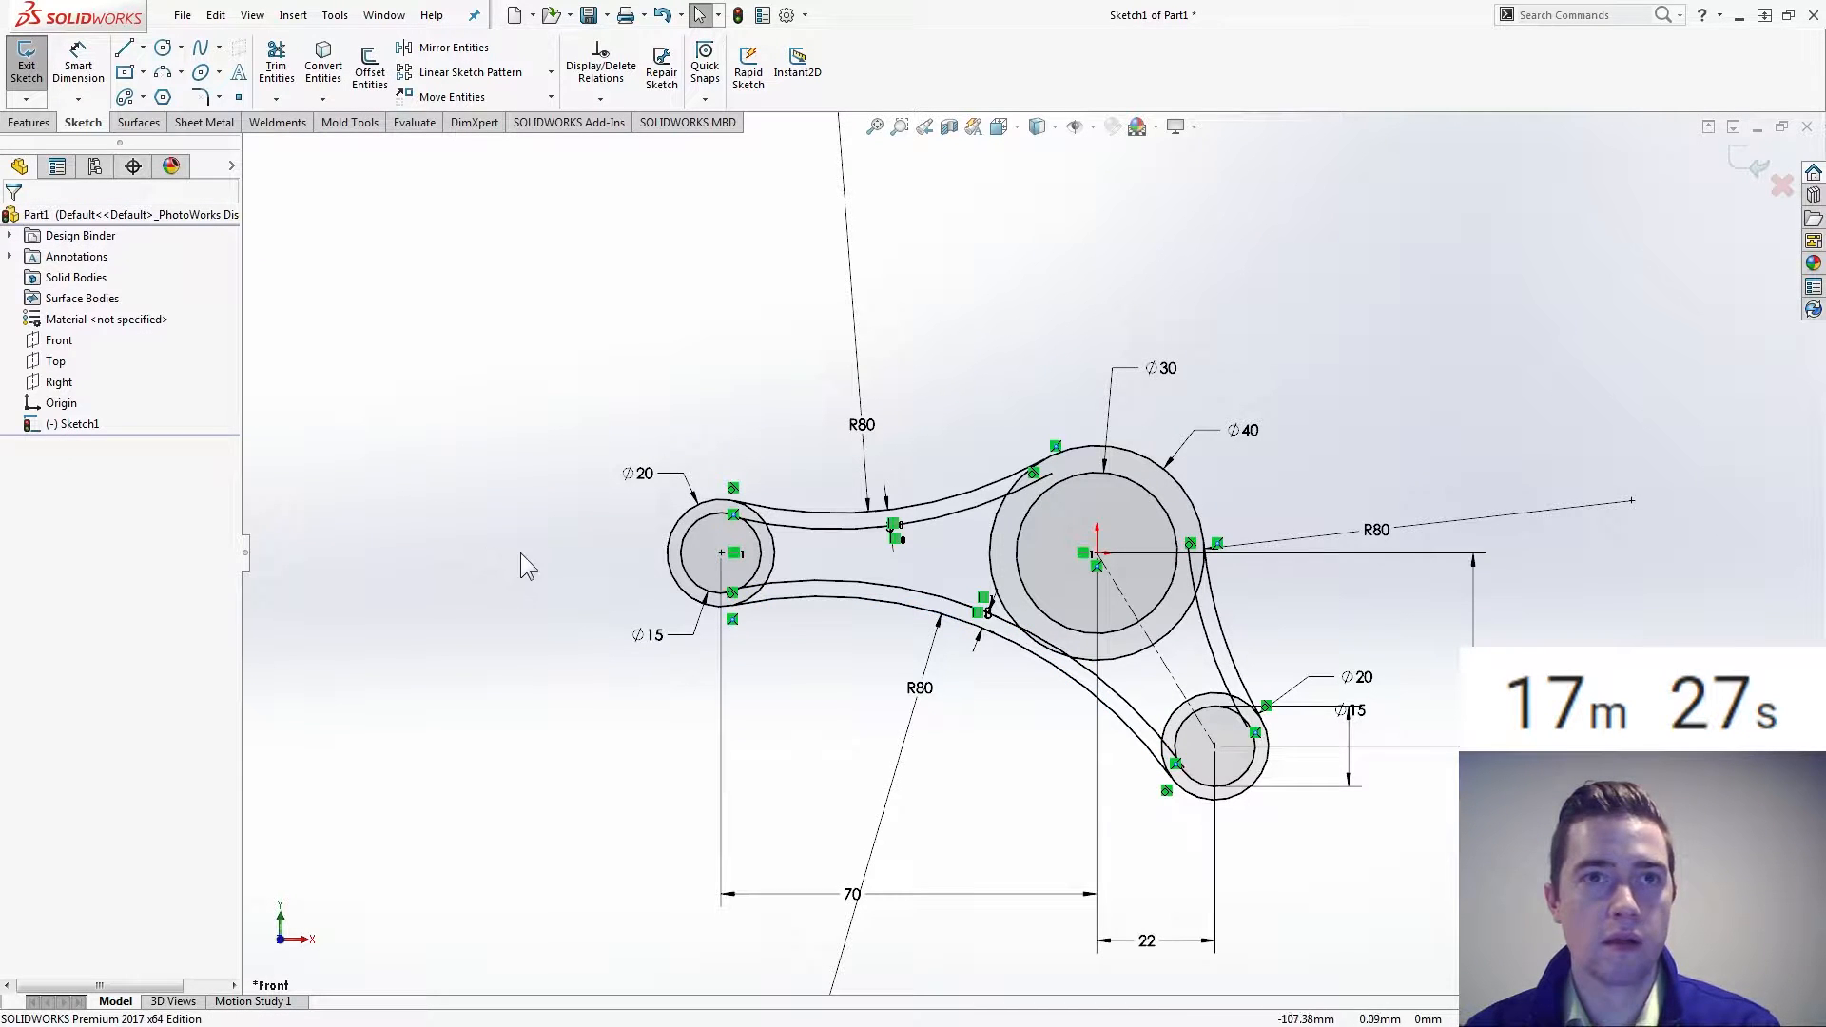
Start a blind boss extrusion with a 20 mm depth, selecting both contour regions of the ring between the 30 mm and 40 mm circles
click(29, 122)
click(35, 66)
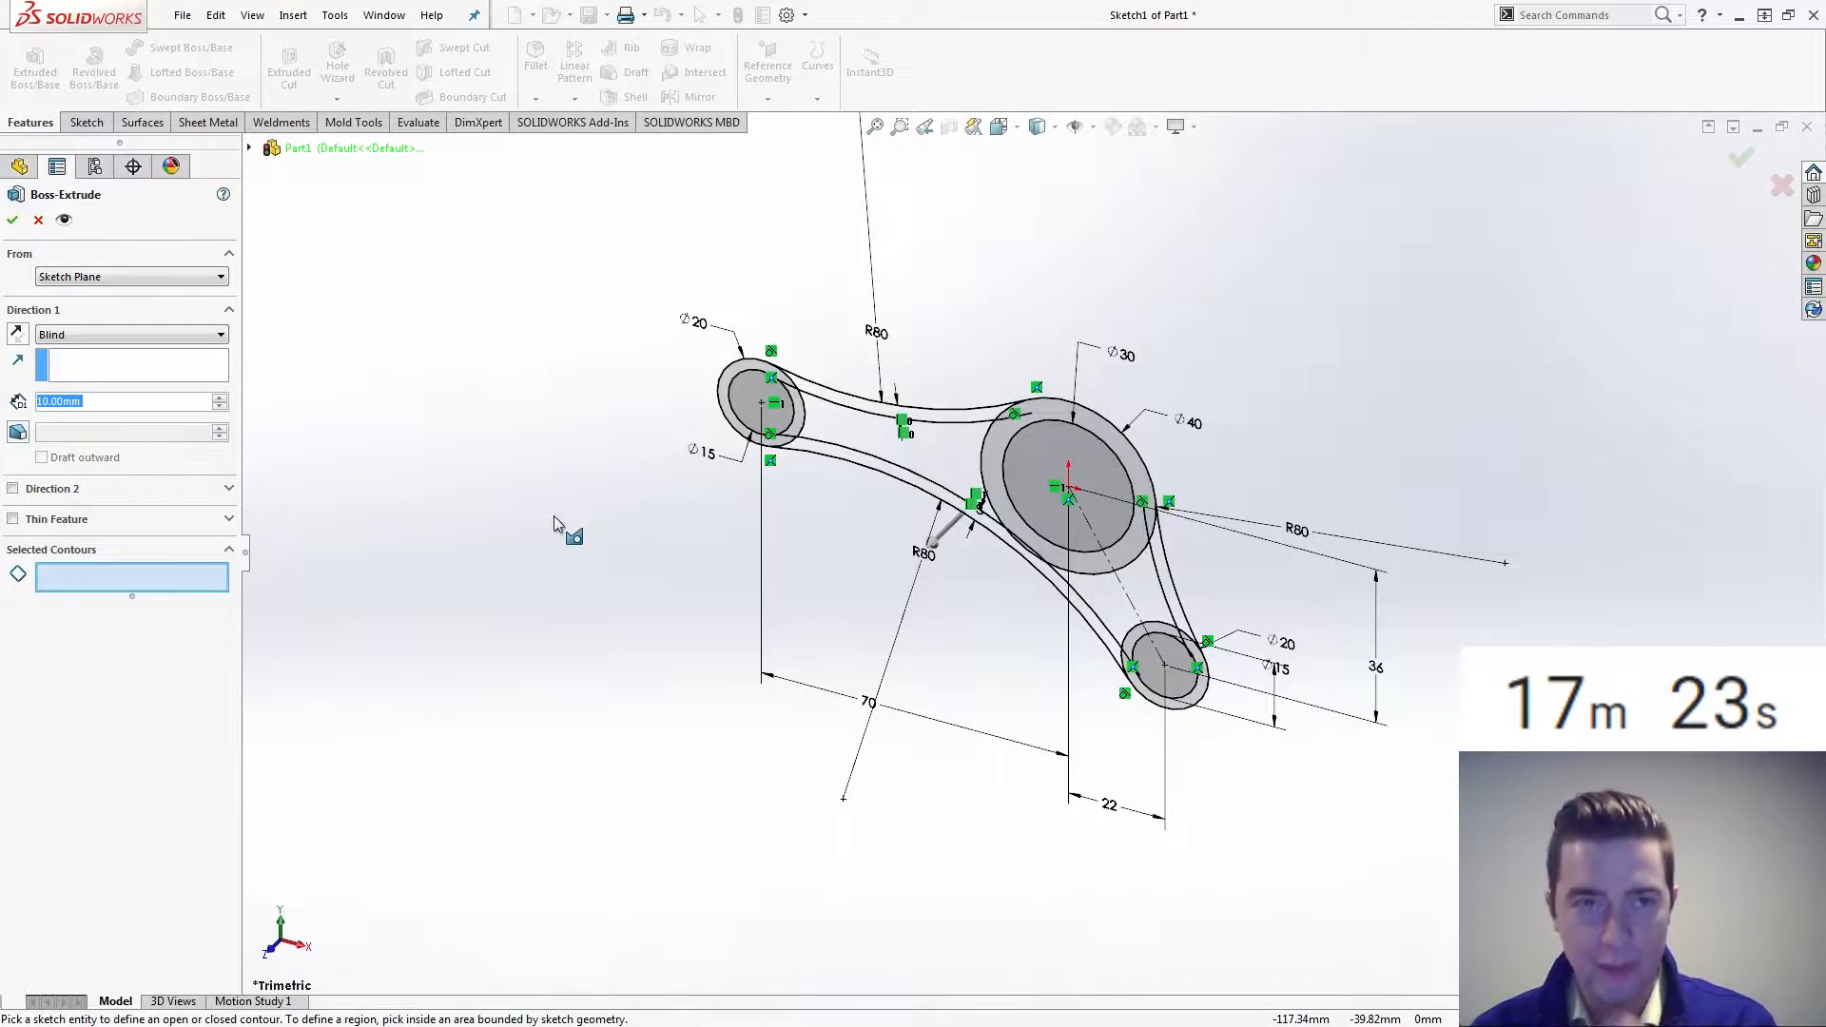
click(1058, 418)
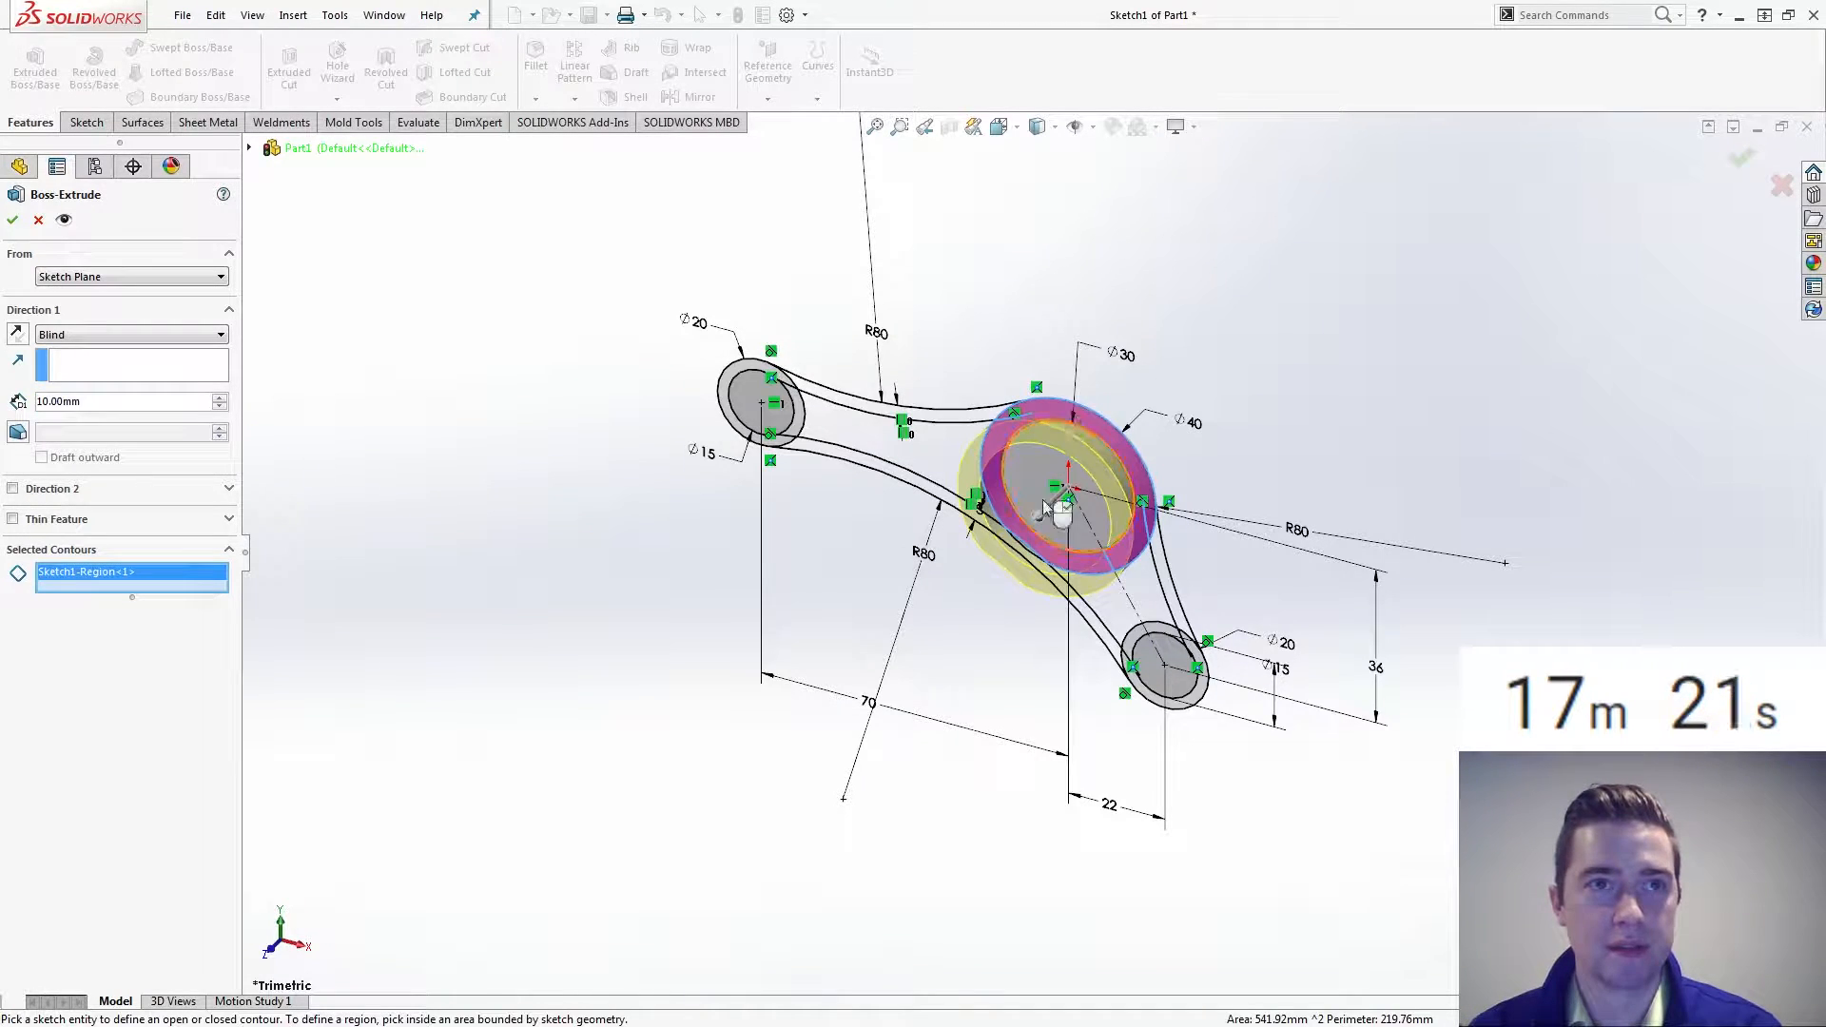
scroll(989, 559, down, 8)
click(984, 563)
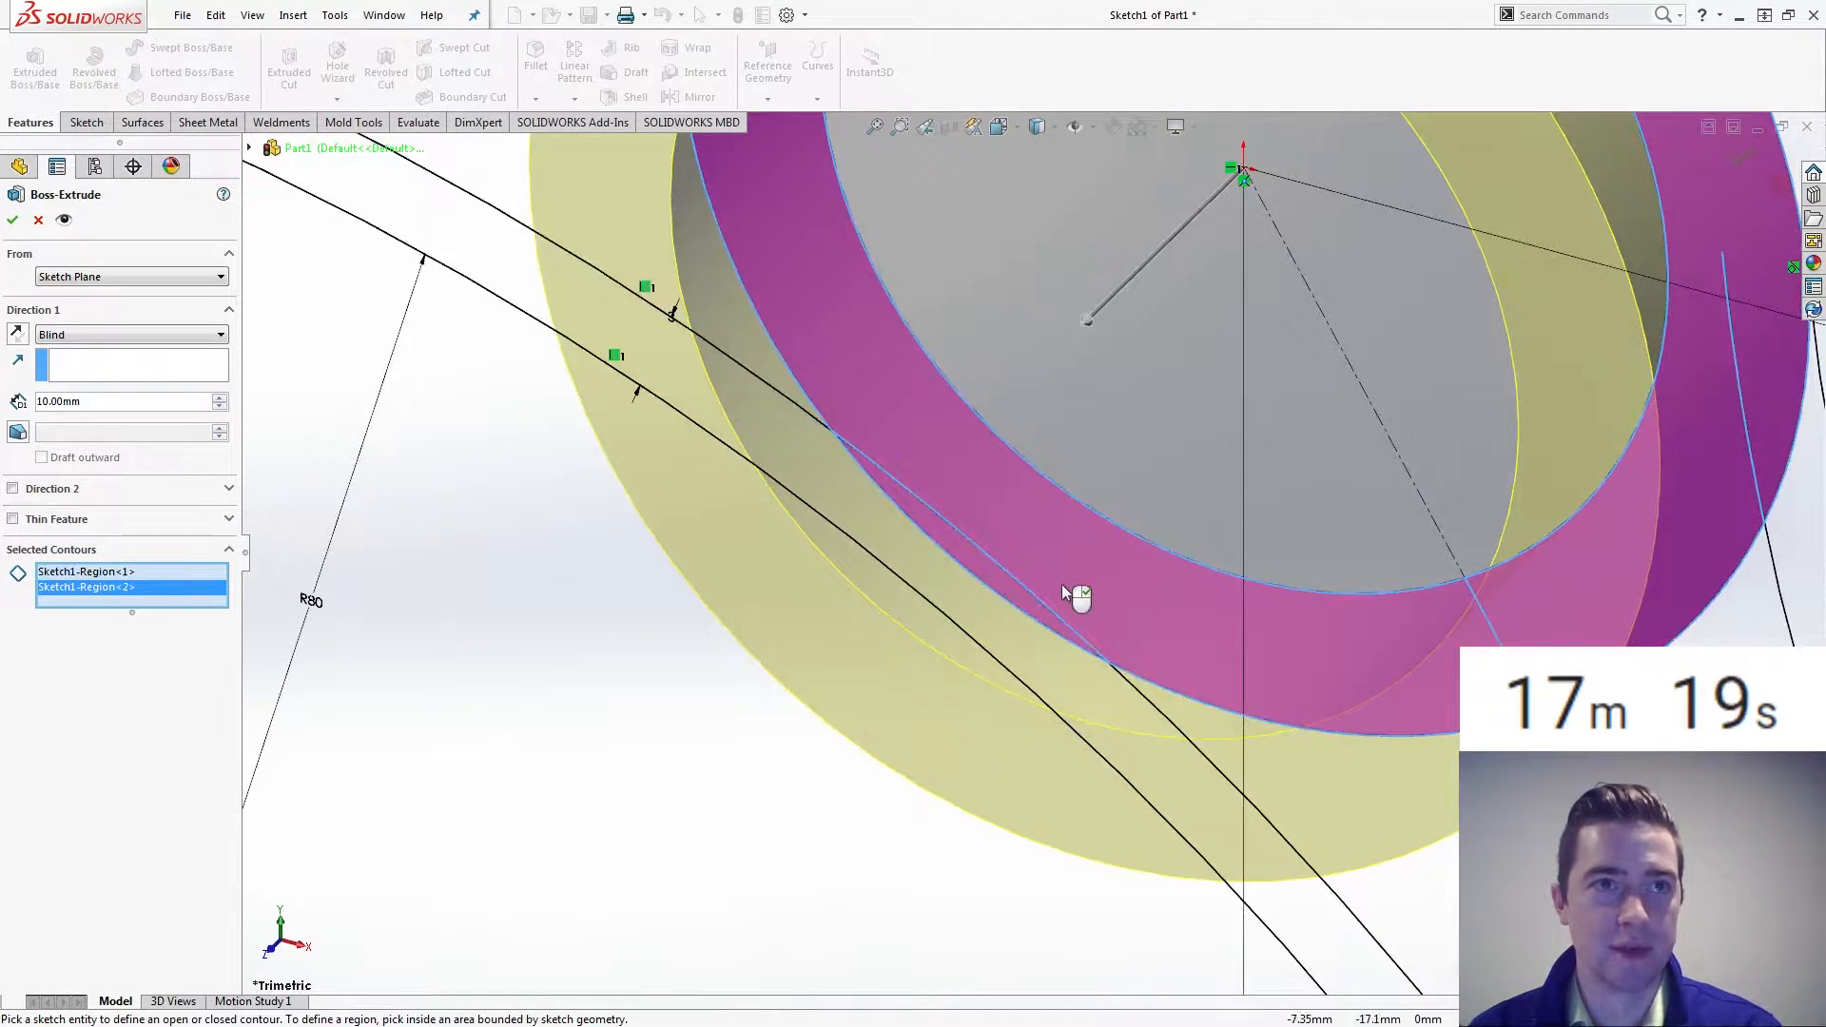
scroll(1062, 584, up, 8)
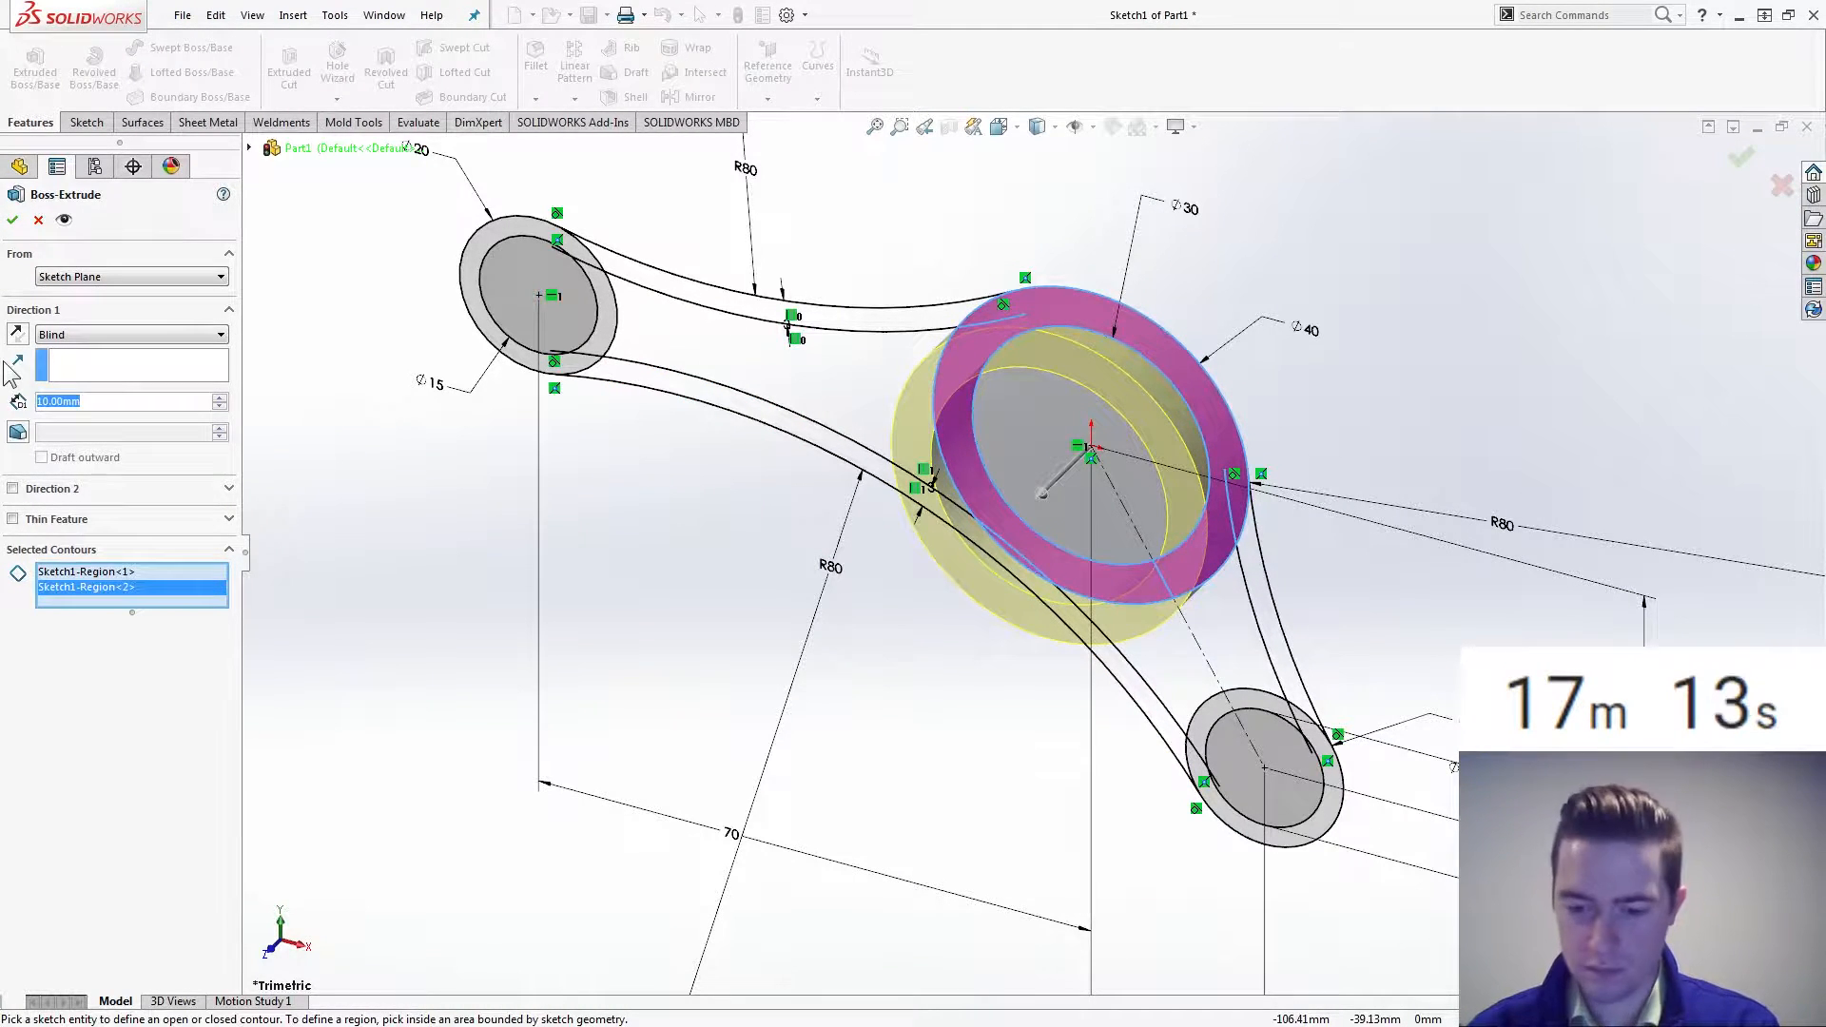
scroll(57, 401, up, 1)
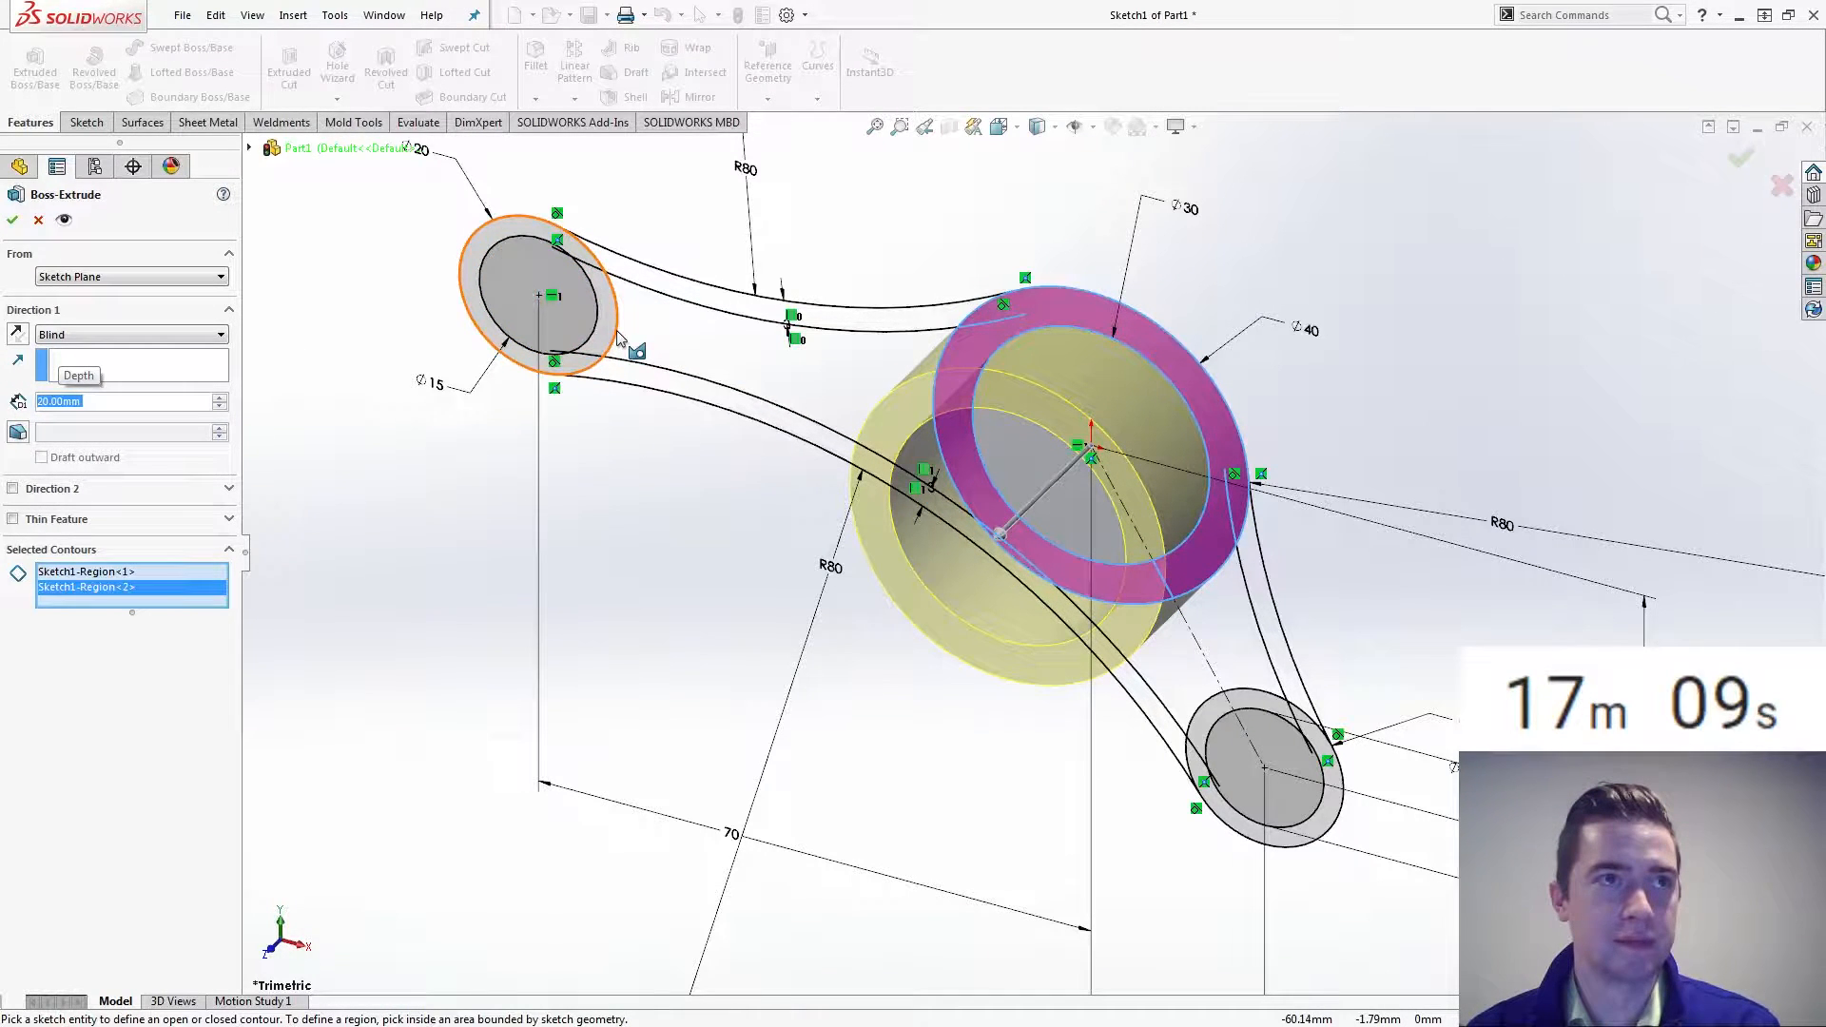
Add all regions of the two rings between the 15 mm and 20 mm circles and complete the boss extrusion
click(479, 300)
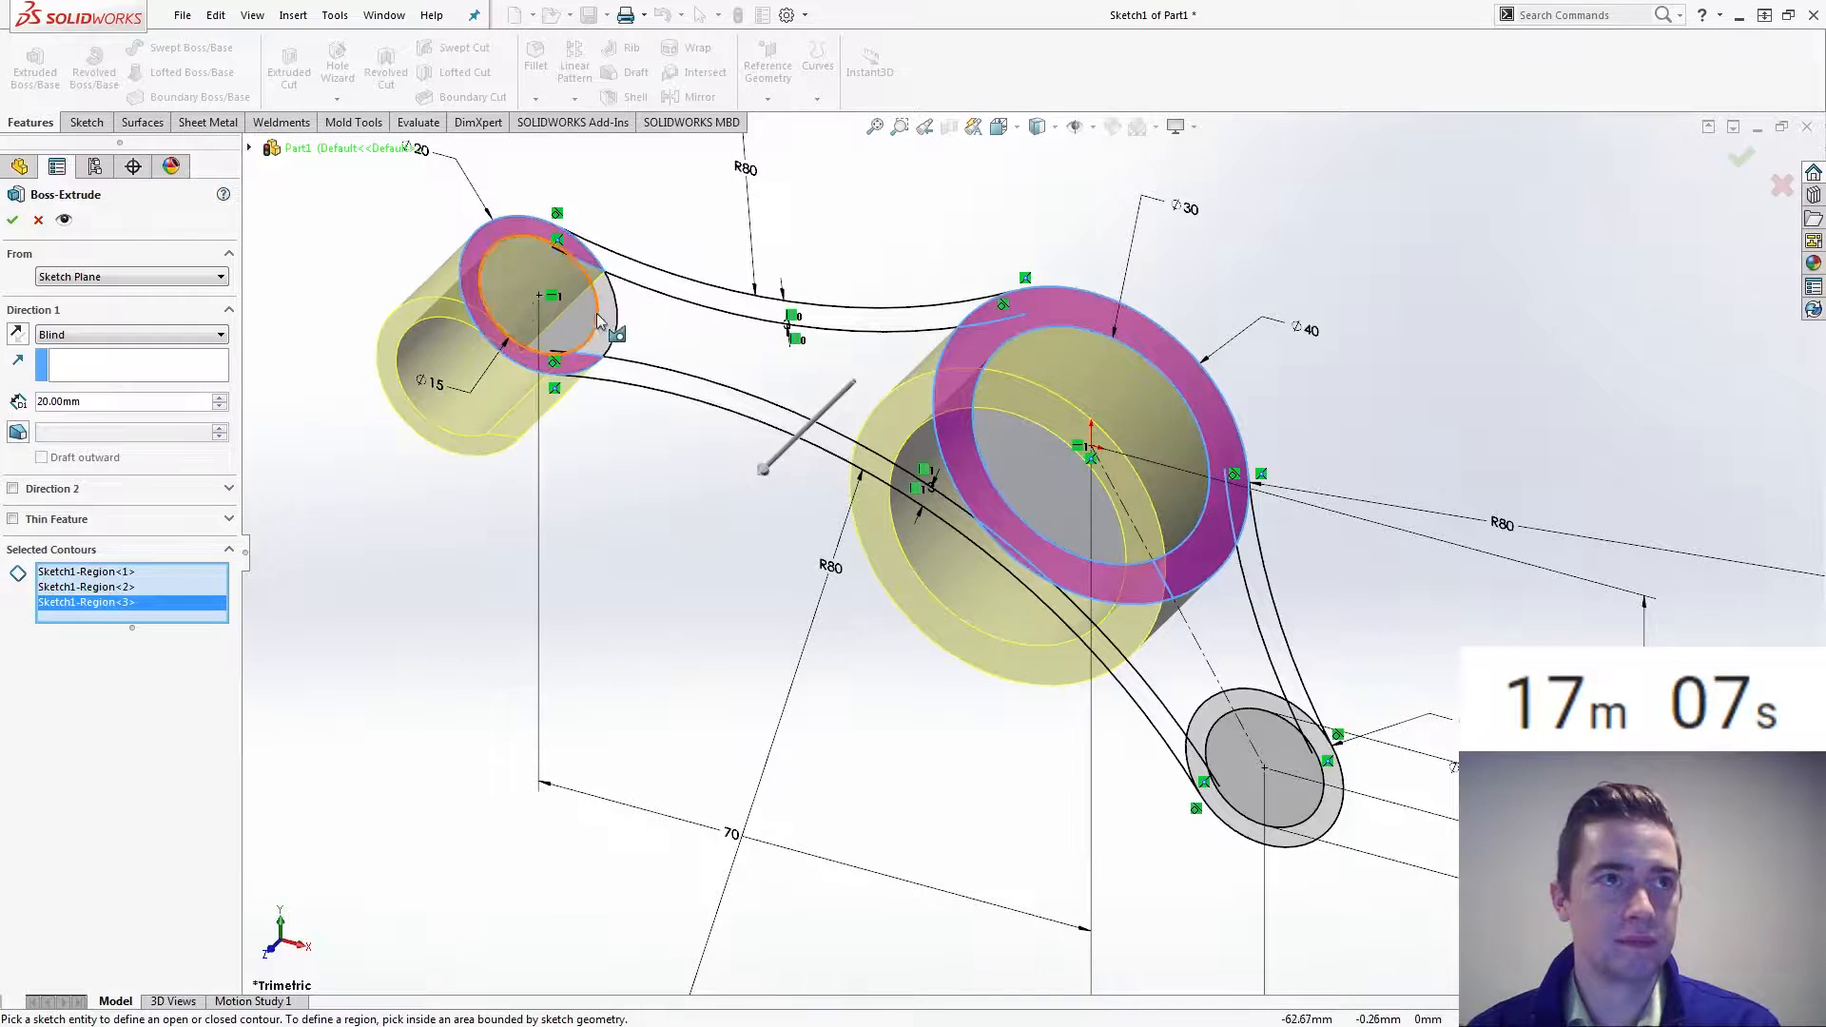
click(544, 306)
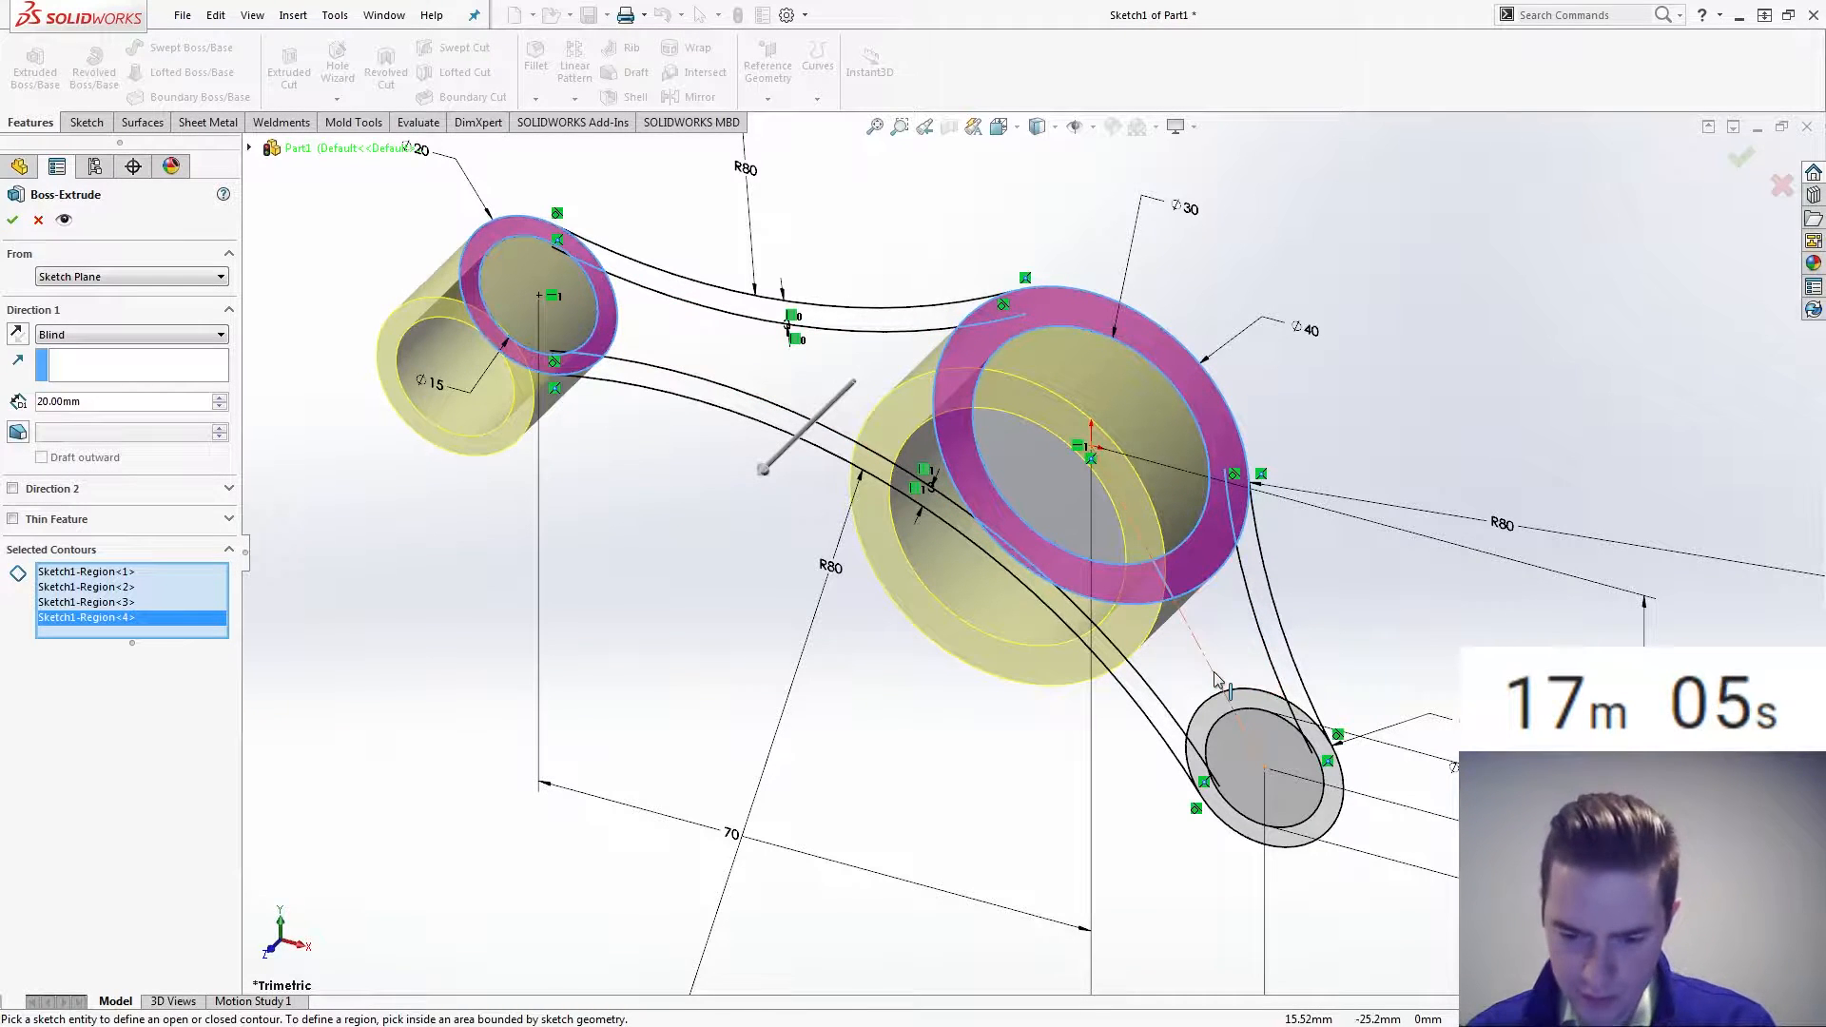
scroll(1219, 679, down, 5)
click(1208, 597)
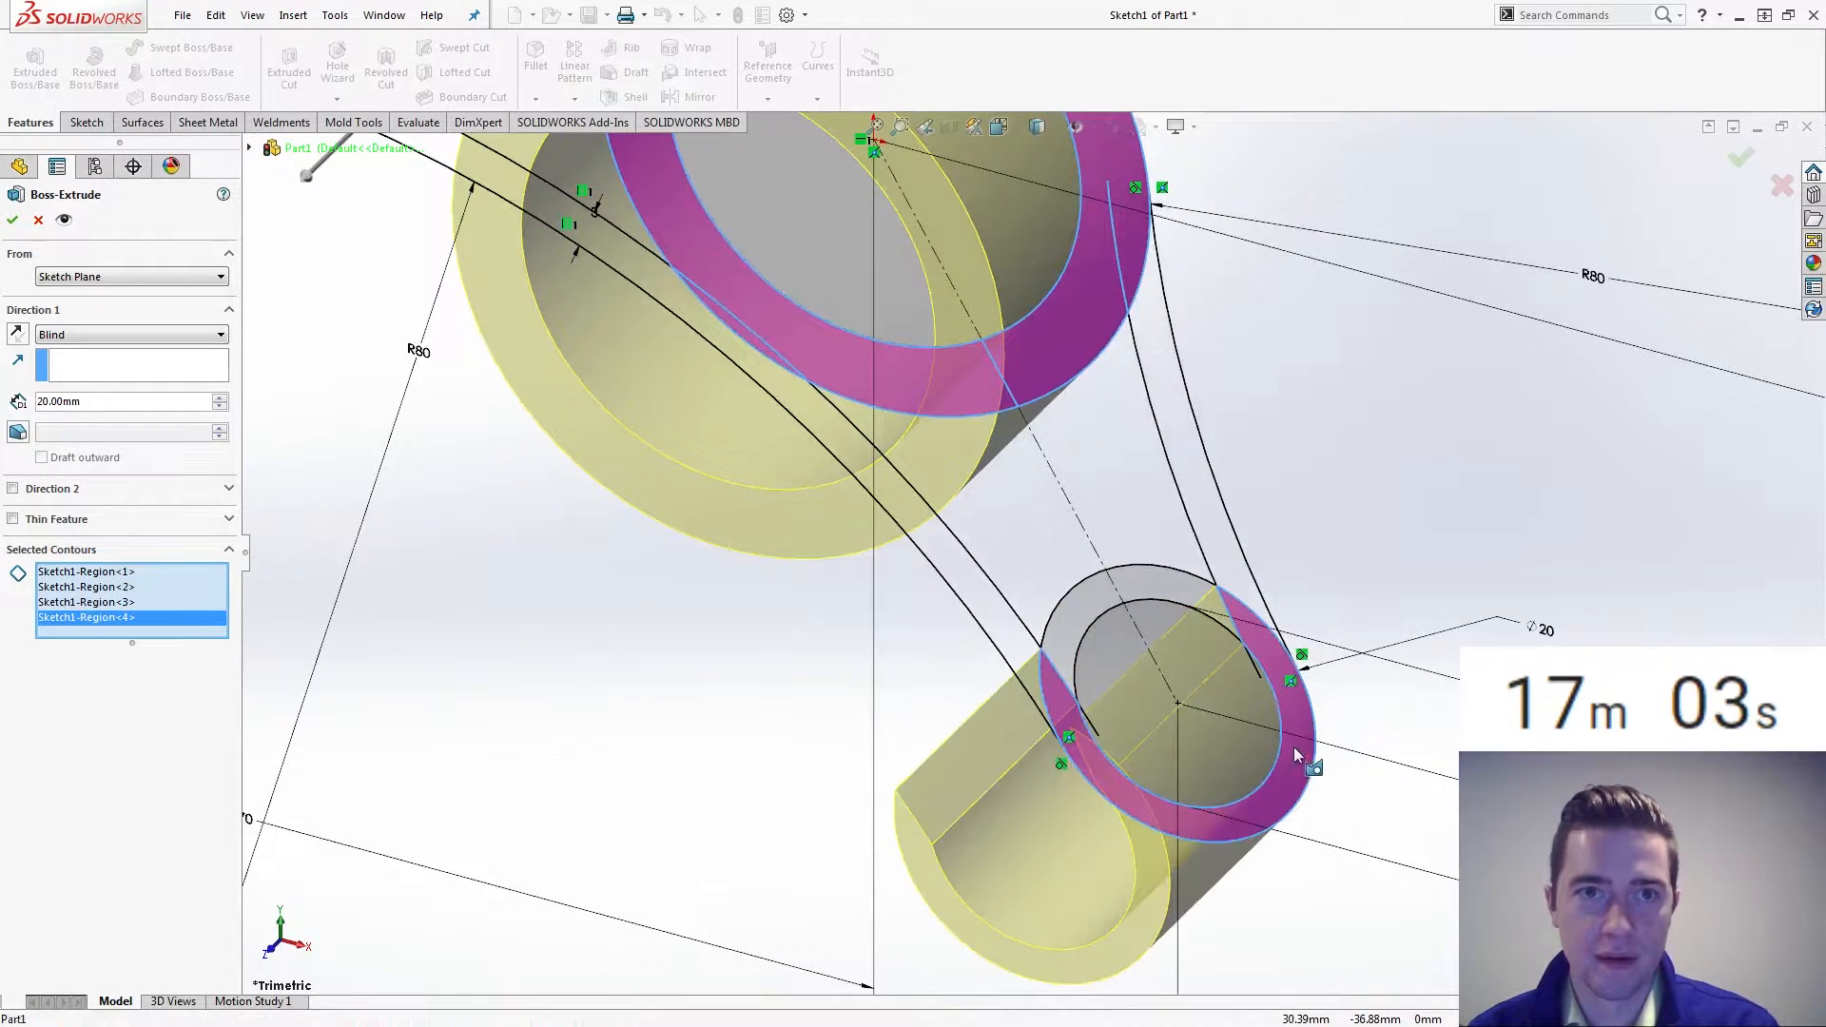
click(1094, 601)
click(1056, 685)
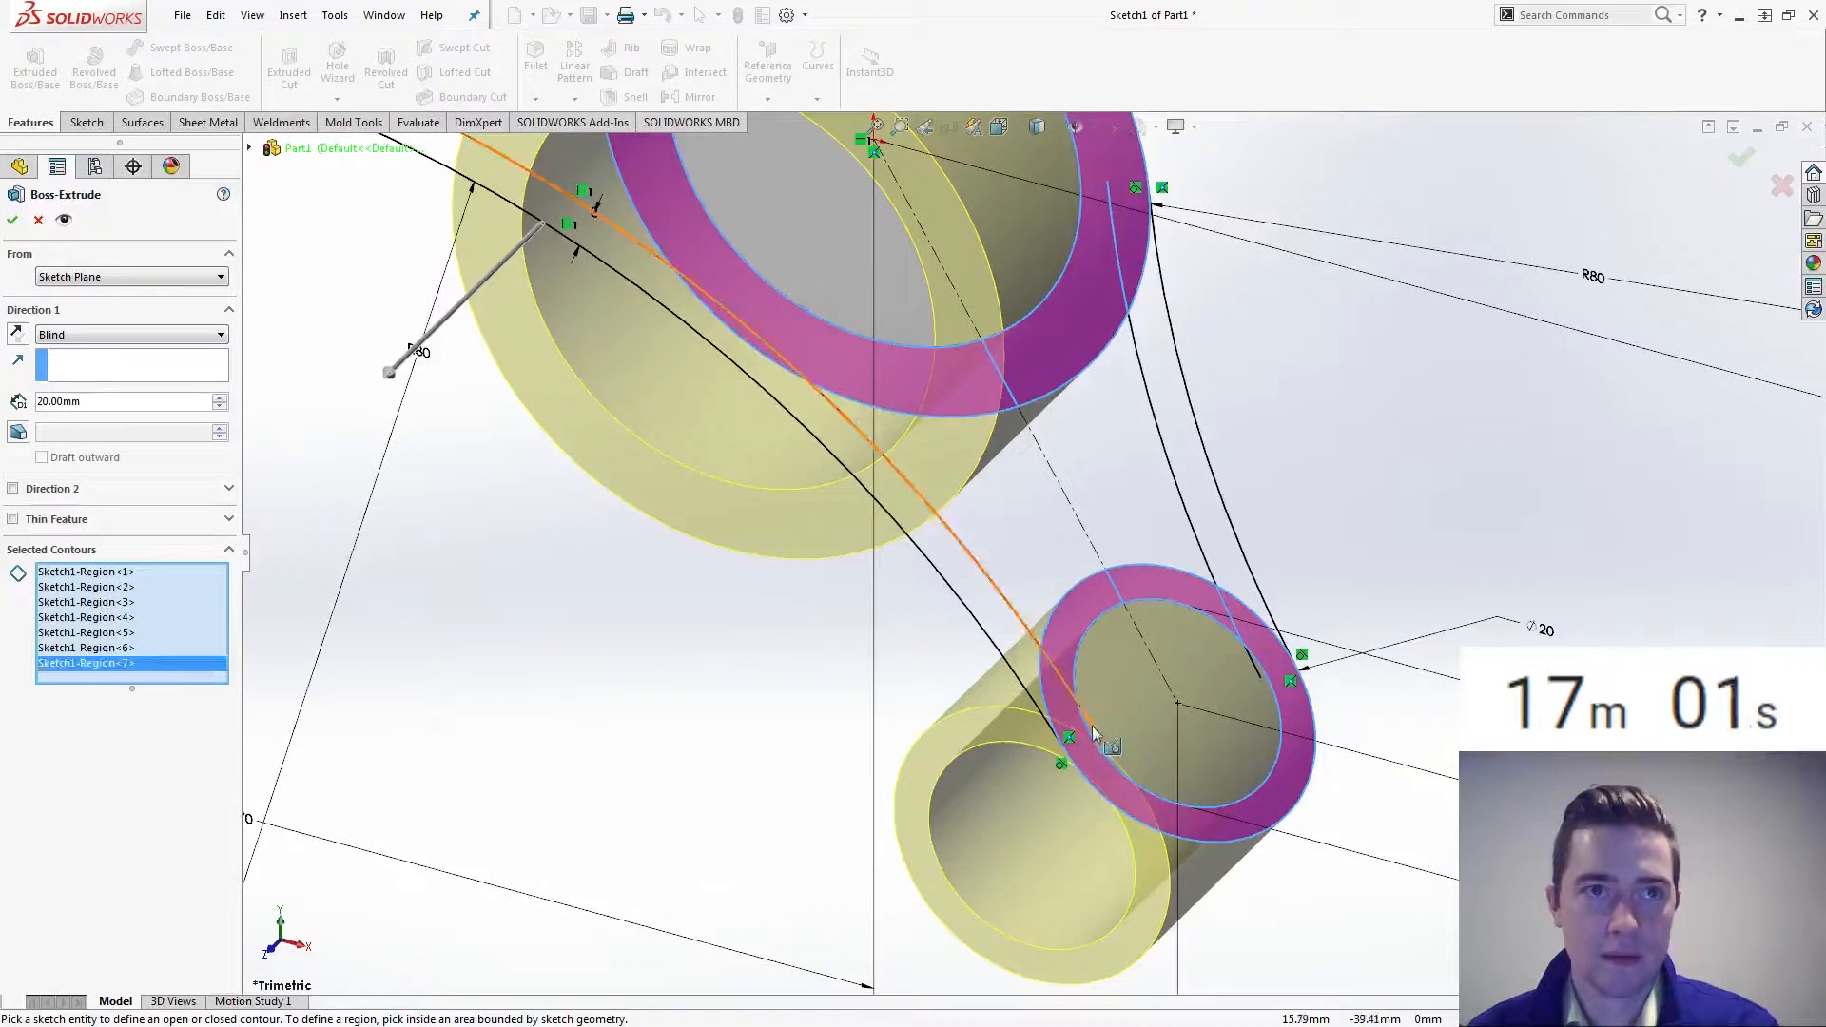
scroll(975, 577, up, 5)
ctrl+middle_drag(975, 578, 1119, 677)
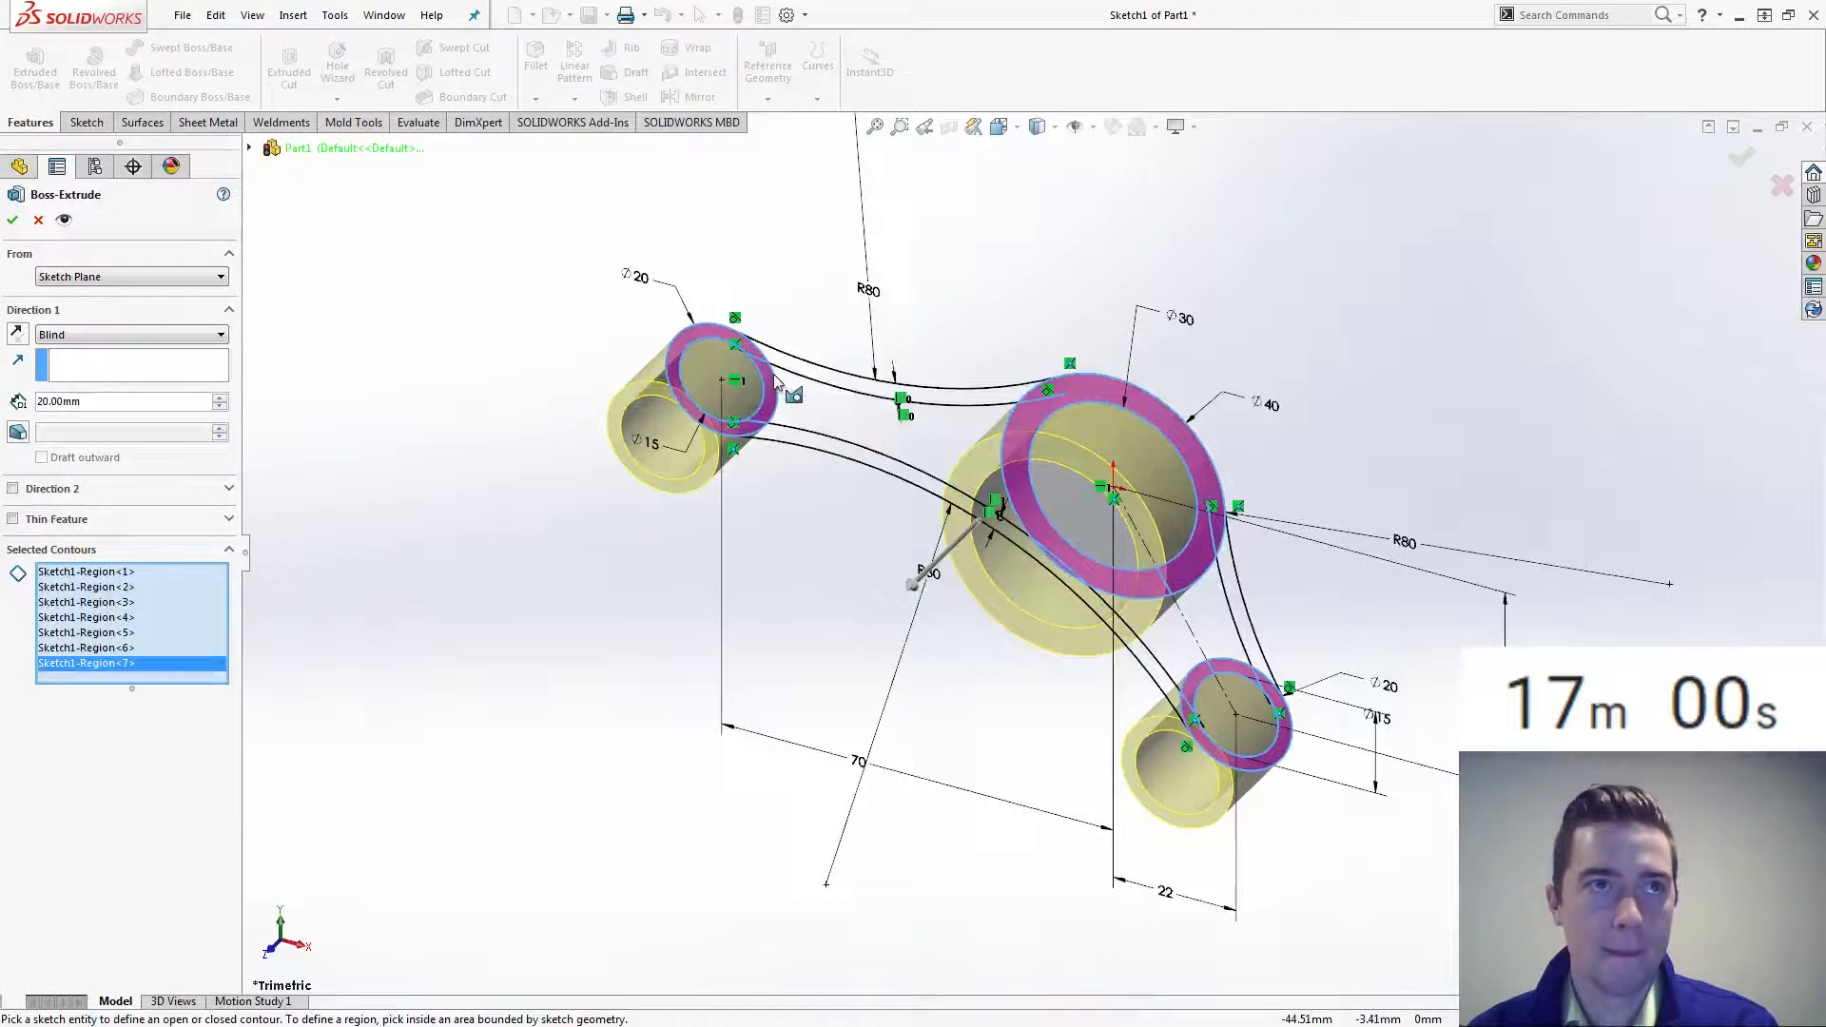
click(13, 220)
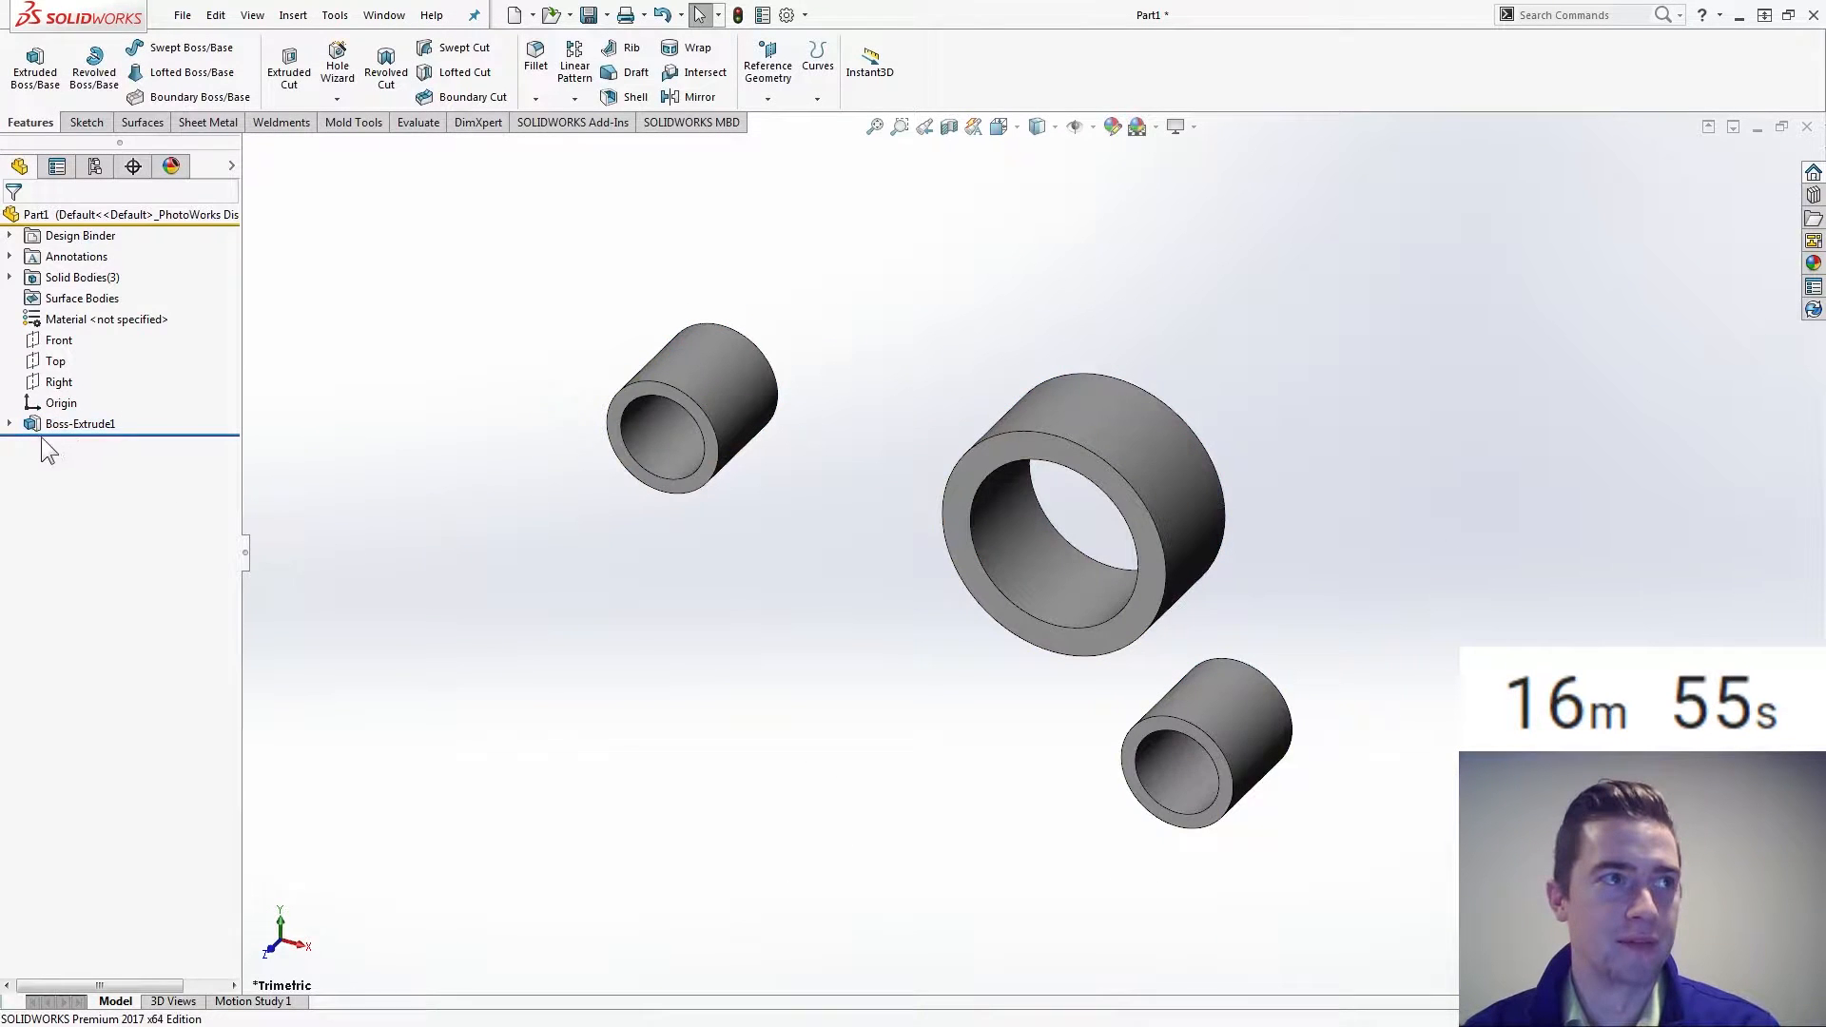
Extrude the web regions between the inner offset arcs 3 mm from the same sketch, merging them with the three bosses
click(32, 424)
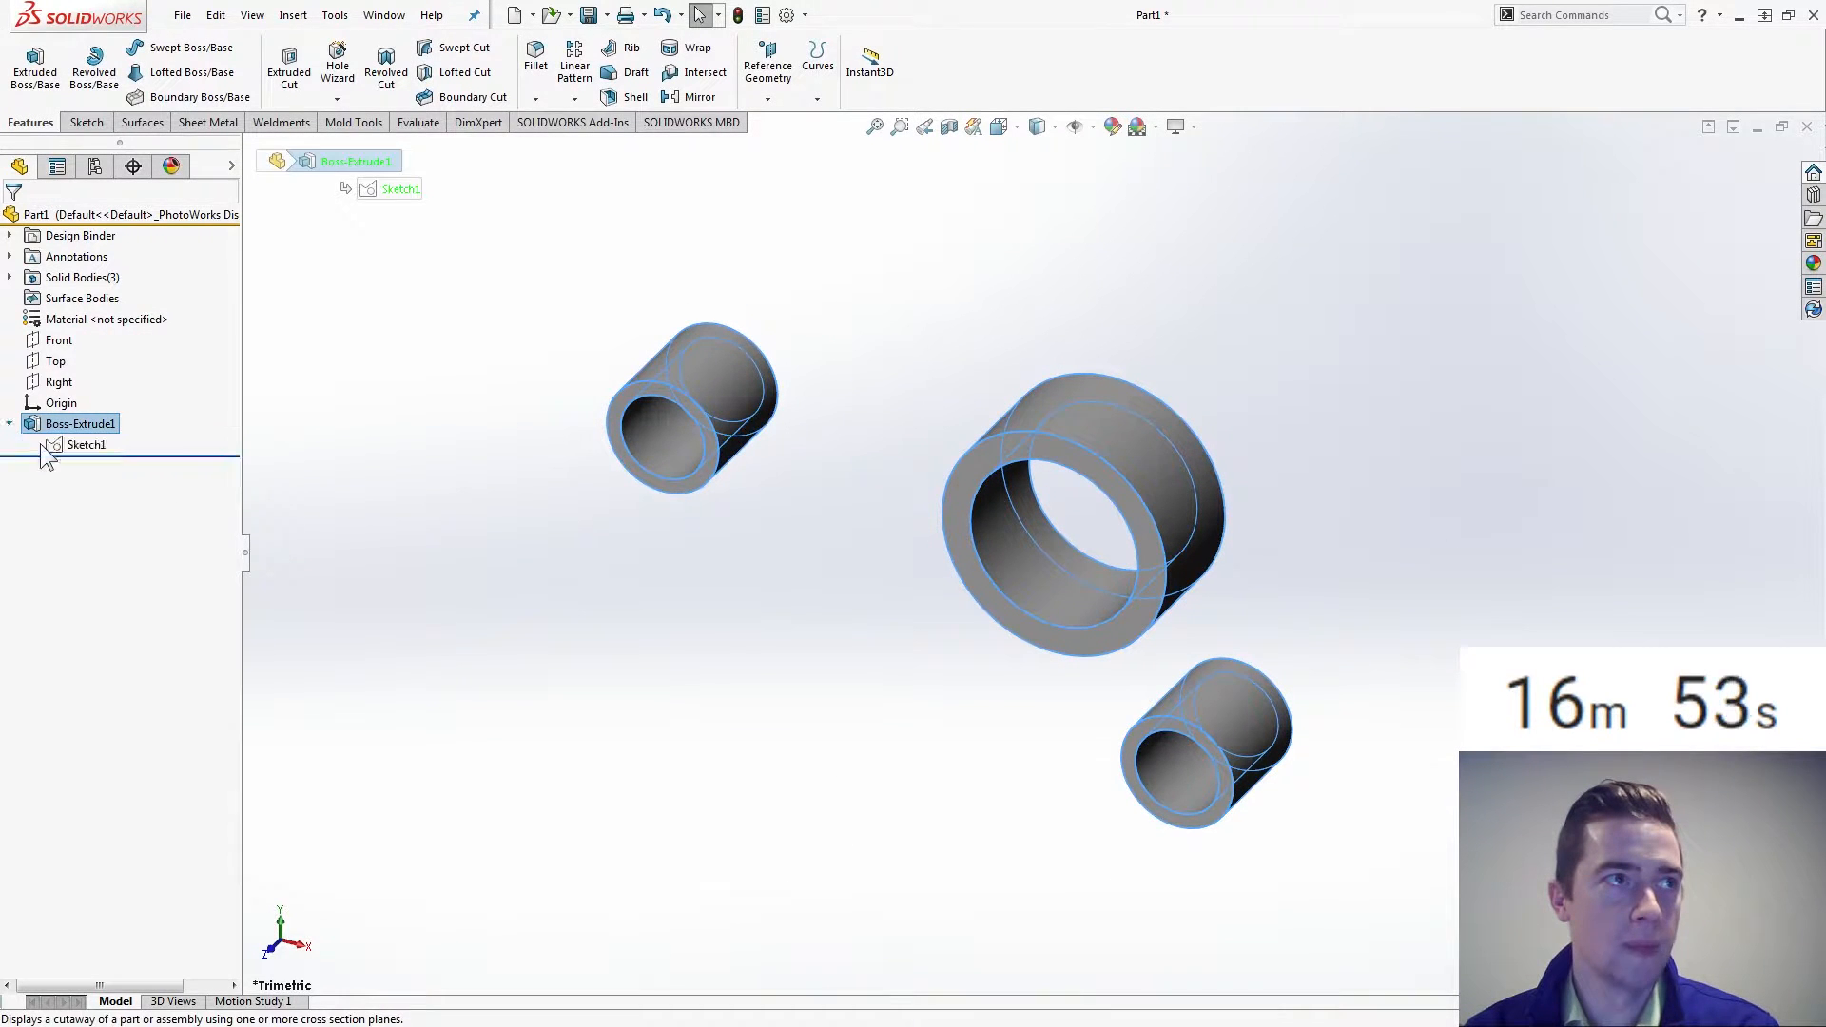
click(9, 424)
click(58, 445)
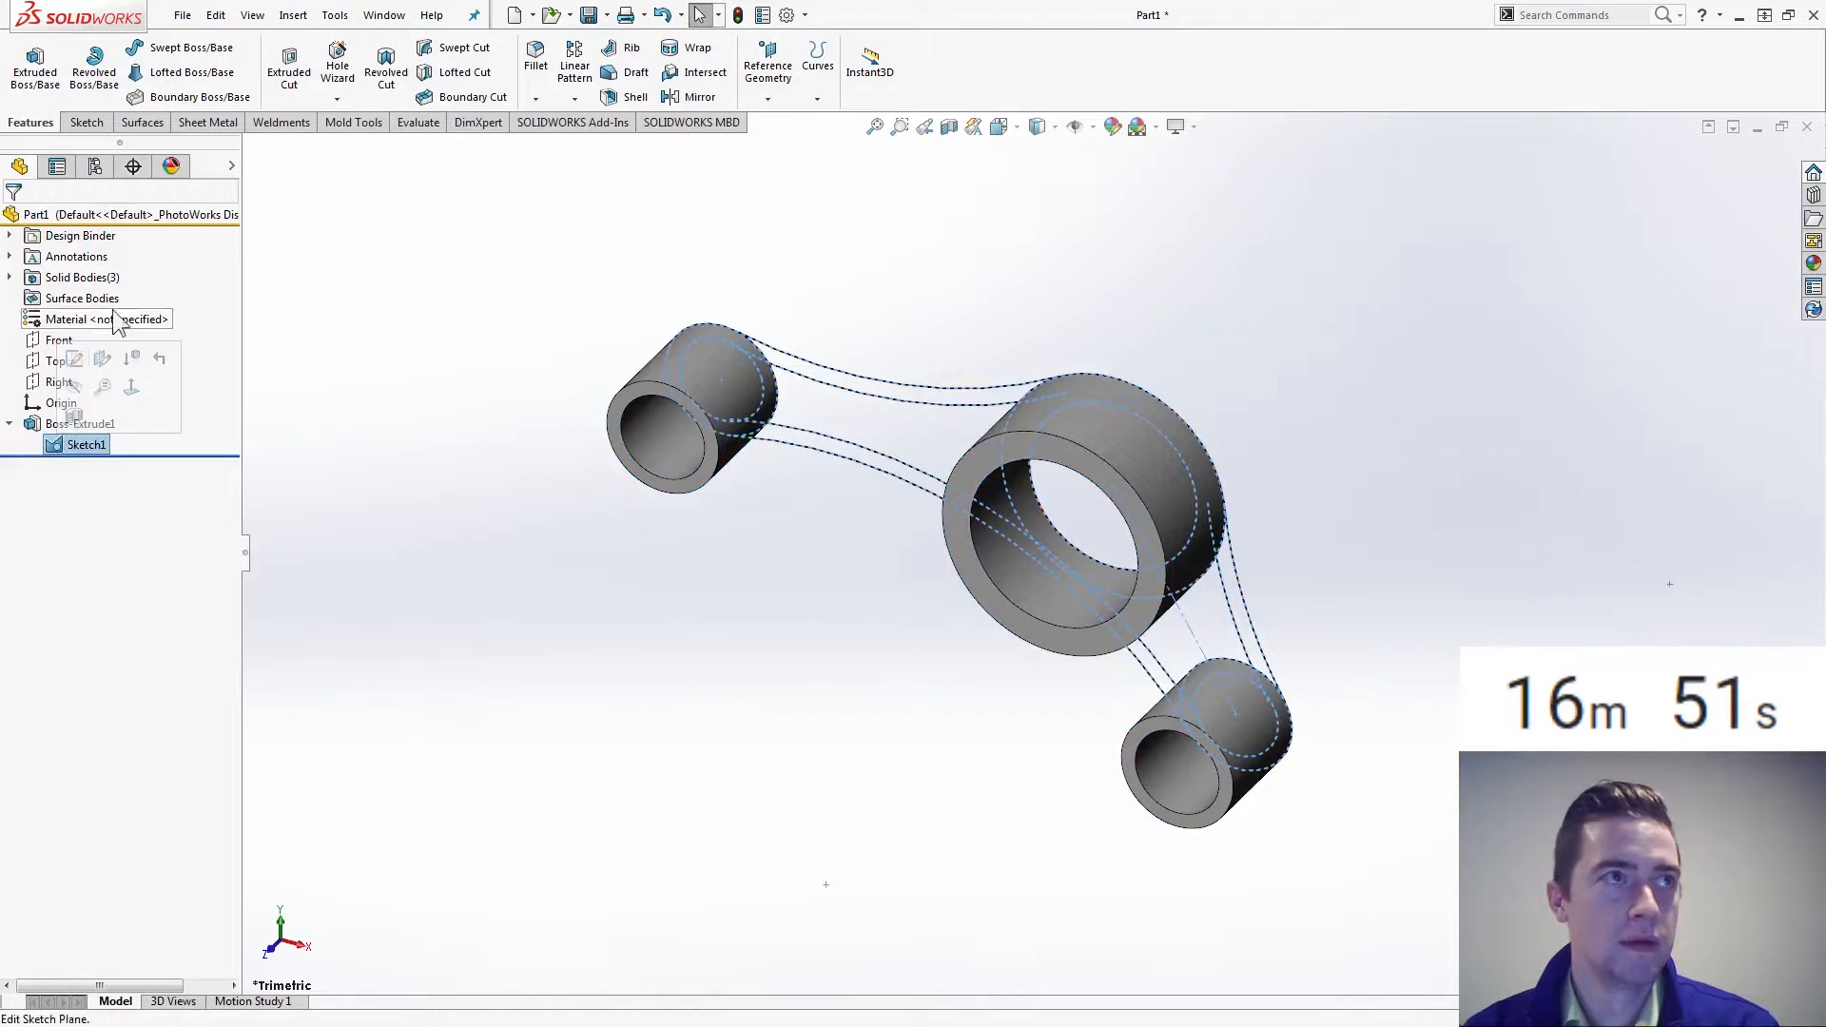
click(35, 66)
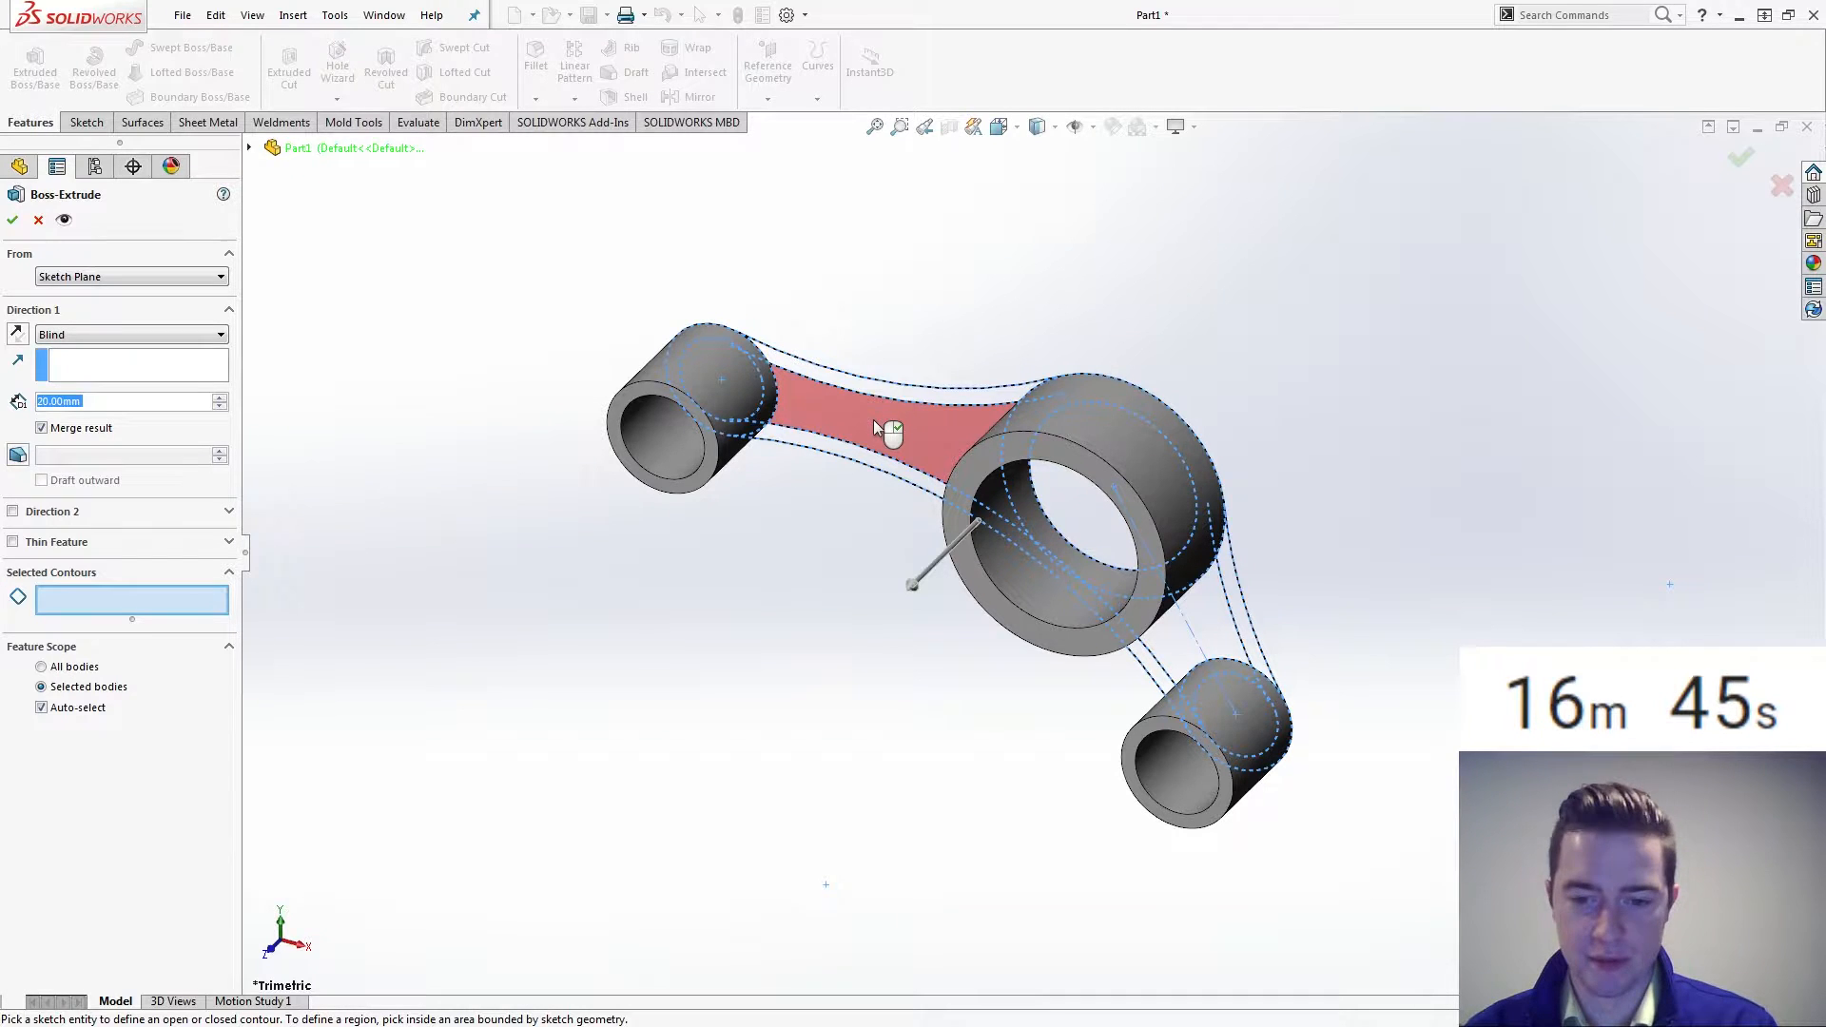
click(873, 419)
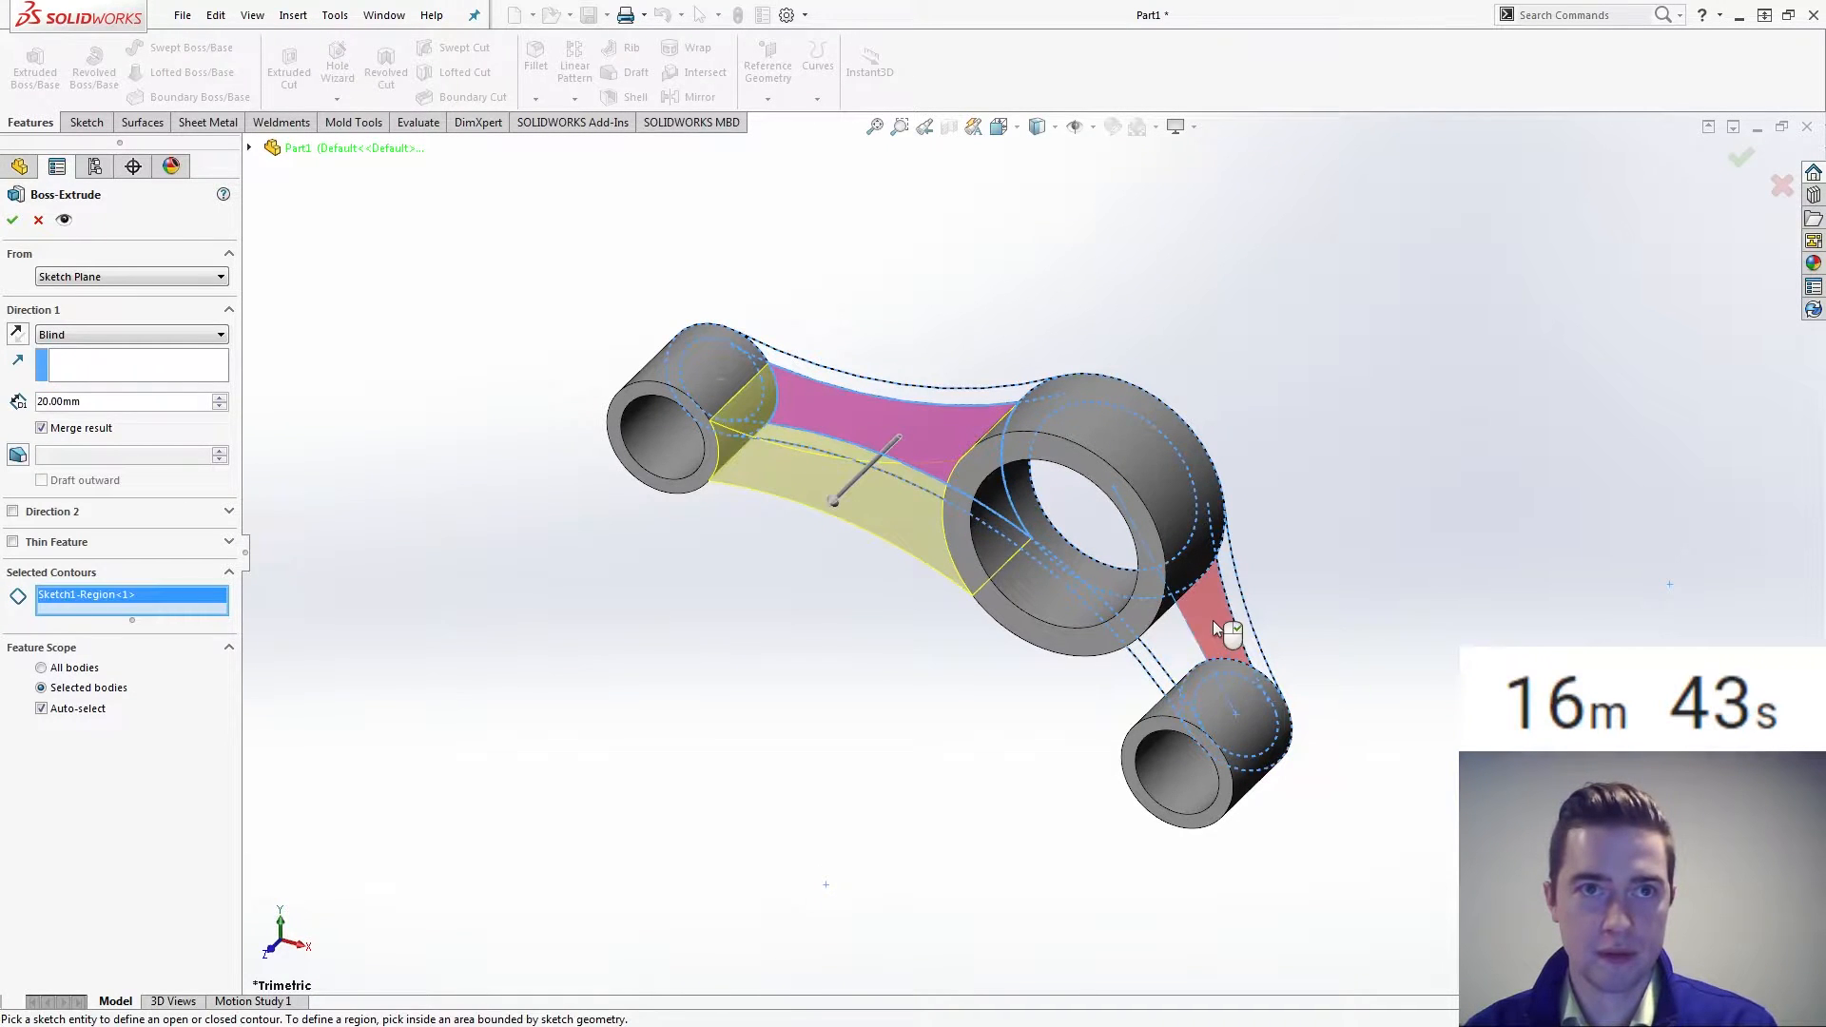
click(1183, 640)
click(1180, 637)
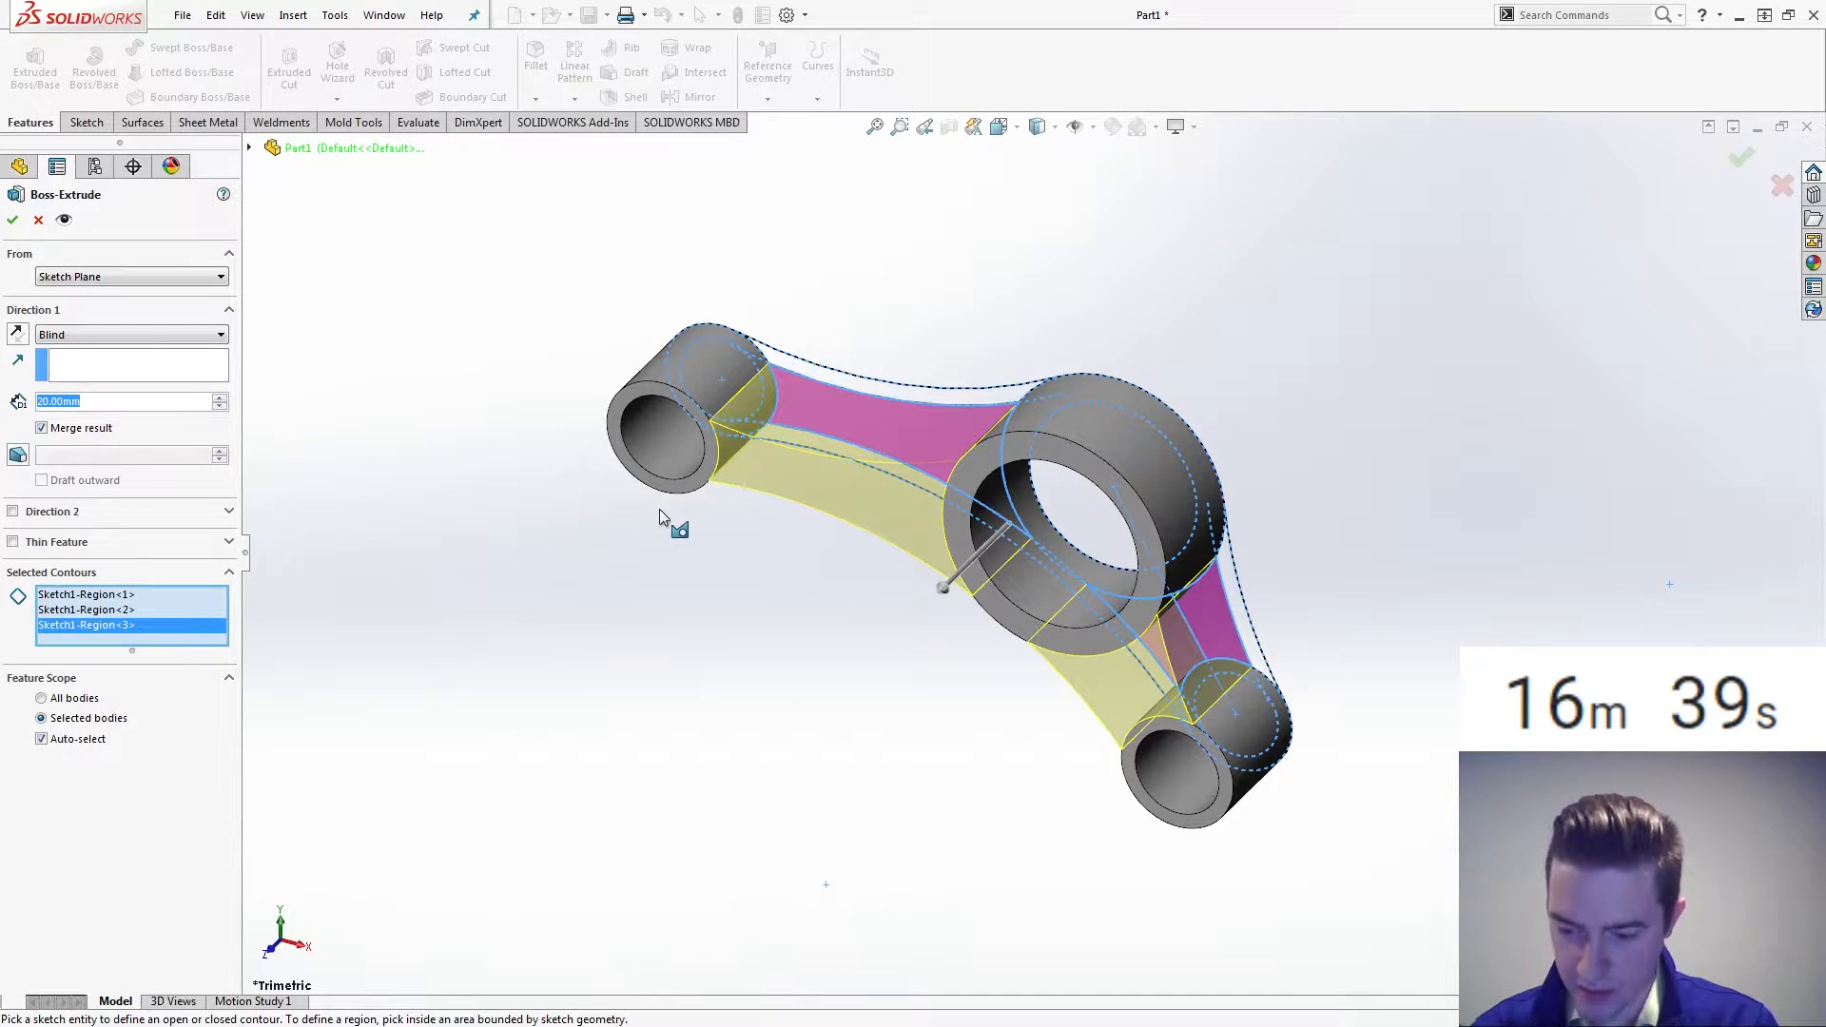
text(3)
key(Return)
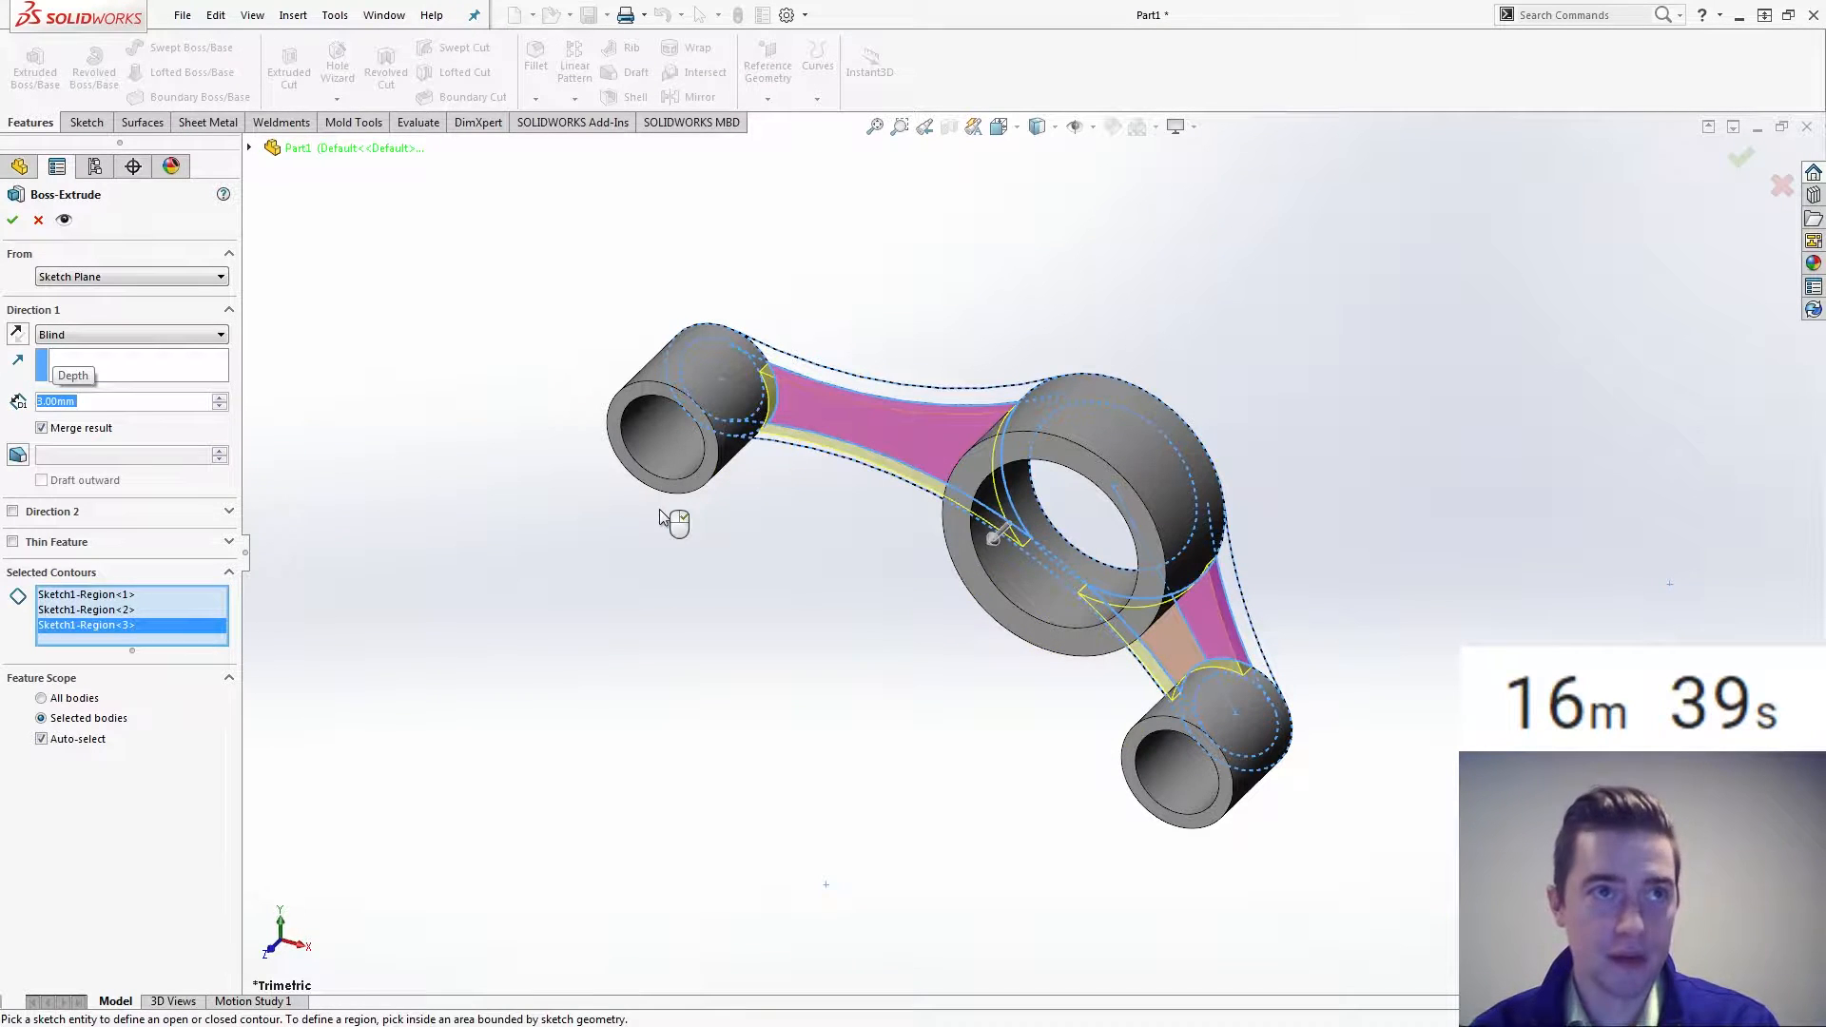
click(12, 222)
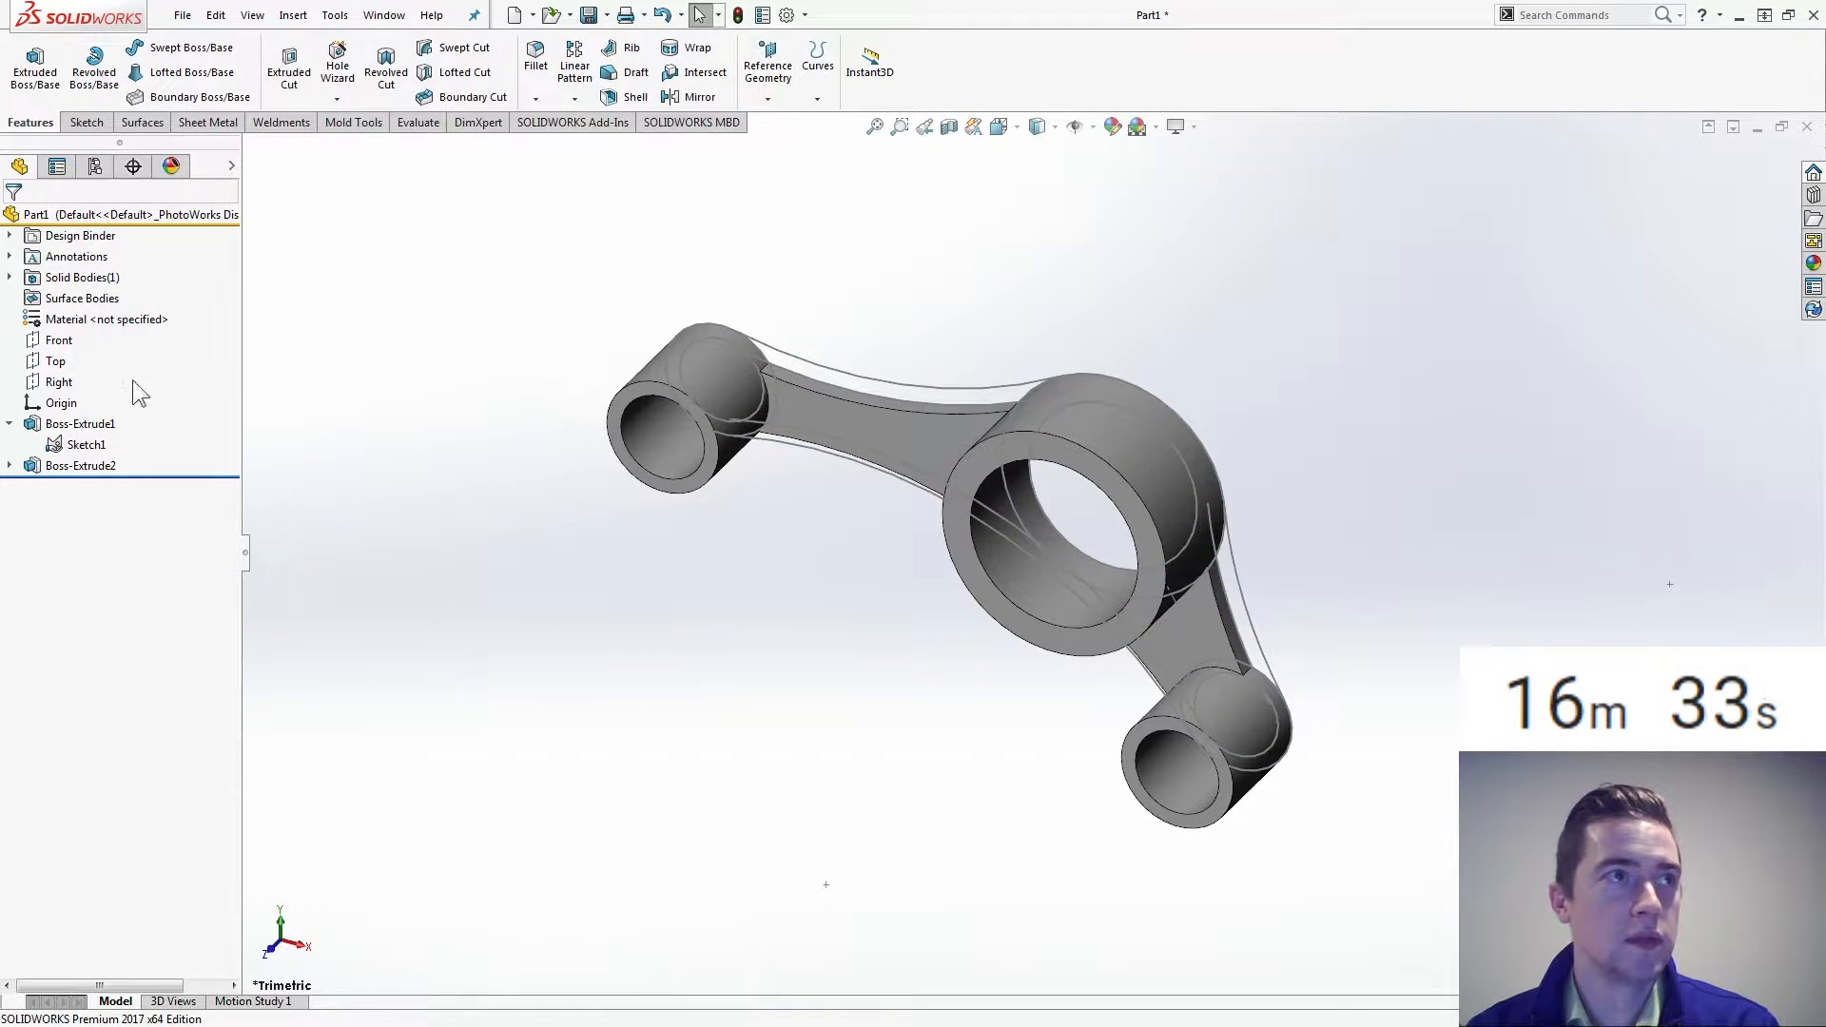
Start another extrusion from the same sketch, selecting the three narrow strips between the R80 arcs and their offsets as contours
click(85, 444)
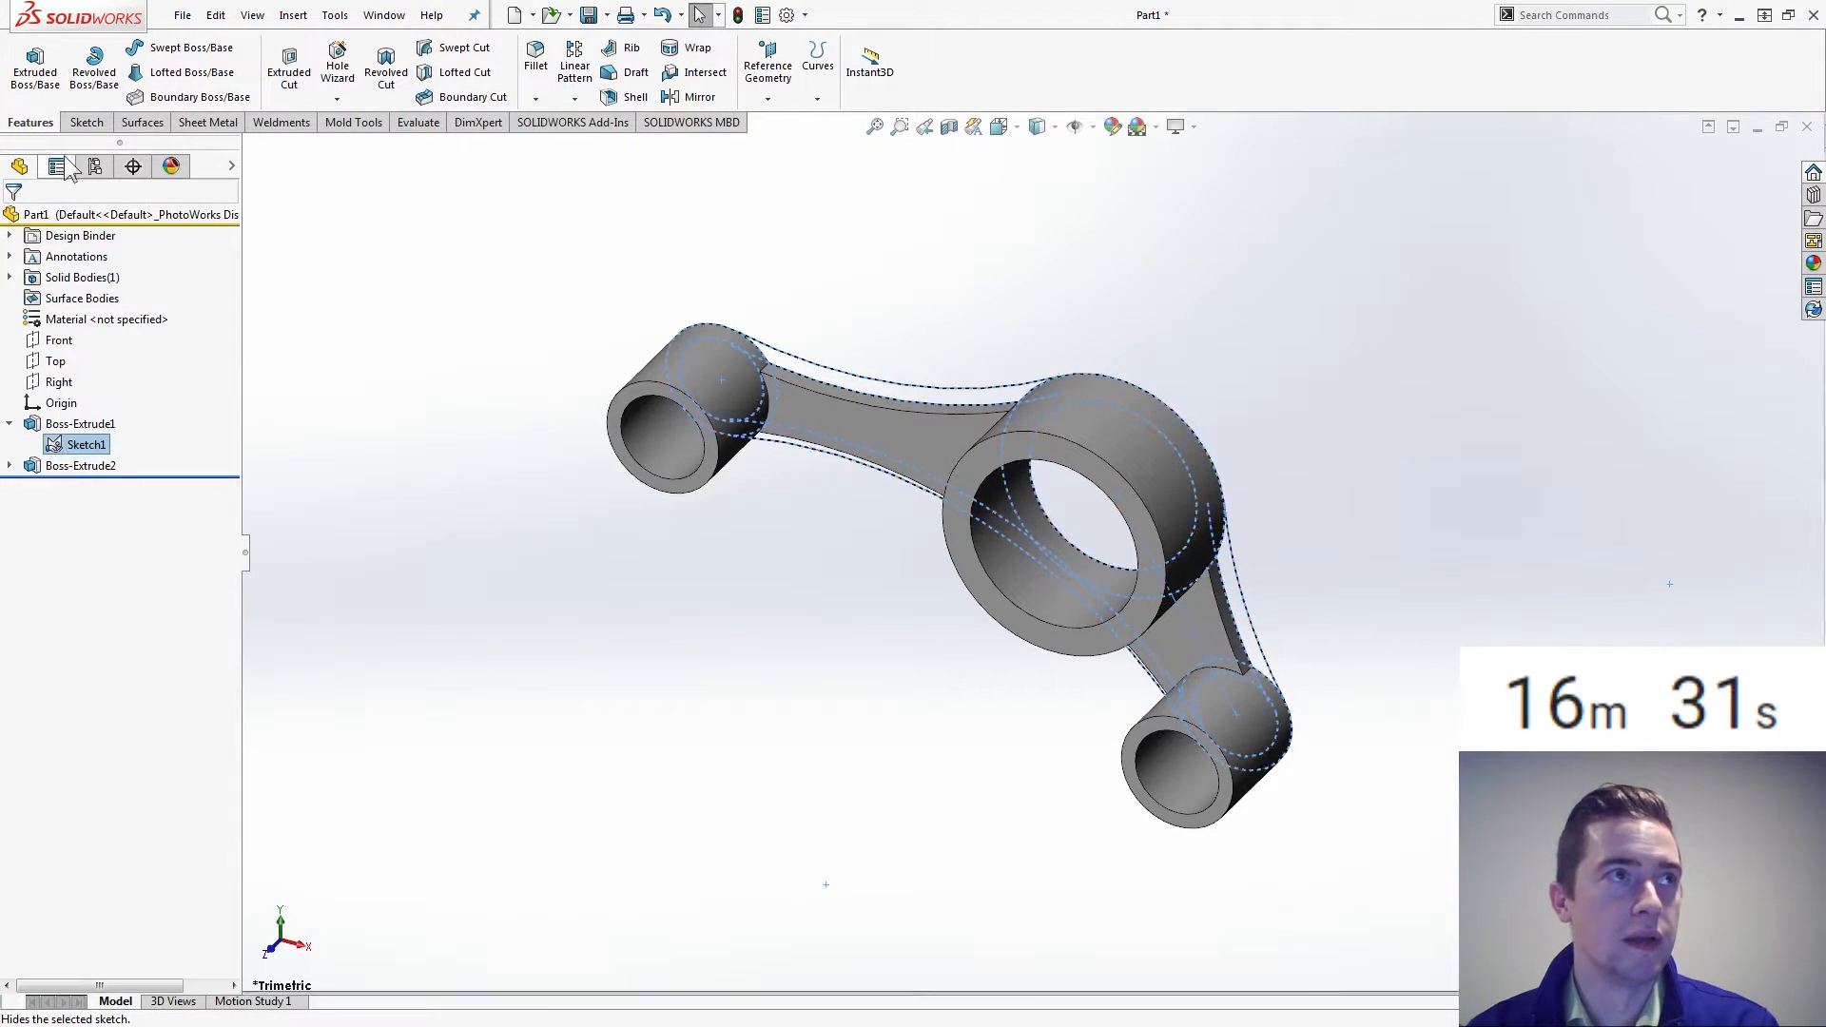
click(913, 399)
scroll(924, 487, down, 2)
scroll(924, 488, down, 3)
click(885, 478)
scroll(885, 477, up, 4)
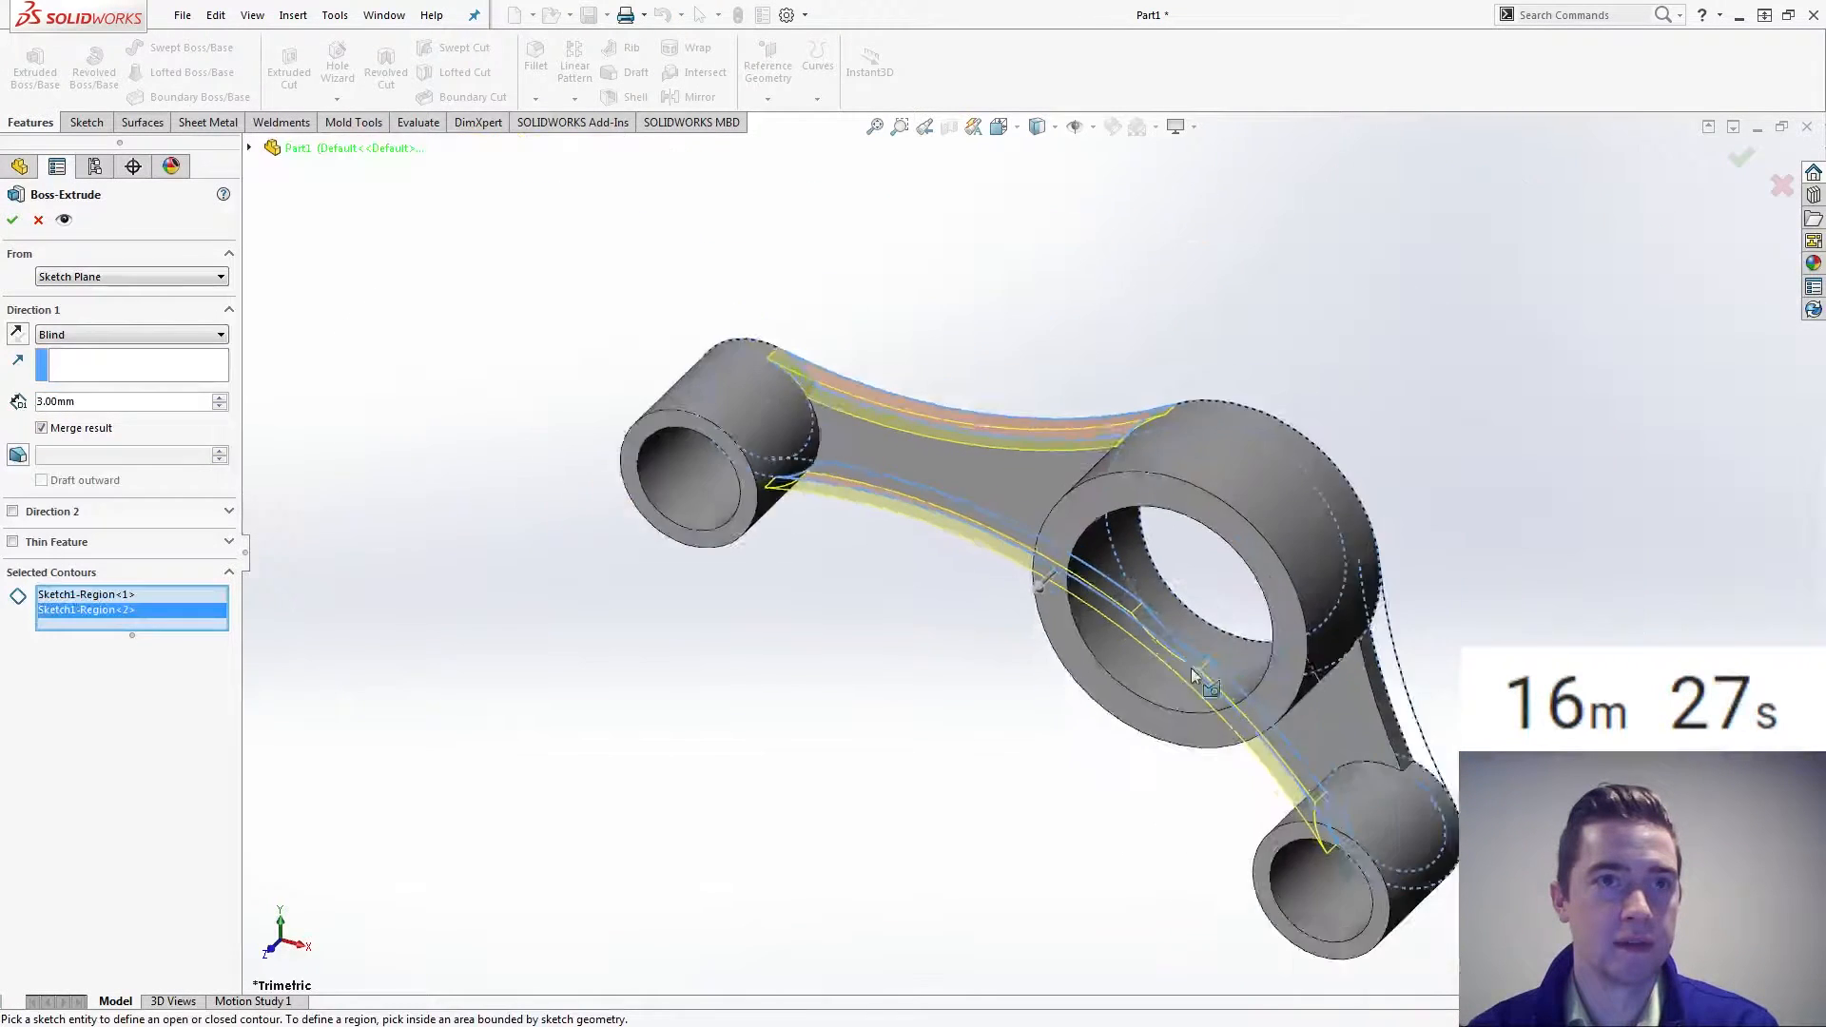
scroll(1329, 651, down, 1)
scroll(1329, 651, down, 3)
click(1250, 675)
scroll(849, 545, up, 4)
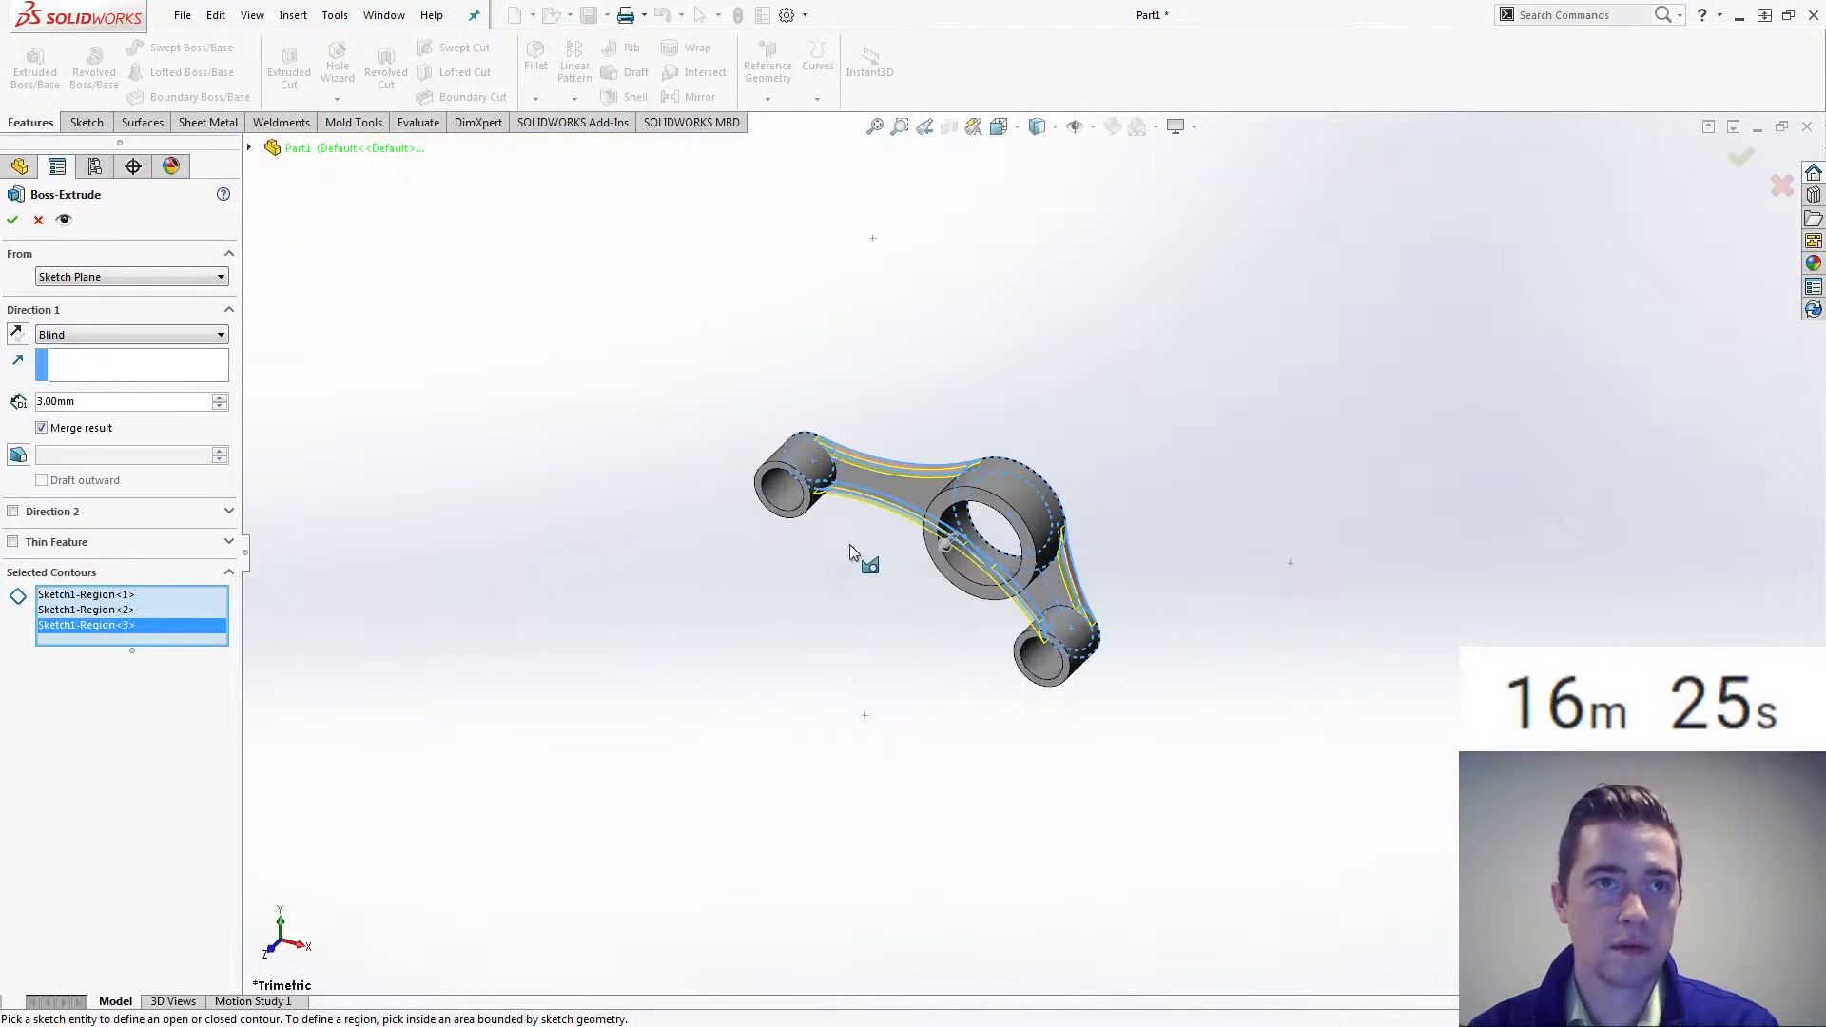
scroll(1155, 585, down, 1)
scroll(1154, 585, down, 2)
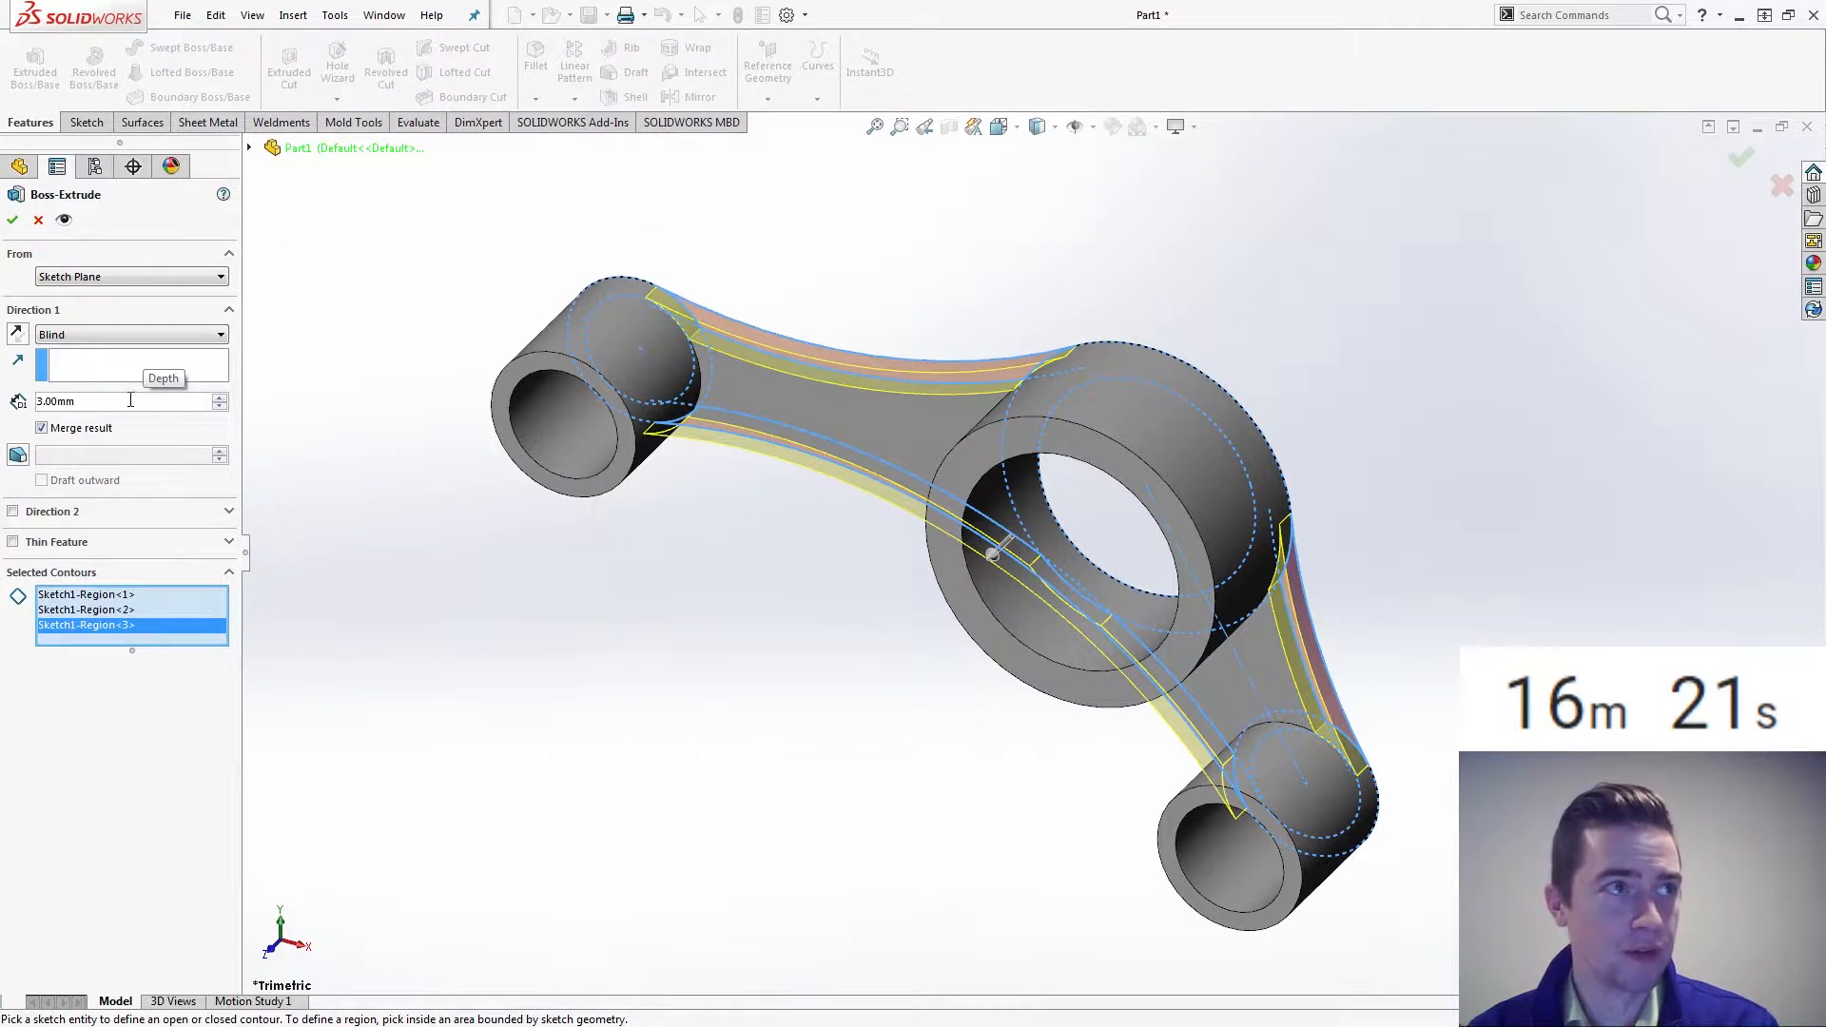
Set the rib extrusion's depth to 12 mm, complete it and hide the shared sketch
drag(131, 400, 53, 370)
text(12)
key(Return)
key(Return)
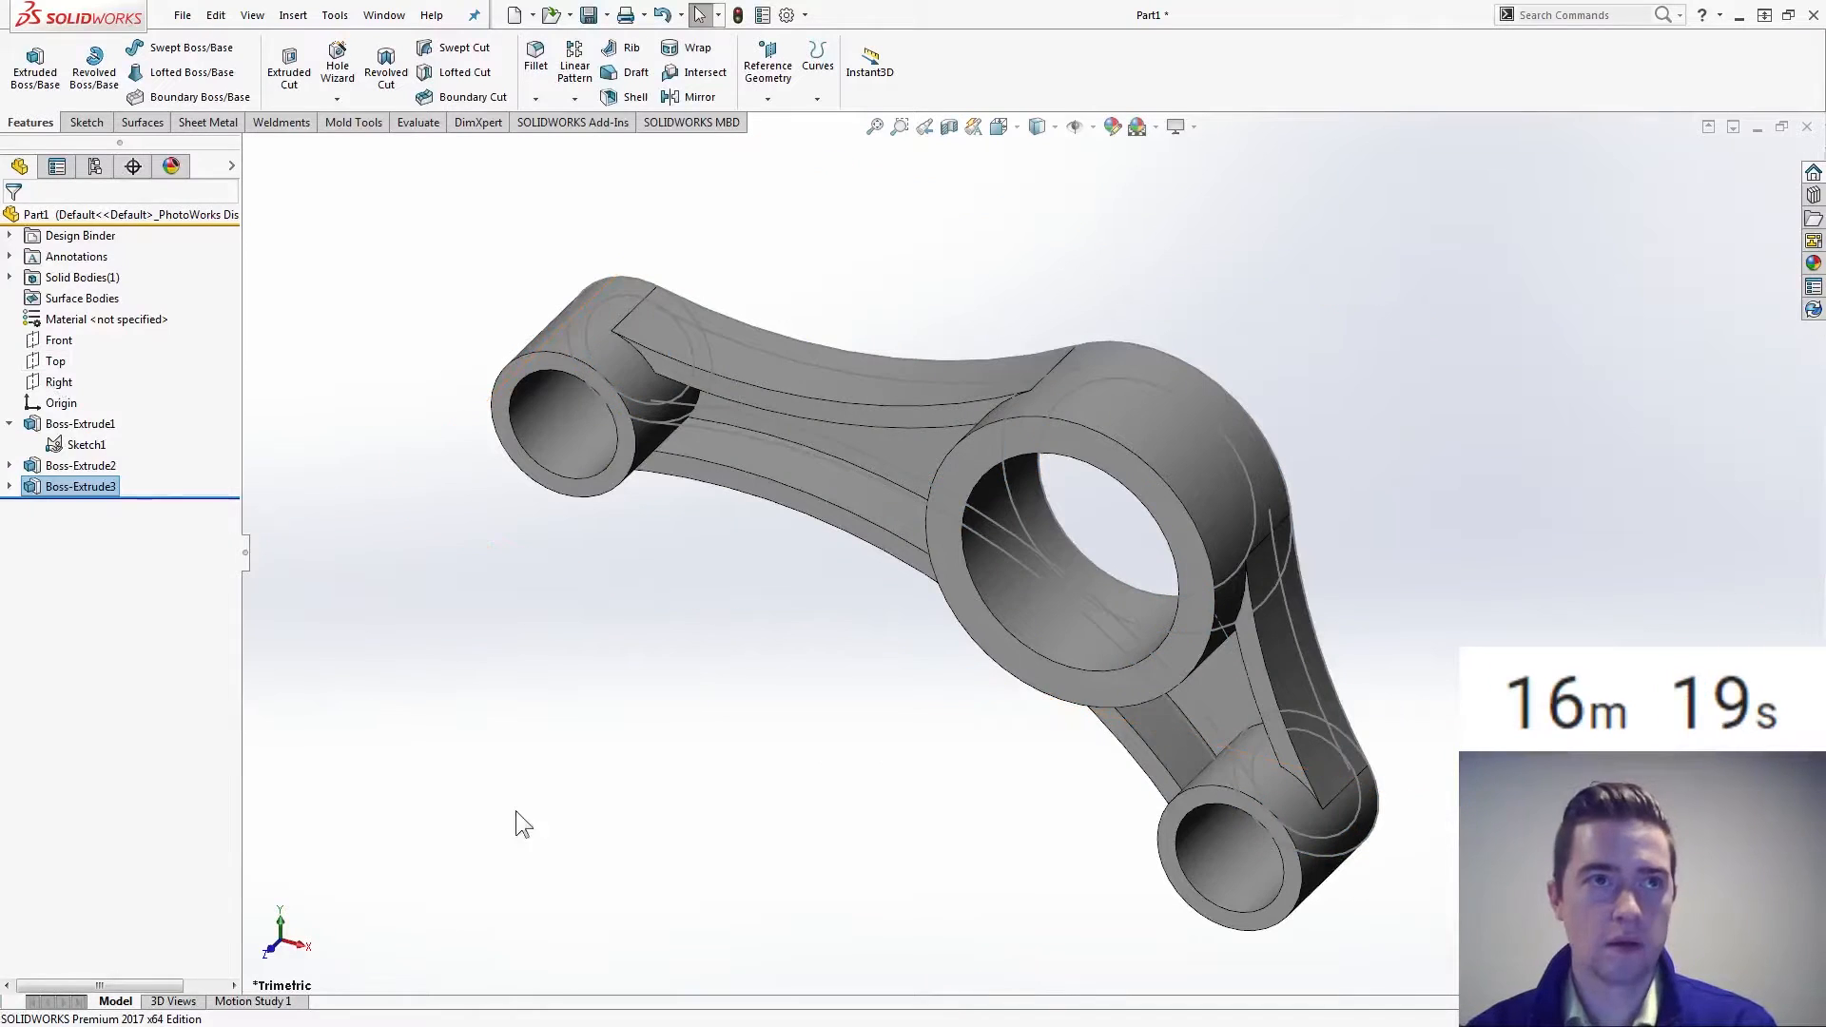
click(86, 444)
Start a constant-size fillet with a 1.5 mm radius and select the two recessed web faces between the bosses
mouse_move(676, 702)
middle_down()
mouse_move(896, 833)
mouse_move(874, 829)
middle_up()
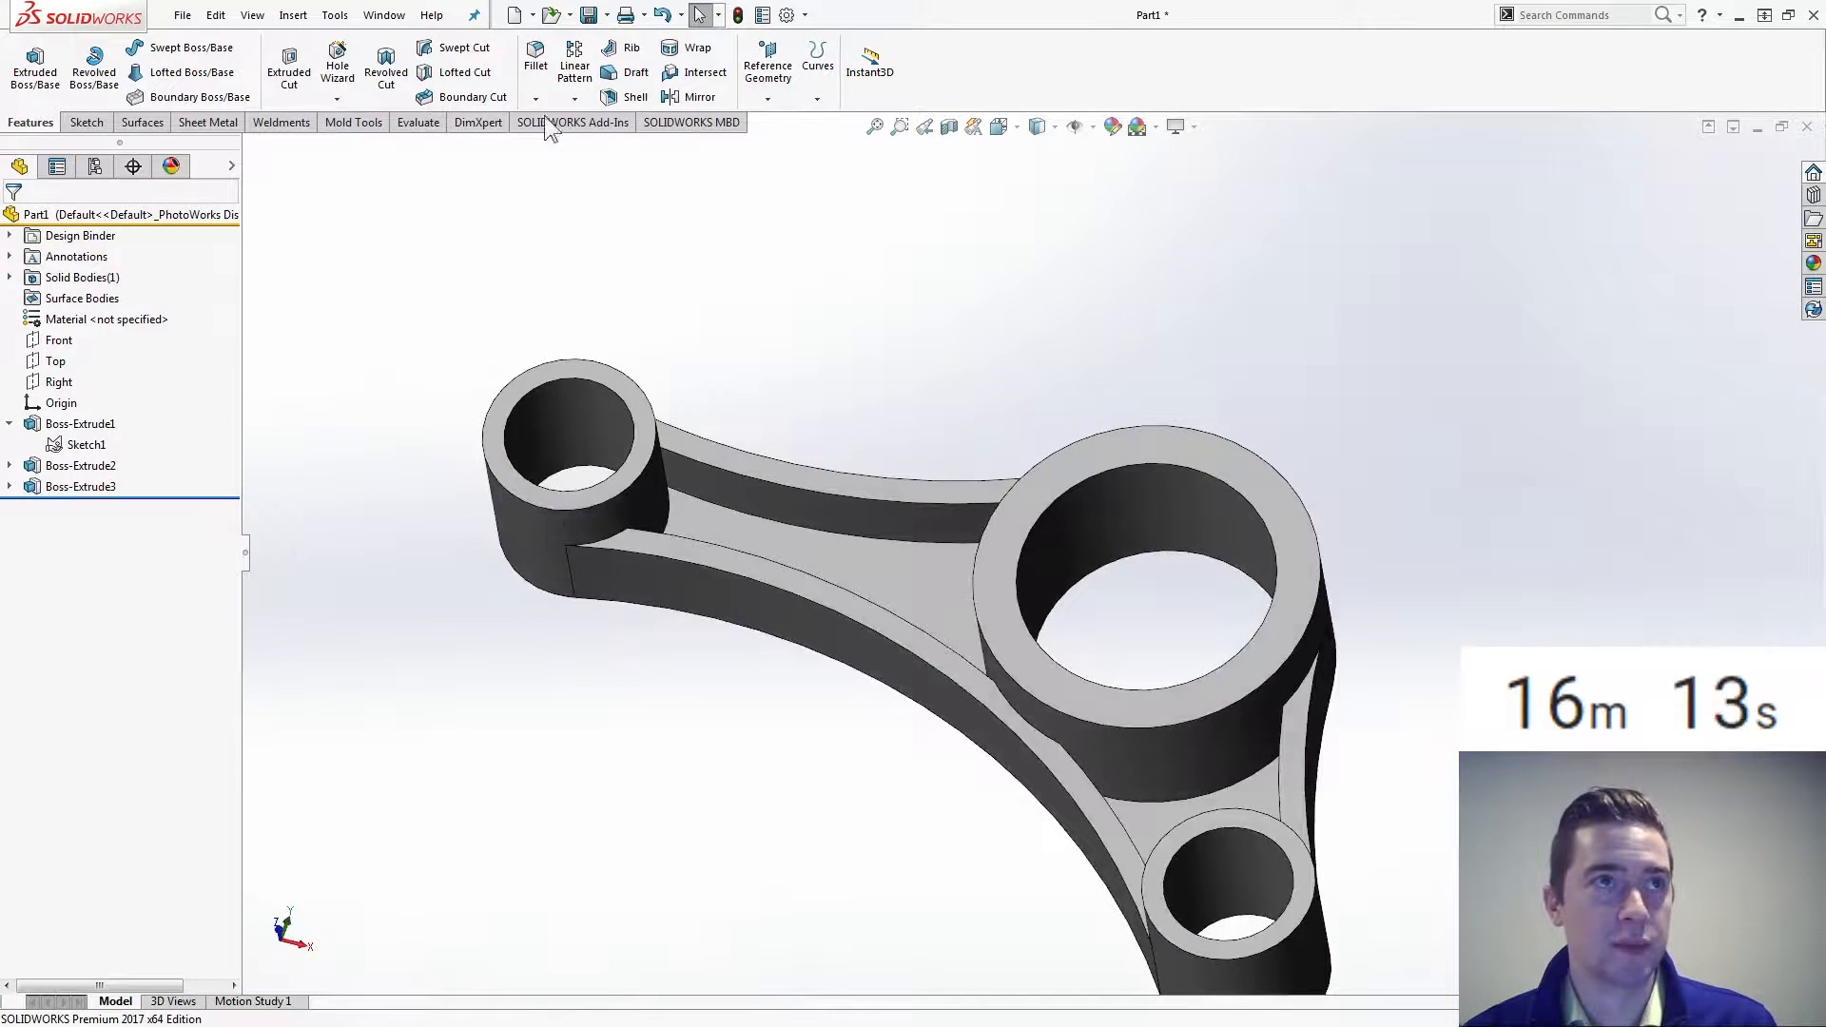
click(536, 55)
middle_drag(348, 618, 366, 675)
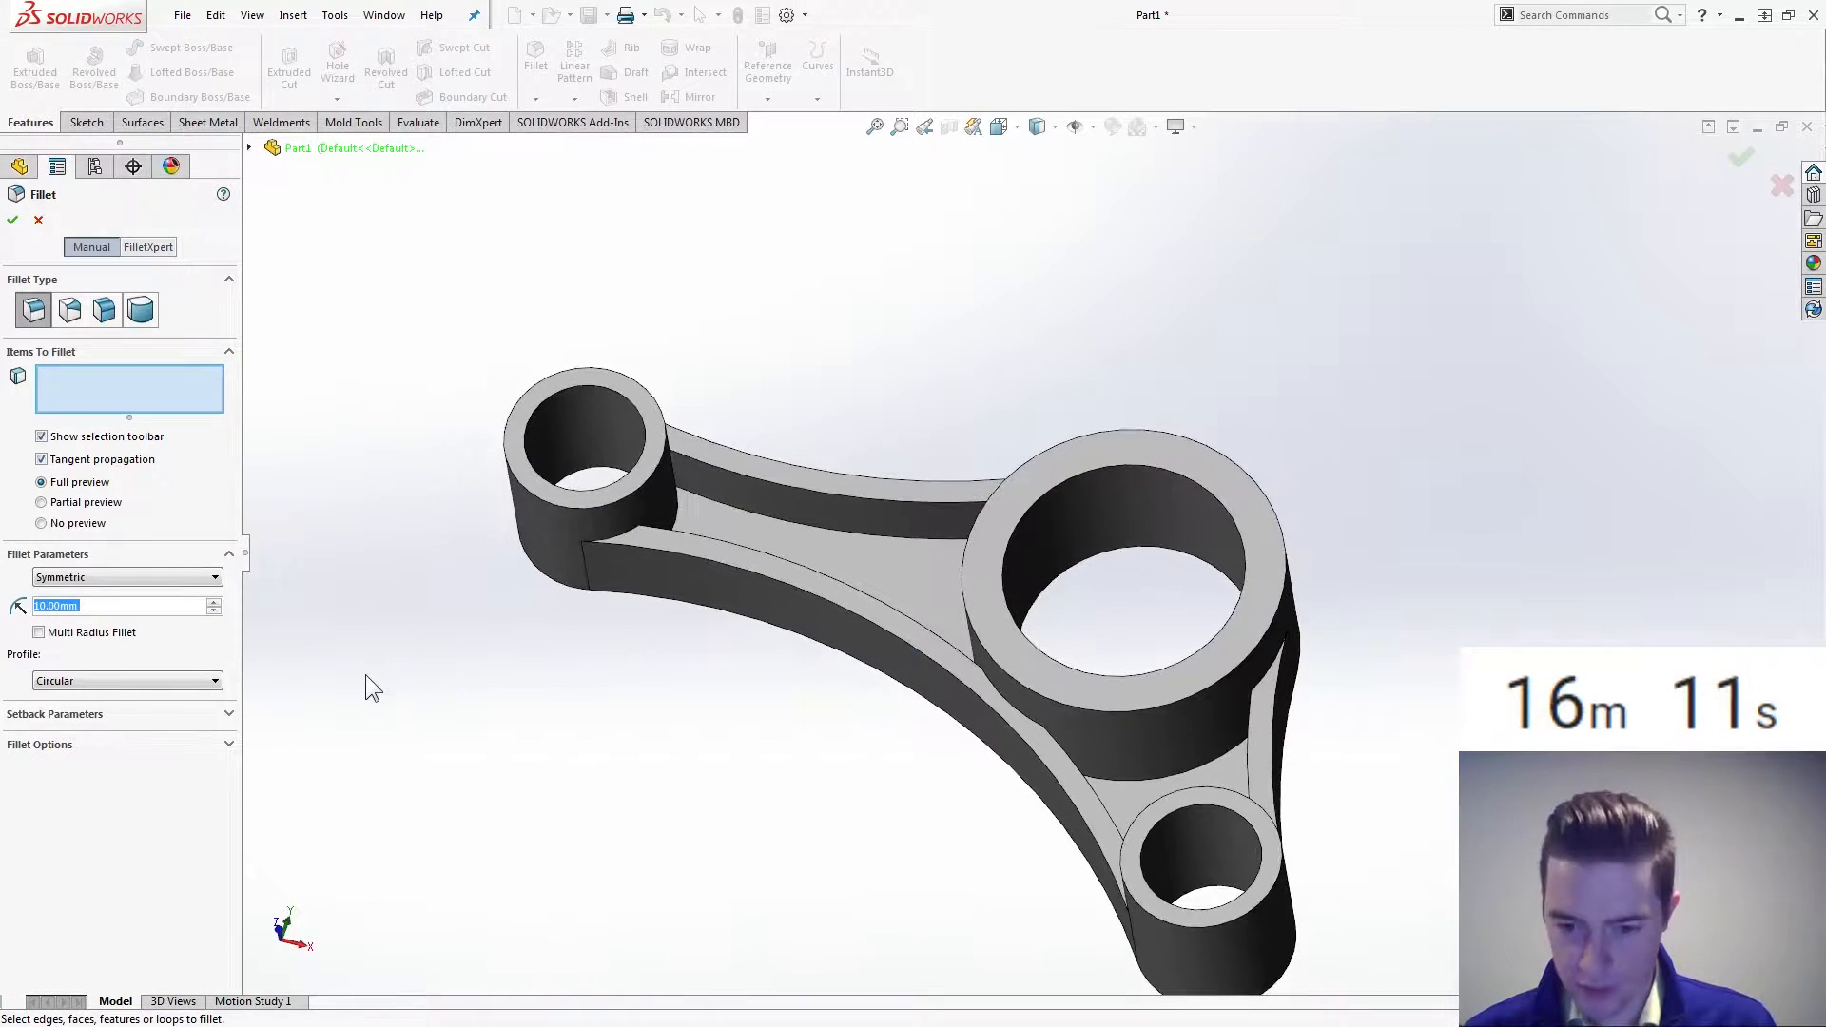
text(1.5)
key(Return)
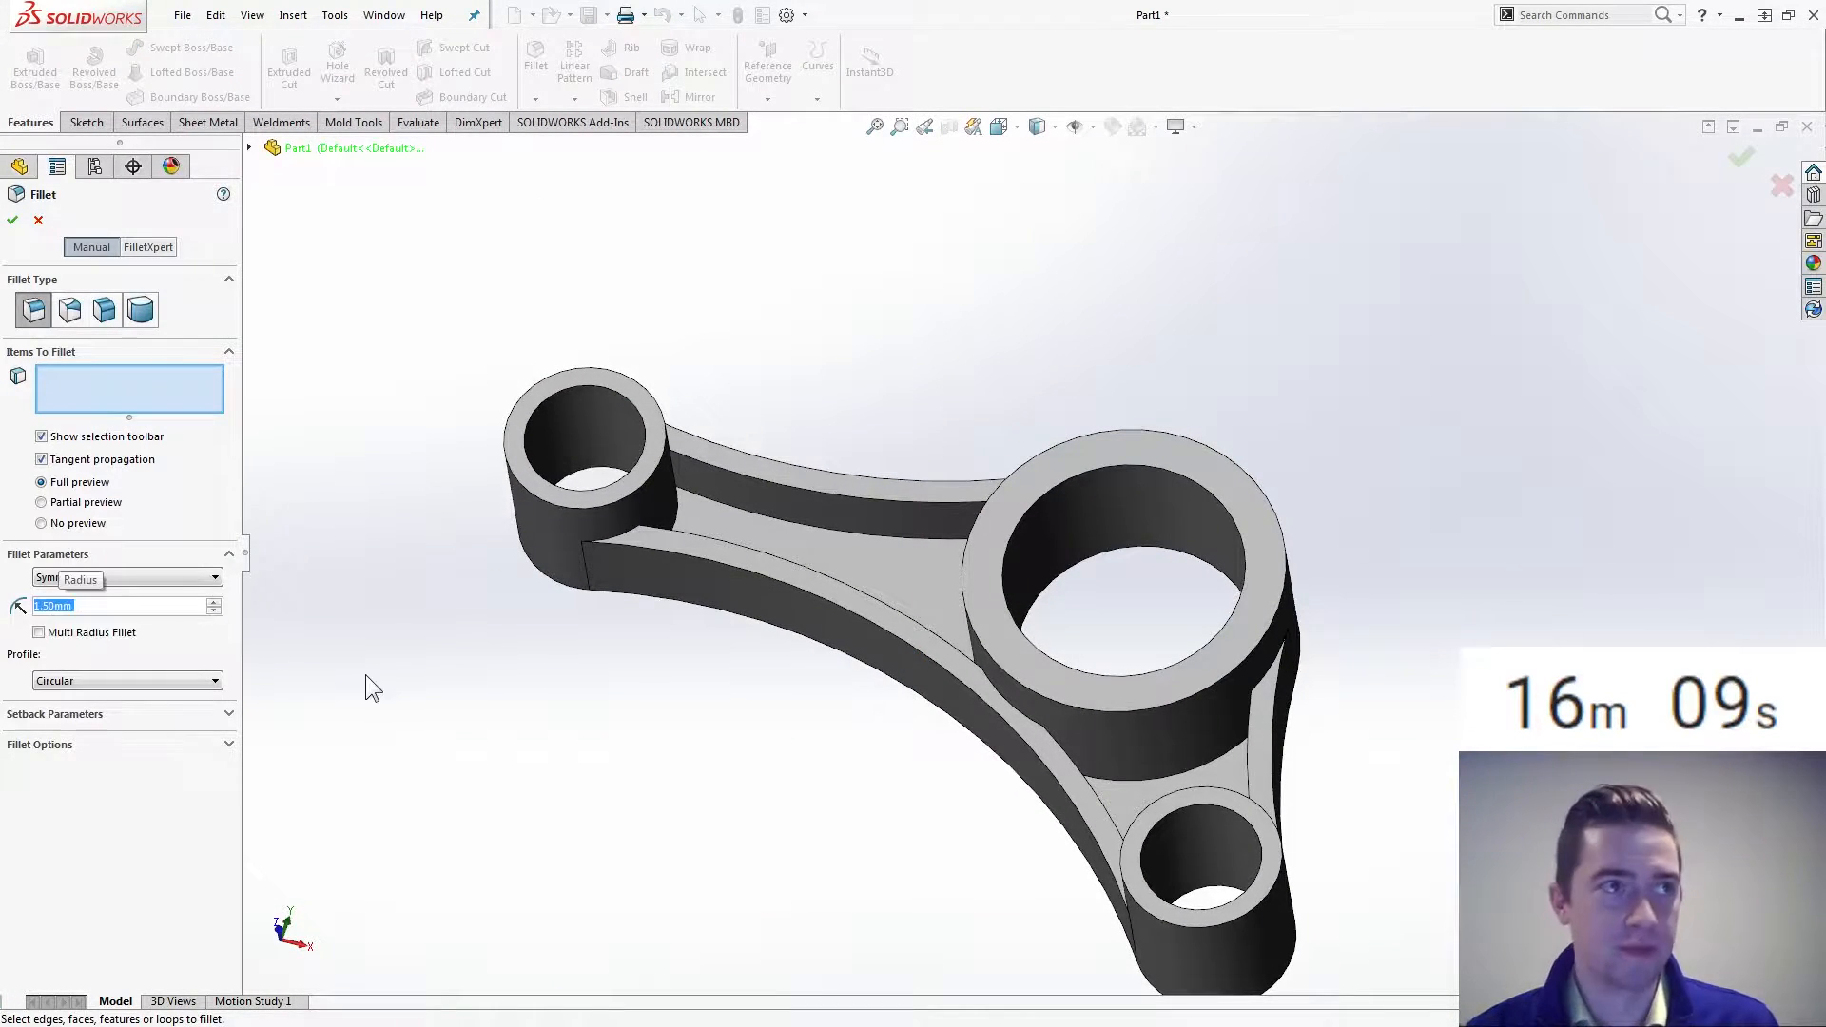
click(911, 577)
click(1101, 801)
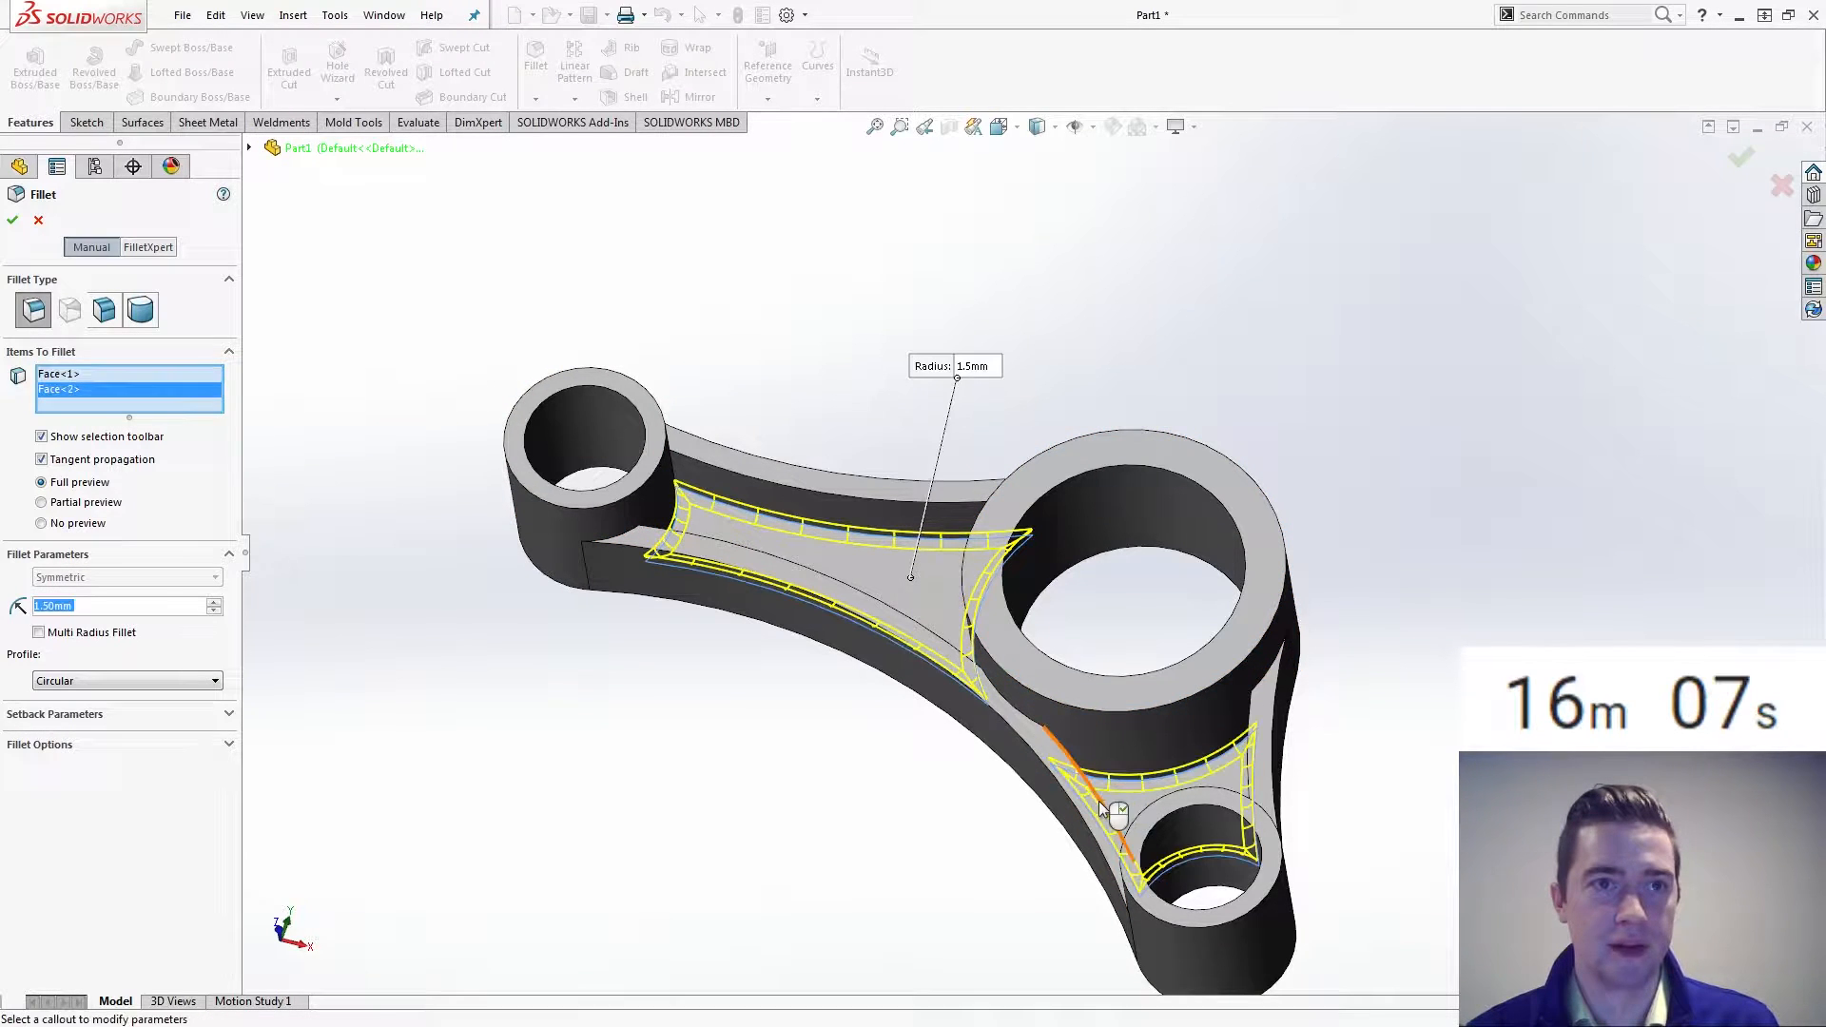
Add the remaining rib and web faces around the bosses to the fillet selection and complete the fillet
middle_drag(1121, 748, 1207, 795)
click(985, 804)
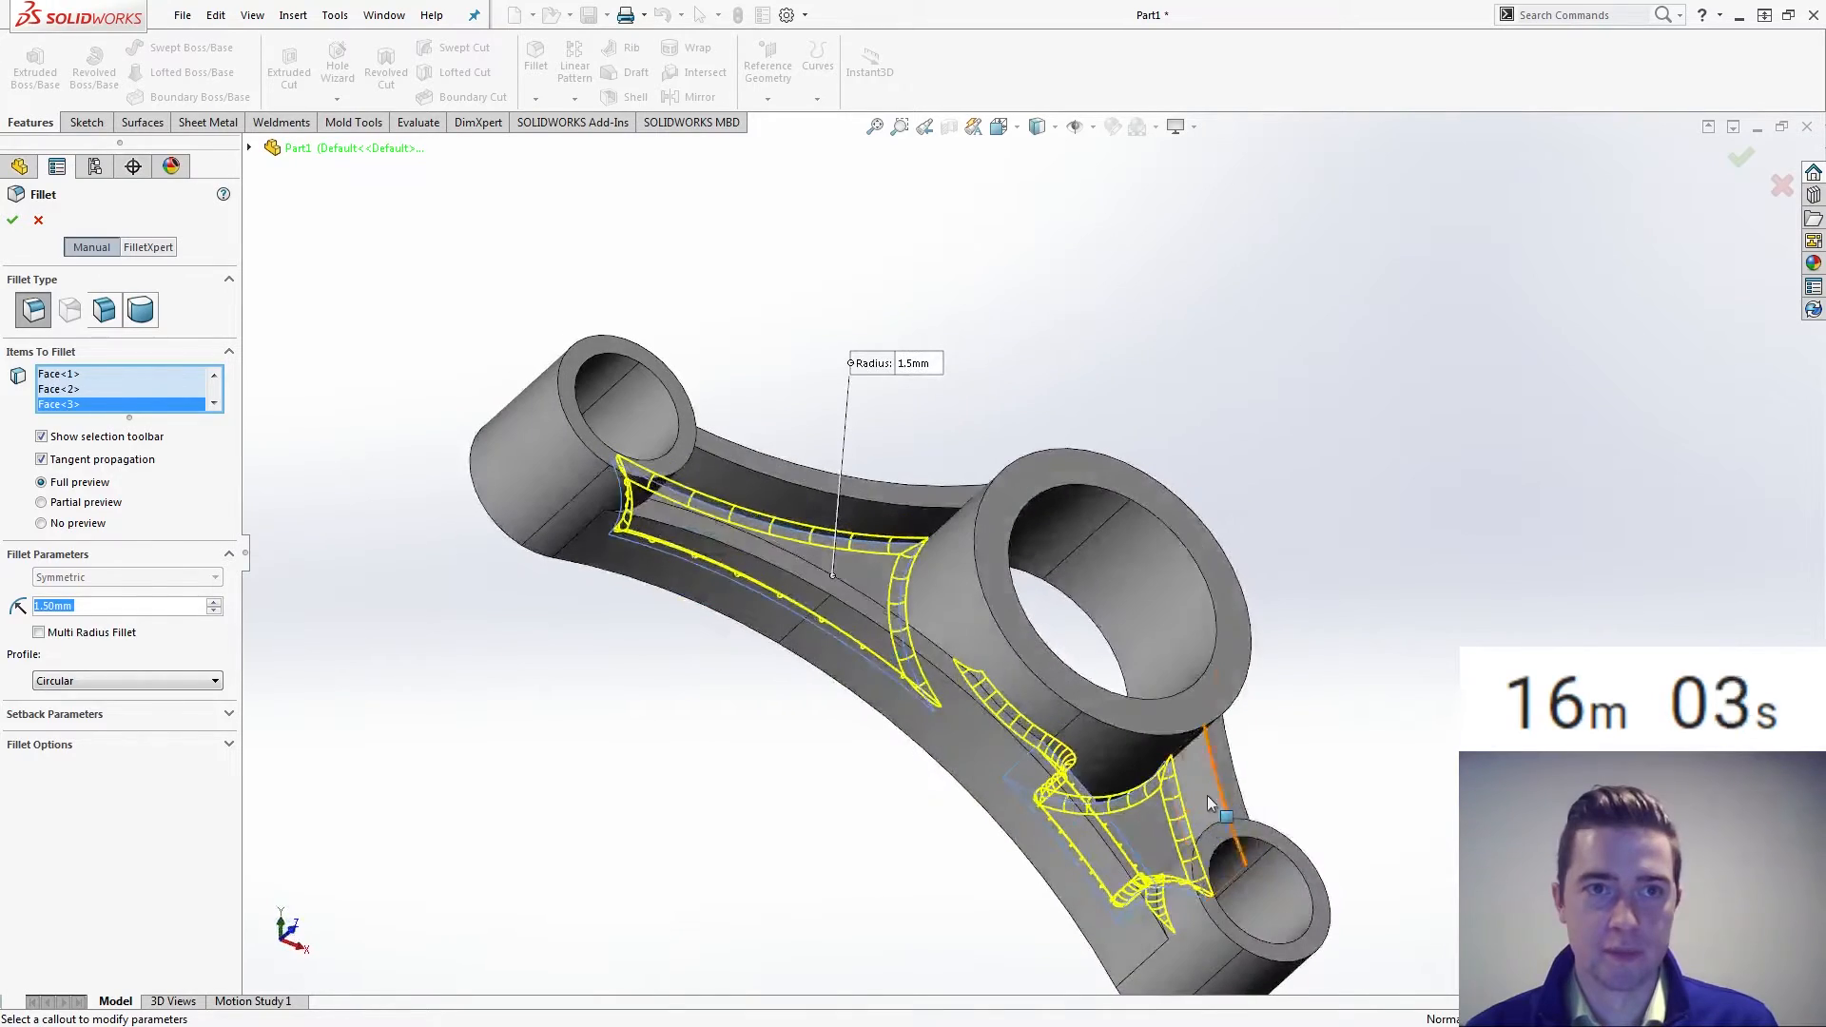
click(1204, 796)
middle_drag(926, 594, 328, 449)
click(876, 550)
click(919, 605)
click(13, 221)
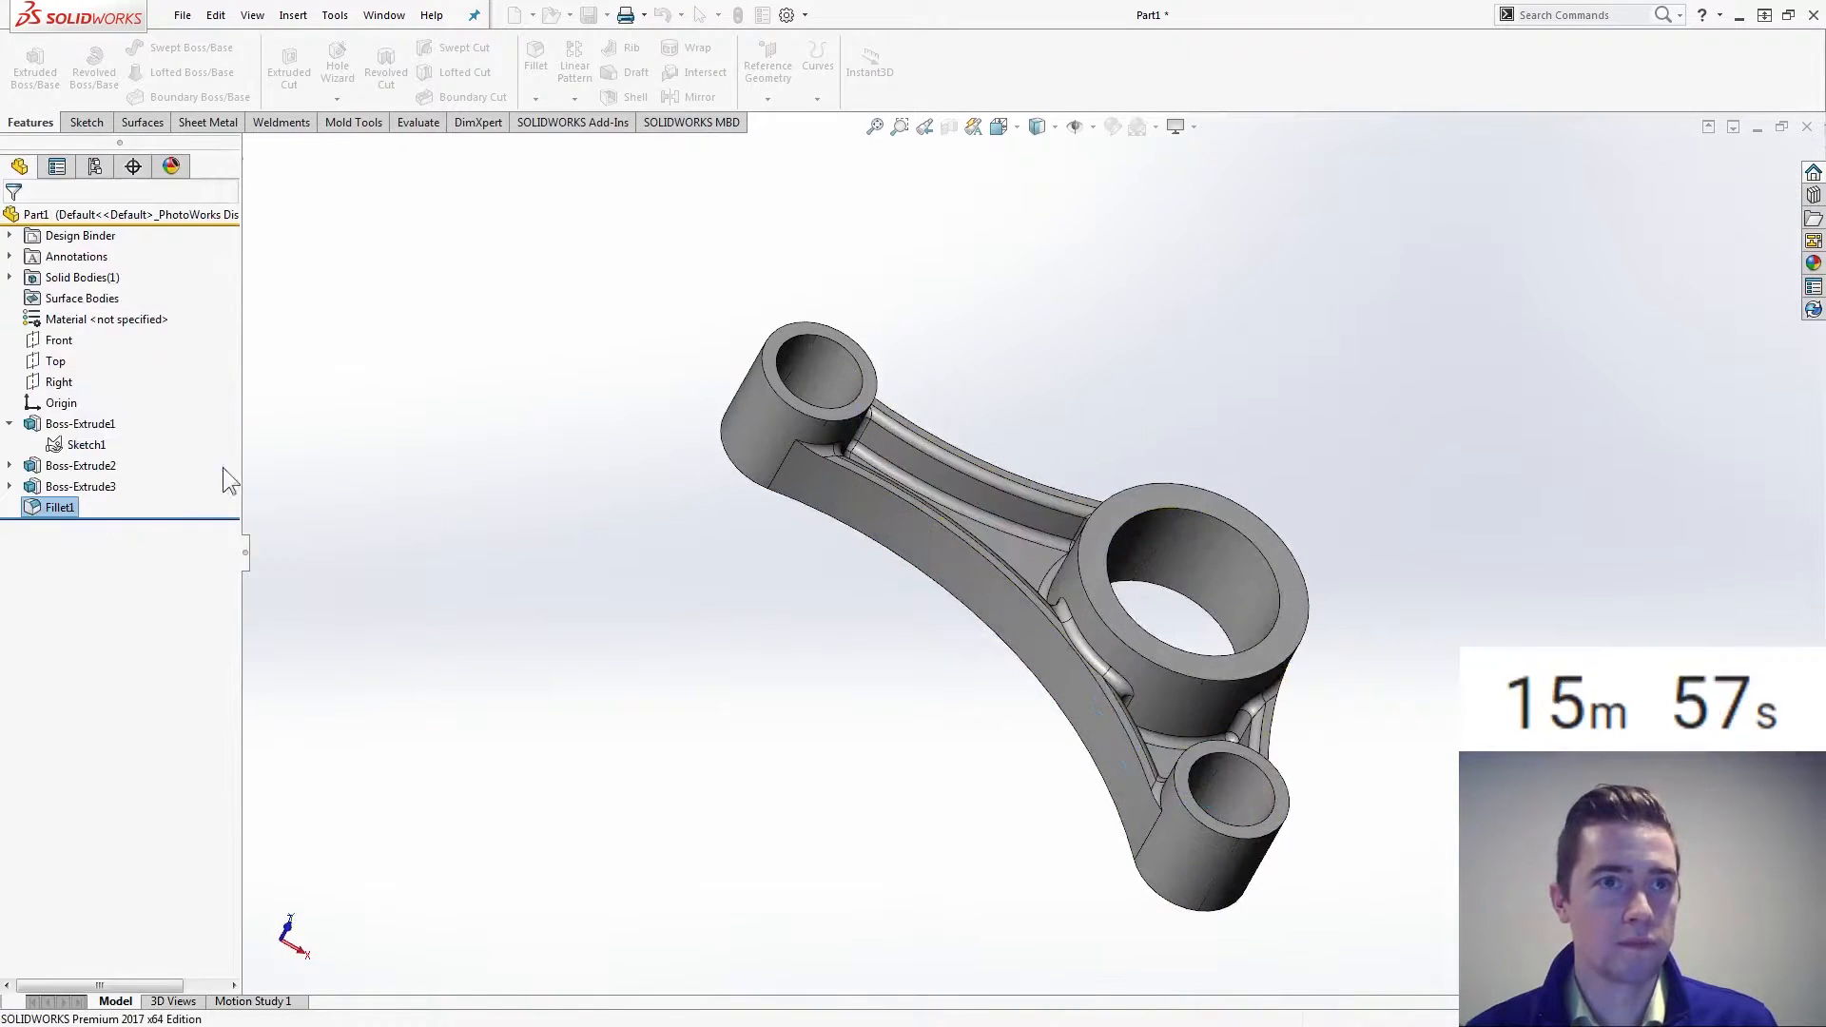
Apply a red appearance (RGB 255, 0, 0) to the fillet feature
click(57, 509)
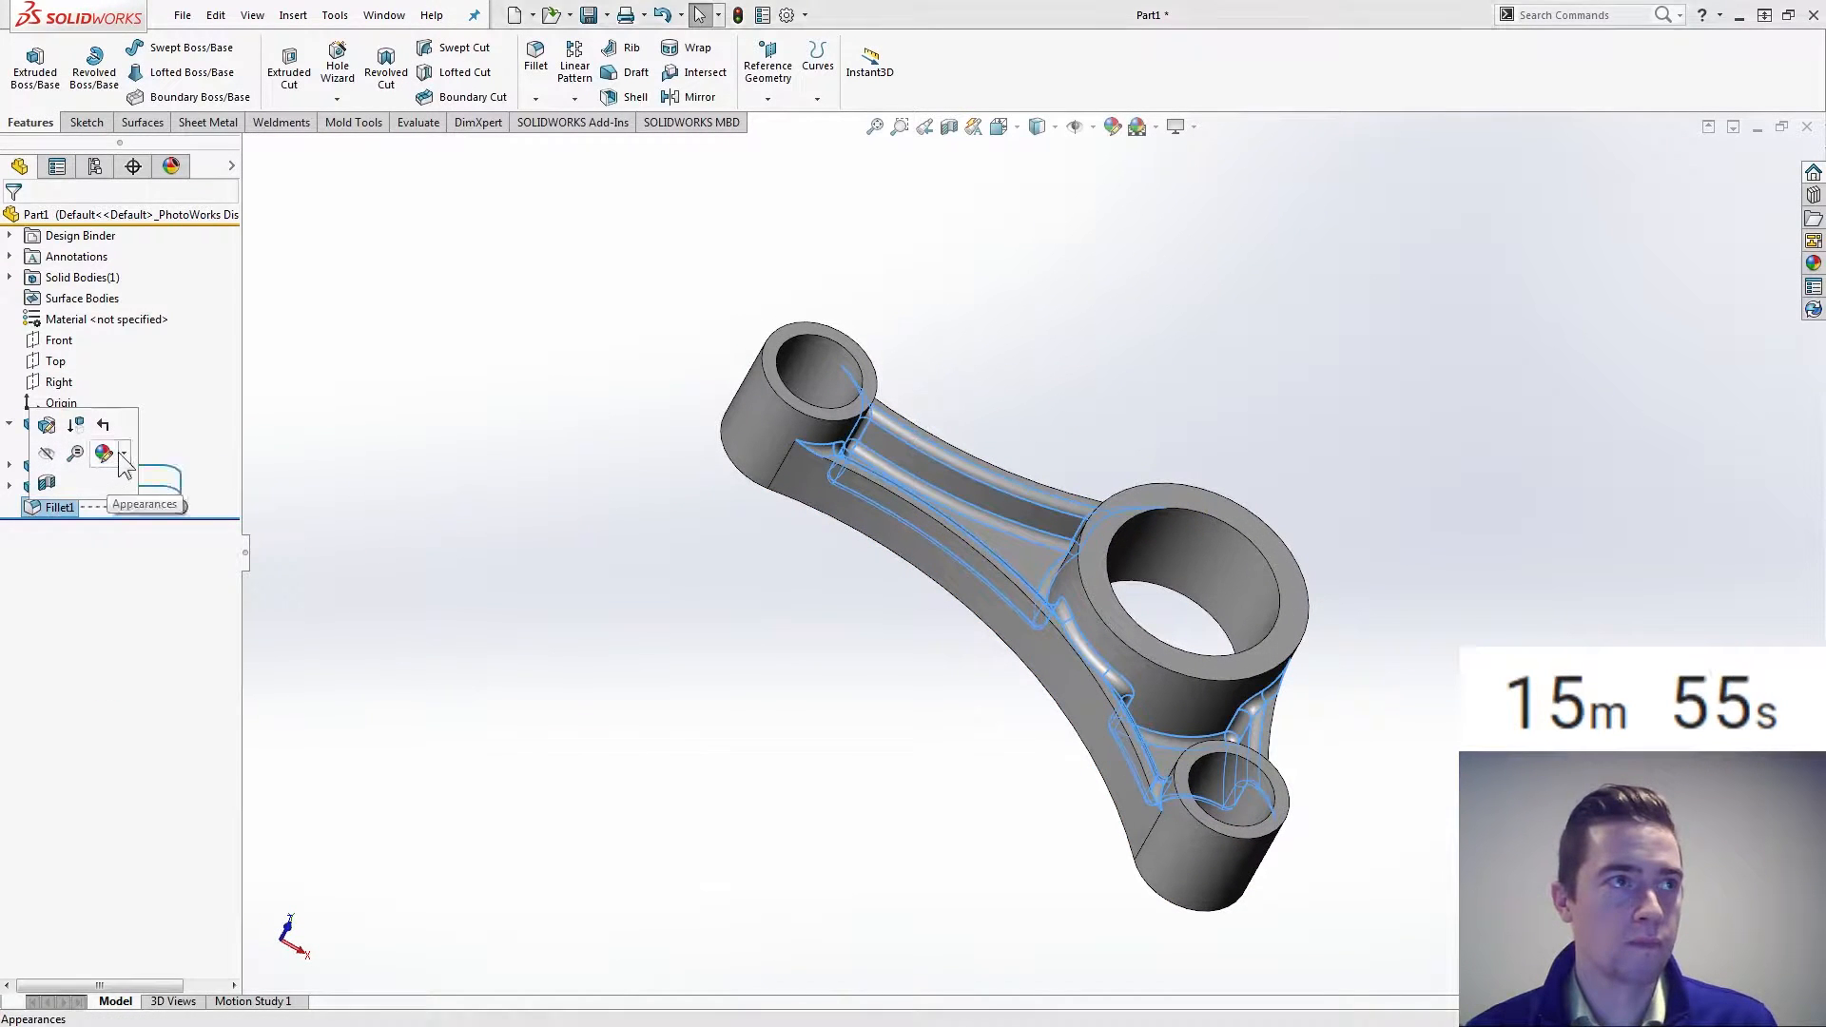
click(106, 454)
click(204, 507)
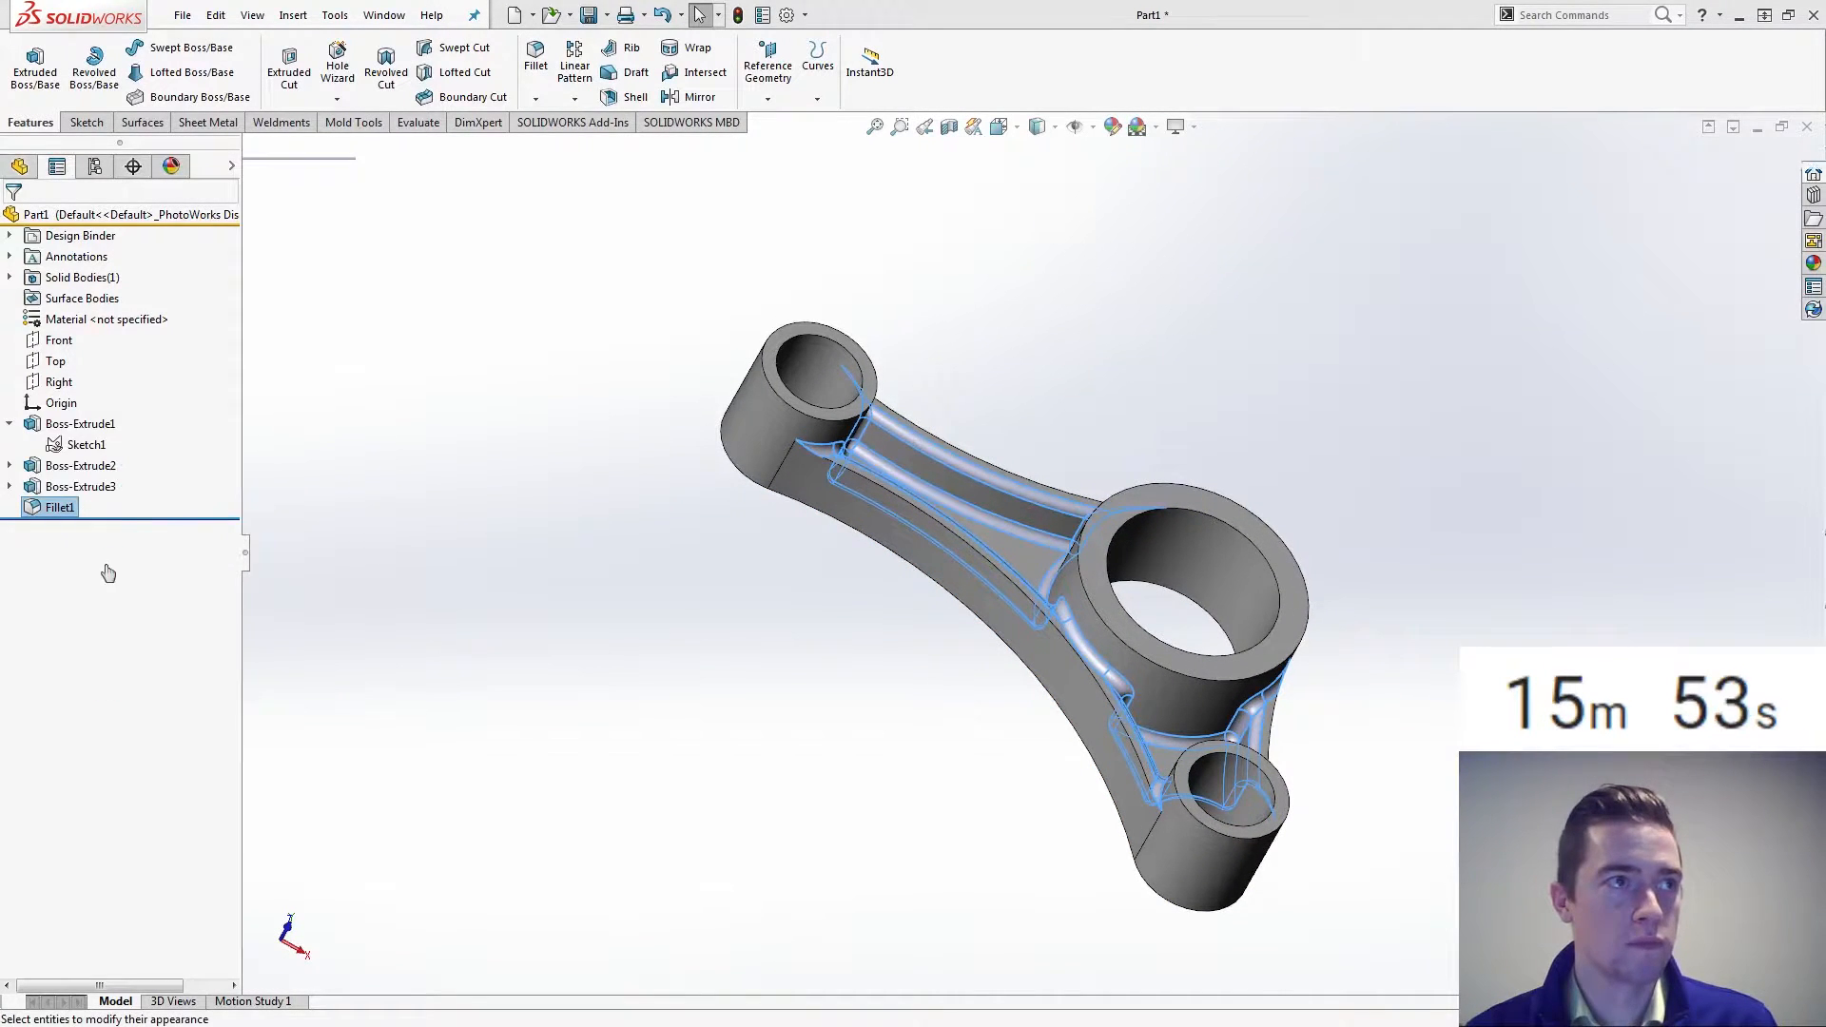
click(73, 613)
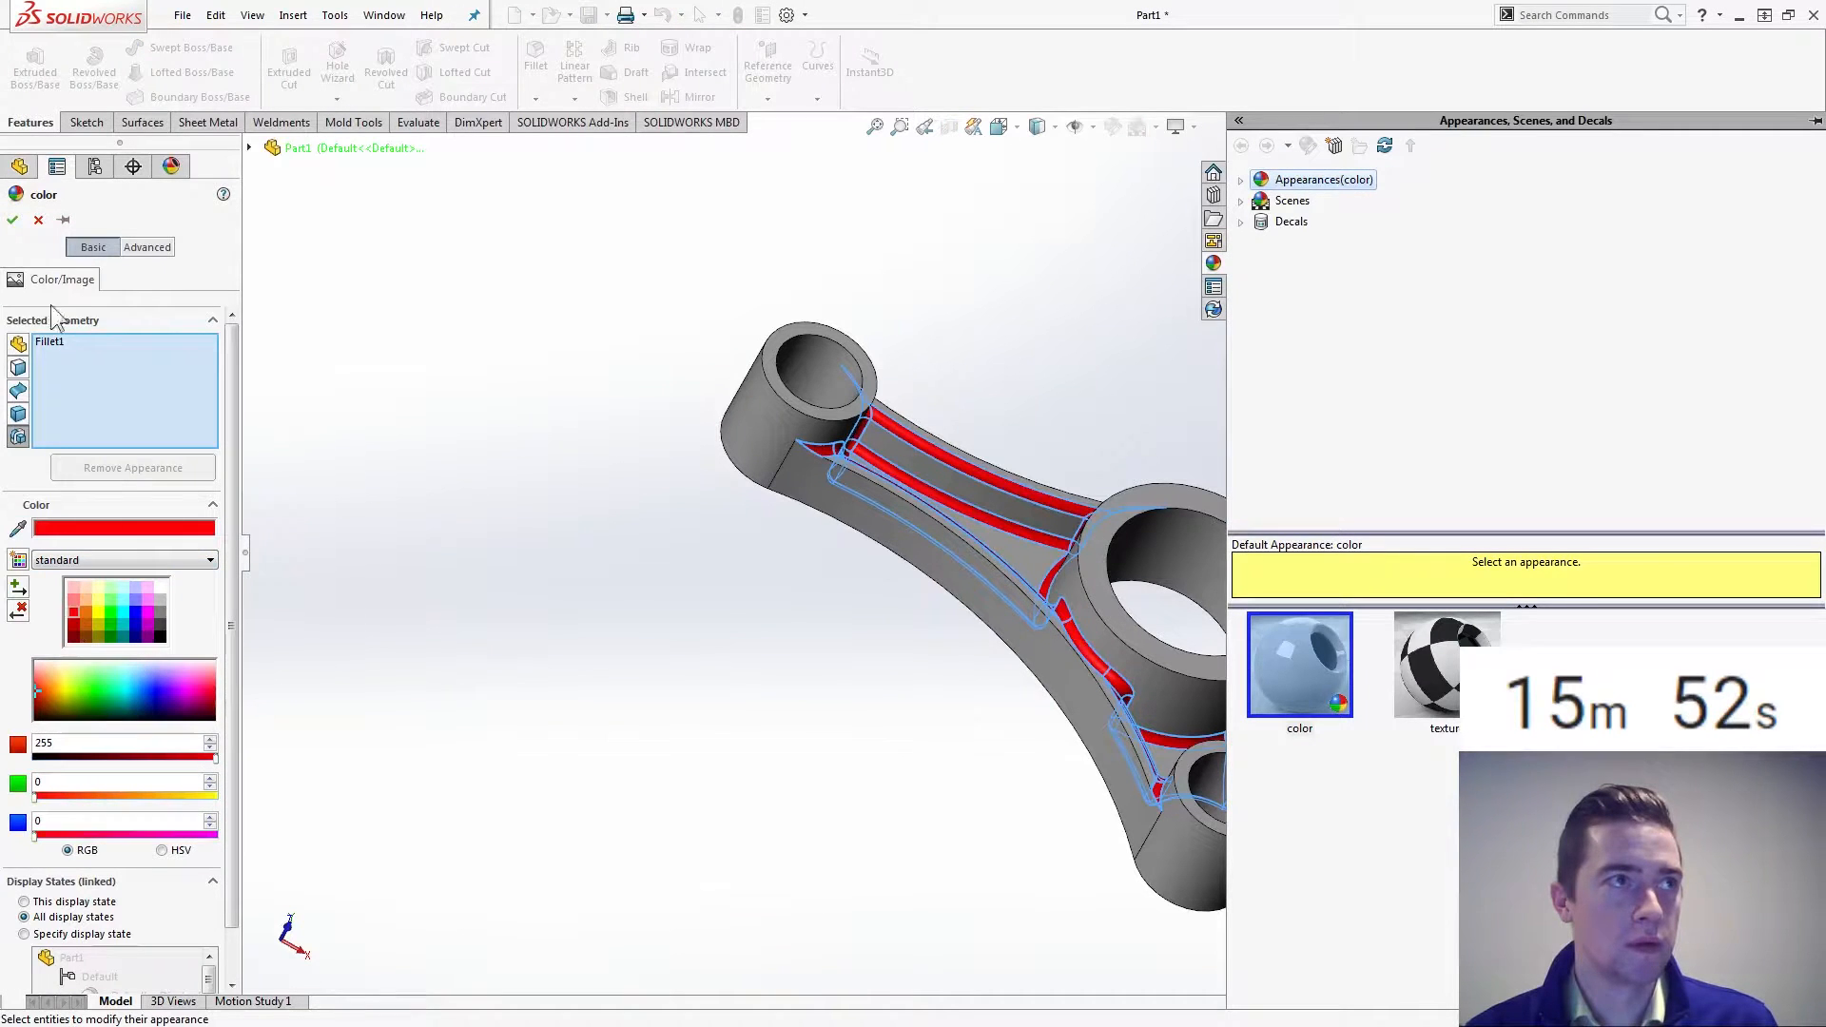
click(13, 220)
Assign Plain Carbon Steel from the Steel category as the part's material
right_click(77, 320)
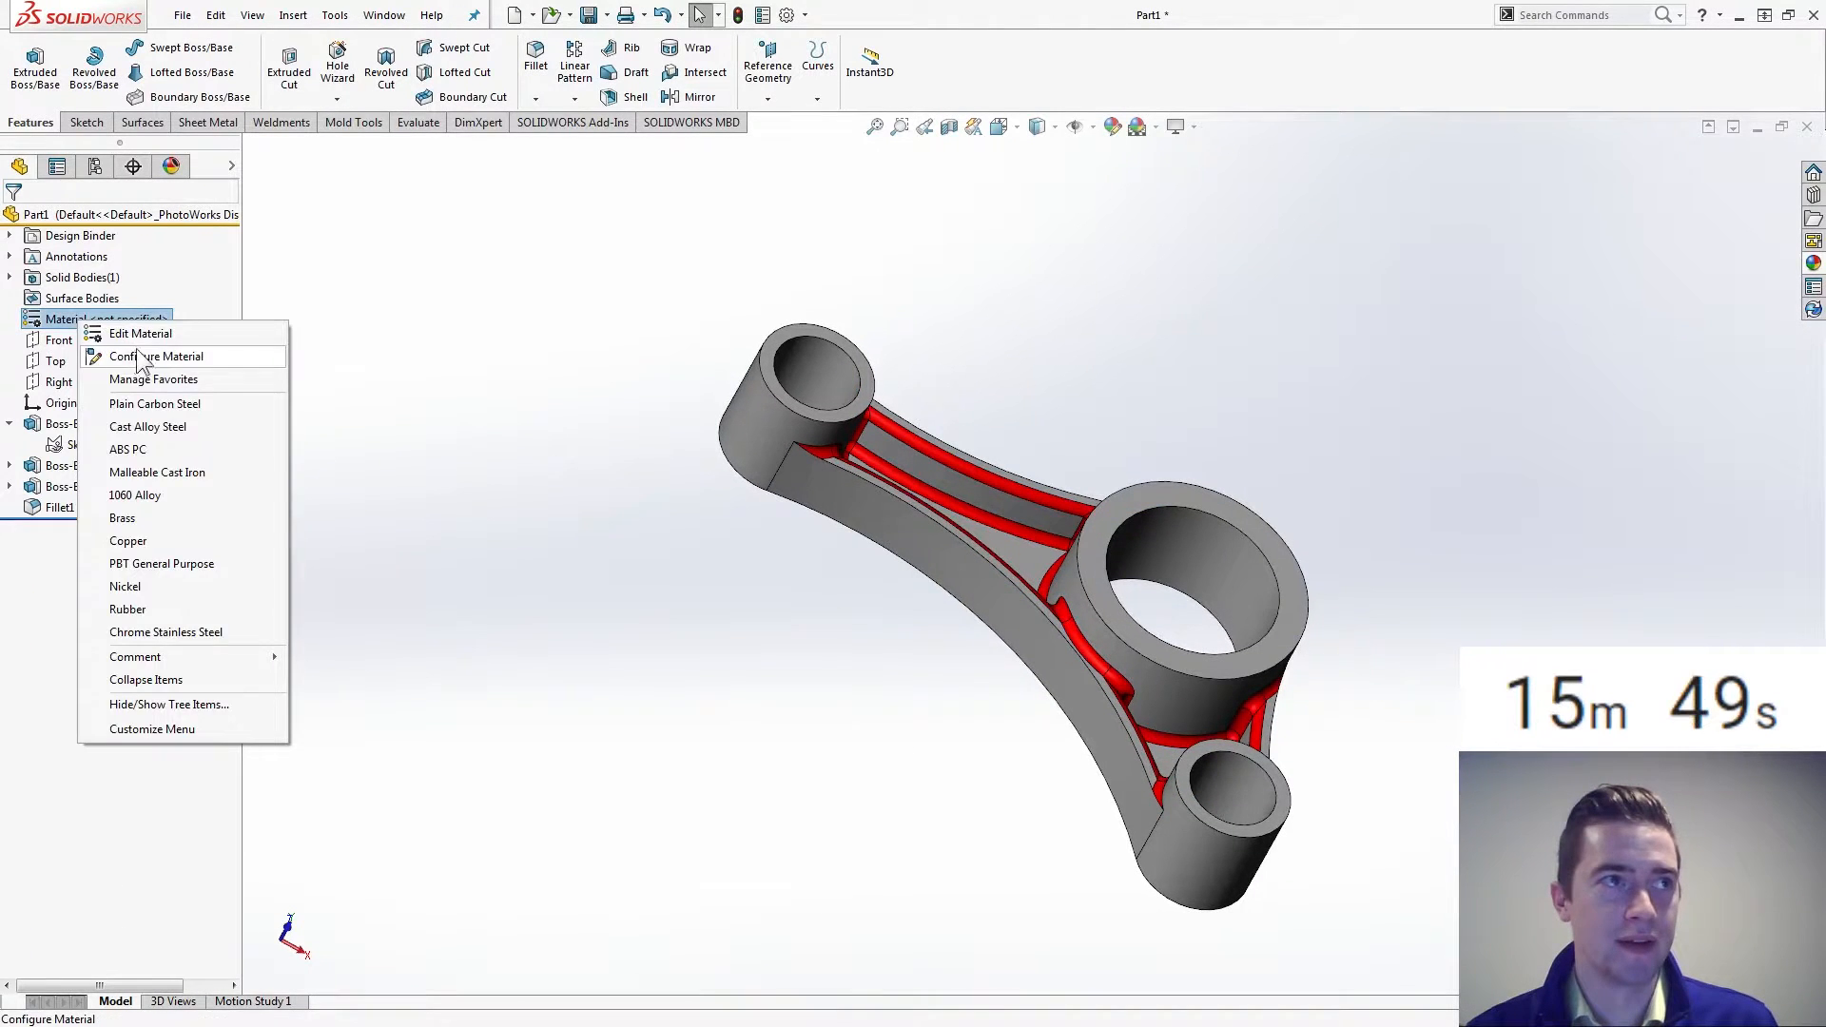
click(137, 339)
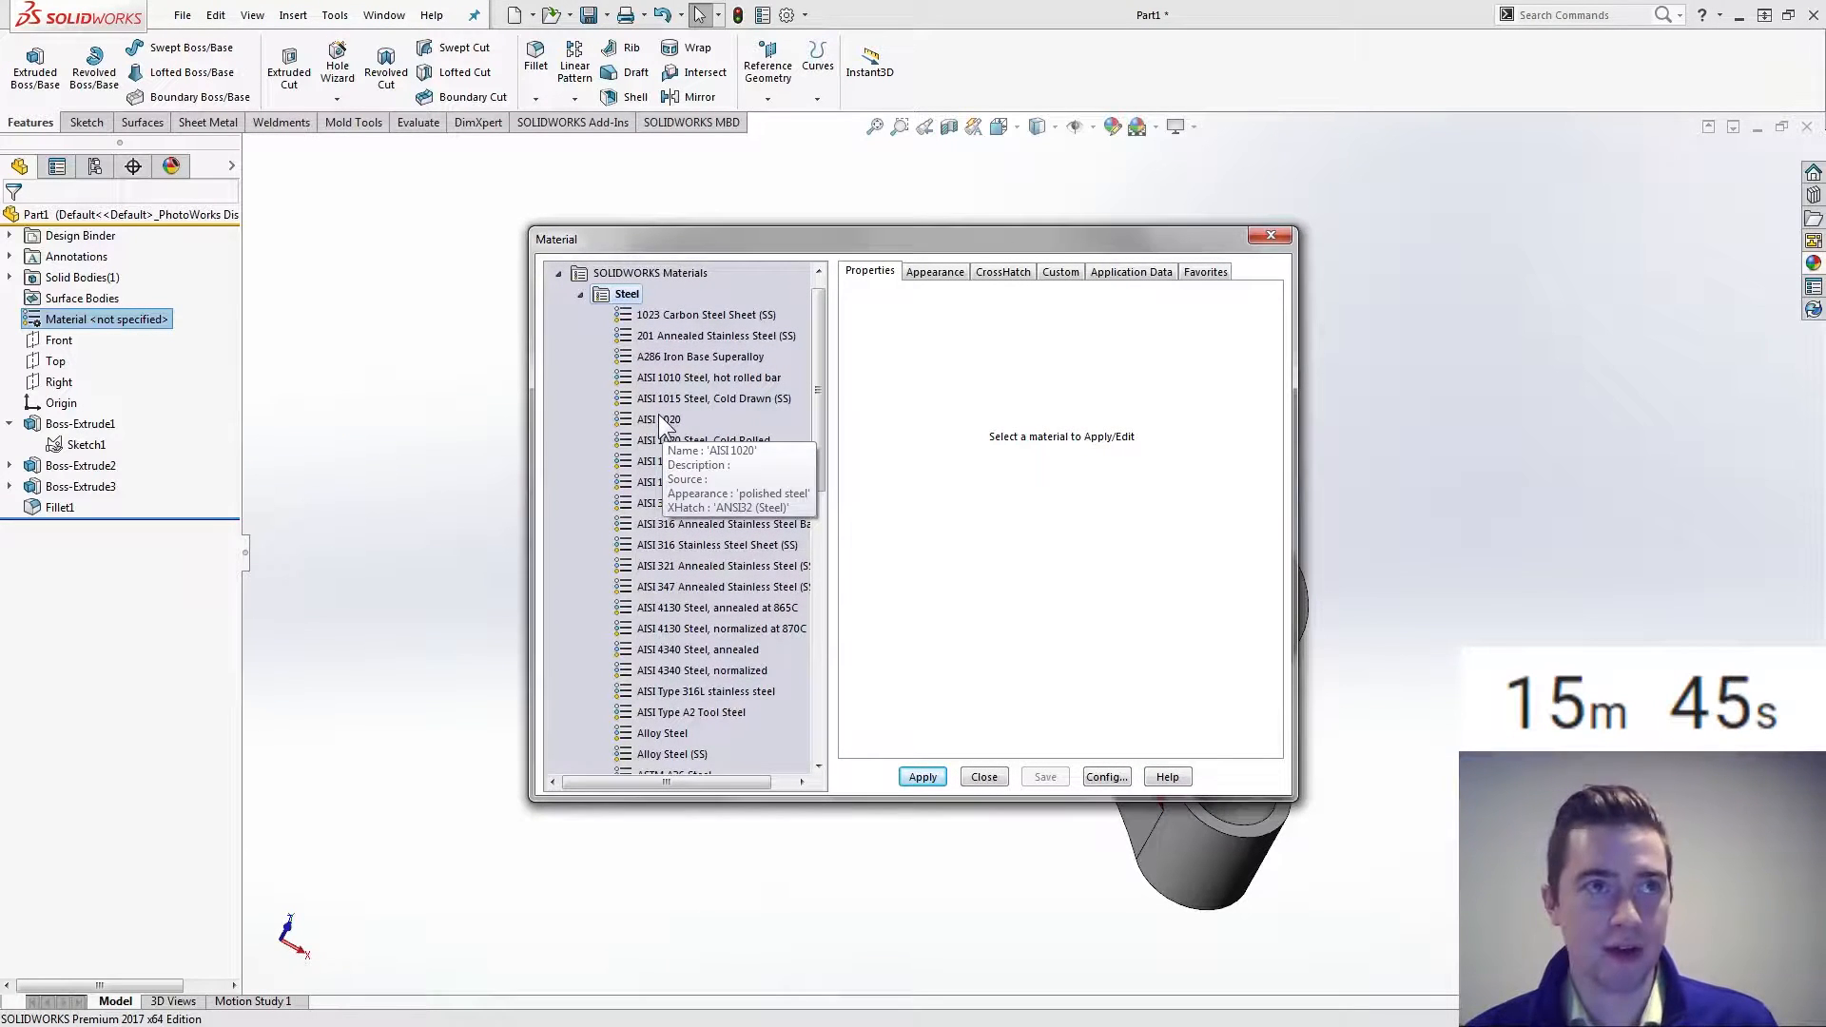
click(823, 597)
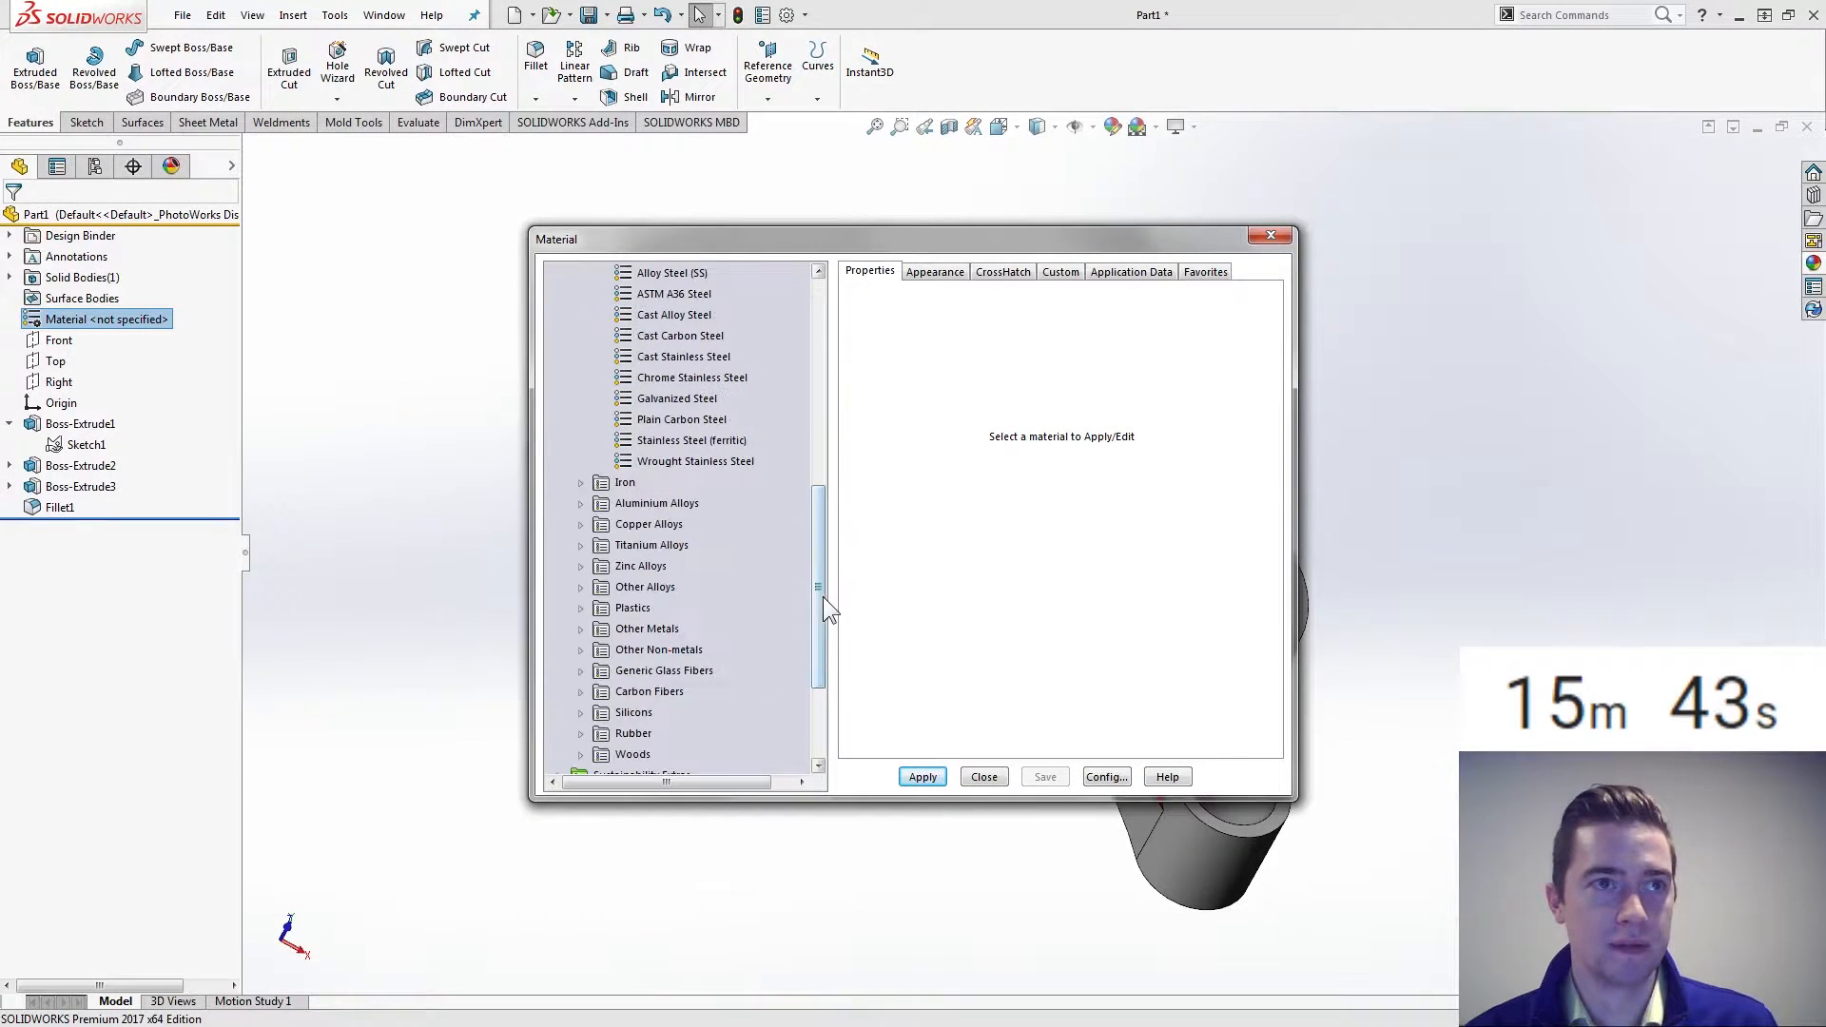
click(682, 419)
click(919, 777)
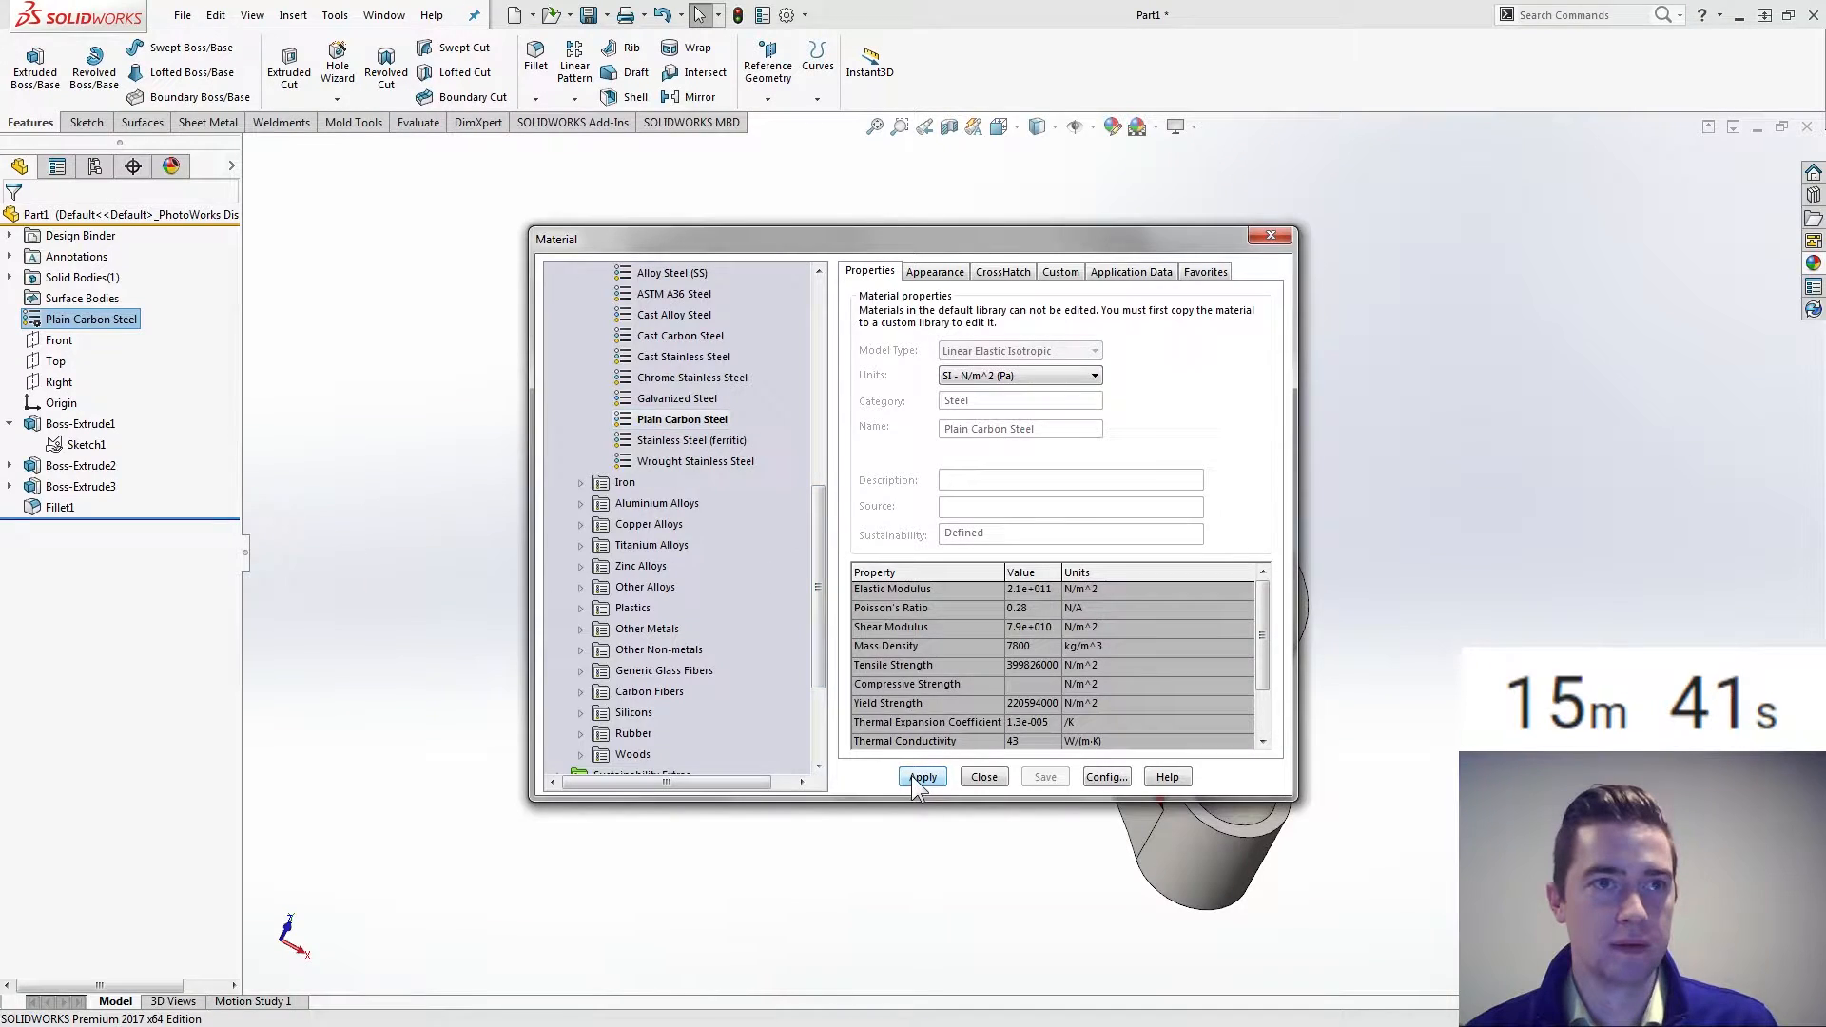
click(977, 778)
Switch to the PDF reader, study the Model Mania 2013 Phase 2 drawing for the changed dimensions, and return to the part
middle_drag(757, 664, 927, 833)
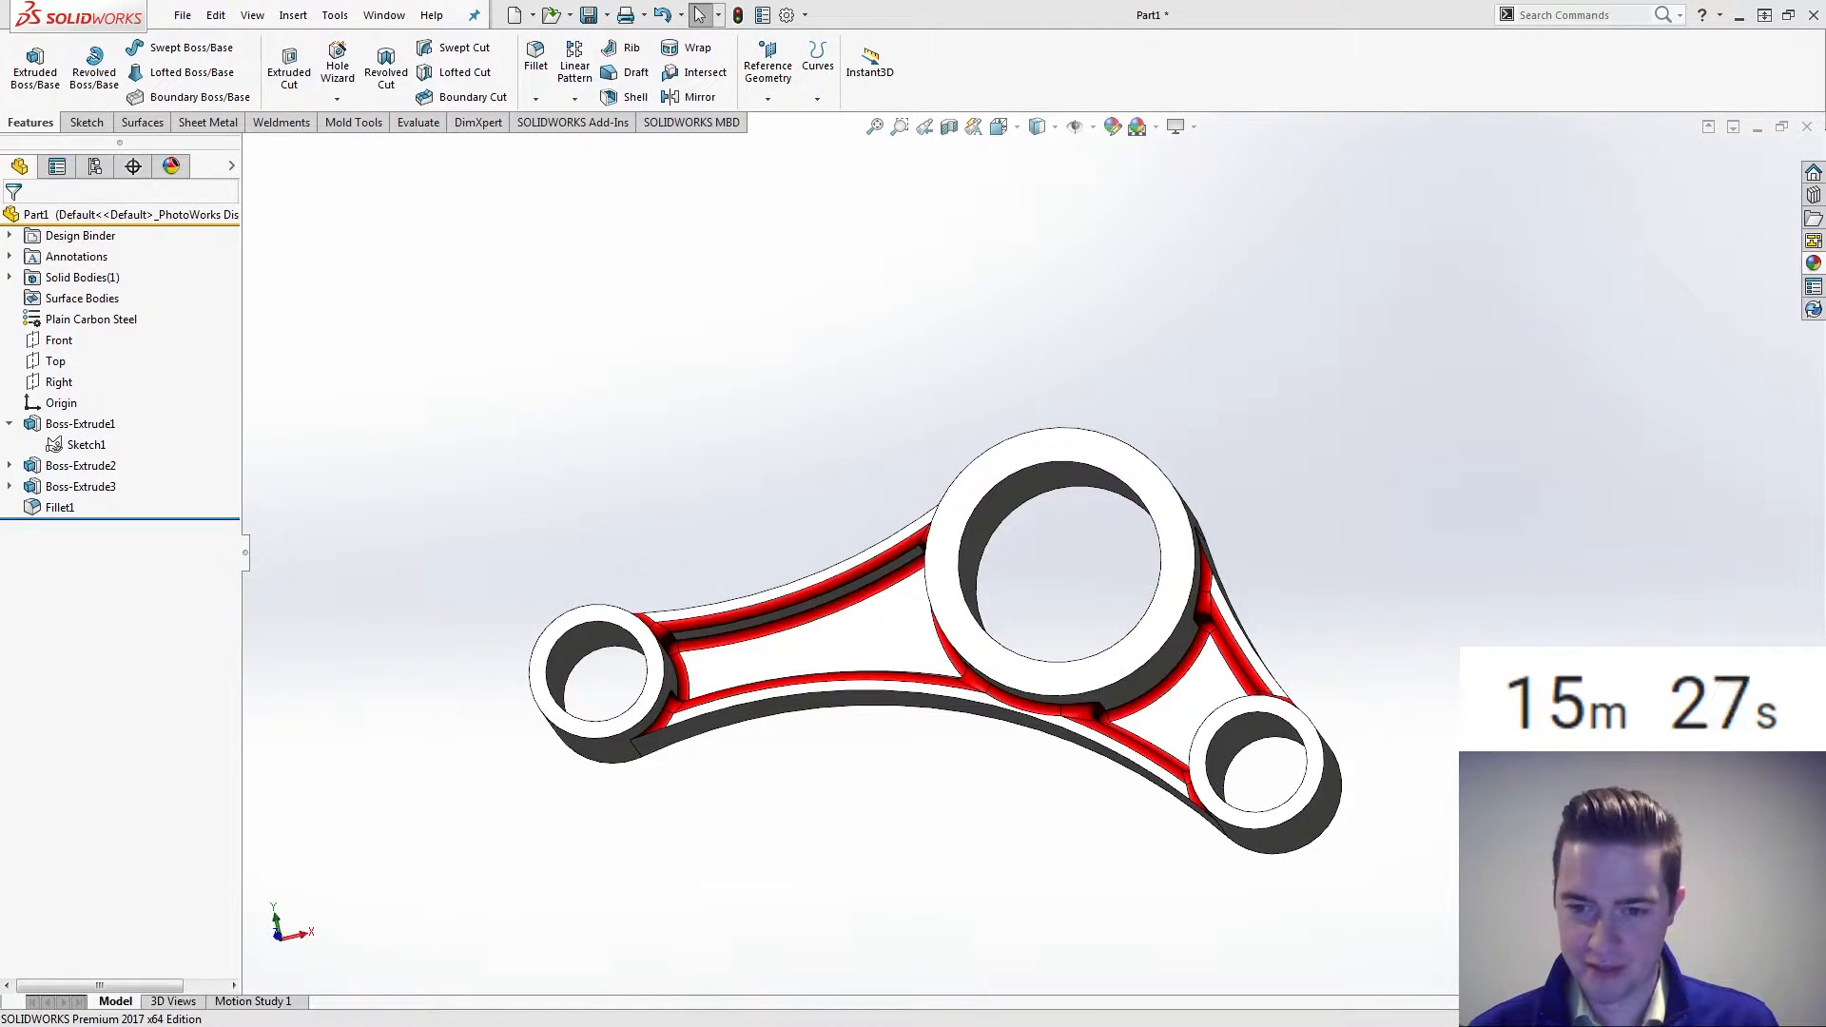
key(alt+Tab)
click(398, 57)
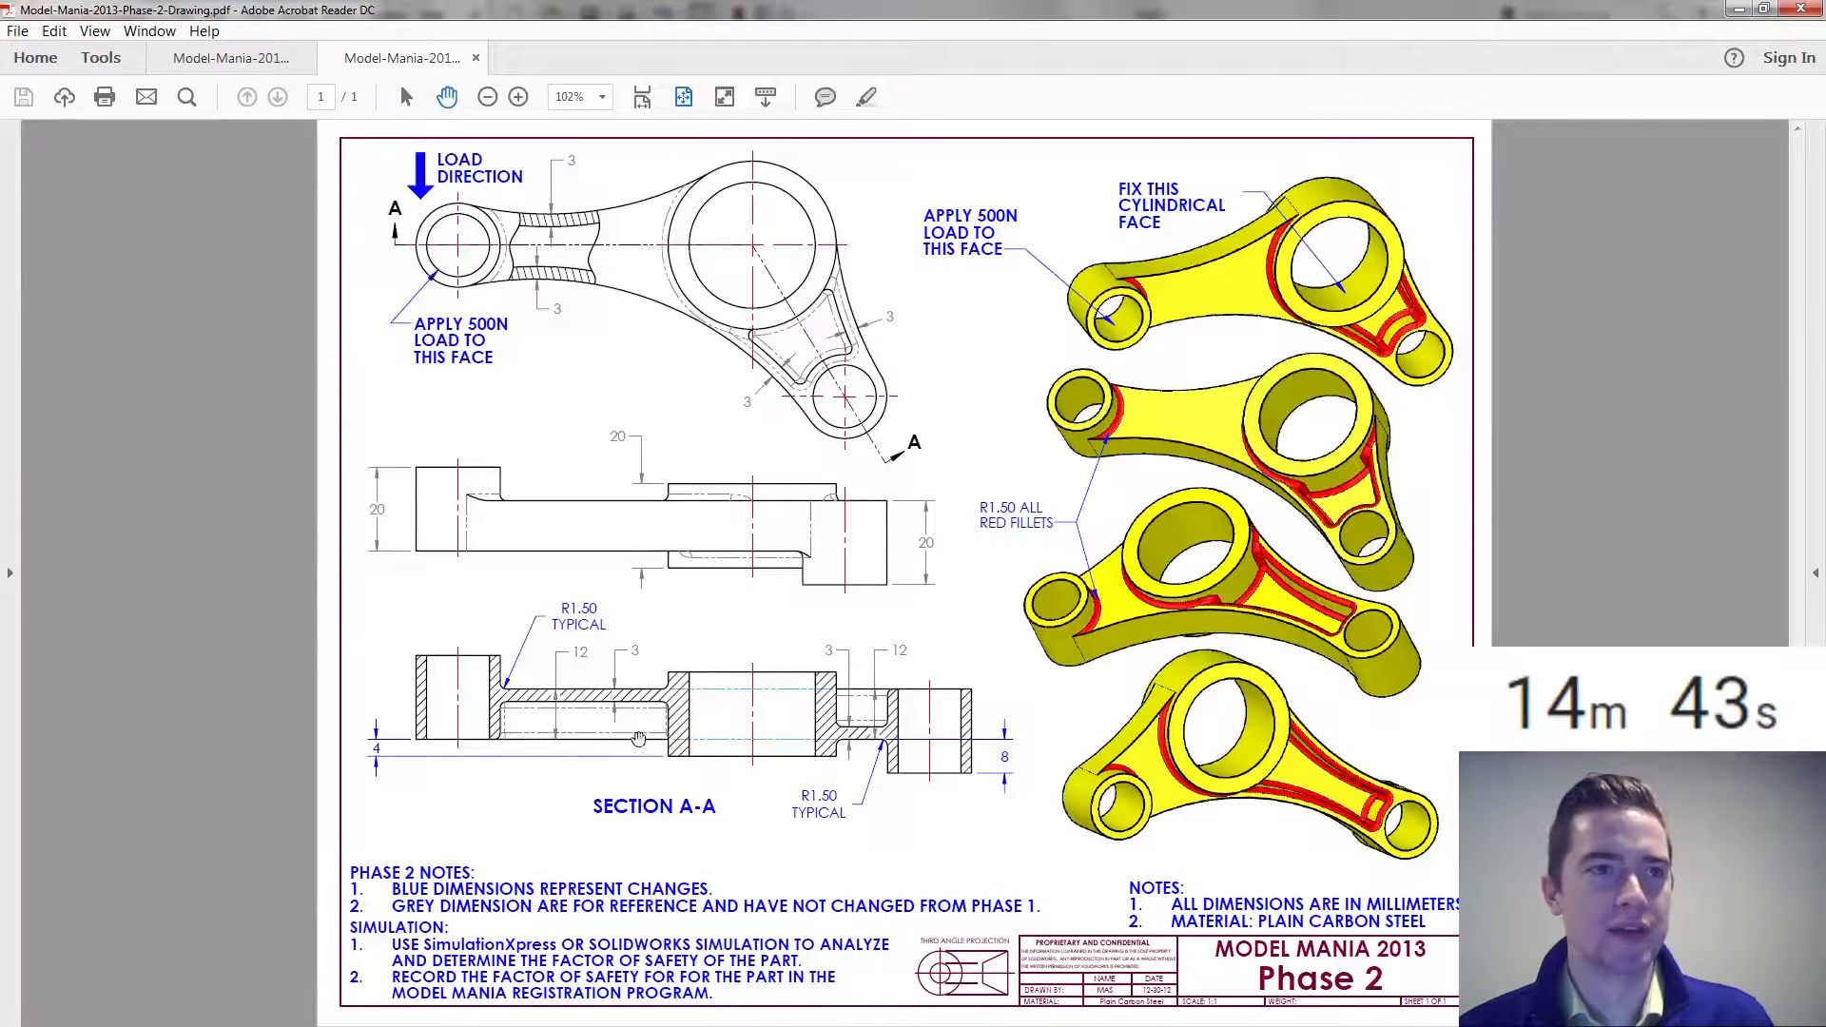
drag(854, 14, 932, 1026)
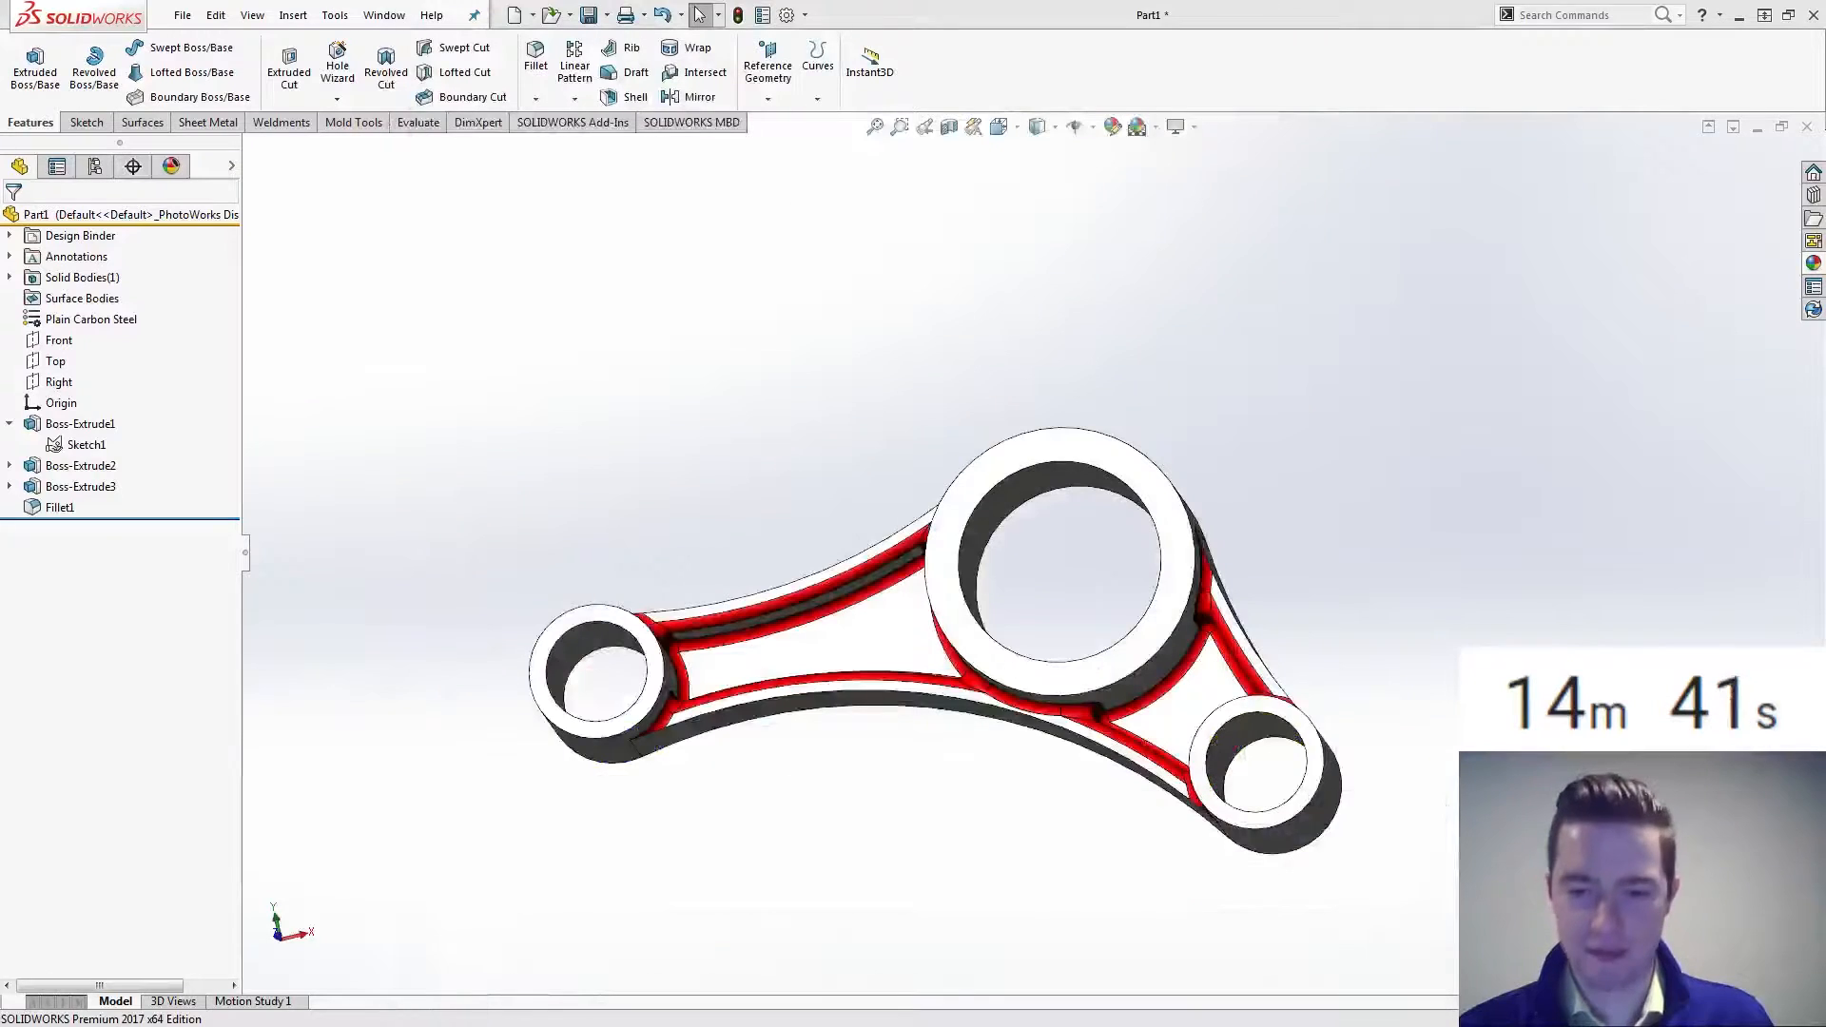
click(420, 397)
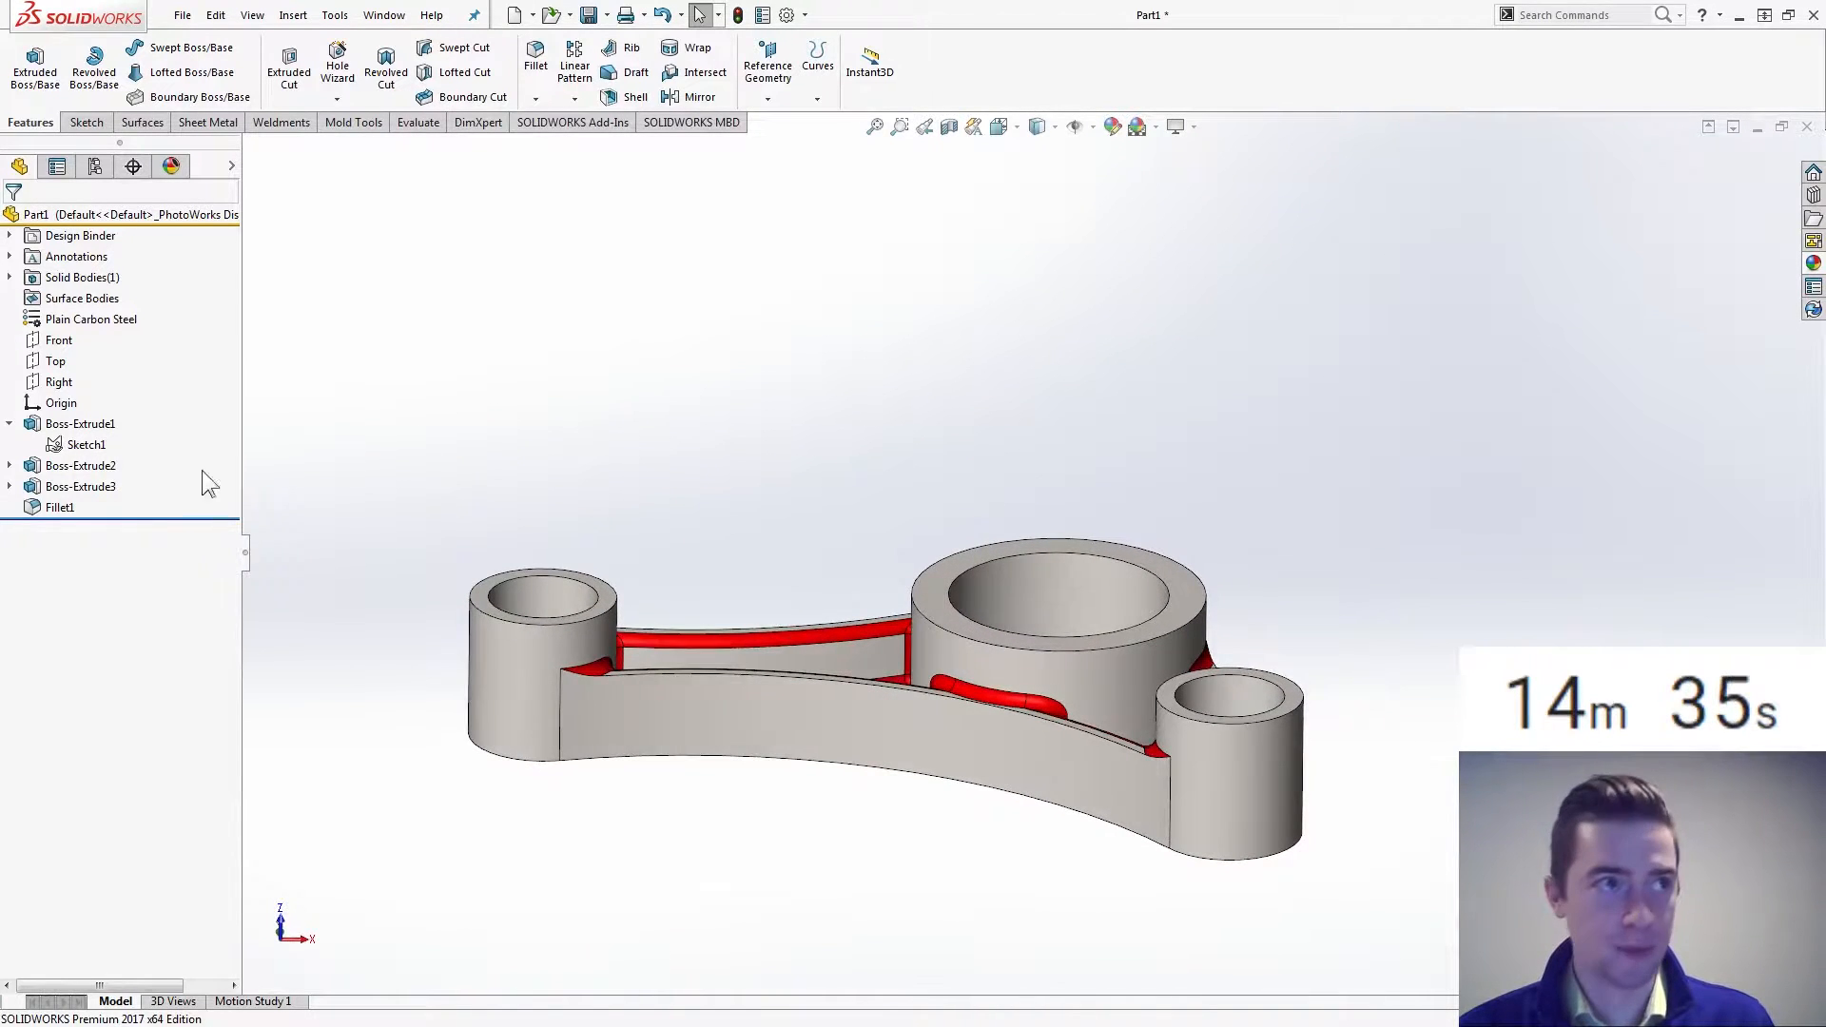
Roll the part back to before the web extrusion and start Move/Copy Bodies on the large center boss
click(95, 466)
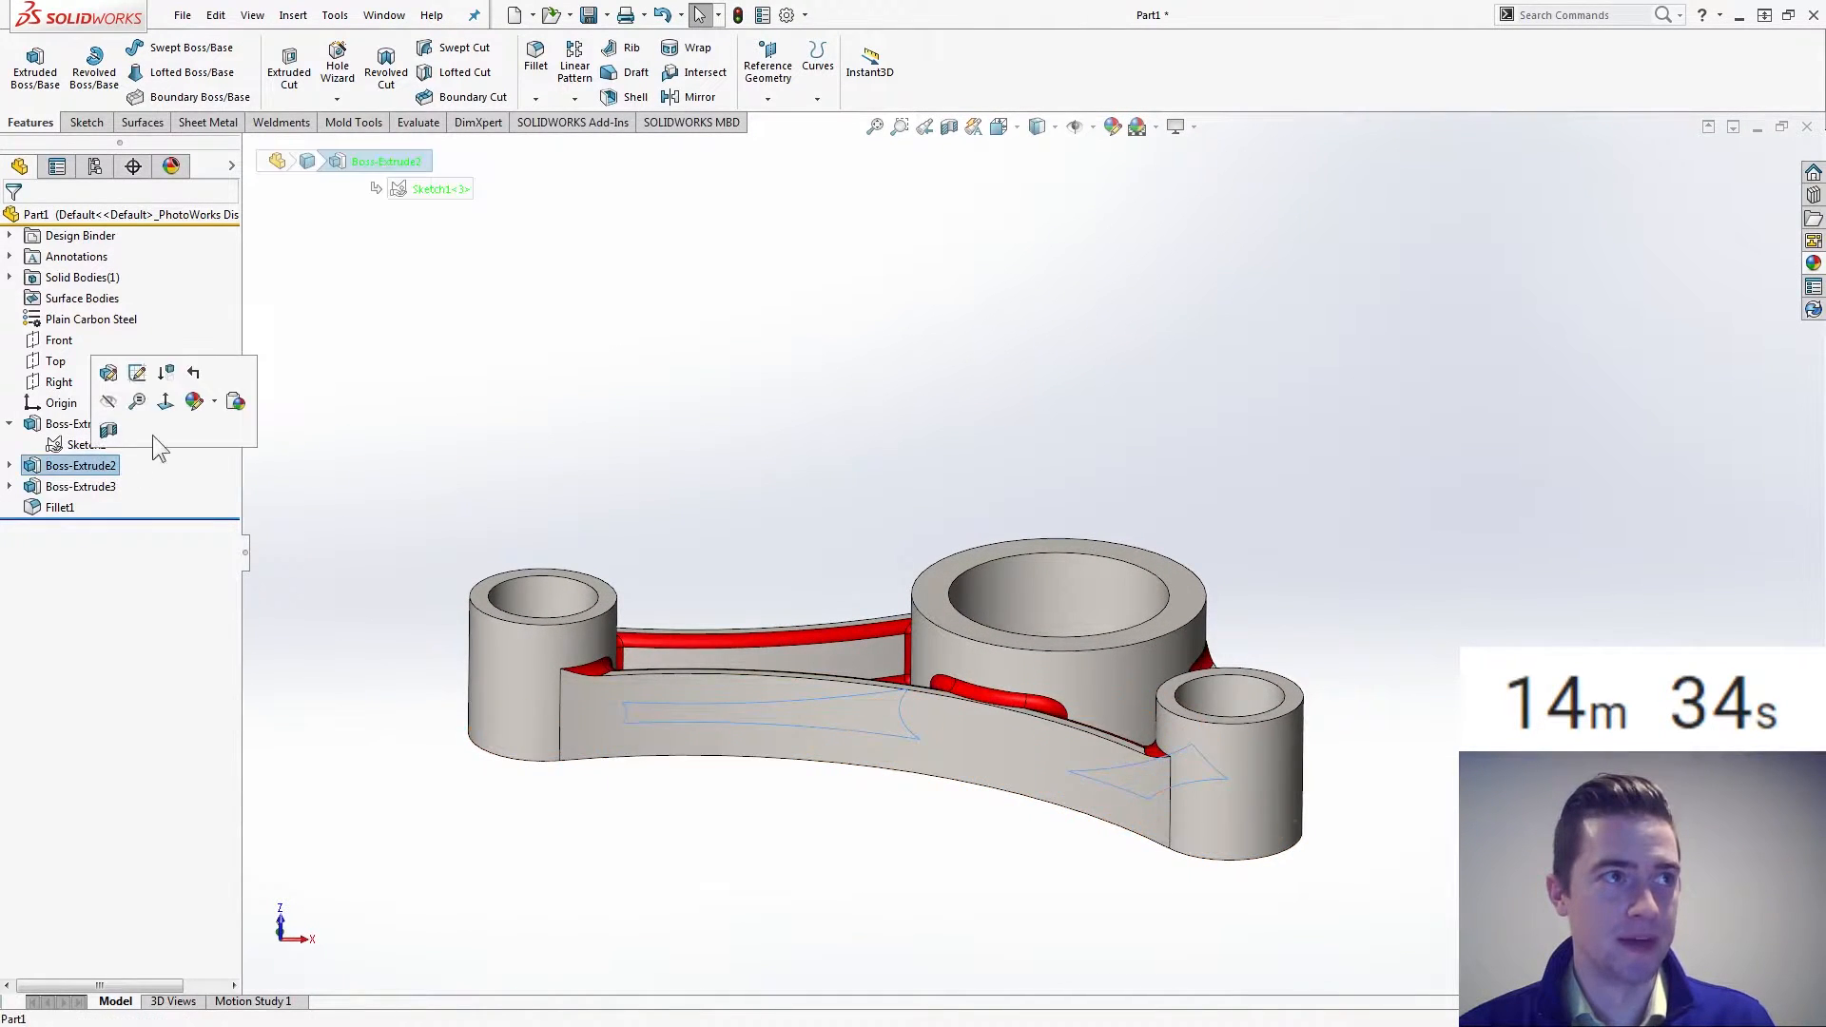
click(192, 374)
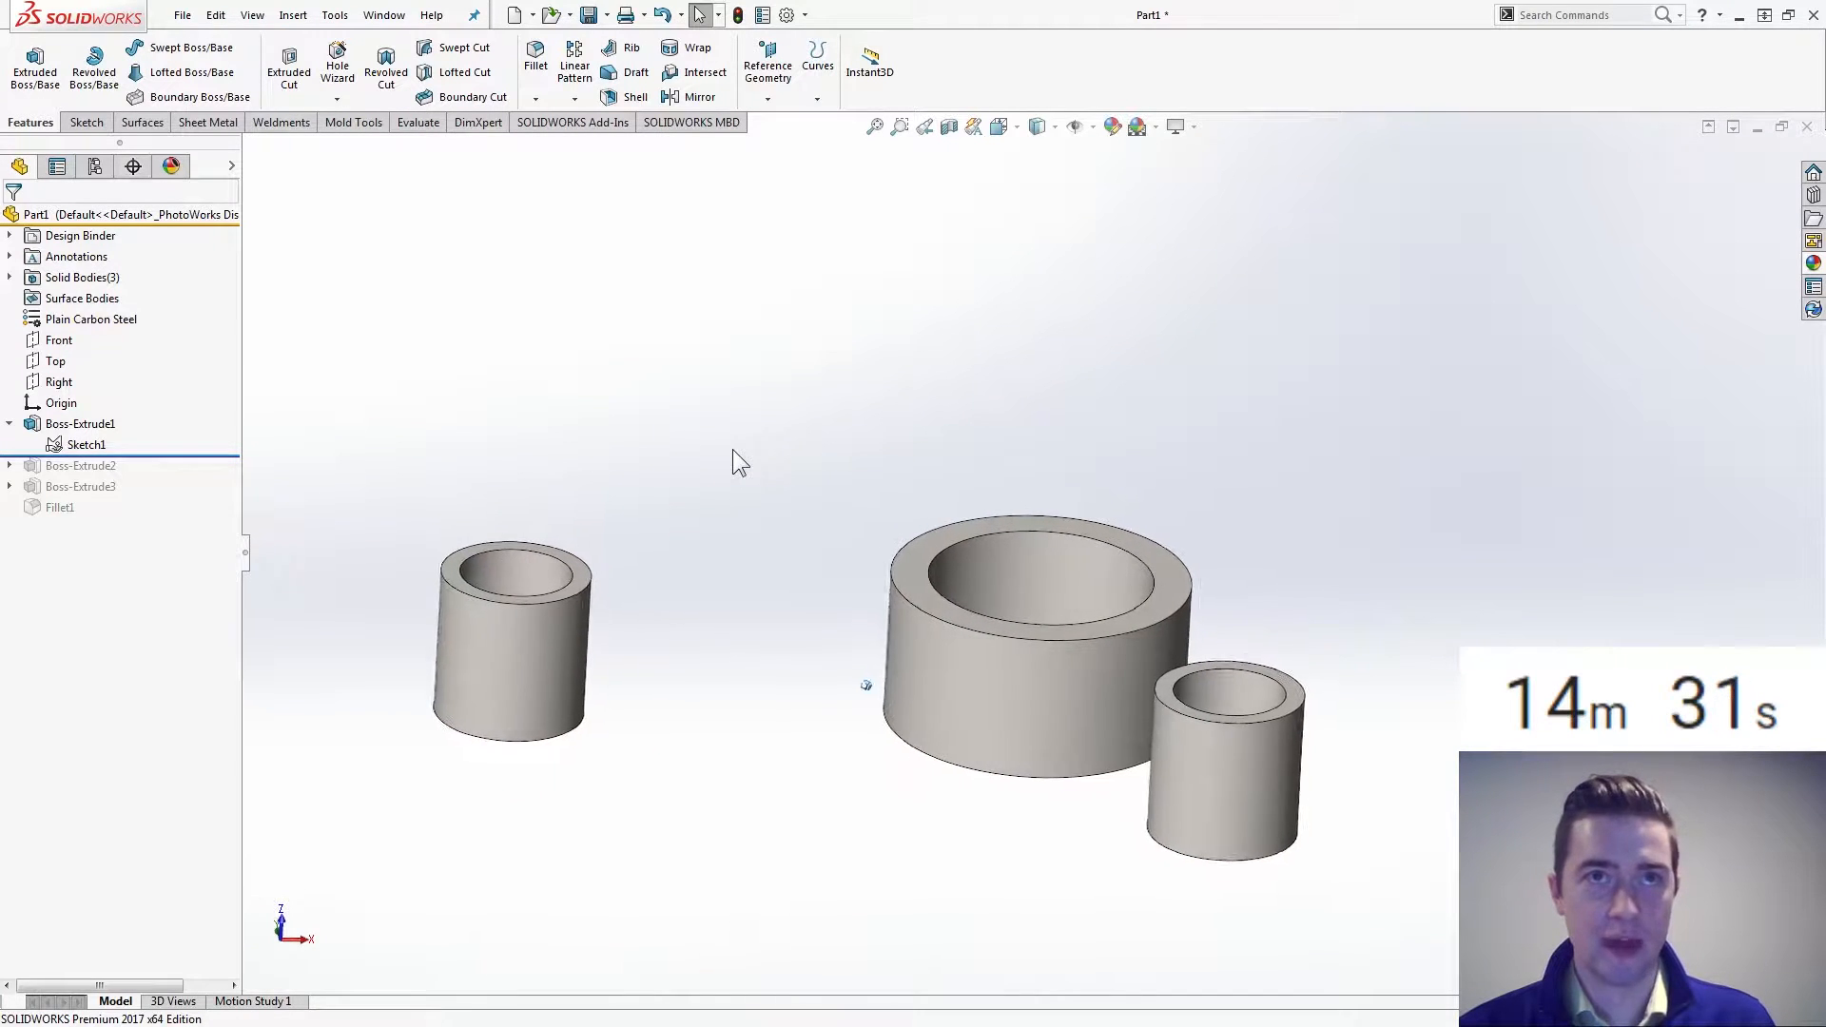
text(,pve)
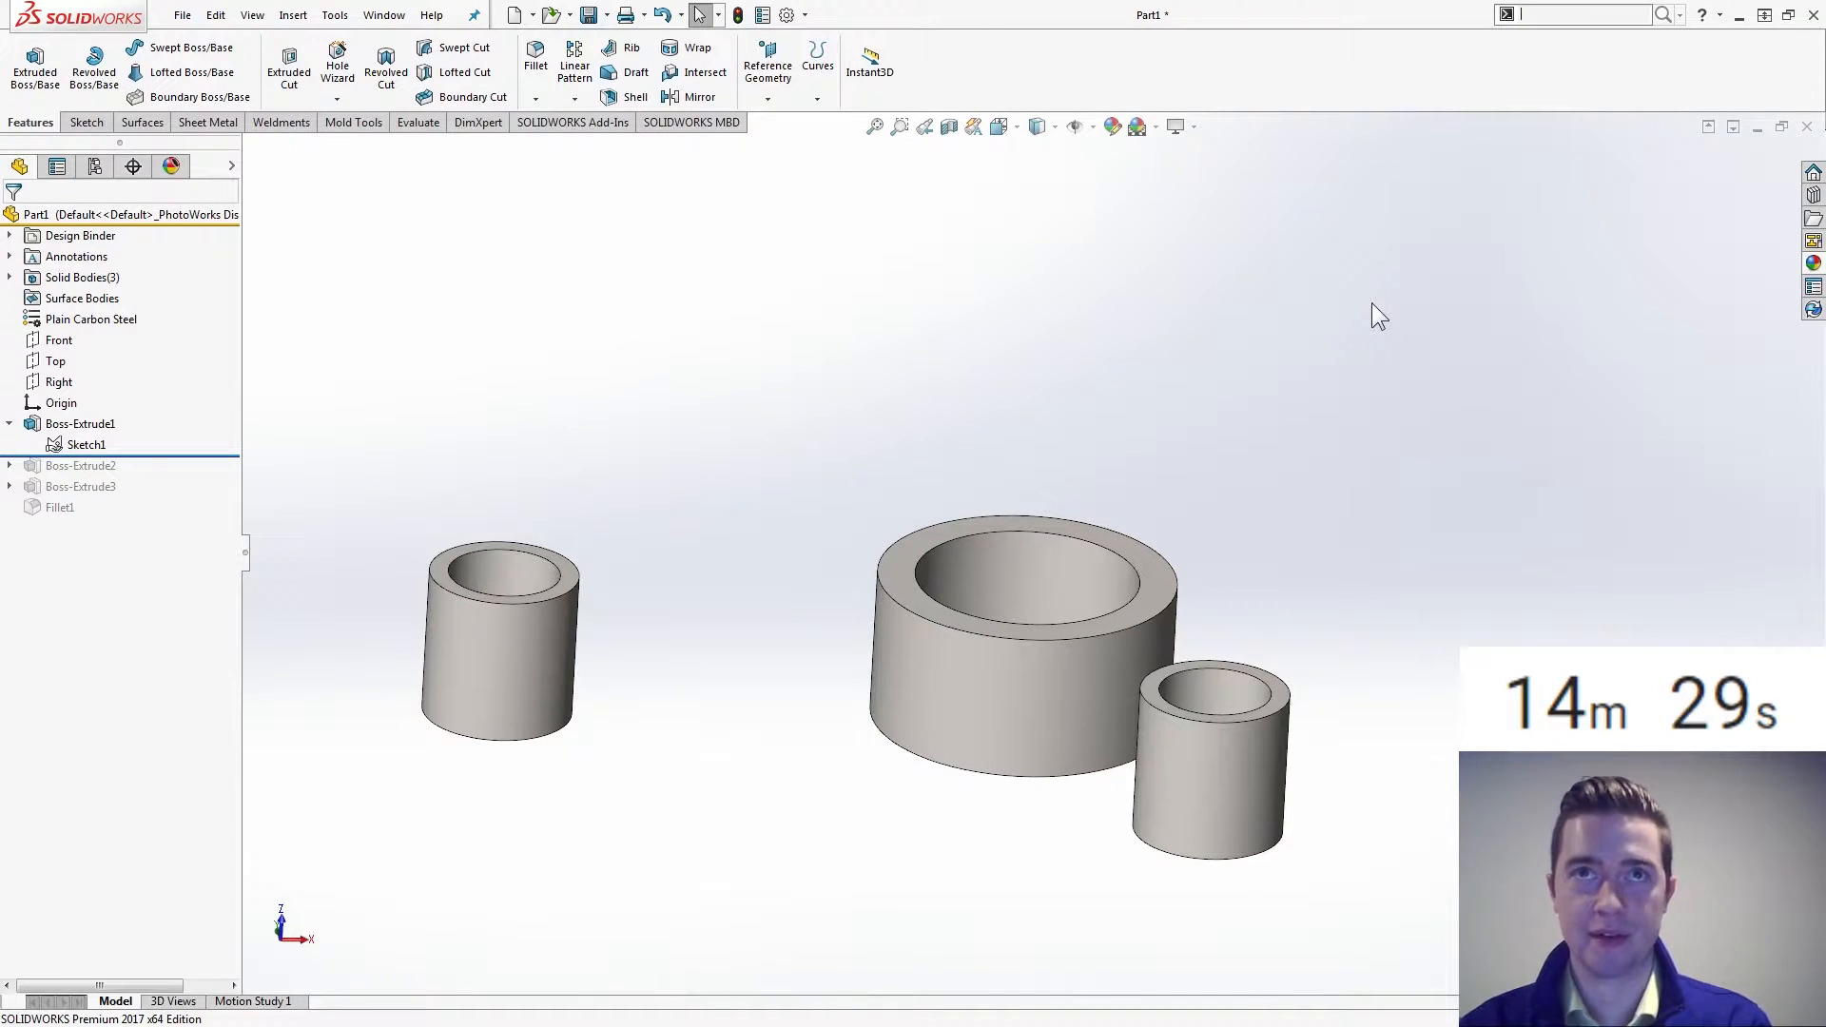
key(BackSpace)
key(BackSpace)
key(BackSpace)
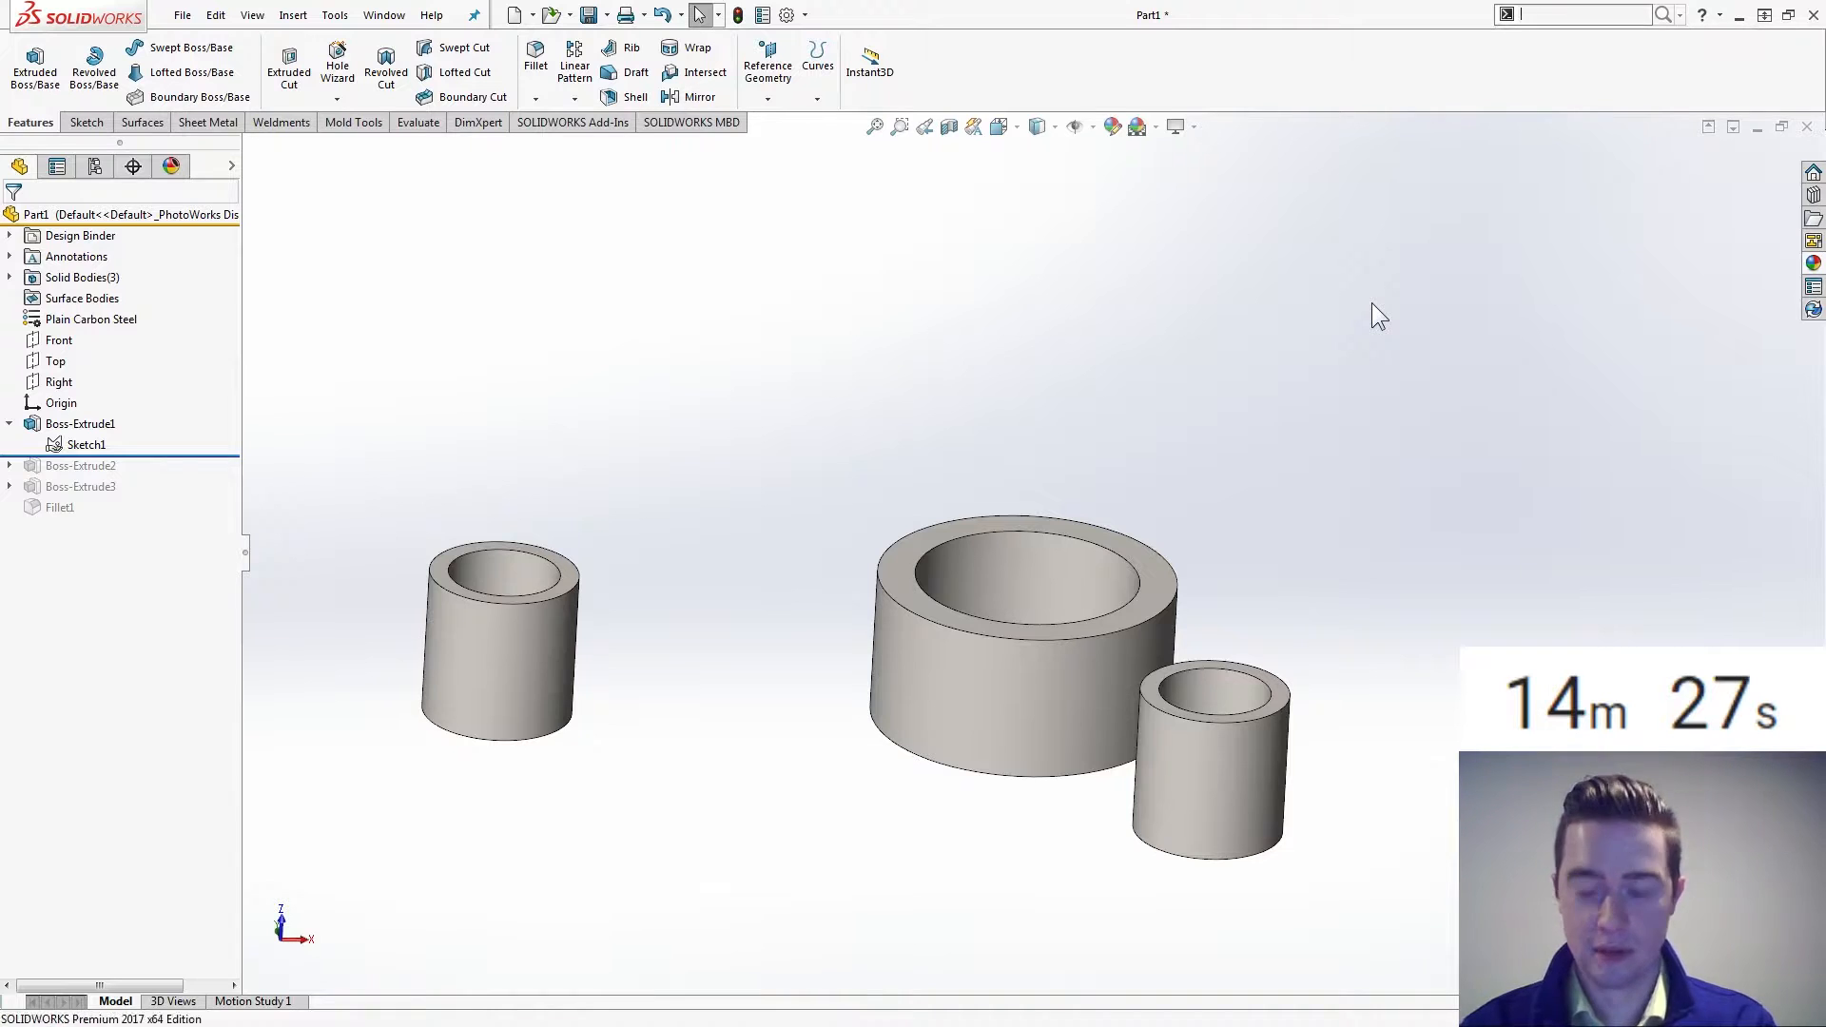
text(move)
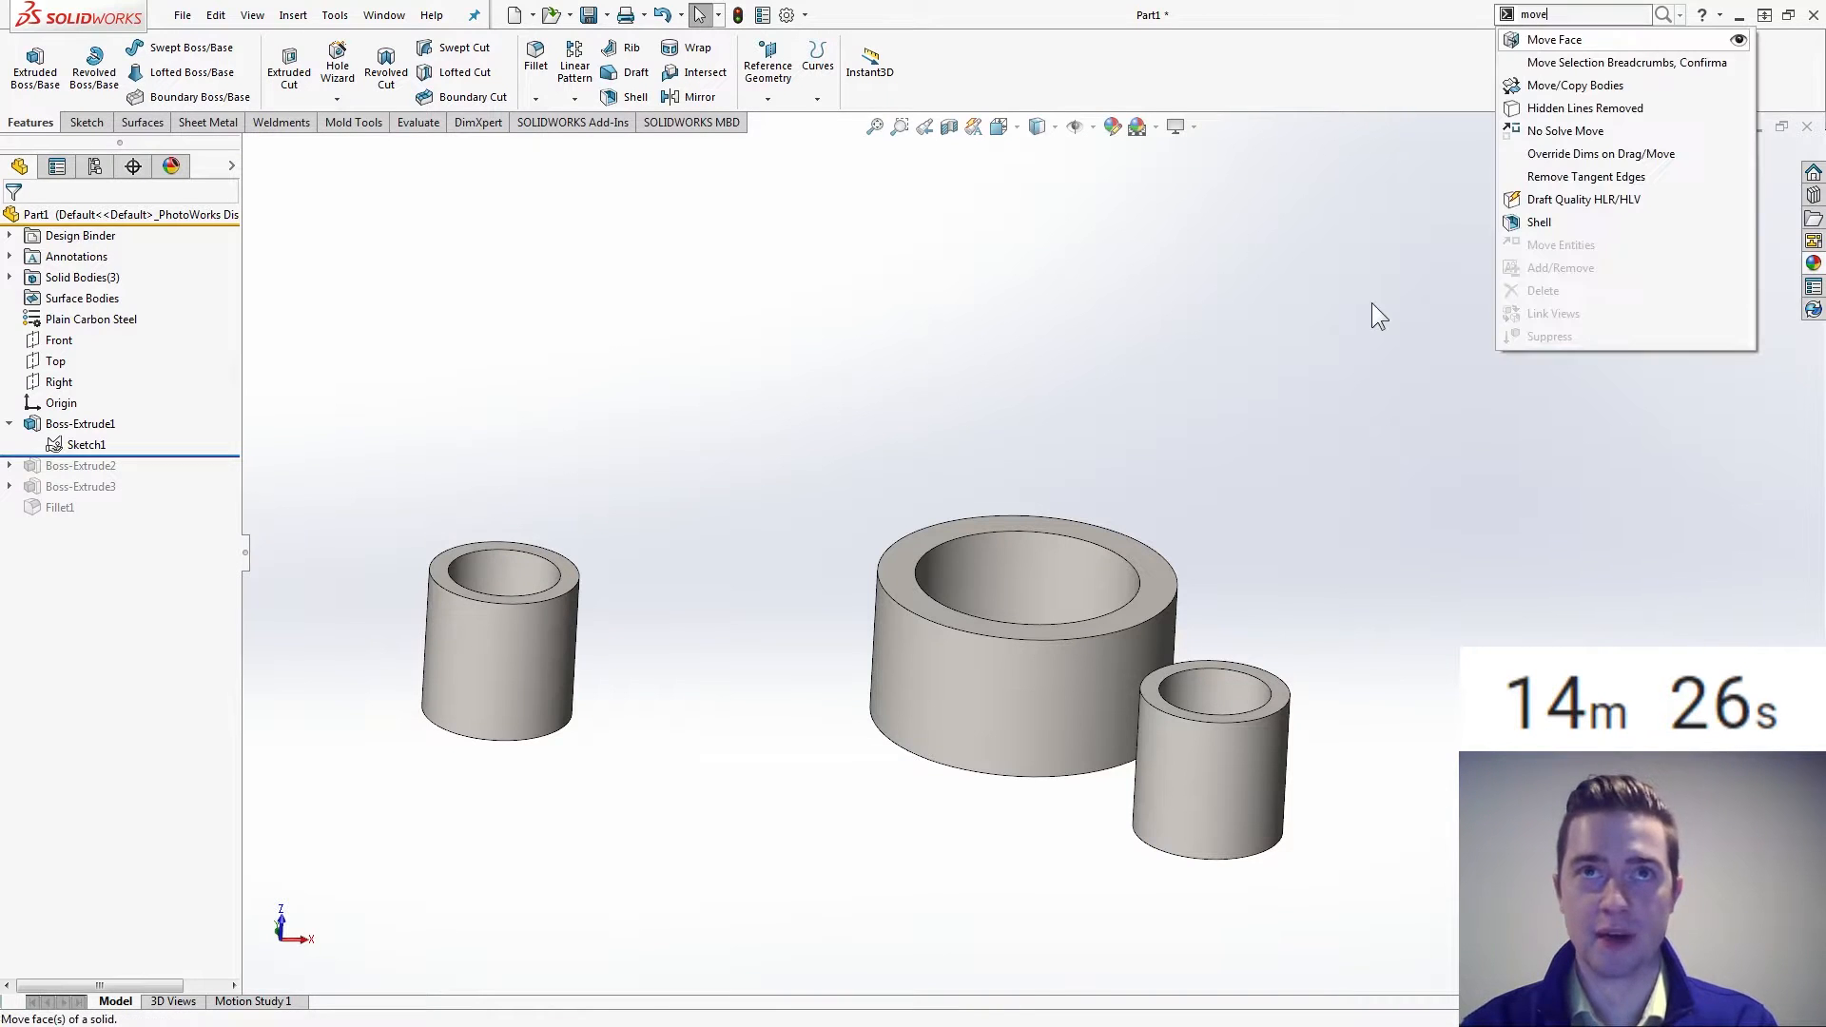
click(1546, 93)
click(997, 669)
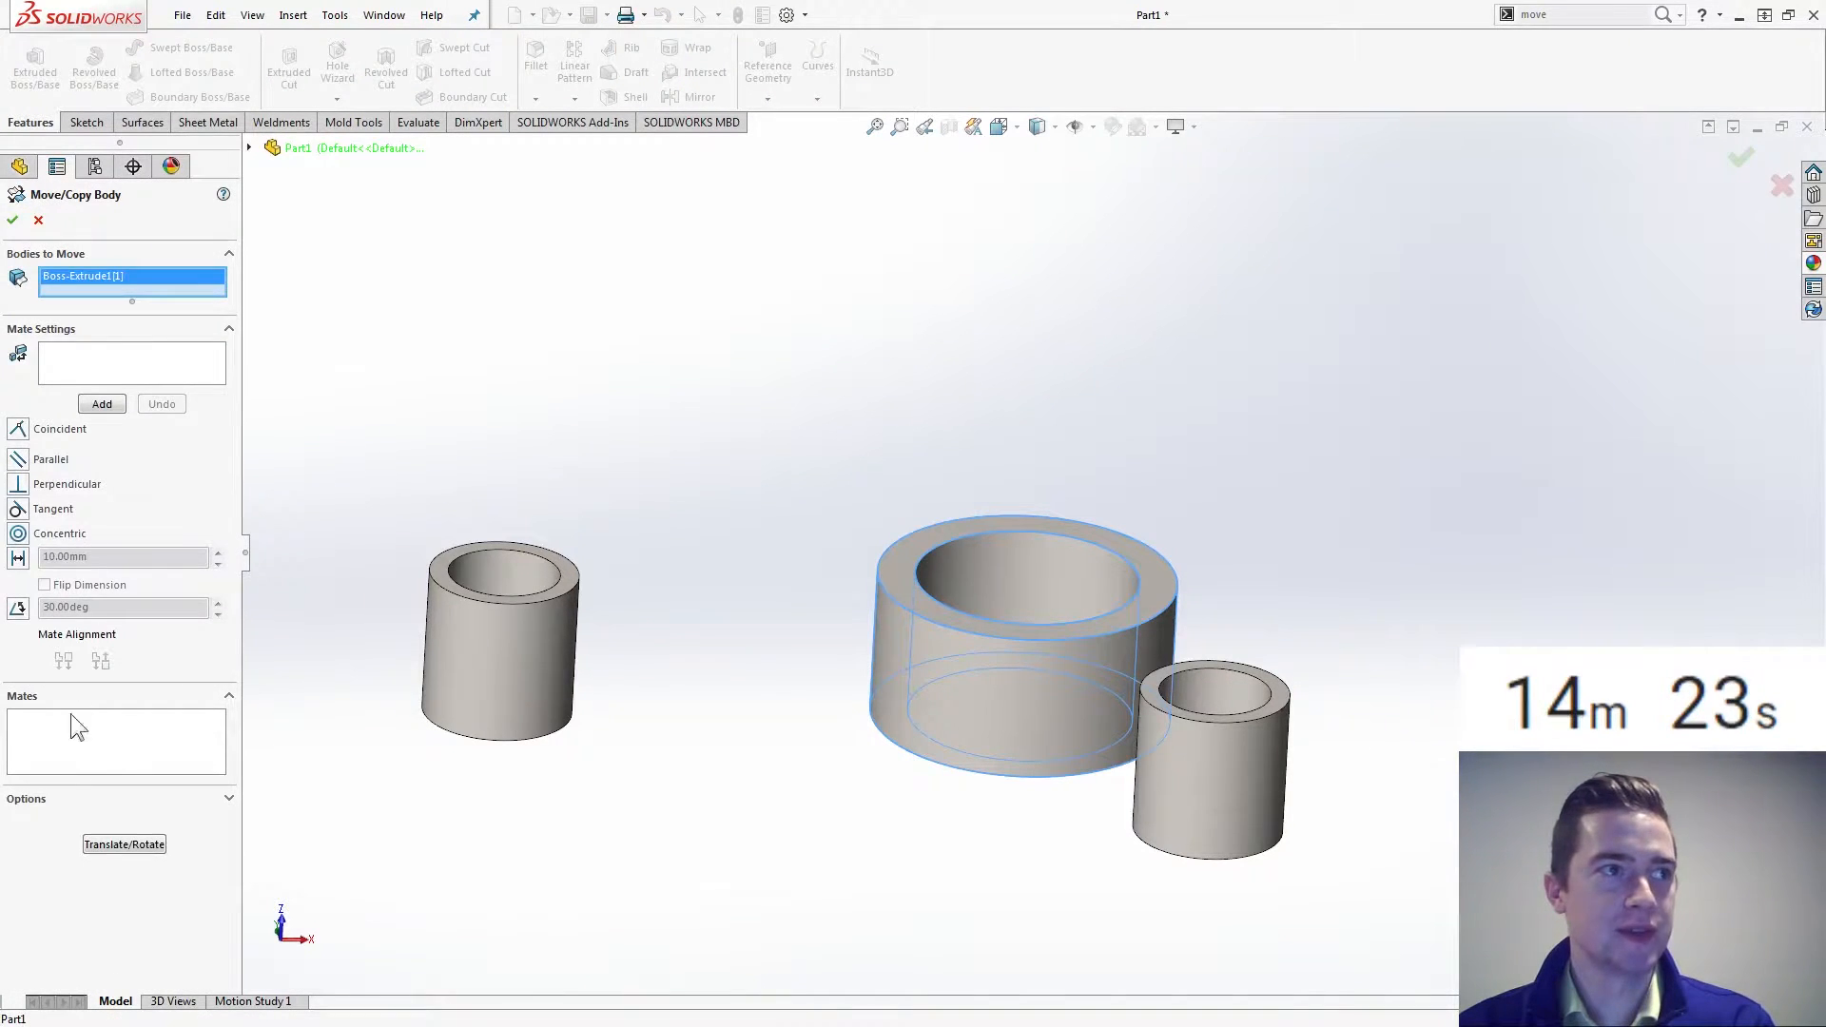
Translate the large center boss by -4 mm along Z and complete the body move
click(106, 845)
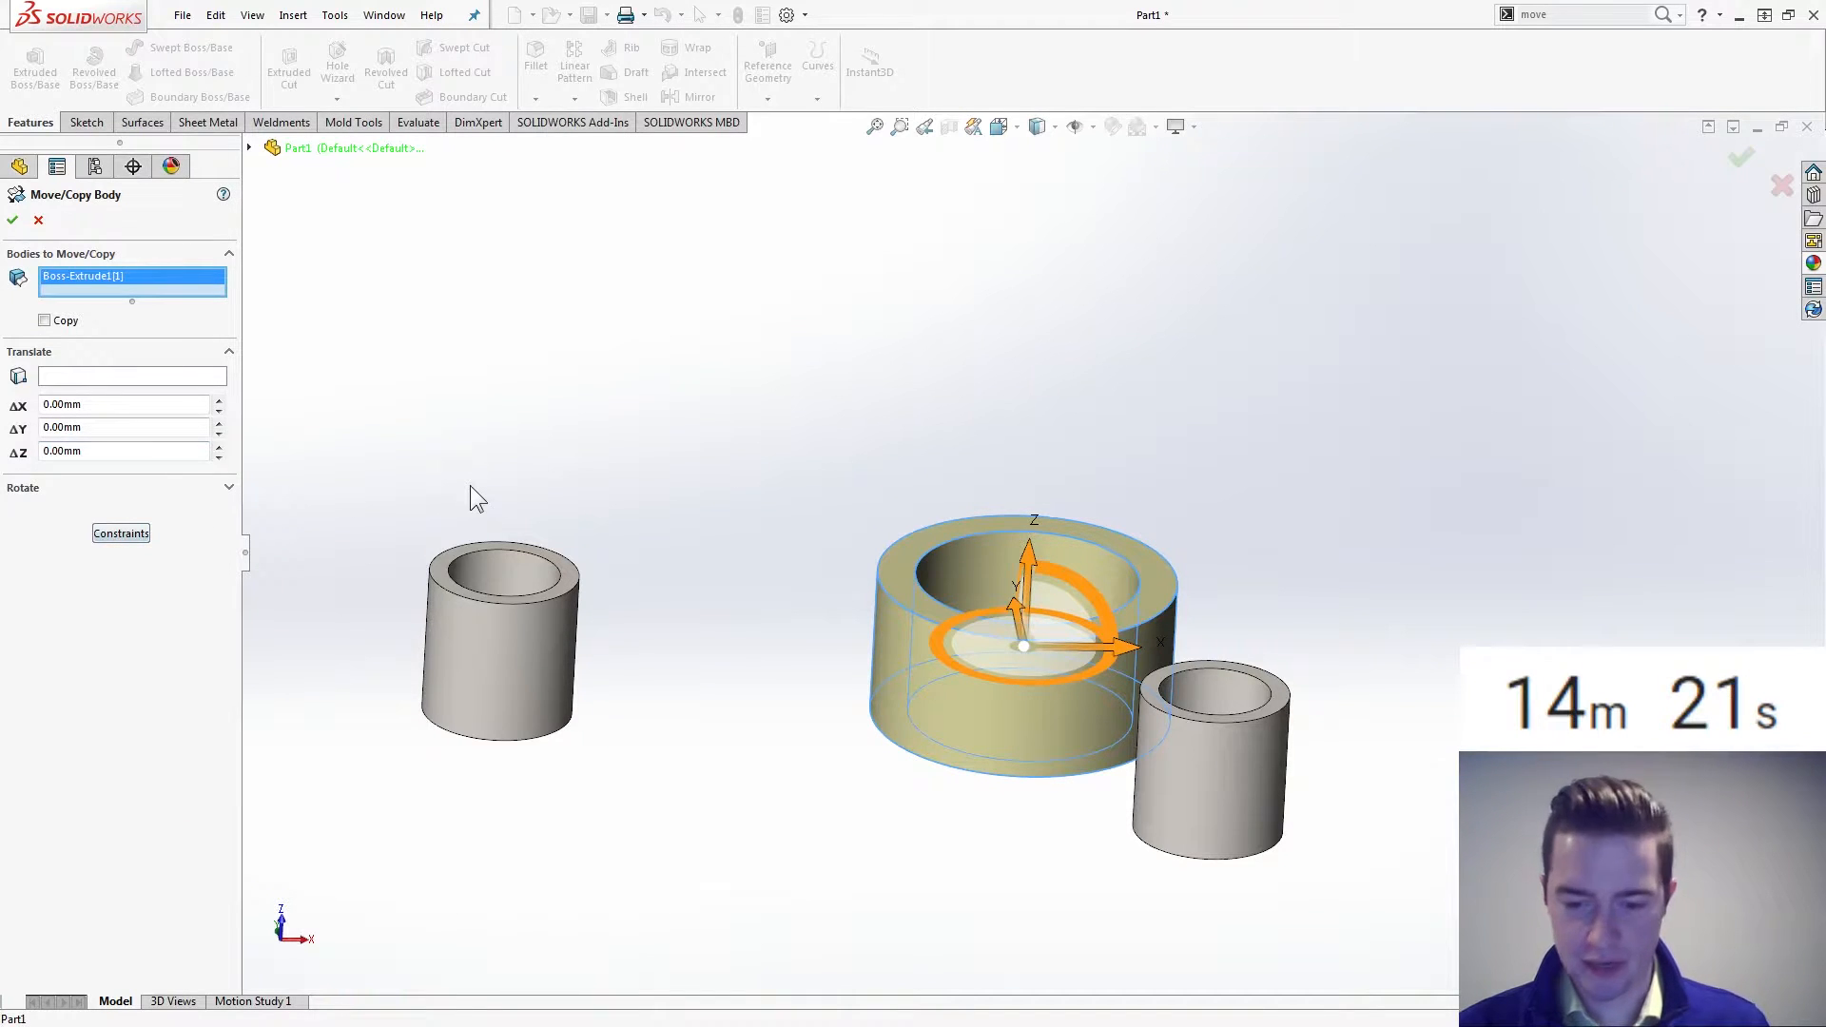
middle_drag(470, 485, 548, 466)
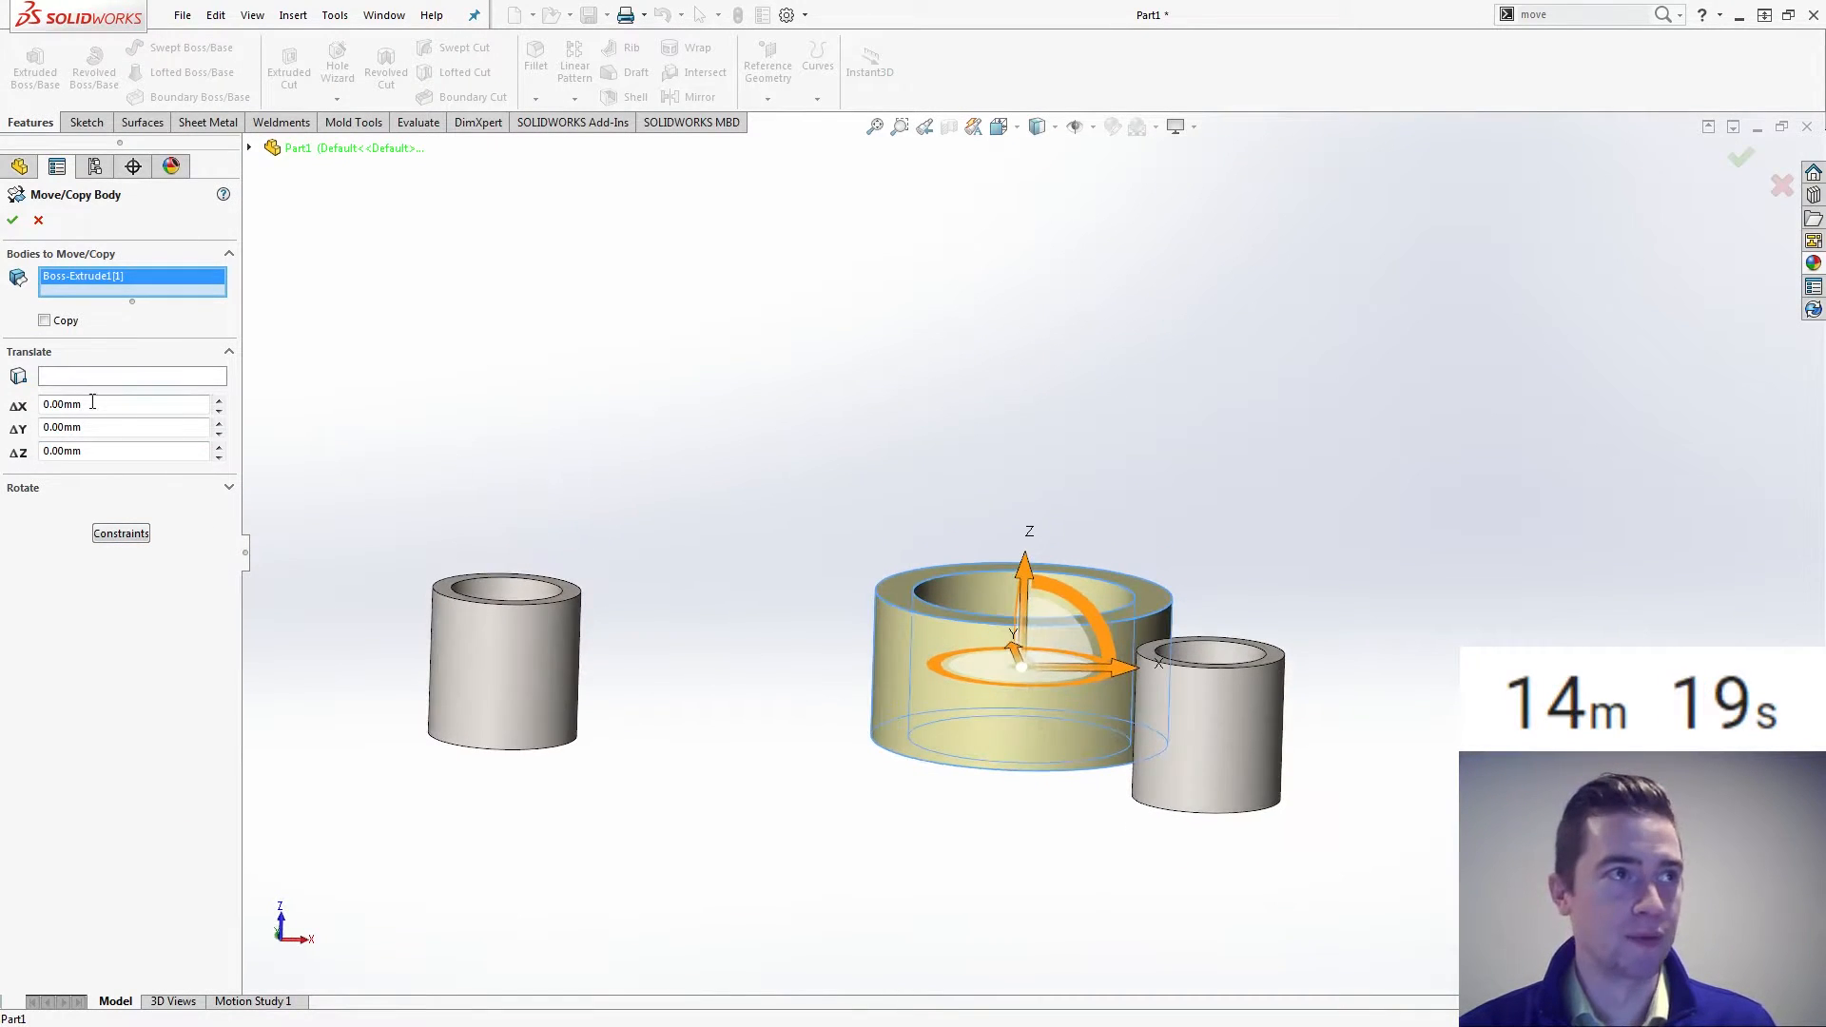
click(111, 454)
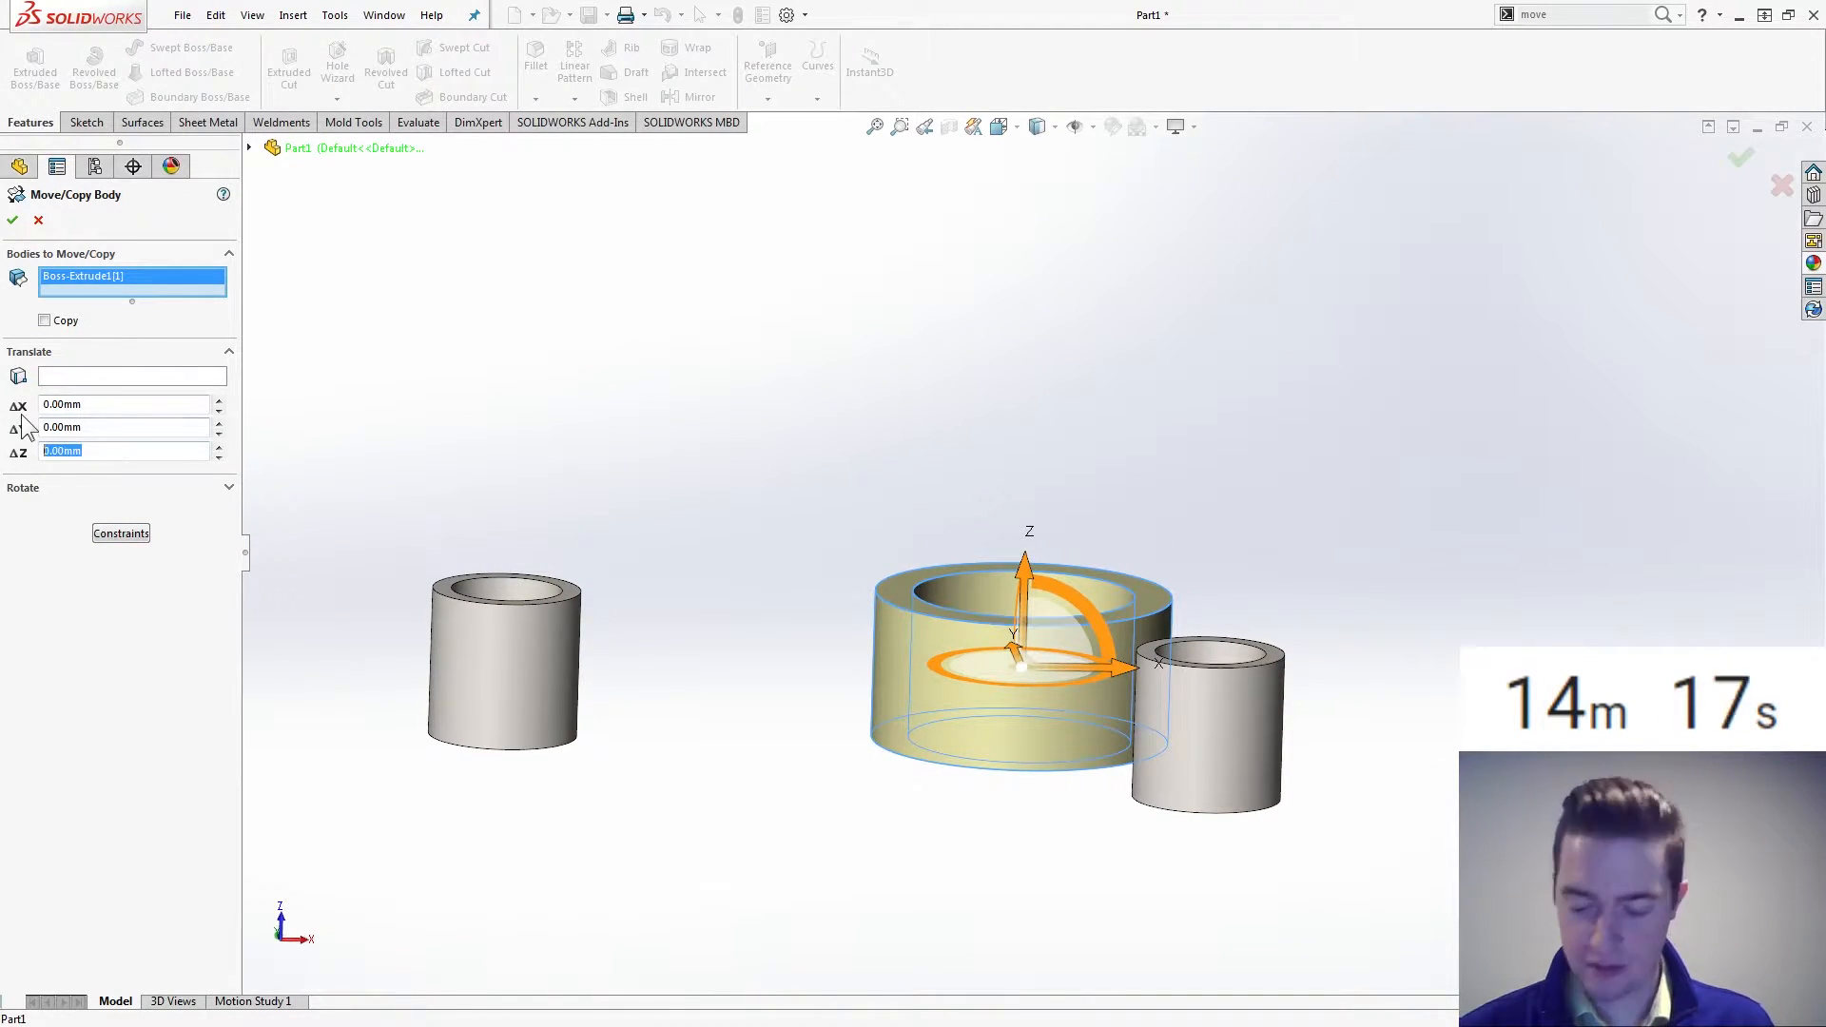
text(5)
key(Tab)
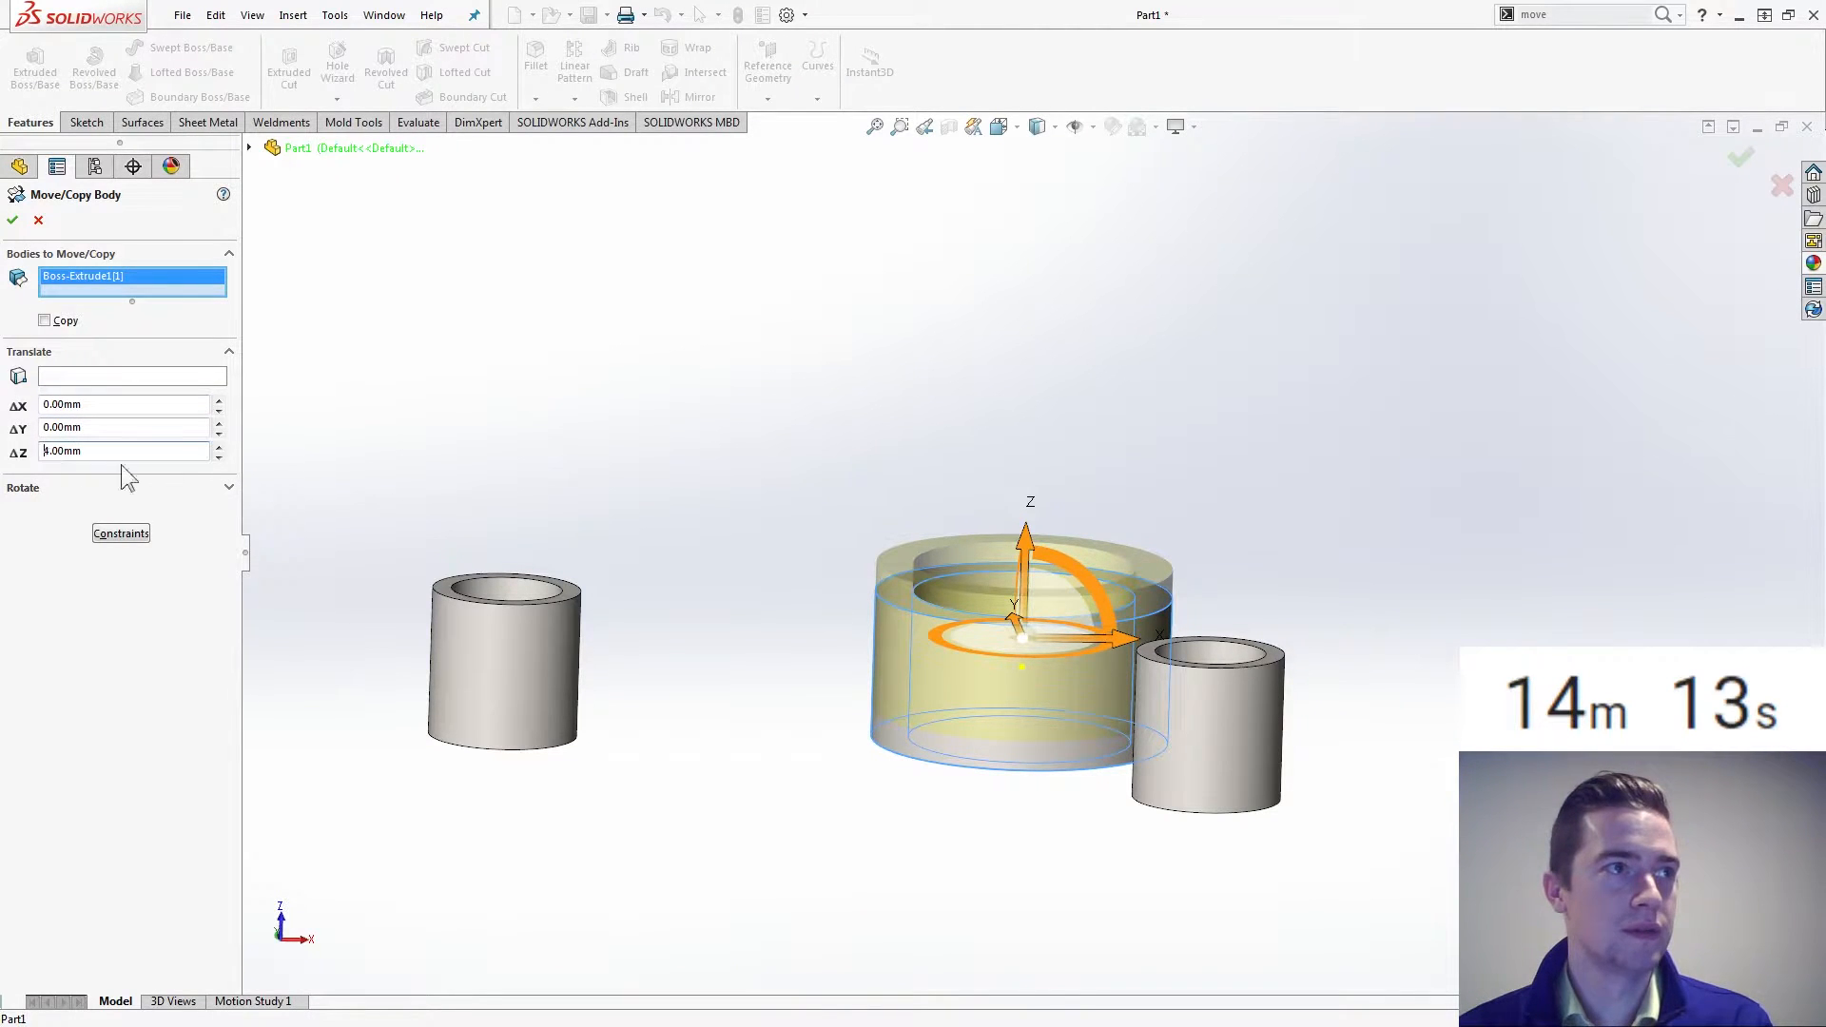
text(-)
key(Tab)
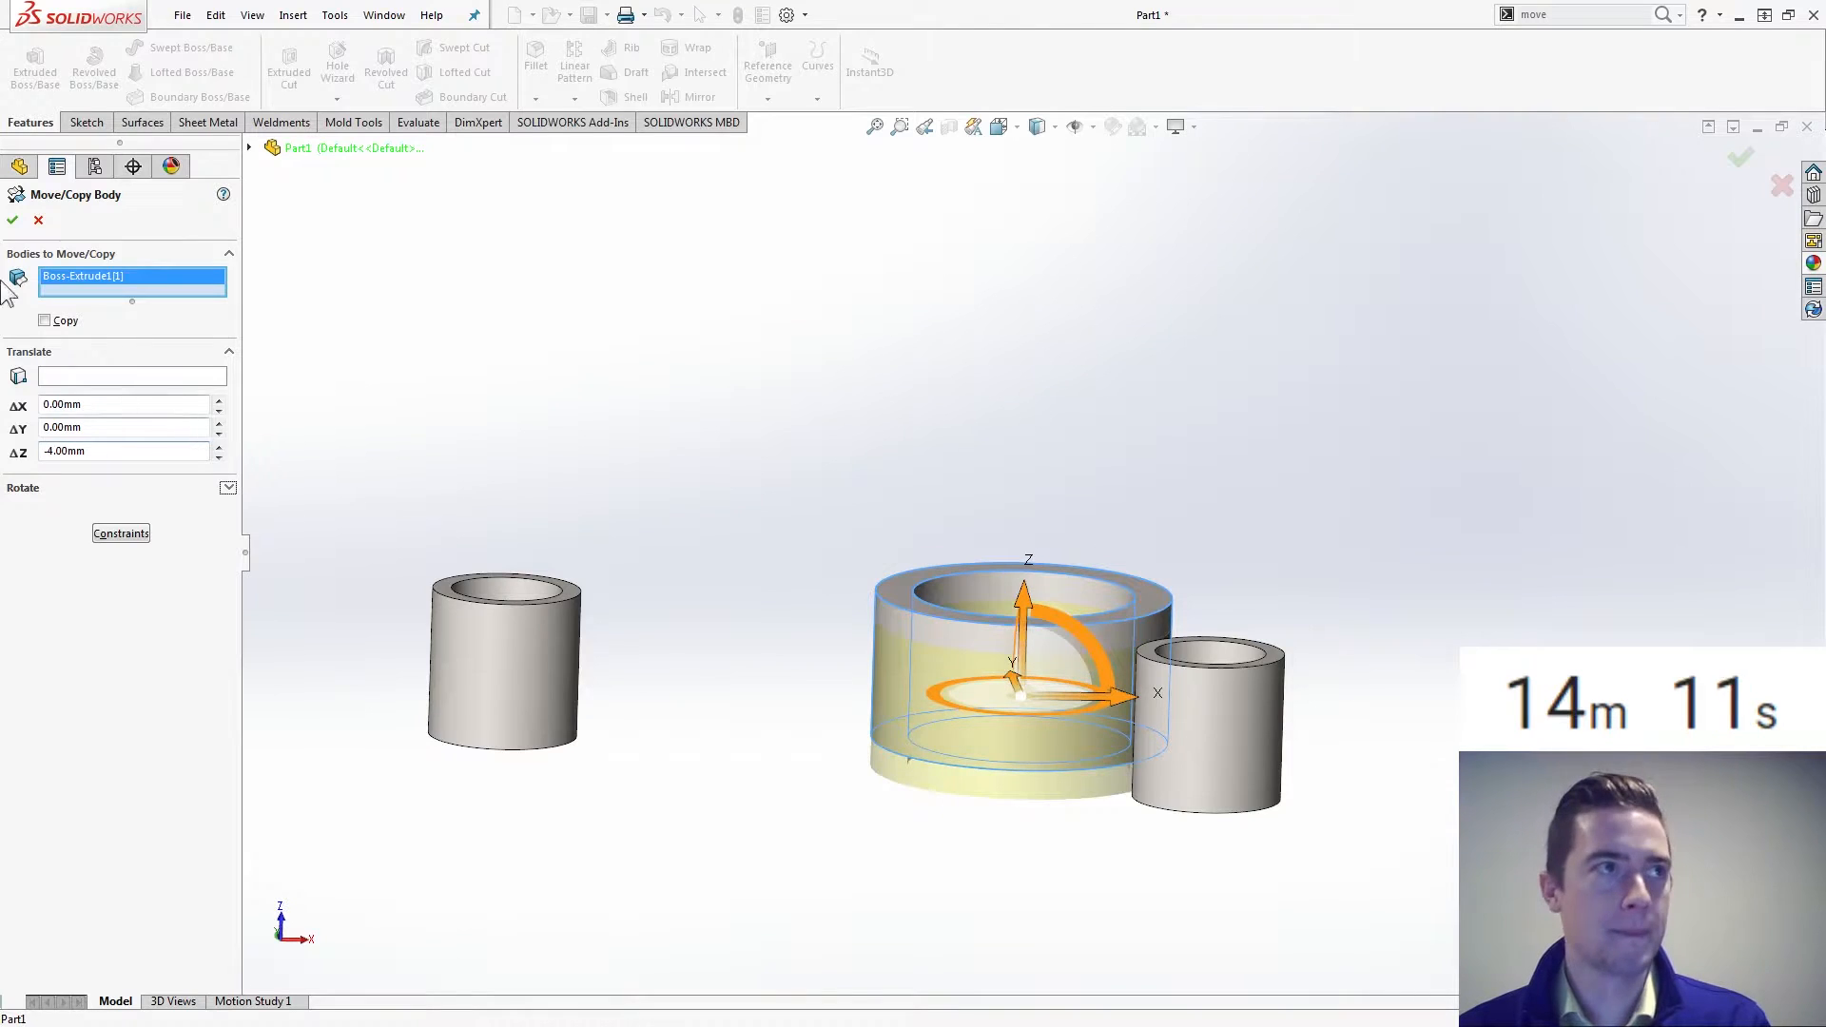
click(12, 220)
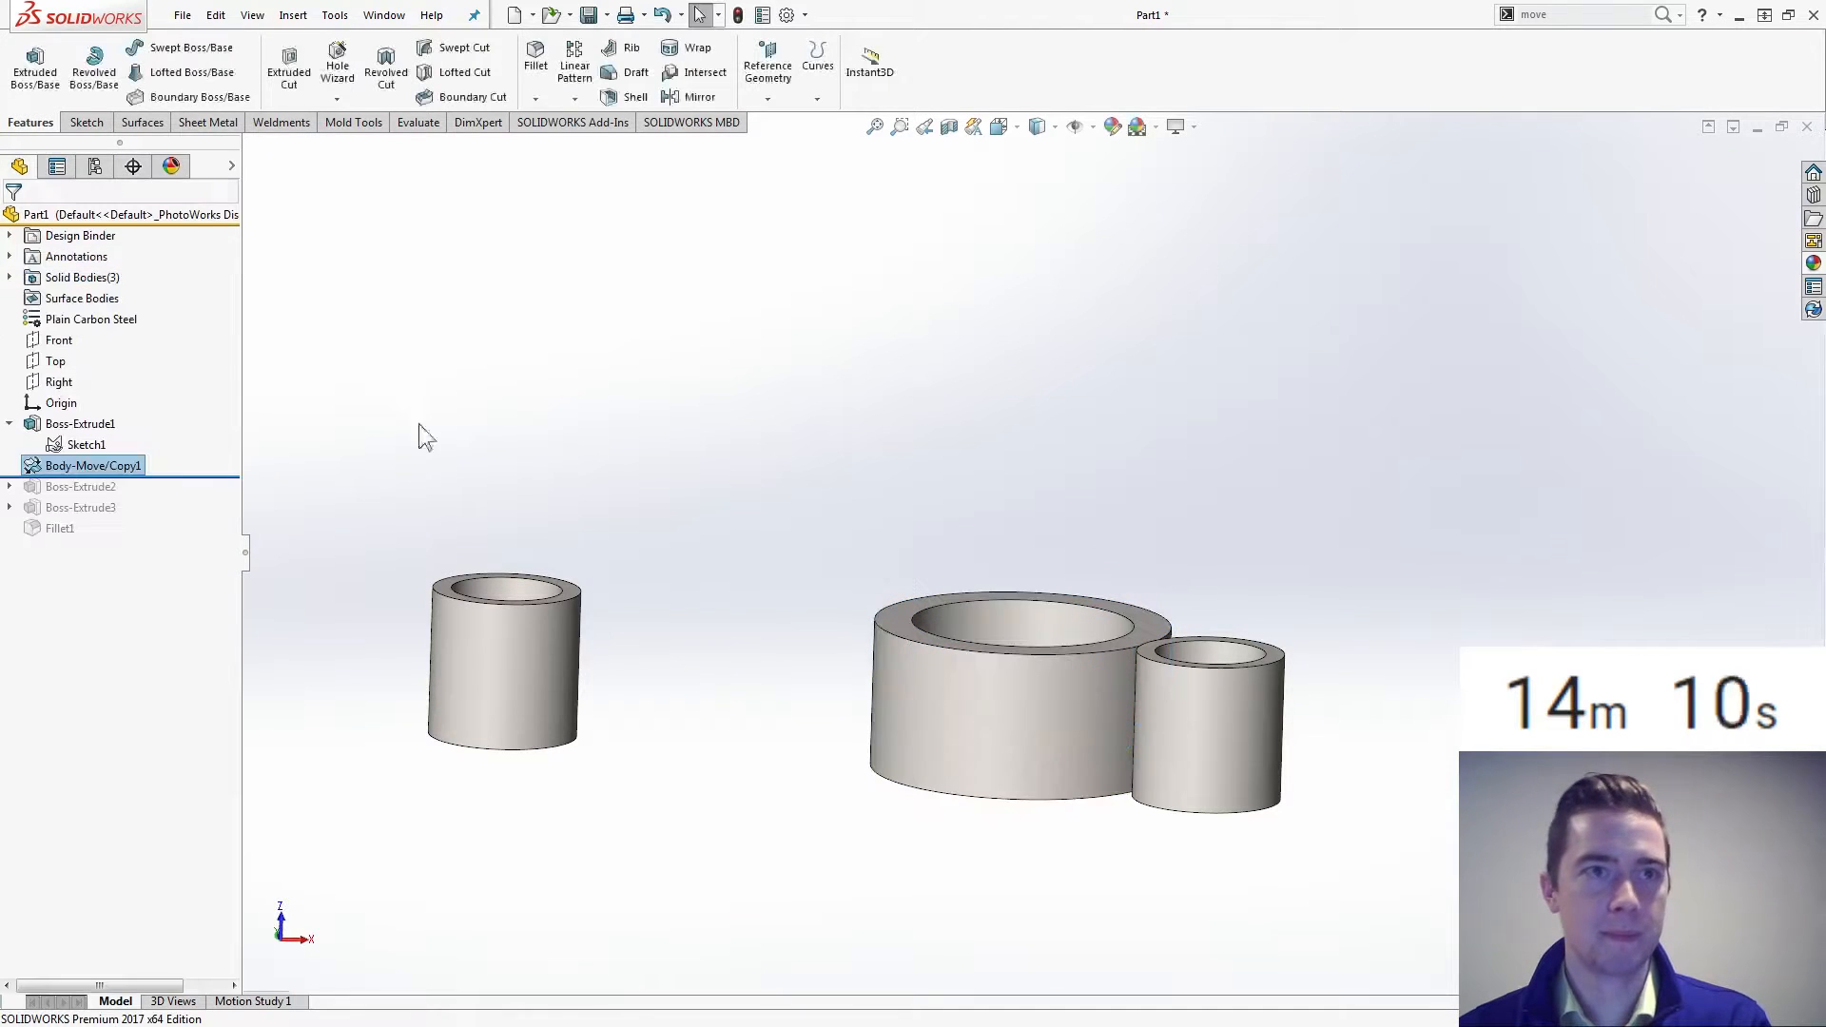
right_click(999, 285)
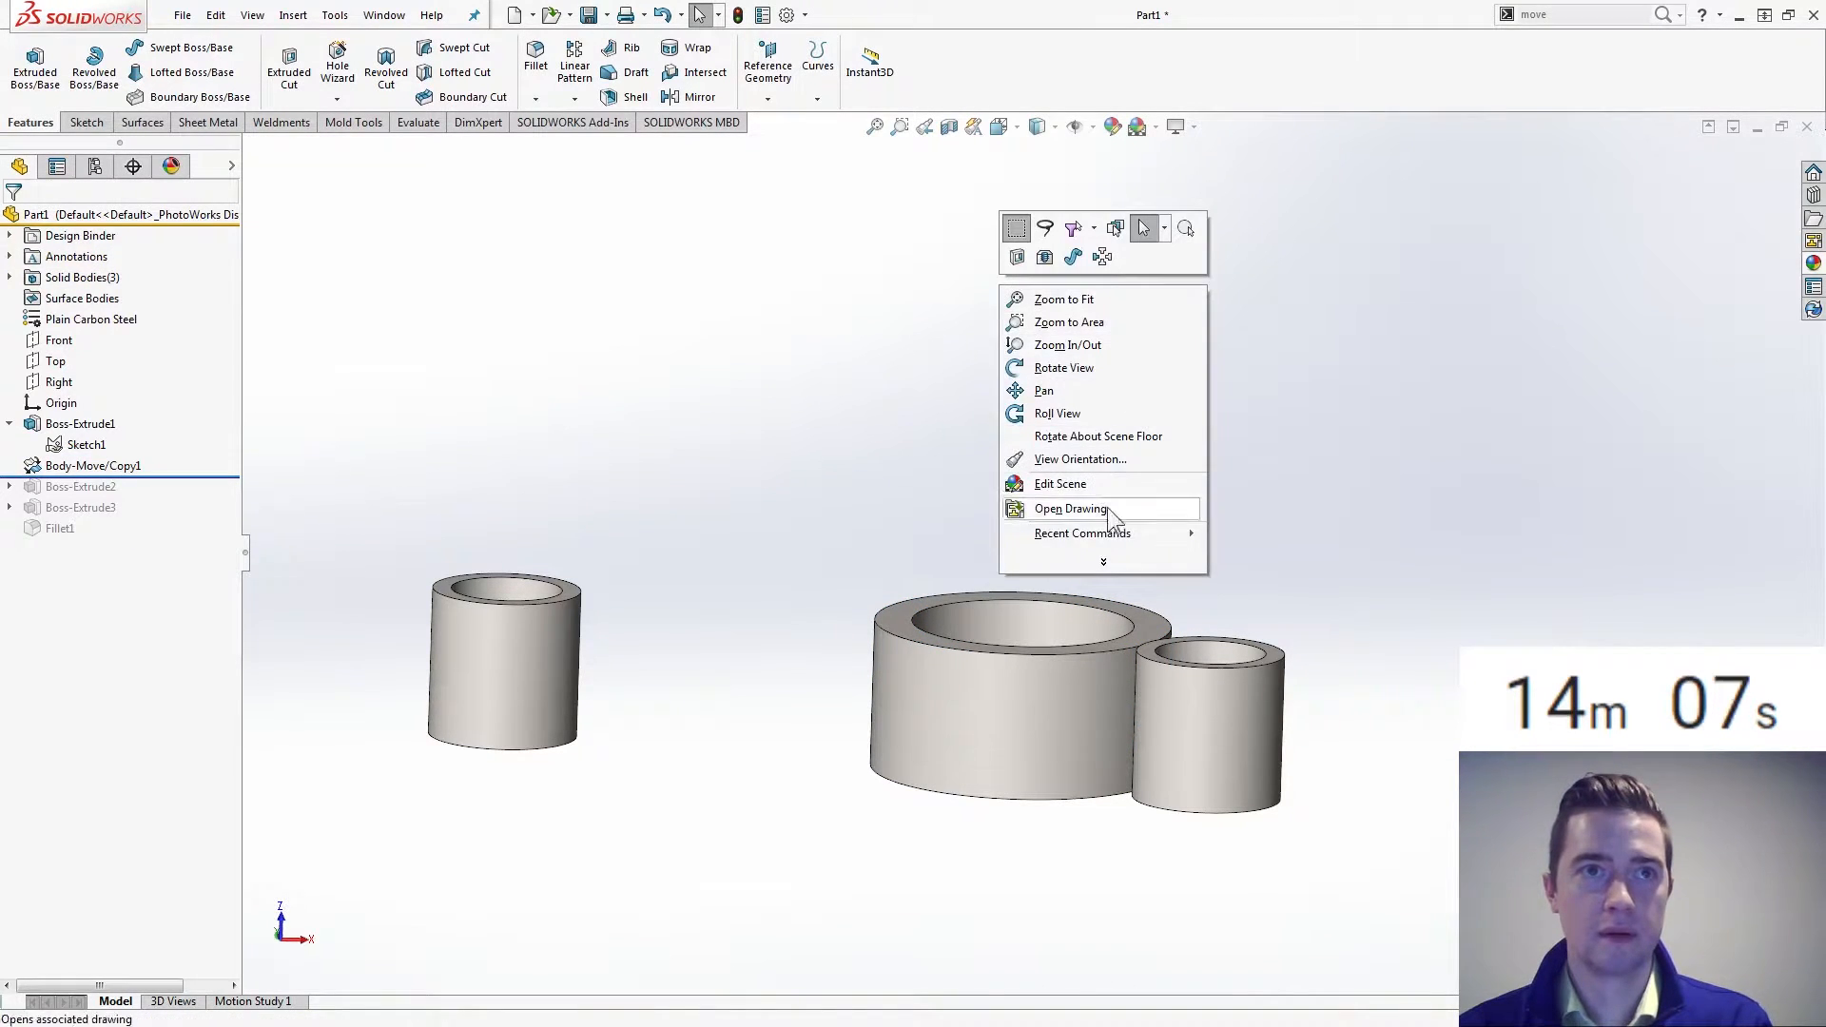
mouse_move(1128, 535)
click(1585, 539)
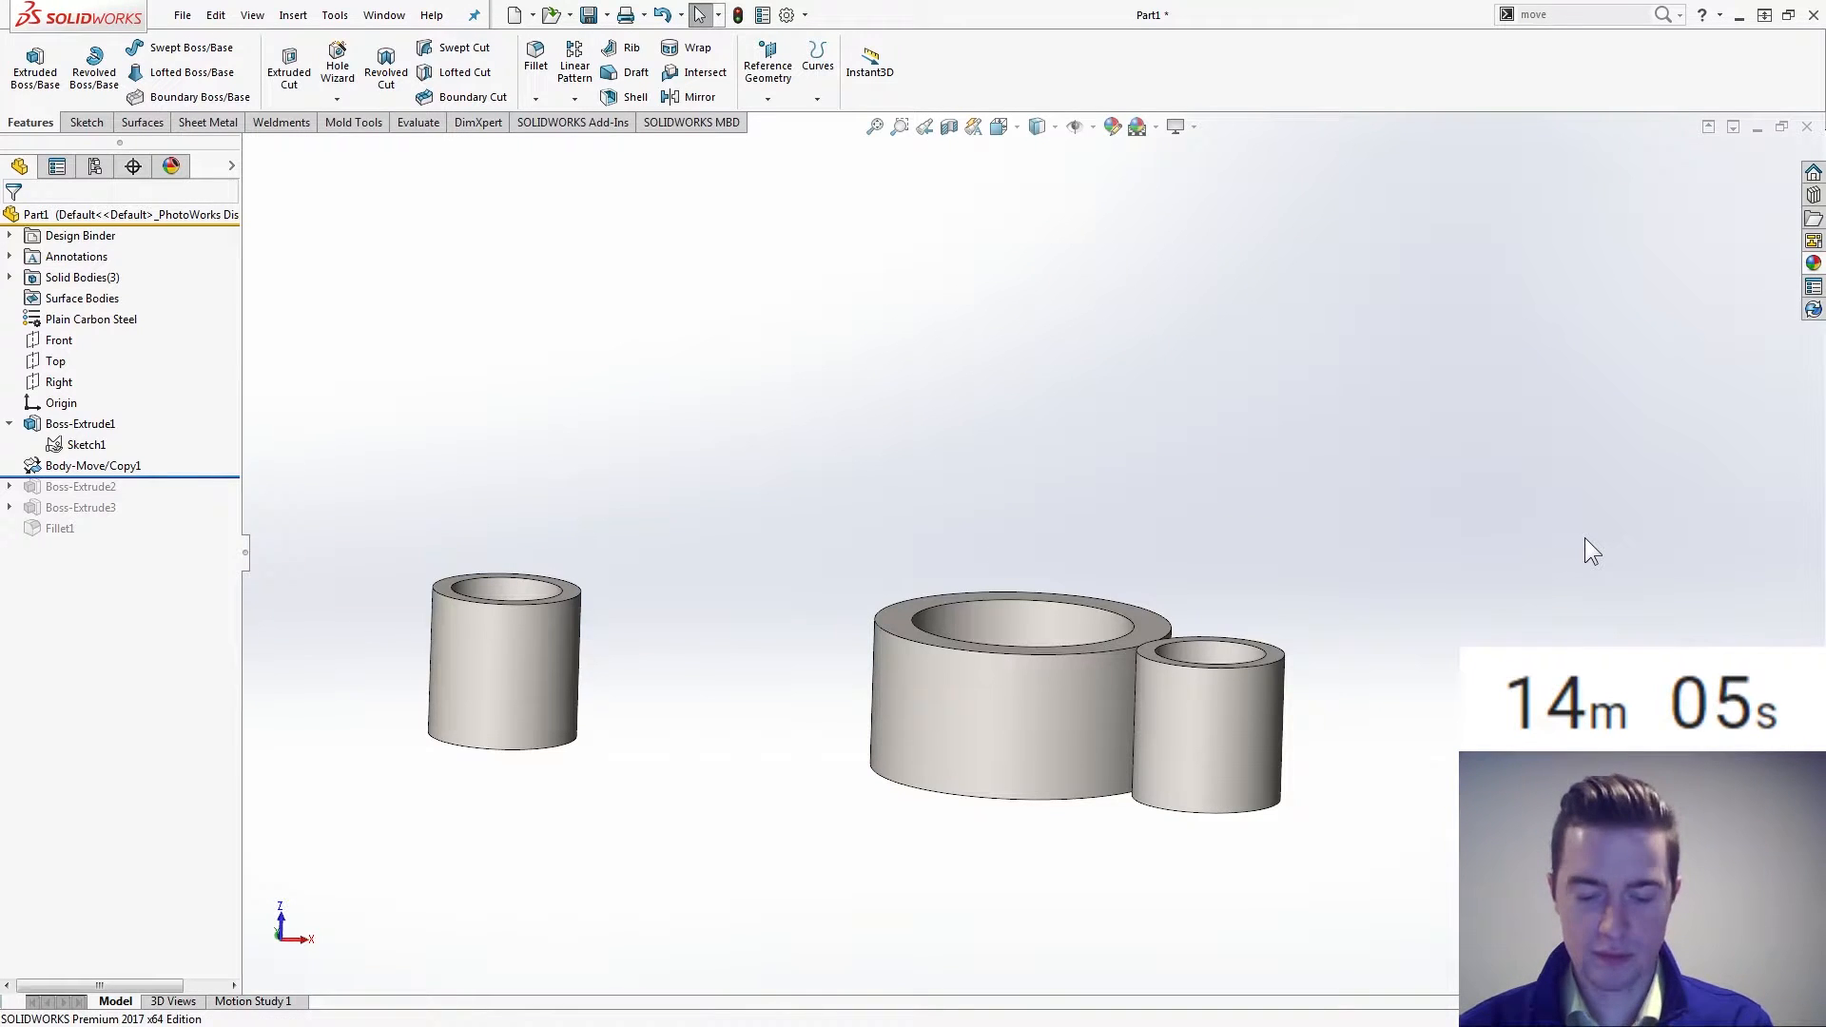
Use Move/Copy Bodies to translate the small boss nearest the large center boss by -8 mm along Z
text(move)
key(Return)
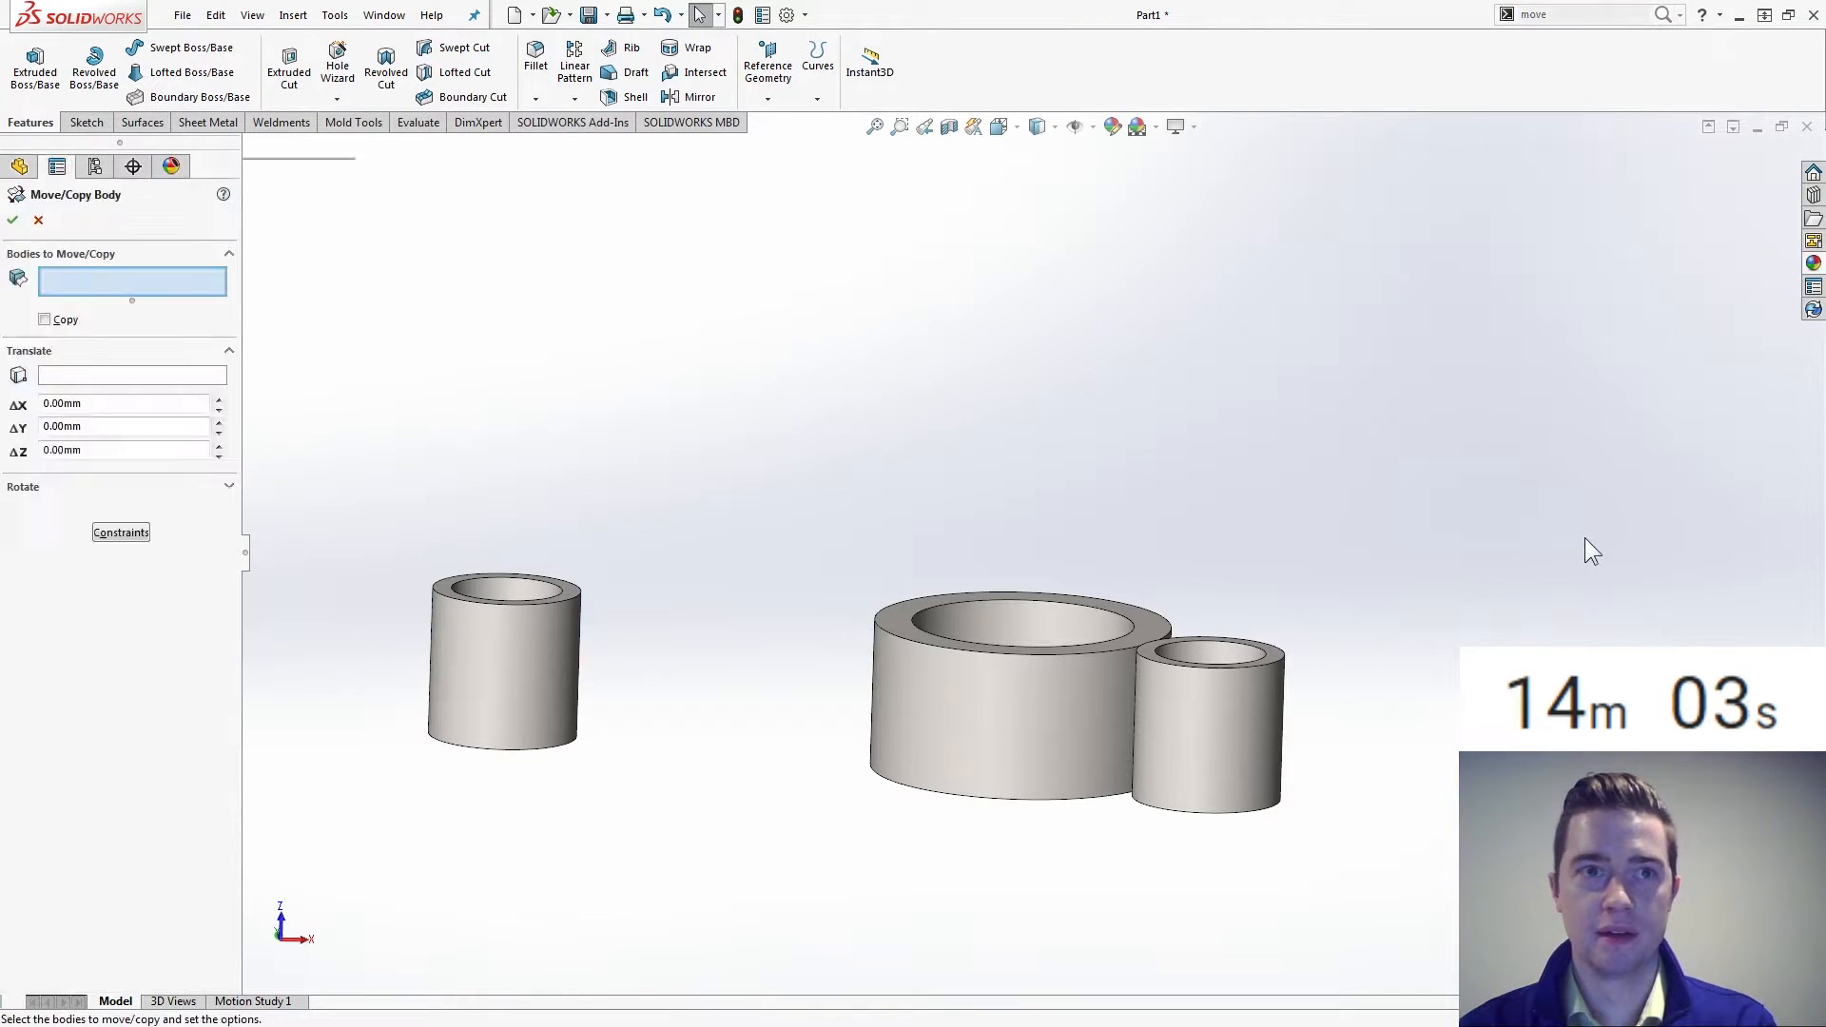
click(1199, 754)
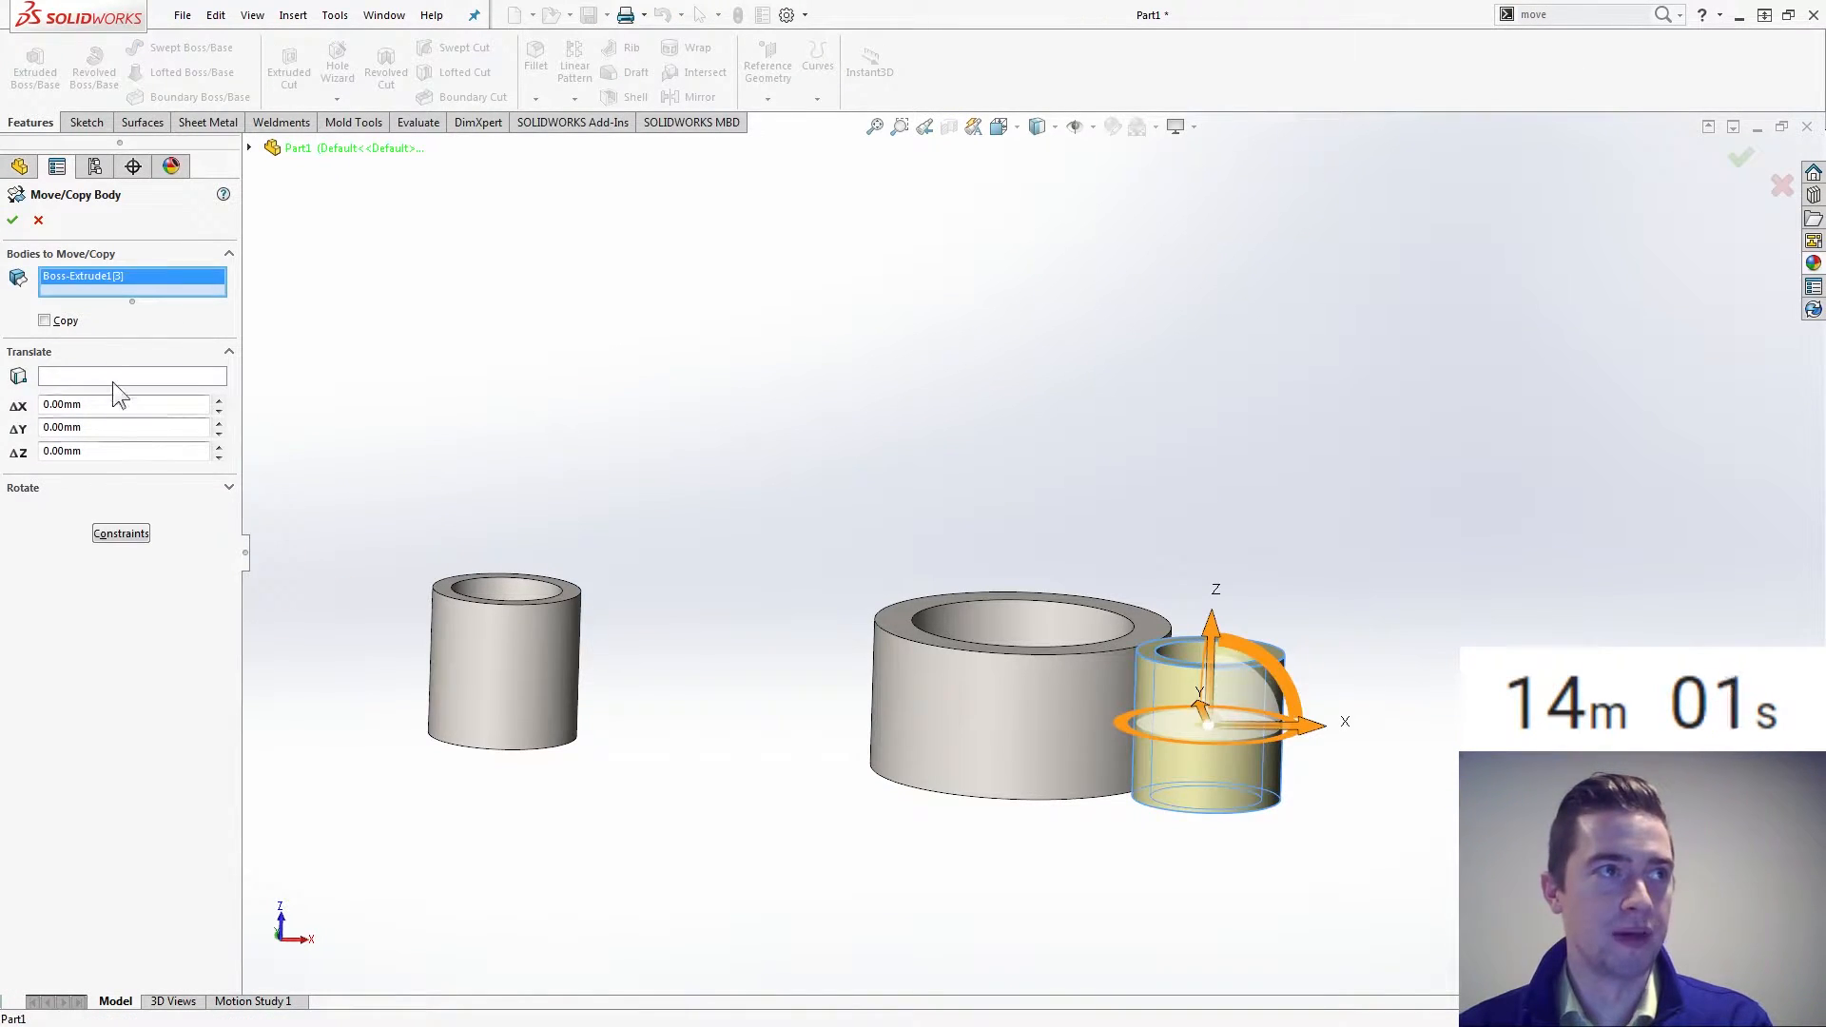
drag(118, 452, 8, 427)
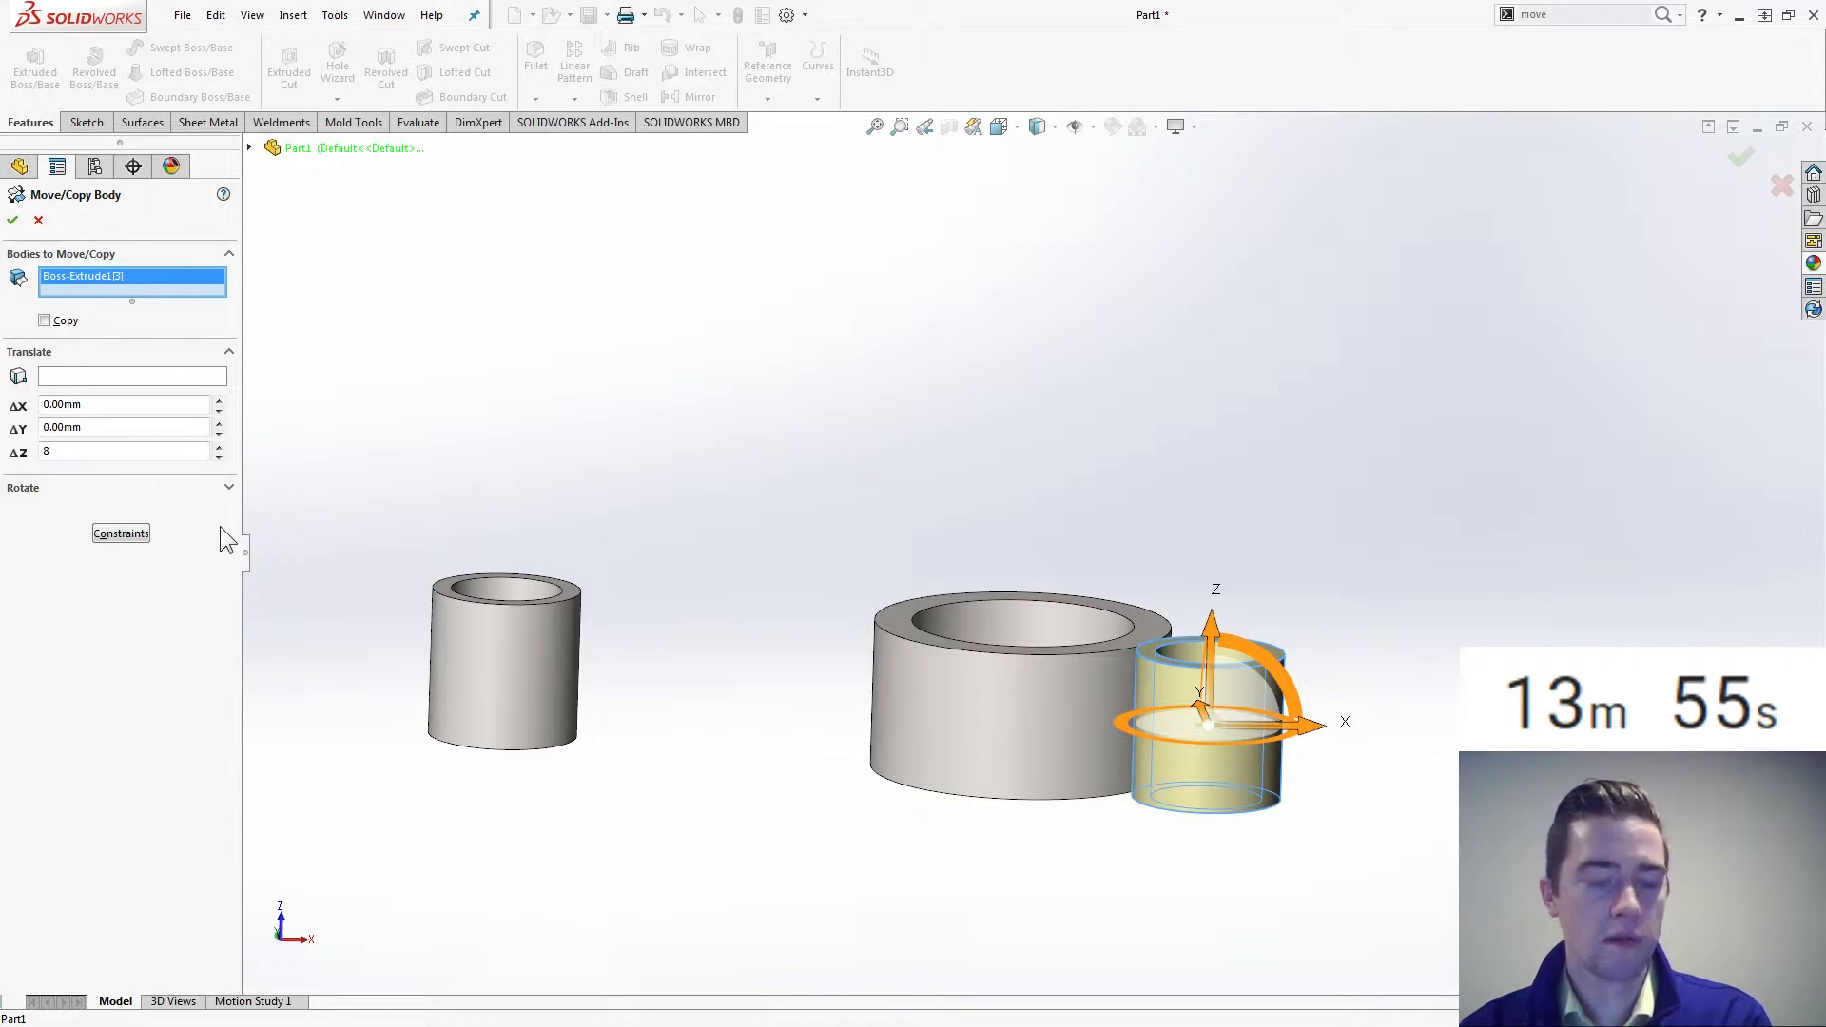
key(BackSpace)
text(-8.00mm)
key(Tab)
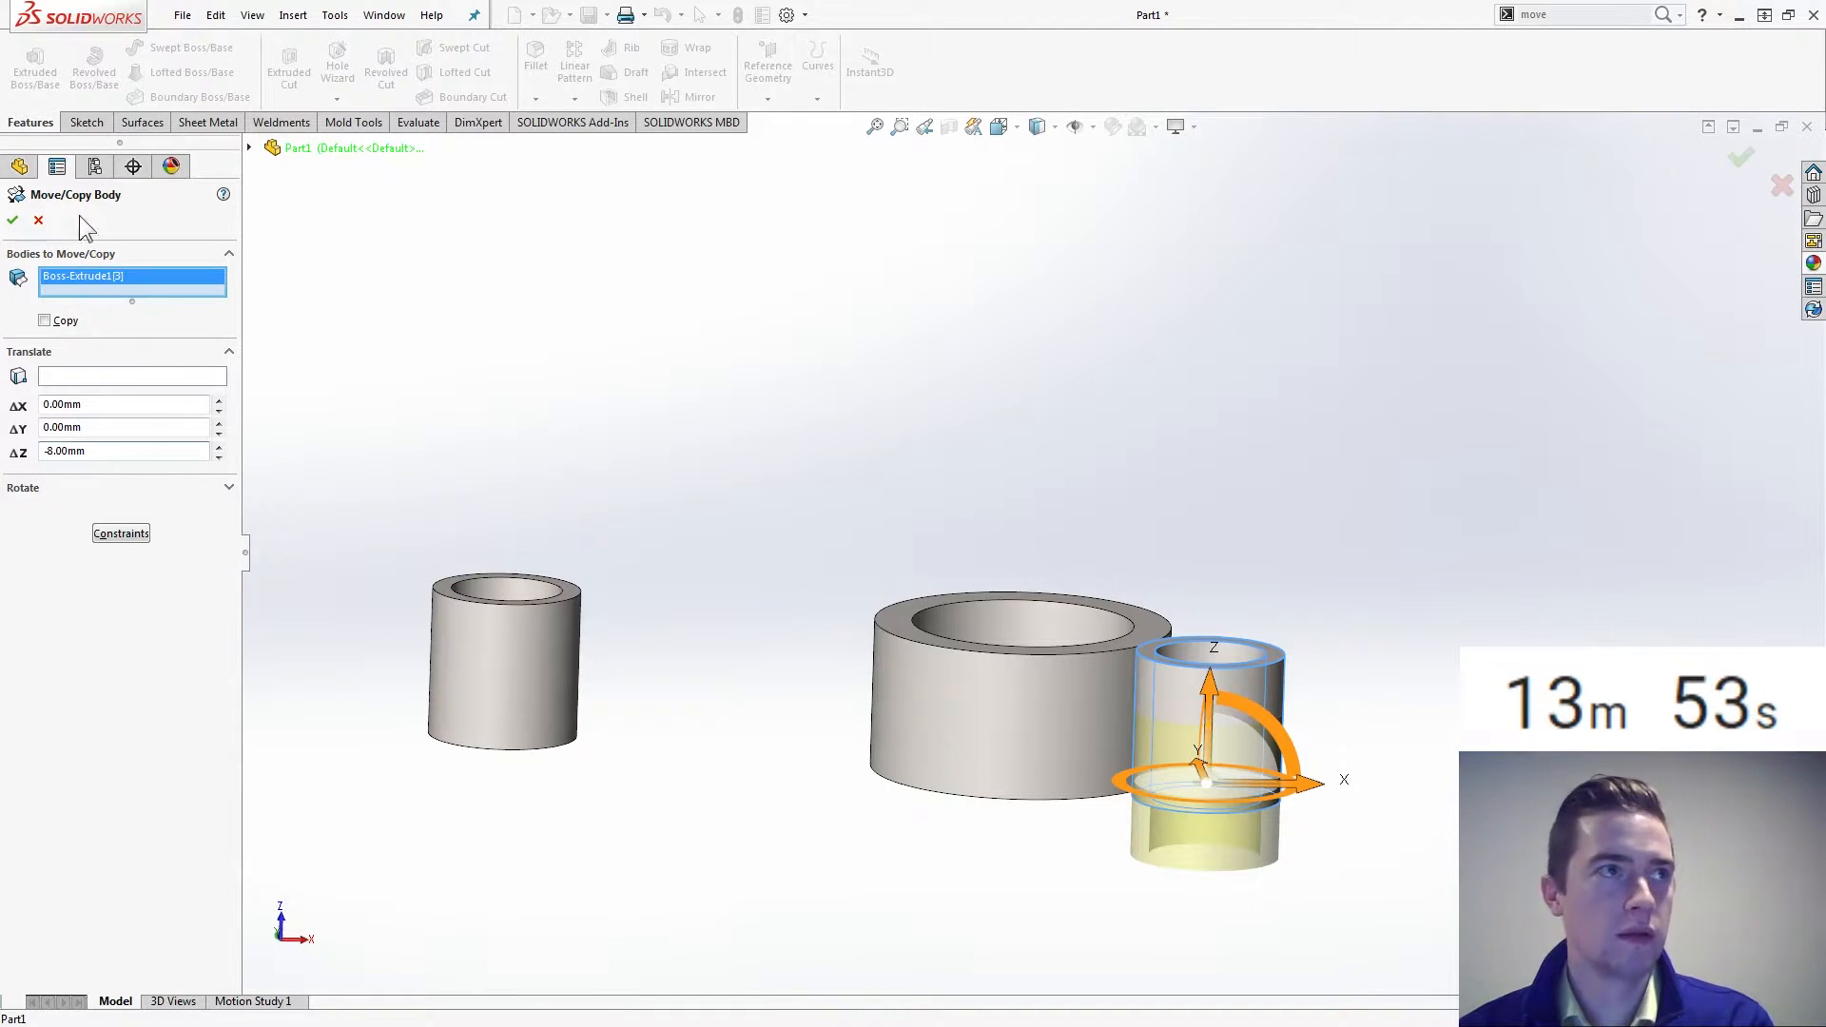
click(13, 221)
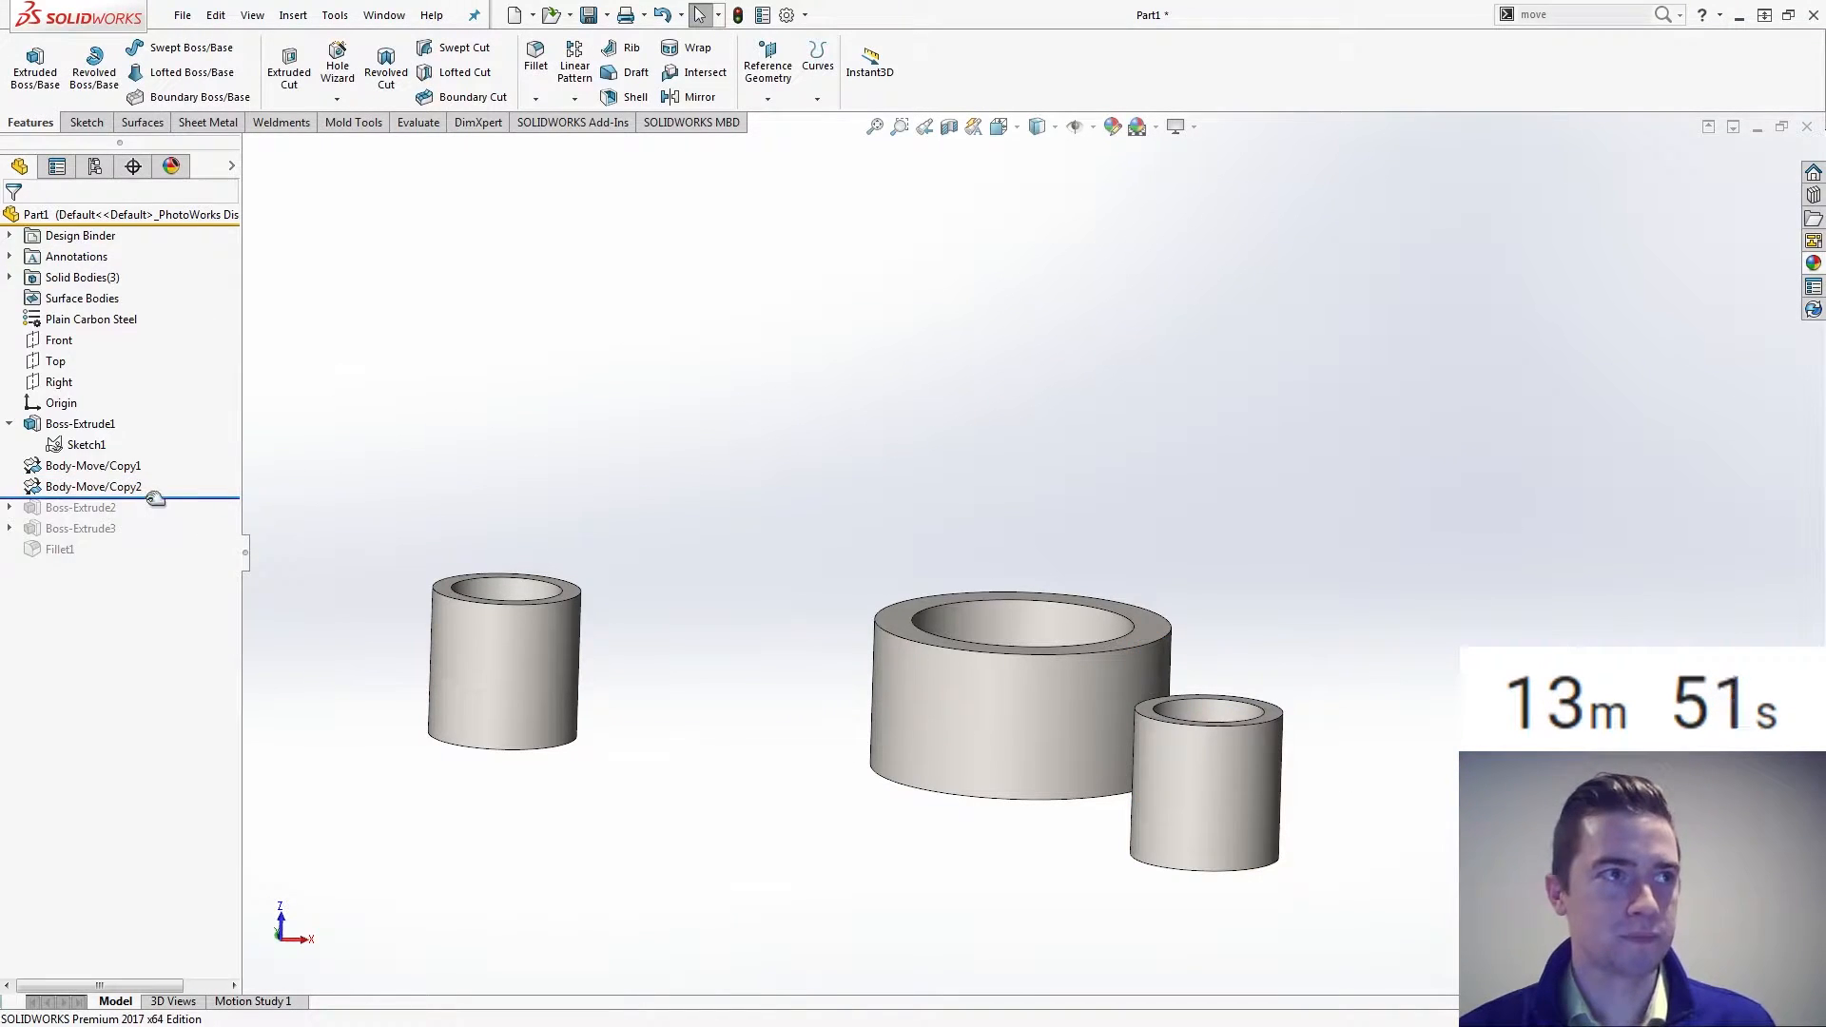
Roll the part forward past the web extrusion and the rib extrusion, keeping the fillet rolled back
drag(150, 496, 157, 518)
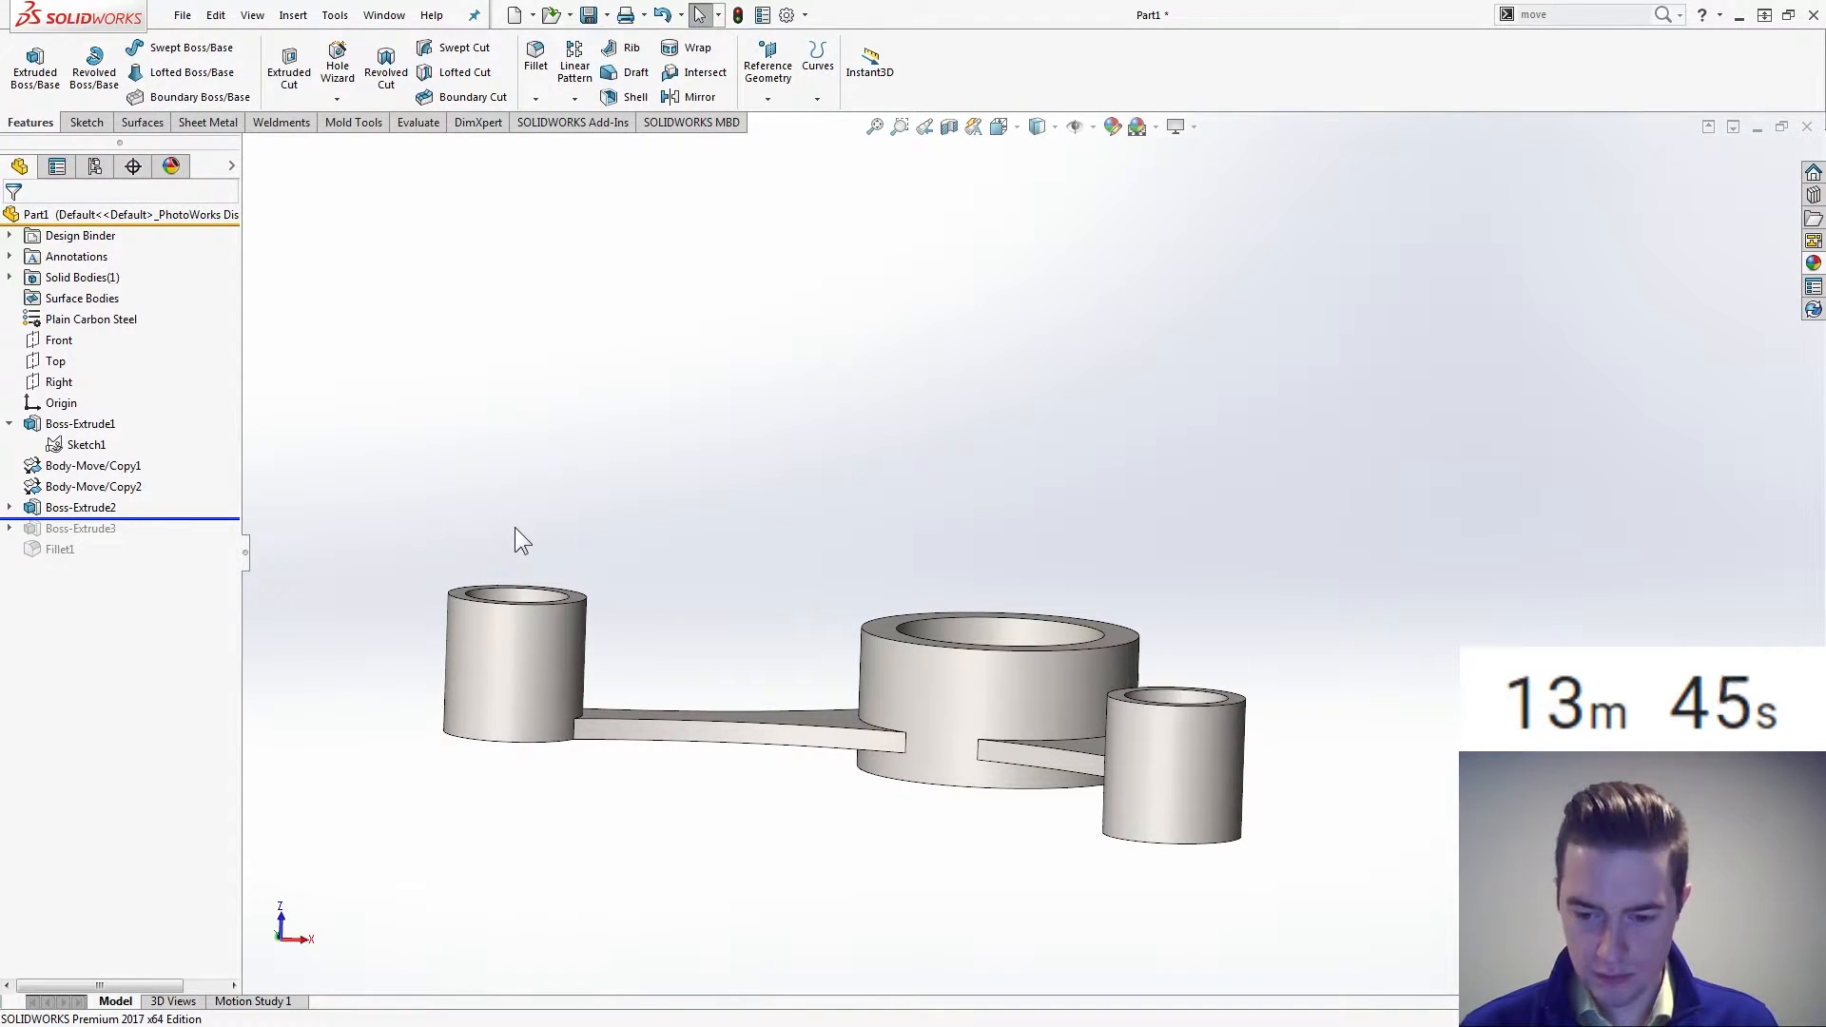
drag(155, 519, 155, 539)
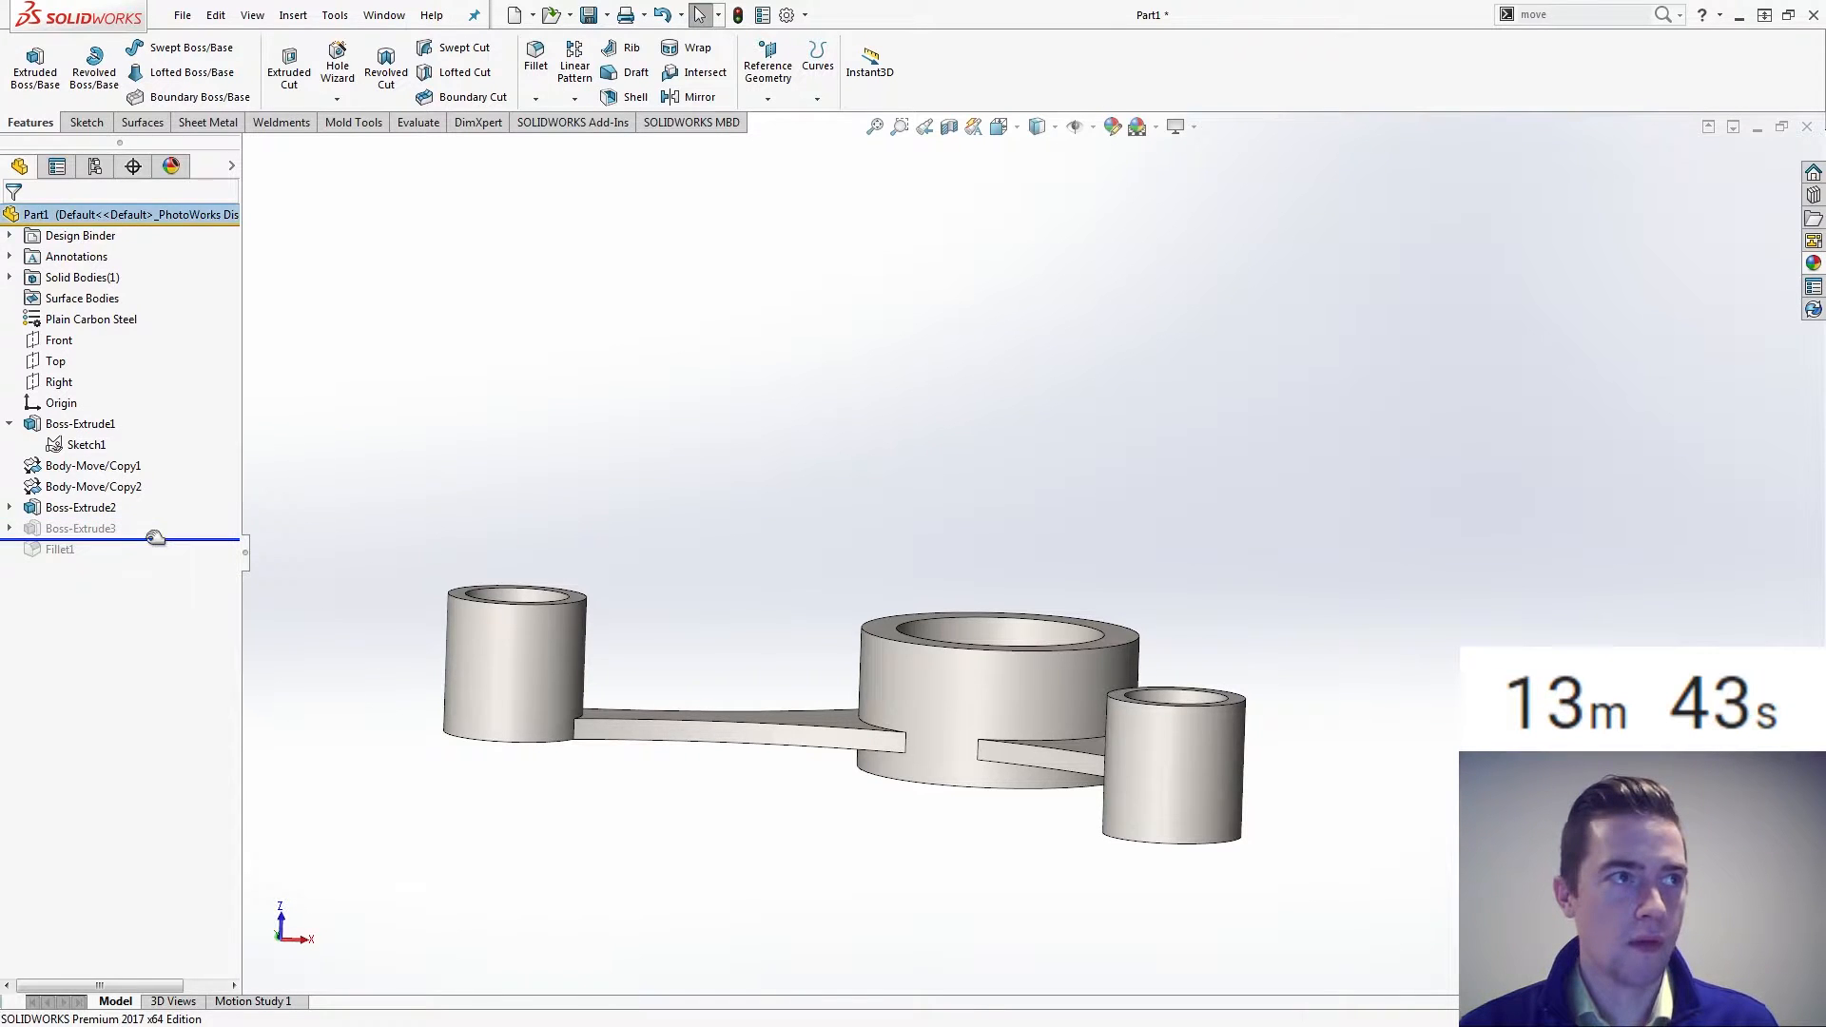
Examine from below and above how the web and ribs meet the shifted bosses
key(Down)
key(Down)
key(Down)
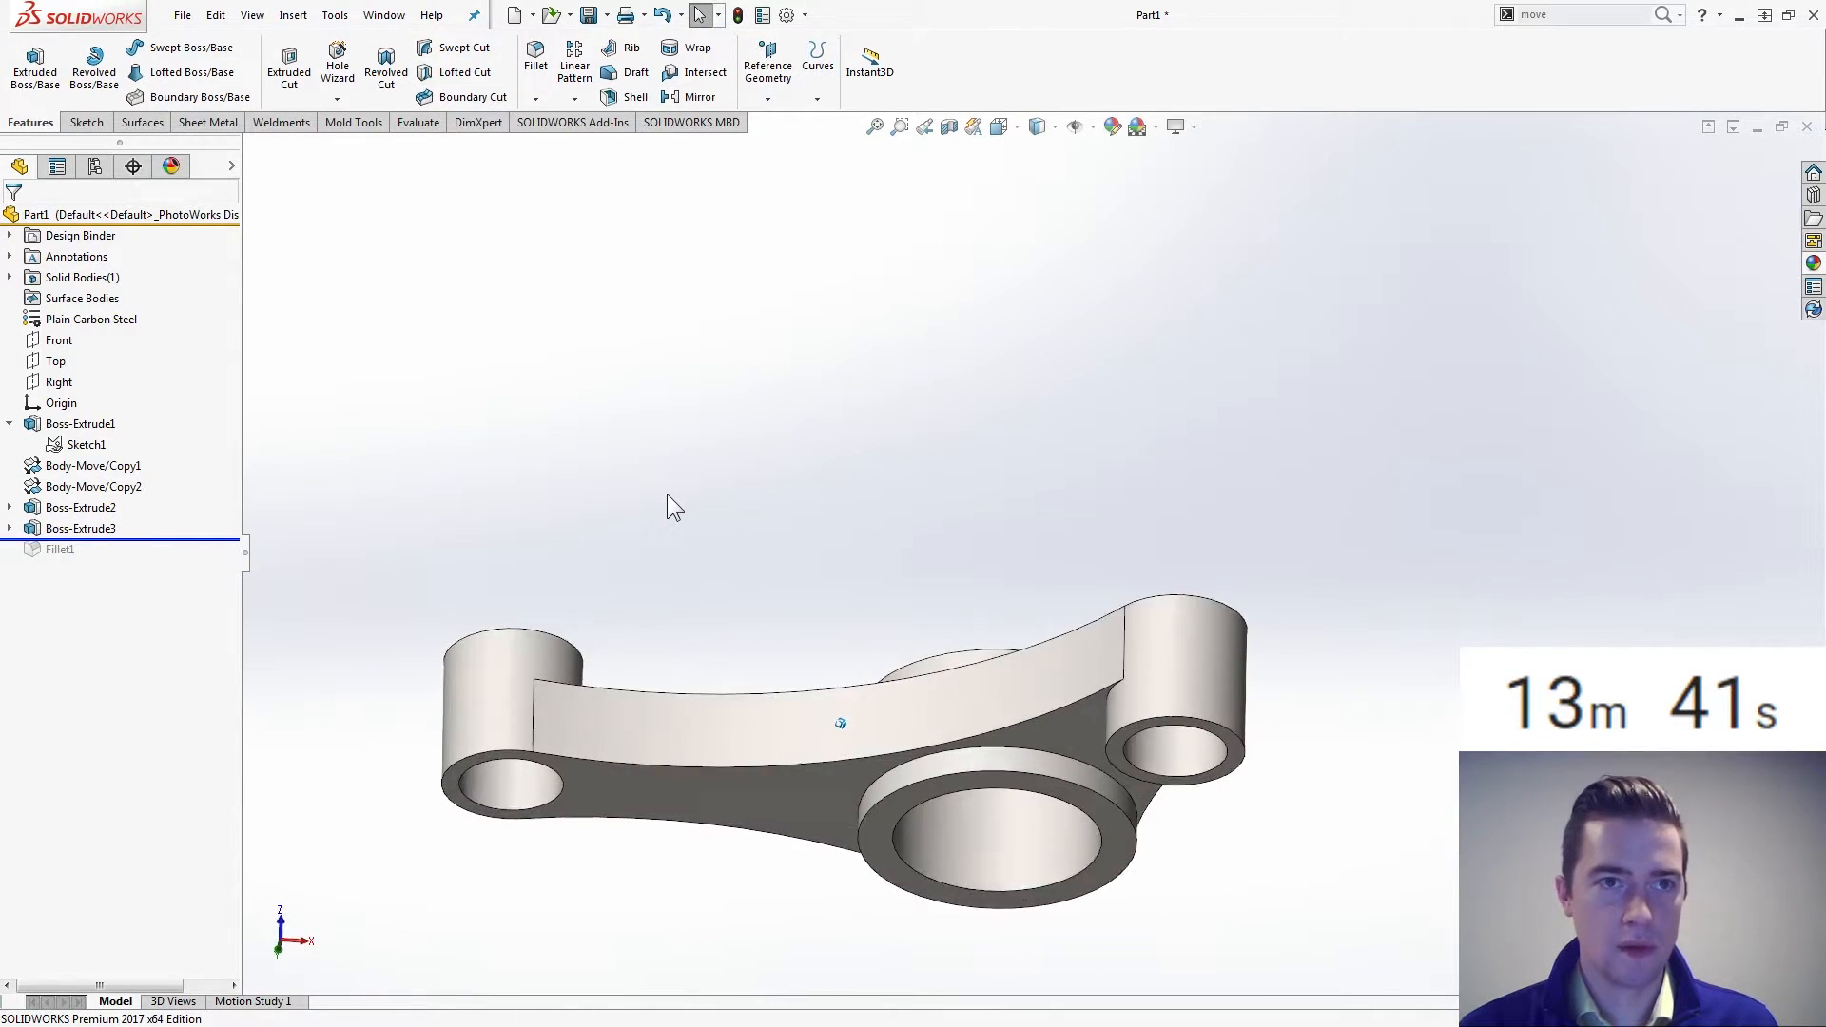
key(Down)
key(Down)
key(Down)
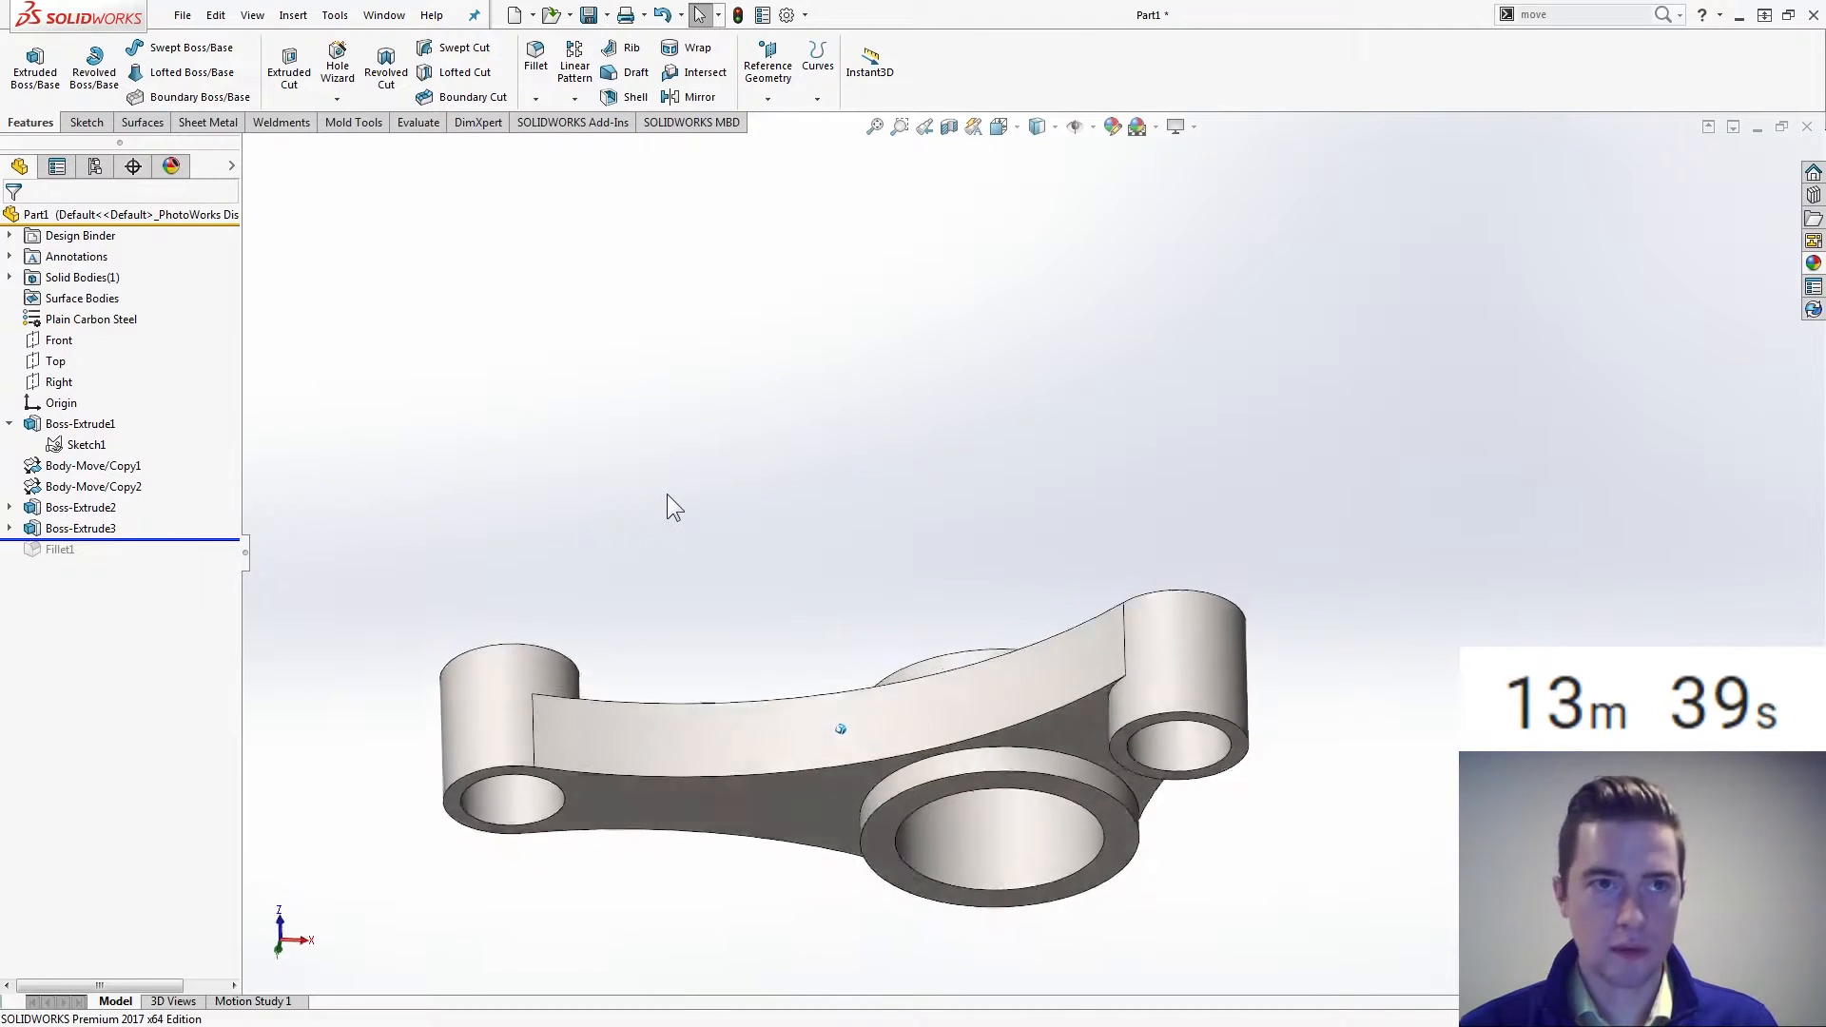
key(Up)
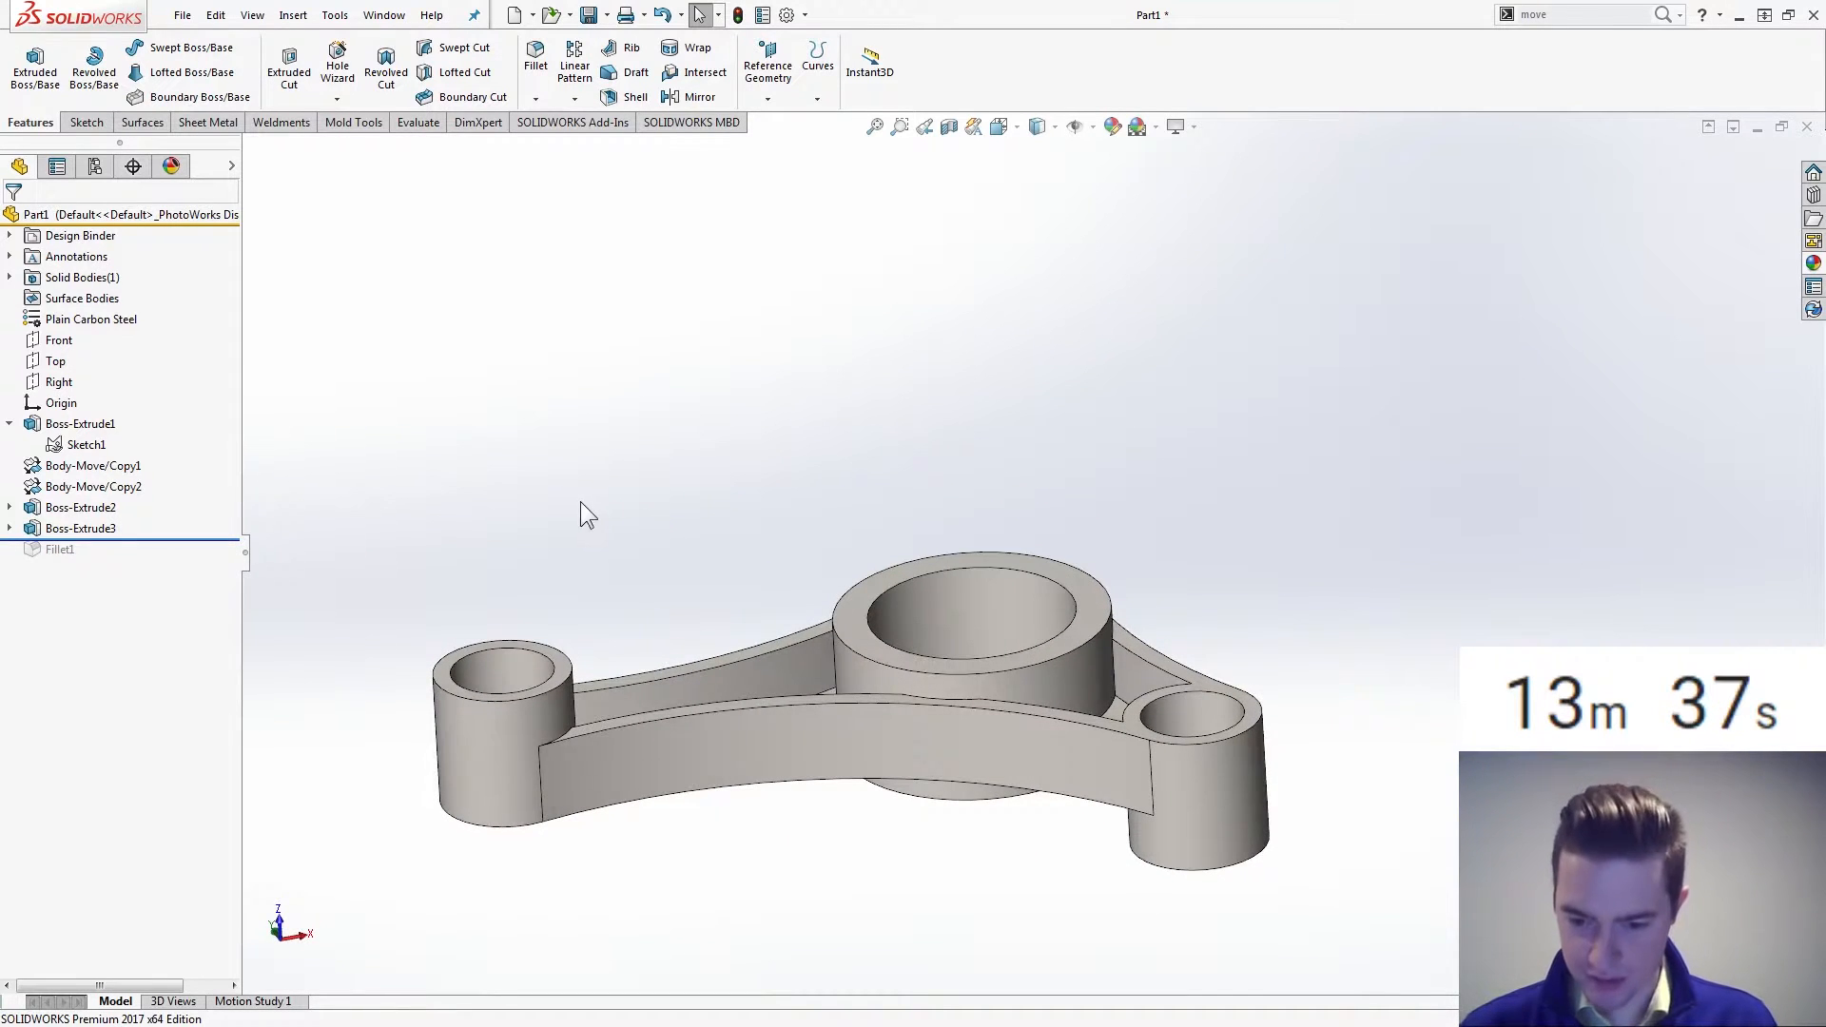
middle_drag(848, 742, 833, 742)
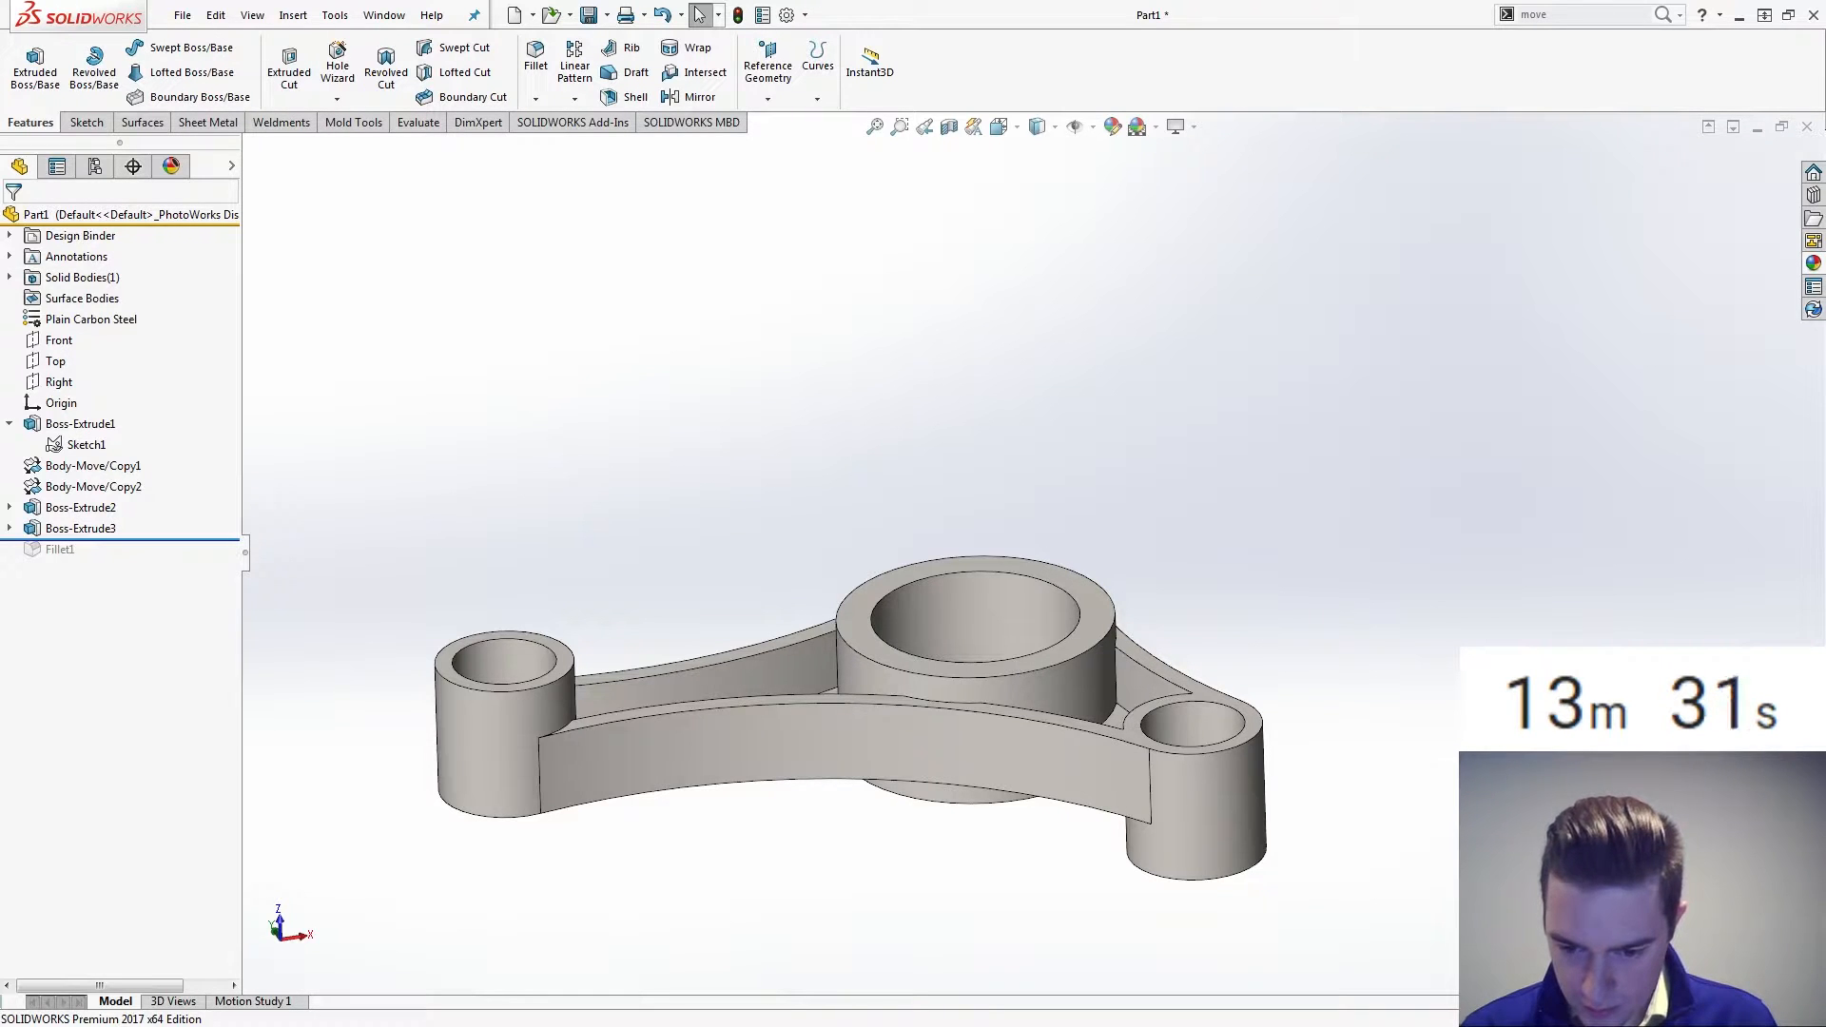
key(Down)
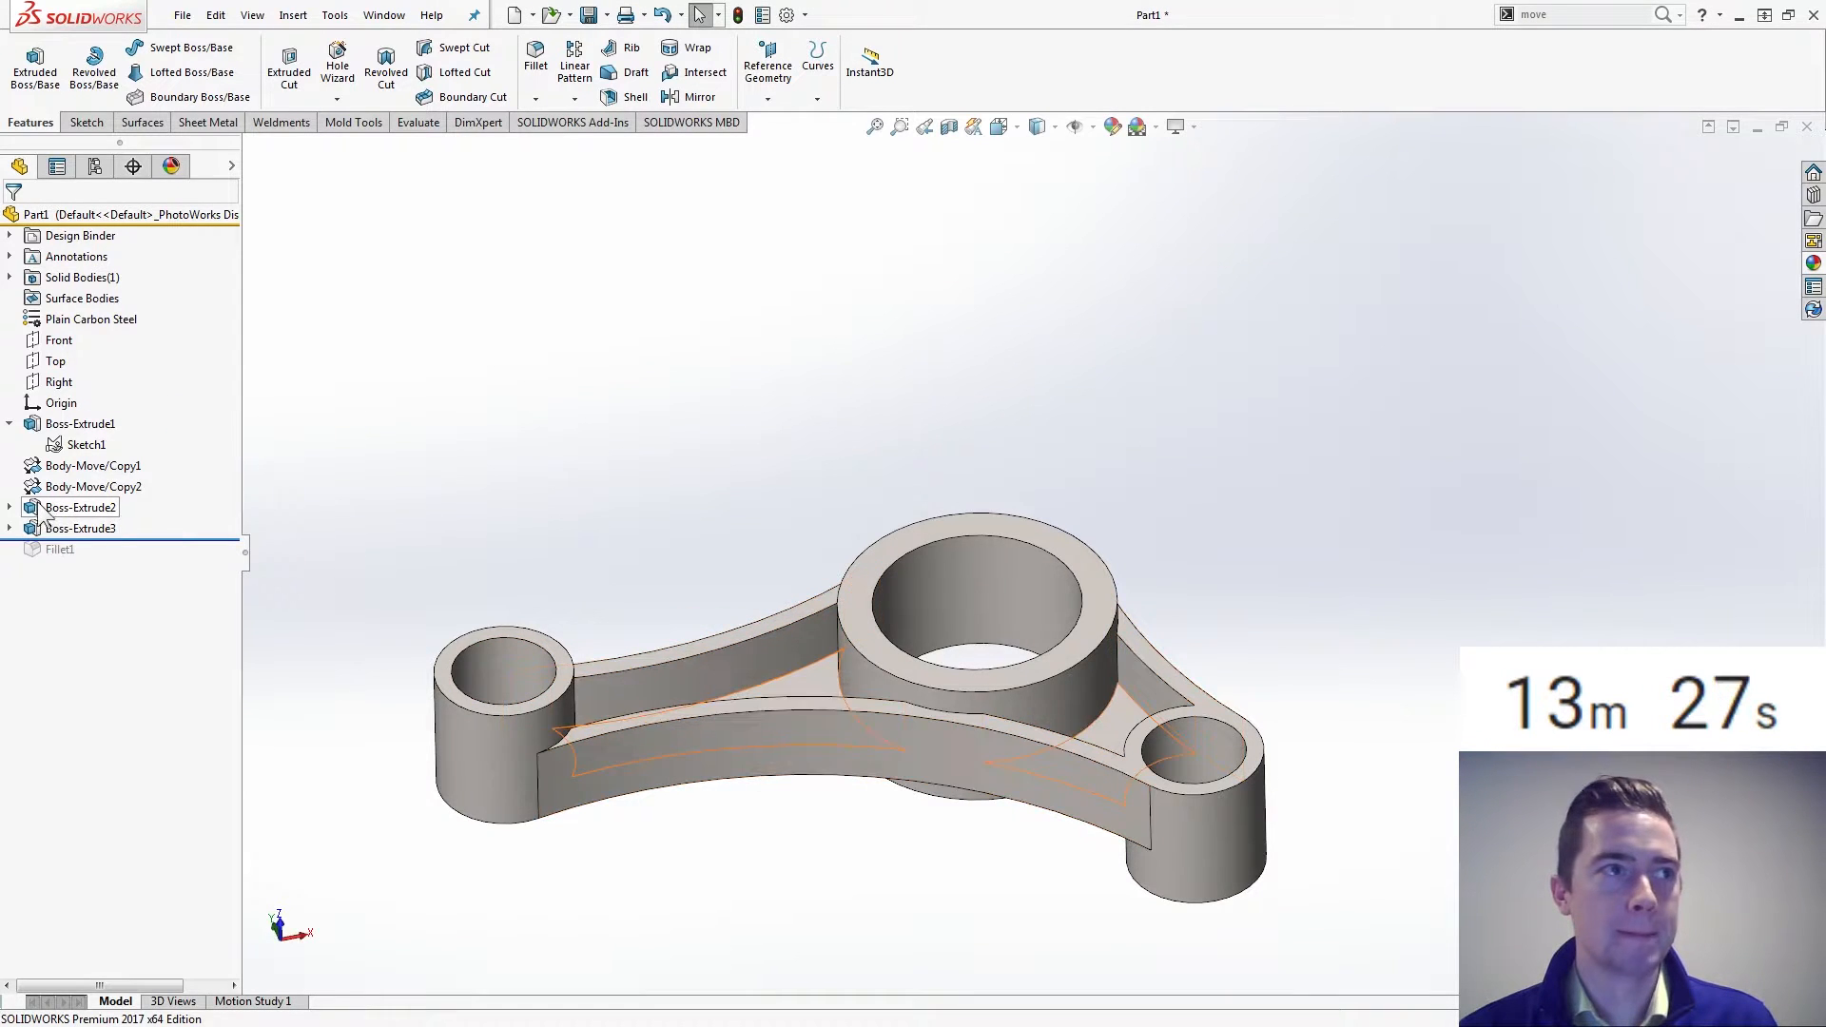
Roll back to just after the web extrusion and edit it to start at a 12 mm offset from the sketch plane with its extrusion direction reversed
drag(139, 538, 141, 518)
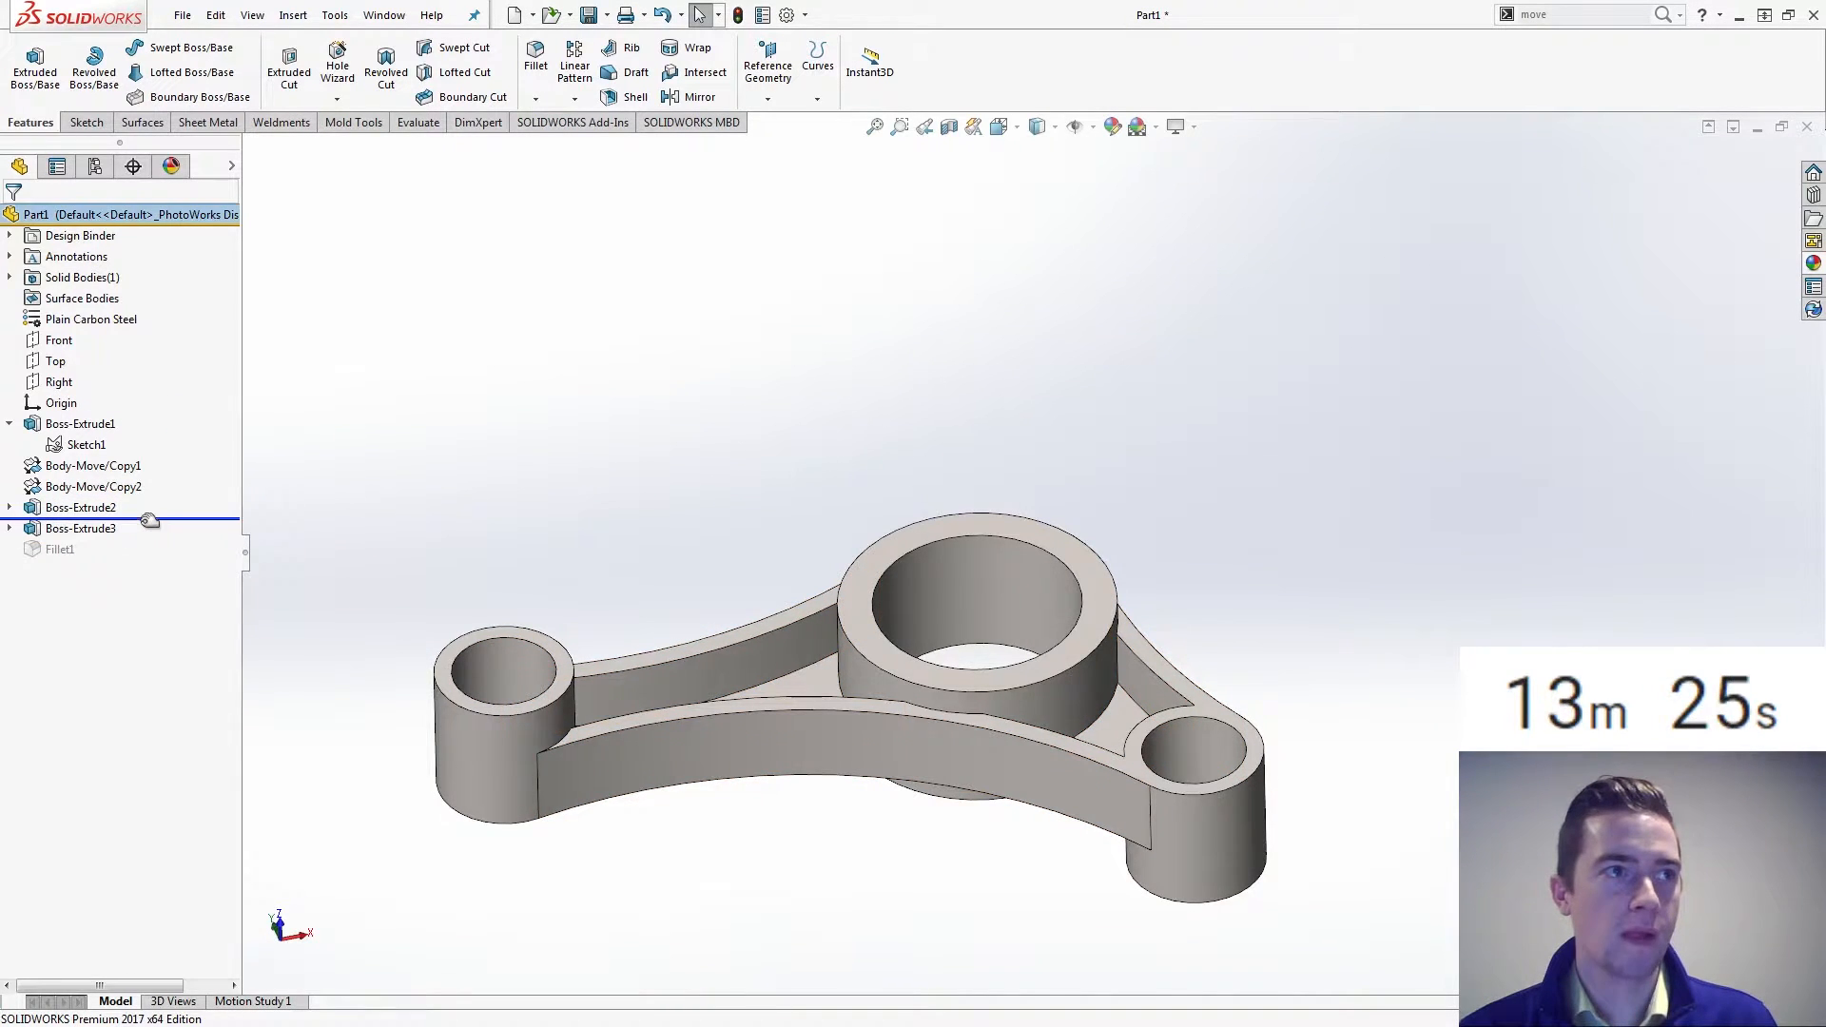
click(81, 507)
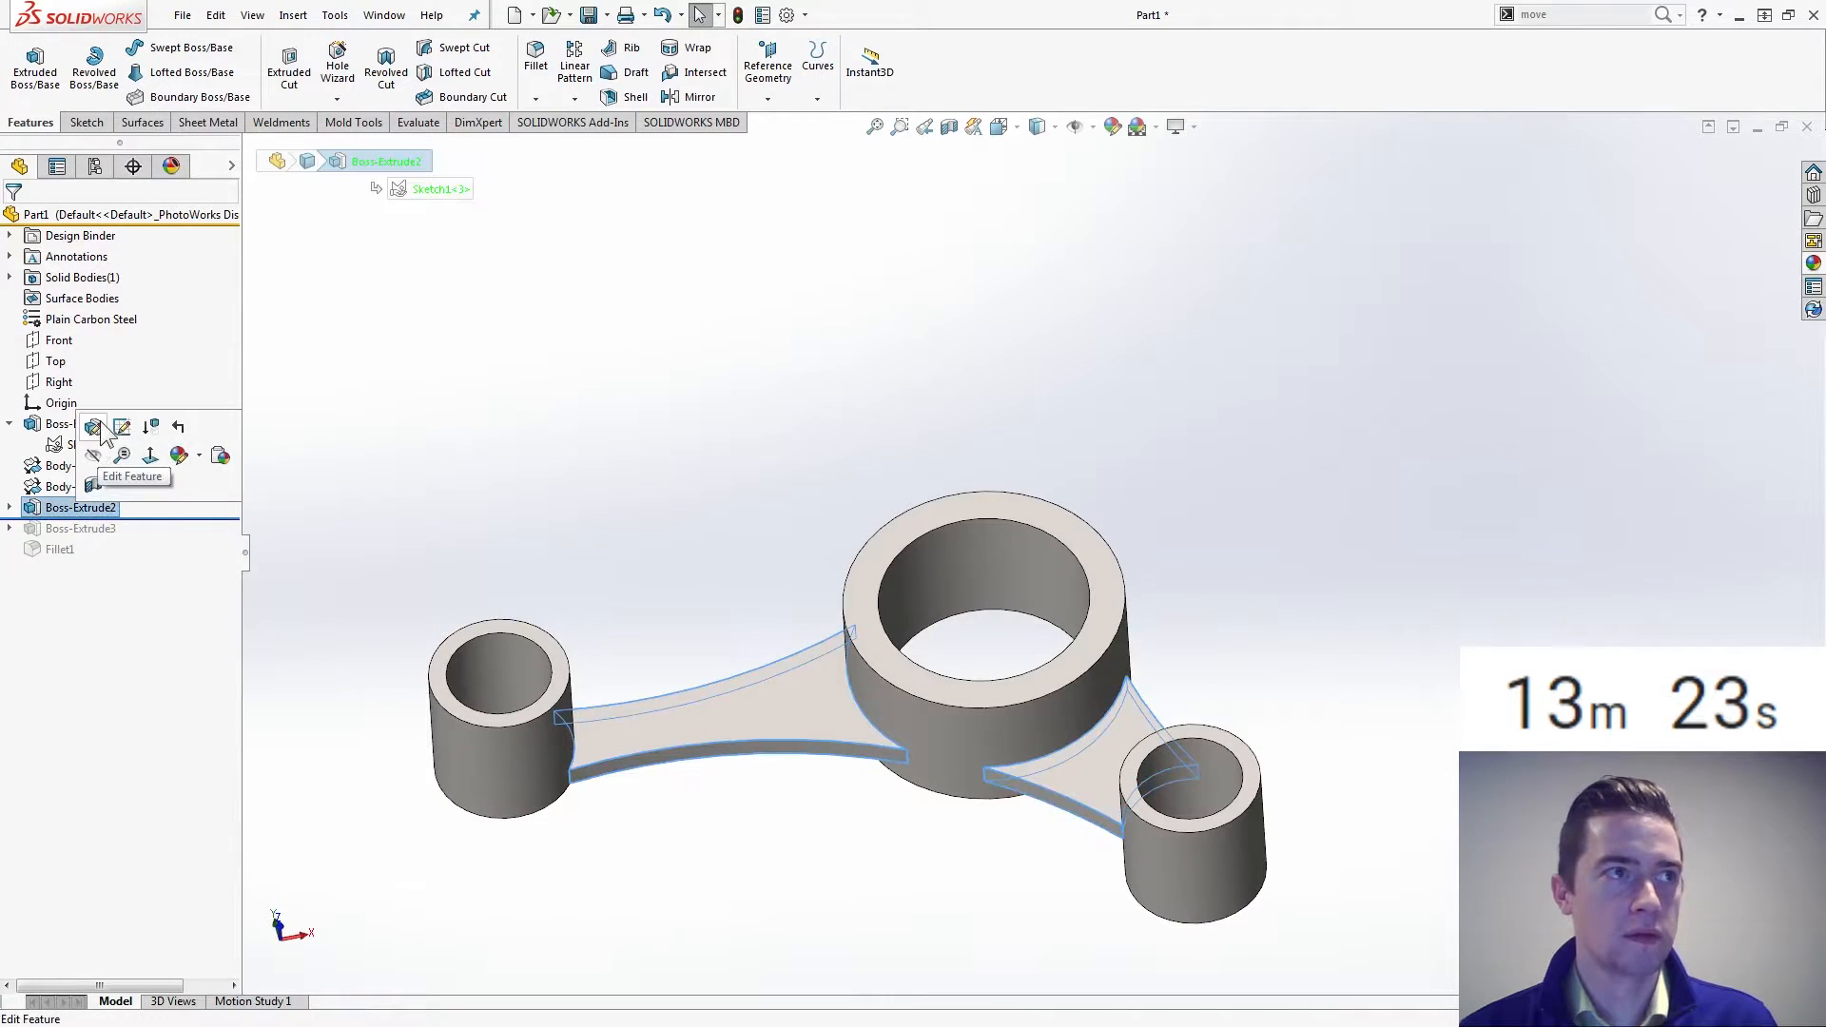
click(110, 435)
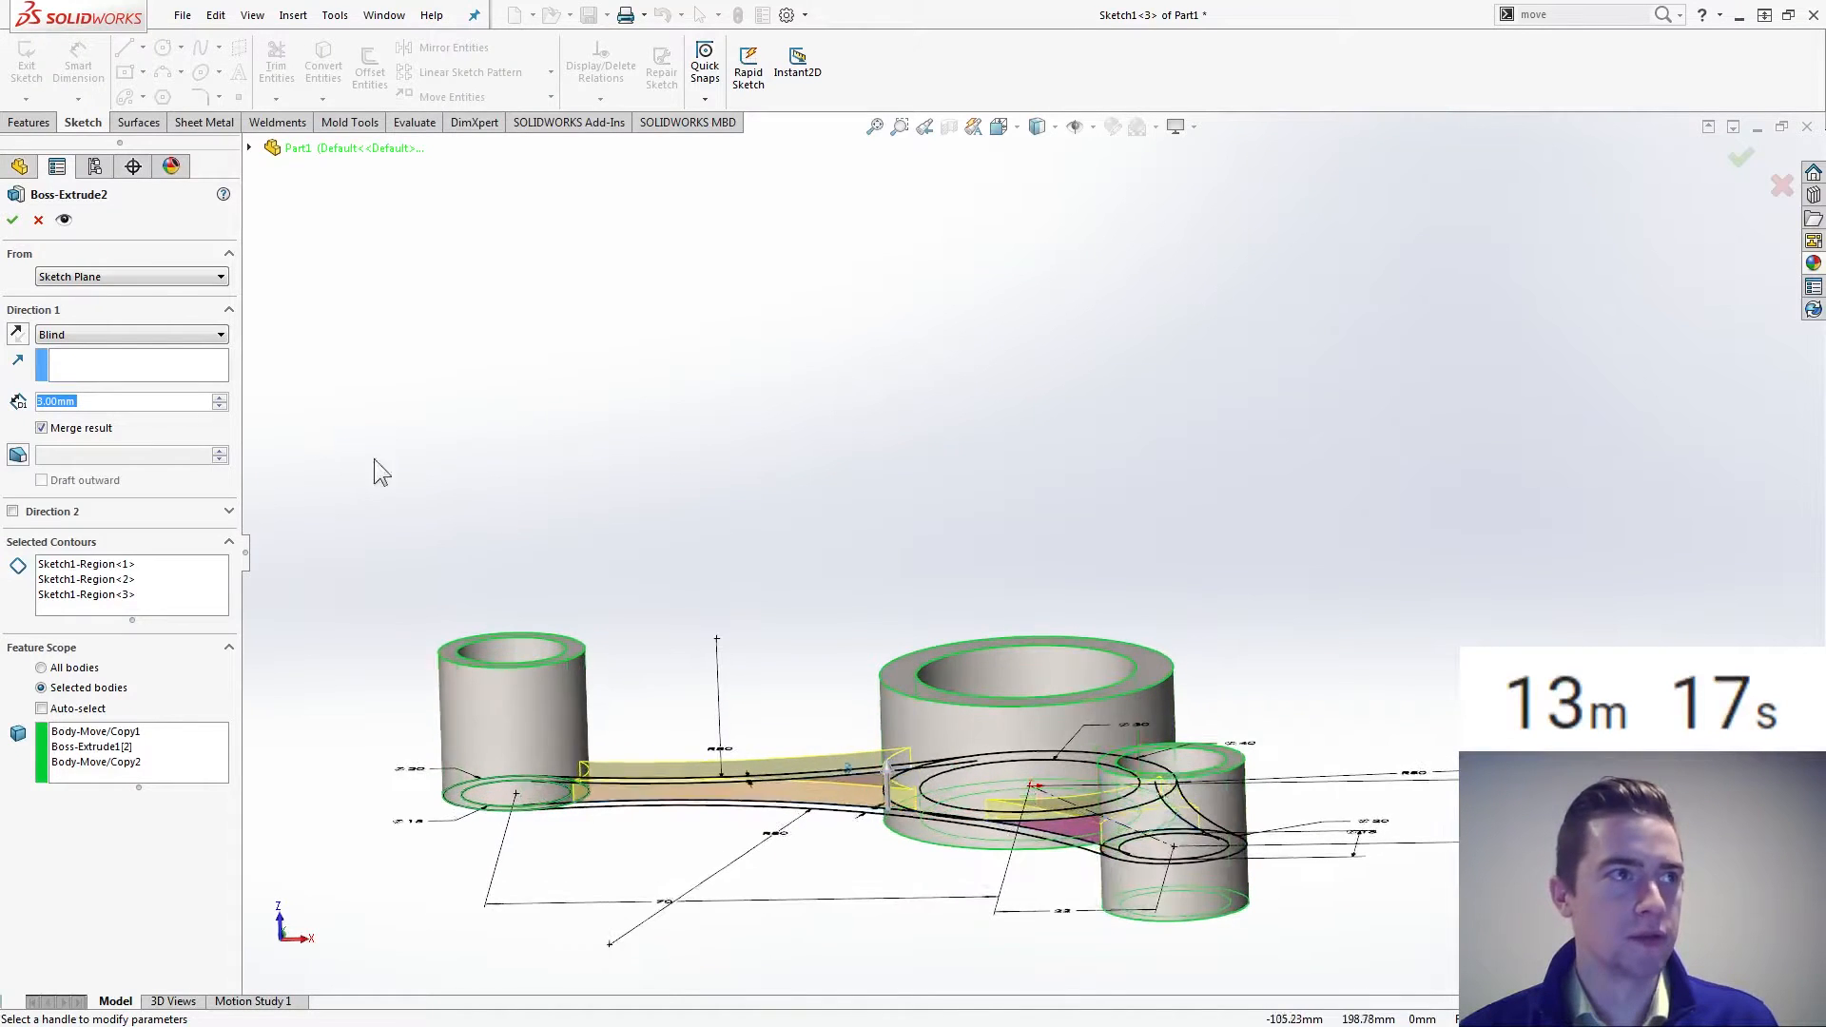
click(150, 276)
click(135, 331)
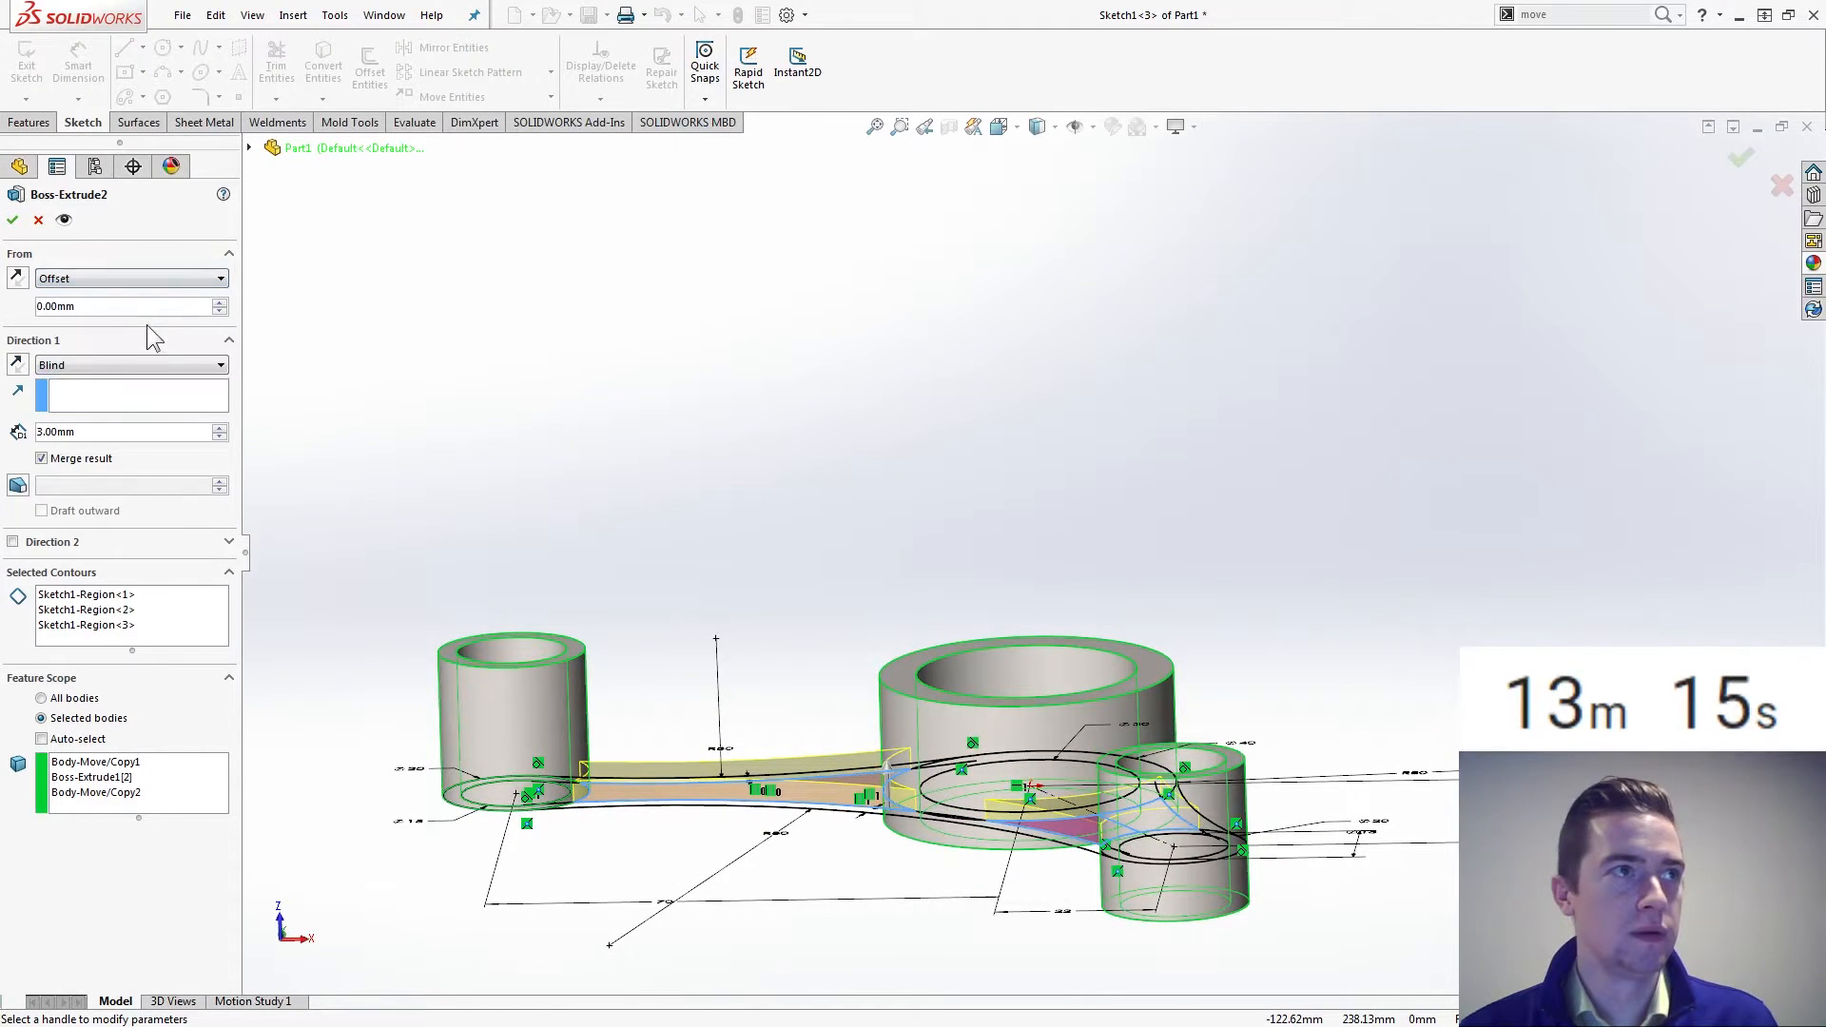
text(12)
key(Return)
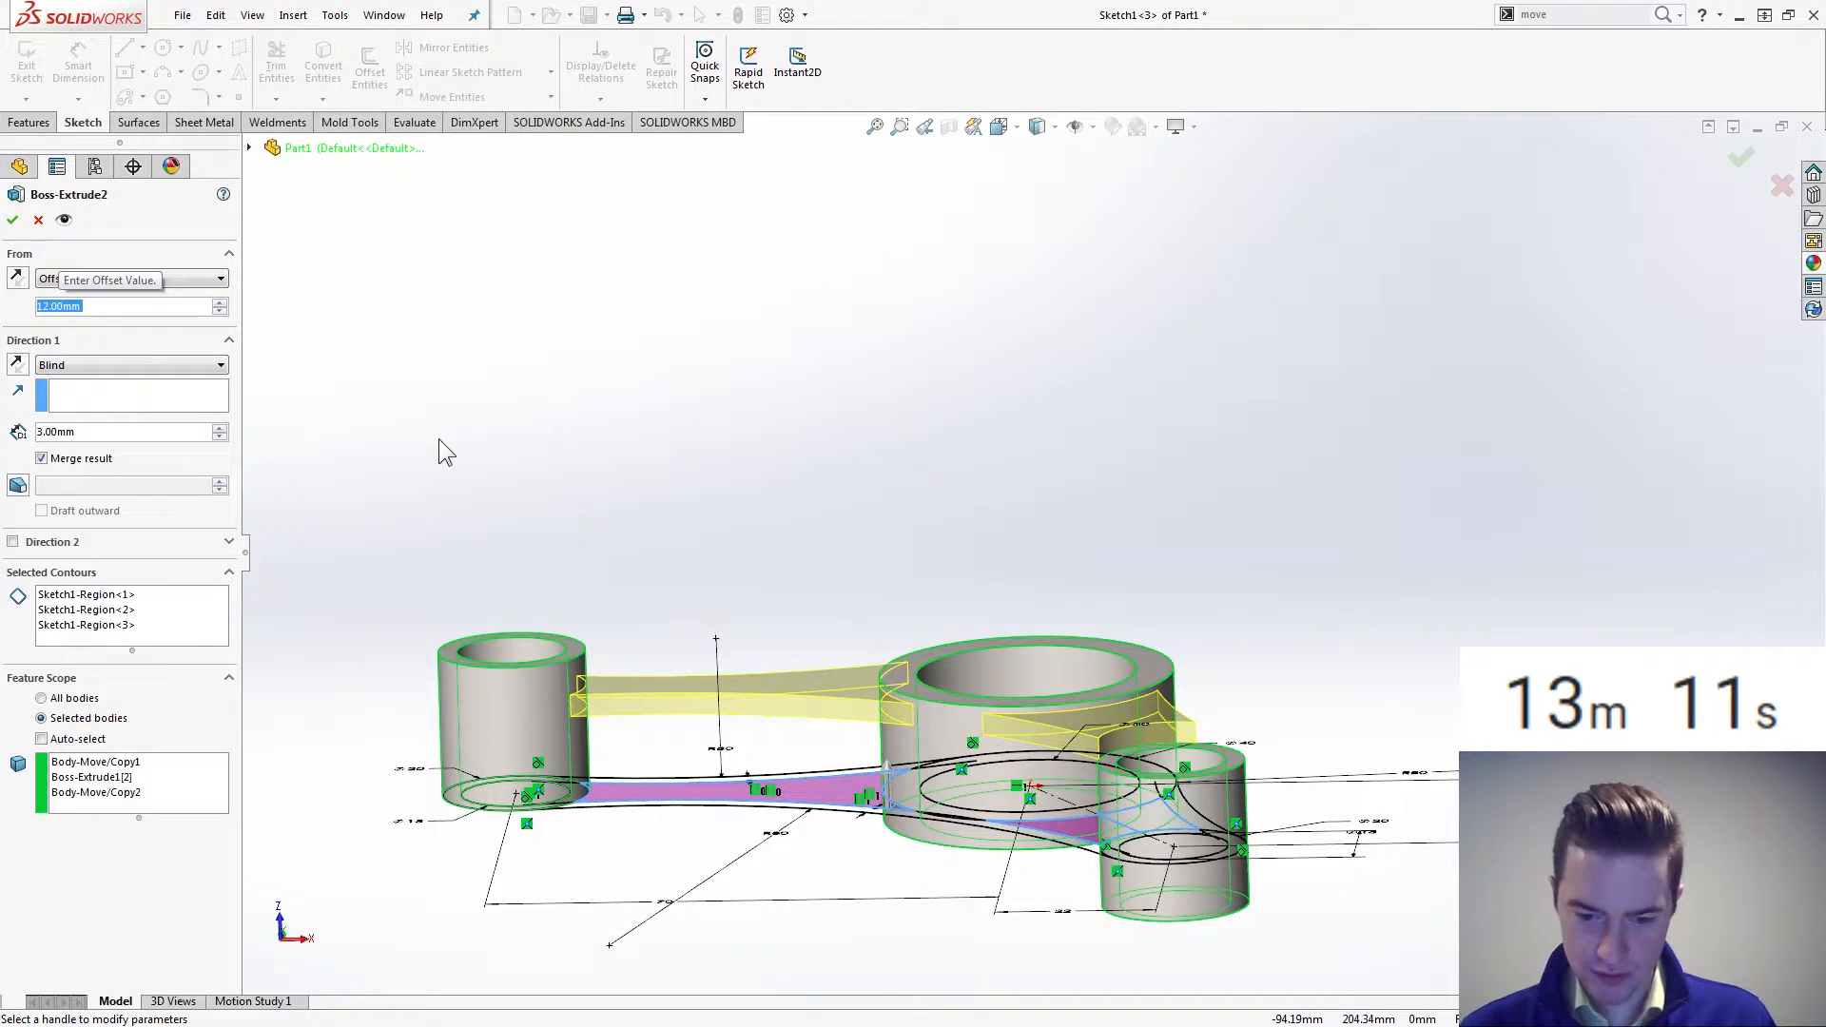
key(Up)
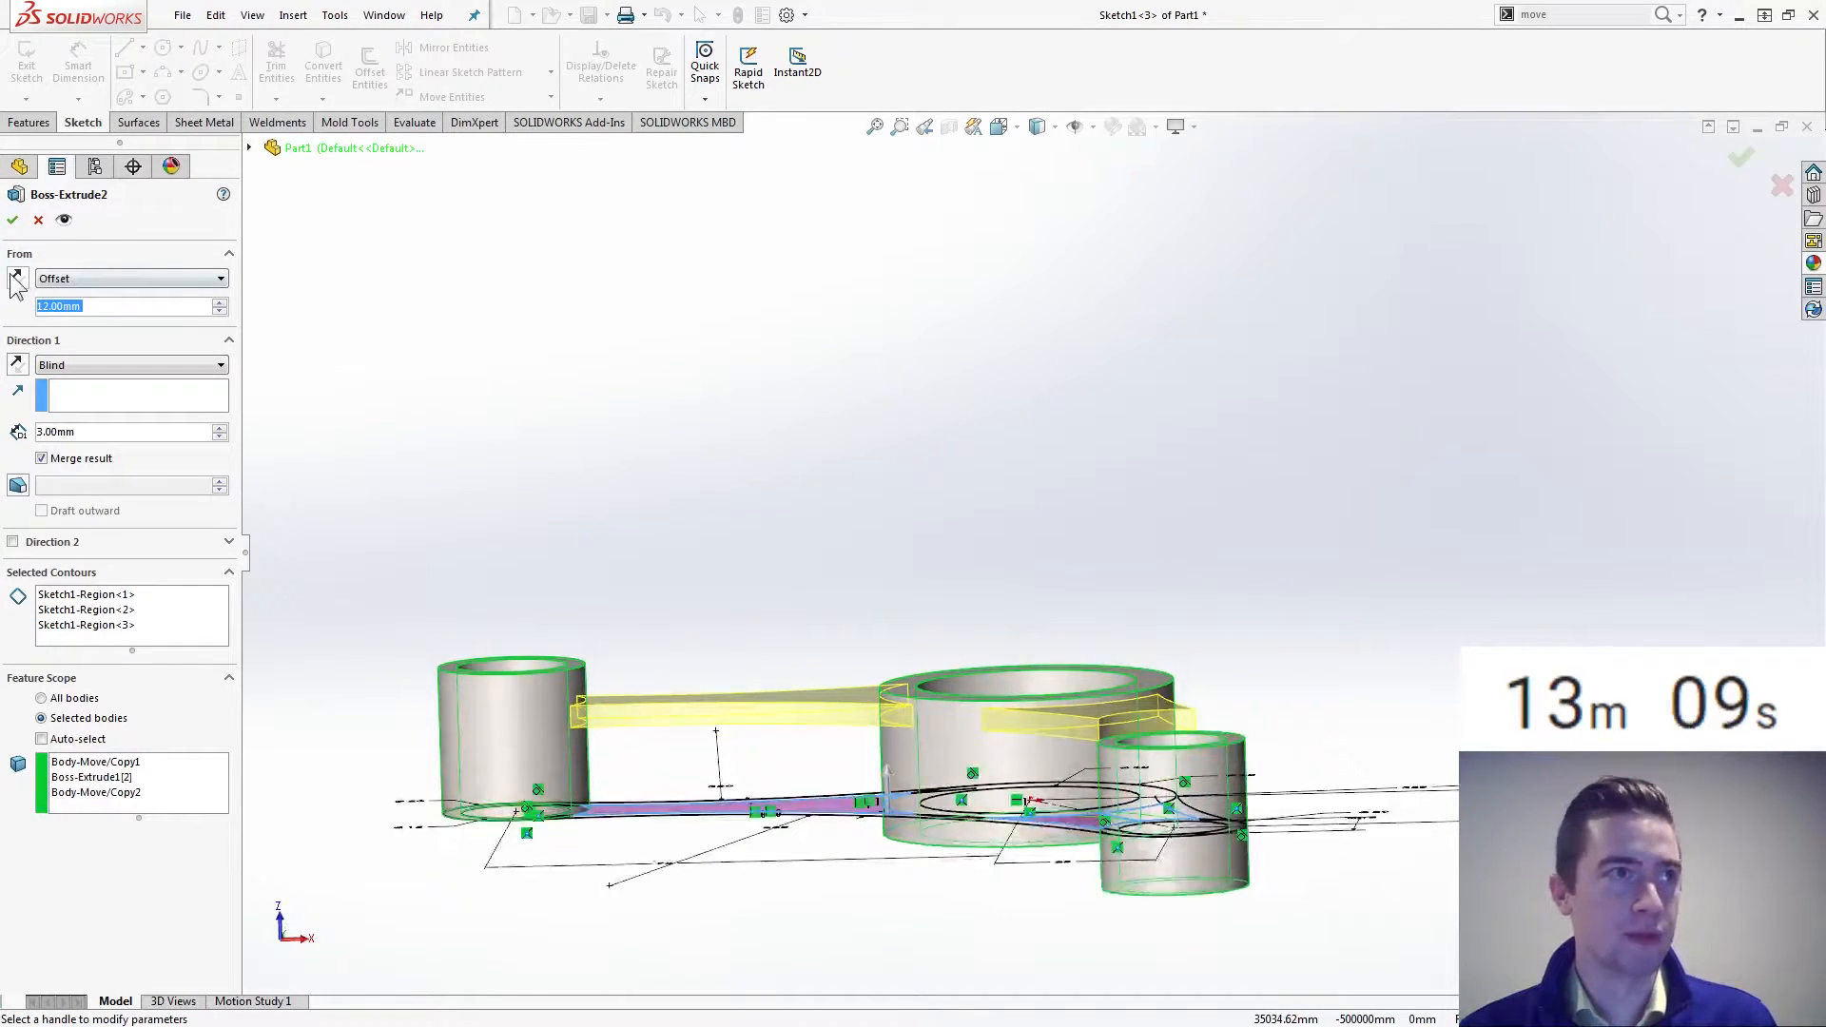
click(18, 366)
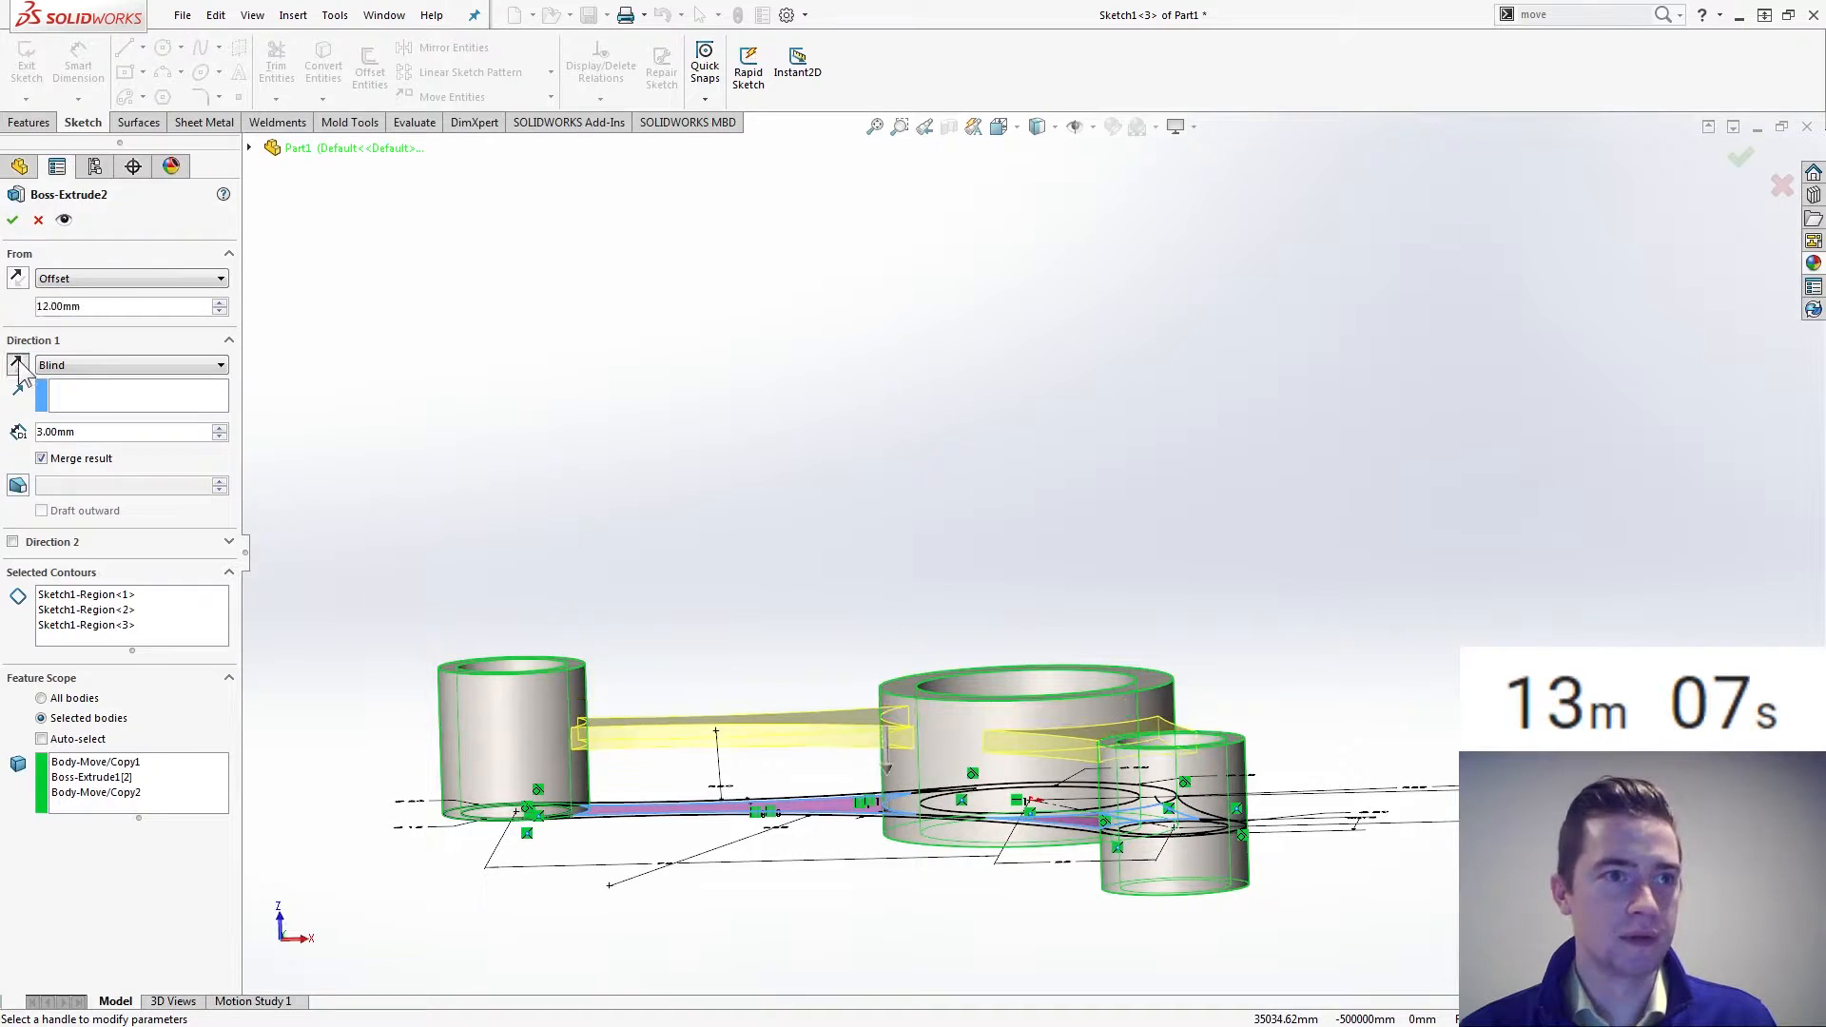
Remove the two contours beside the lowered small boss from the web extrusion, keeping only the long web's region, and accept the feature
key(Down)
key(Down)
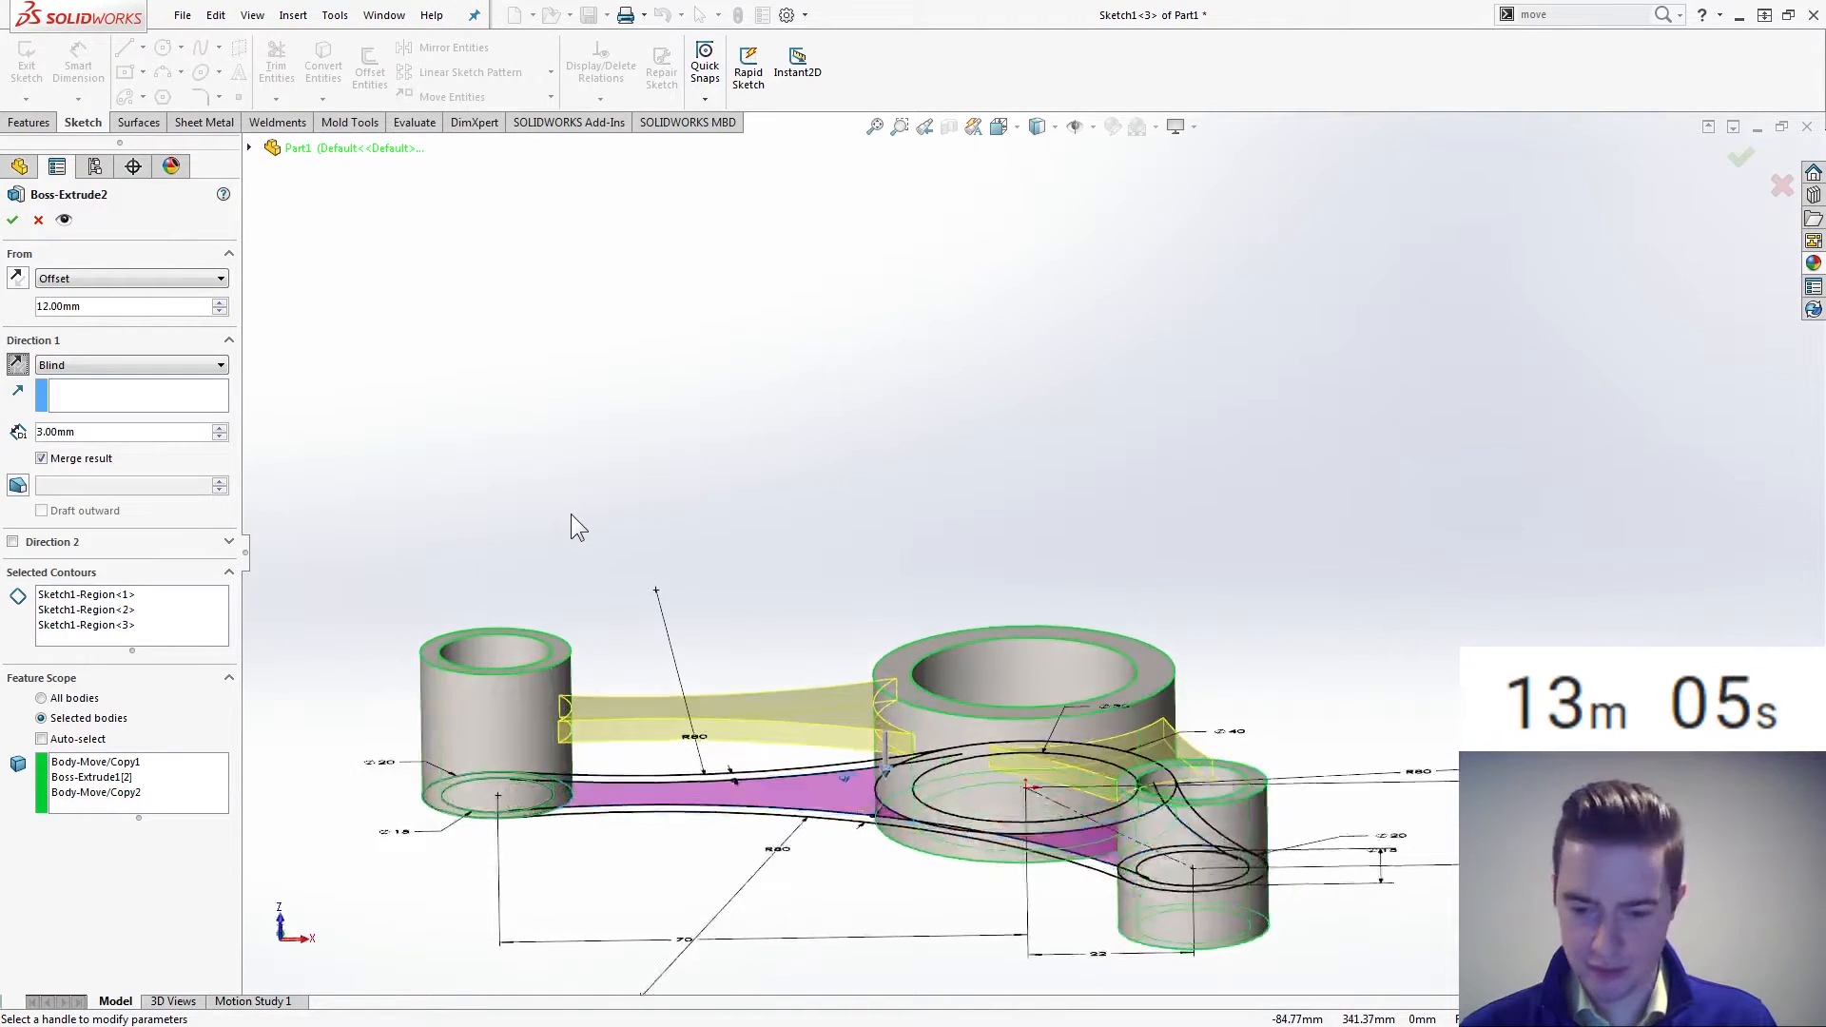
key(Down)
key(Down)
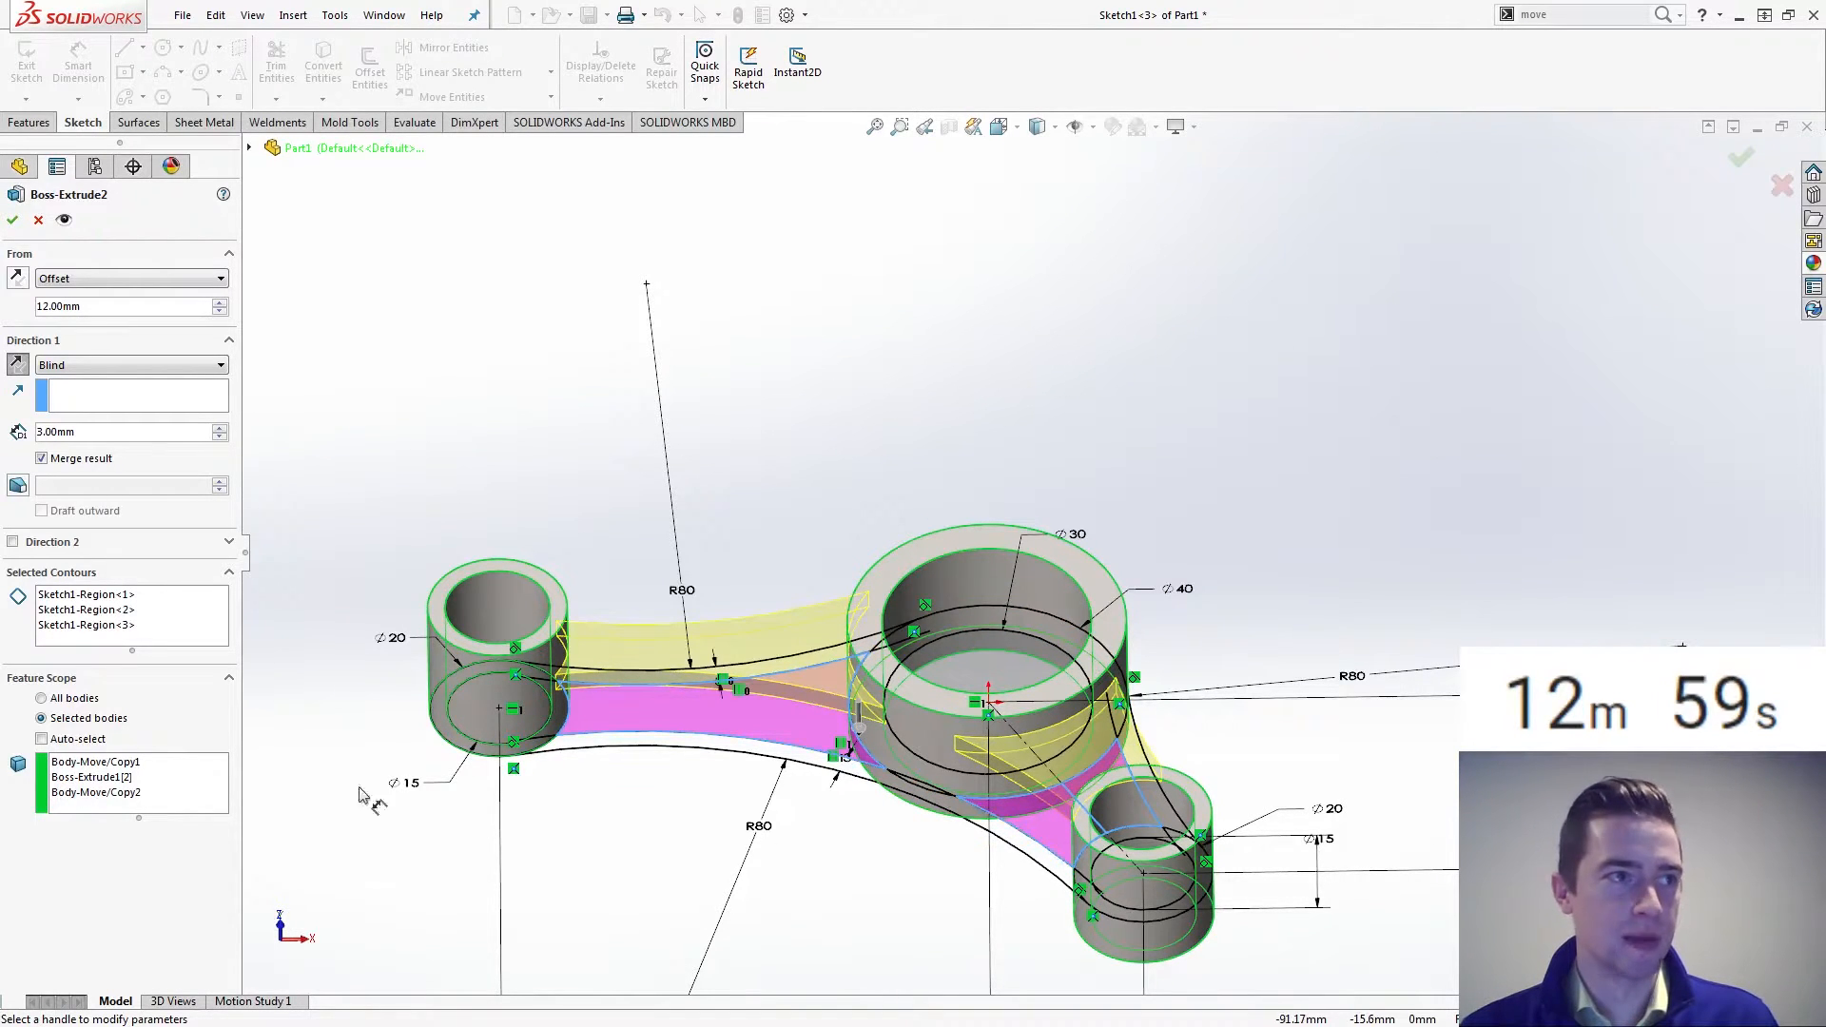
click(71, 614)
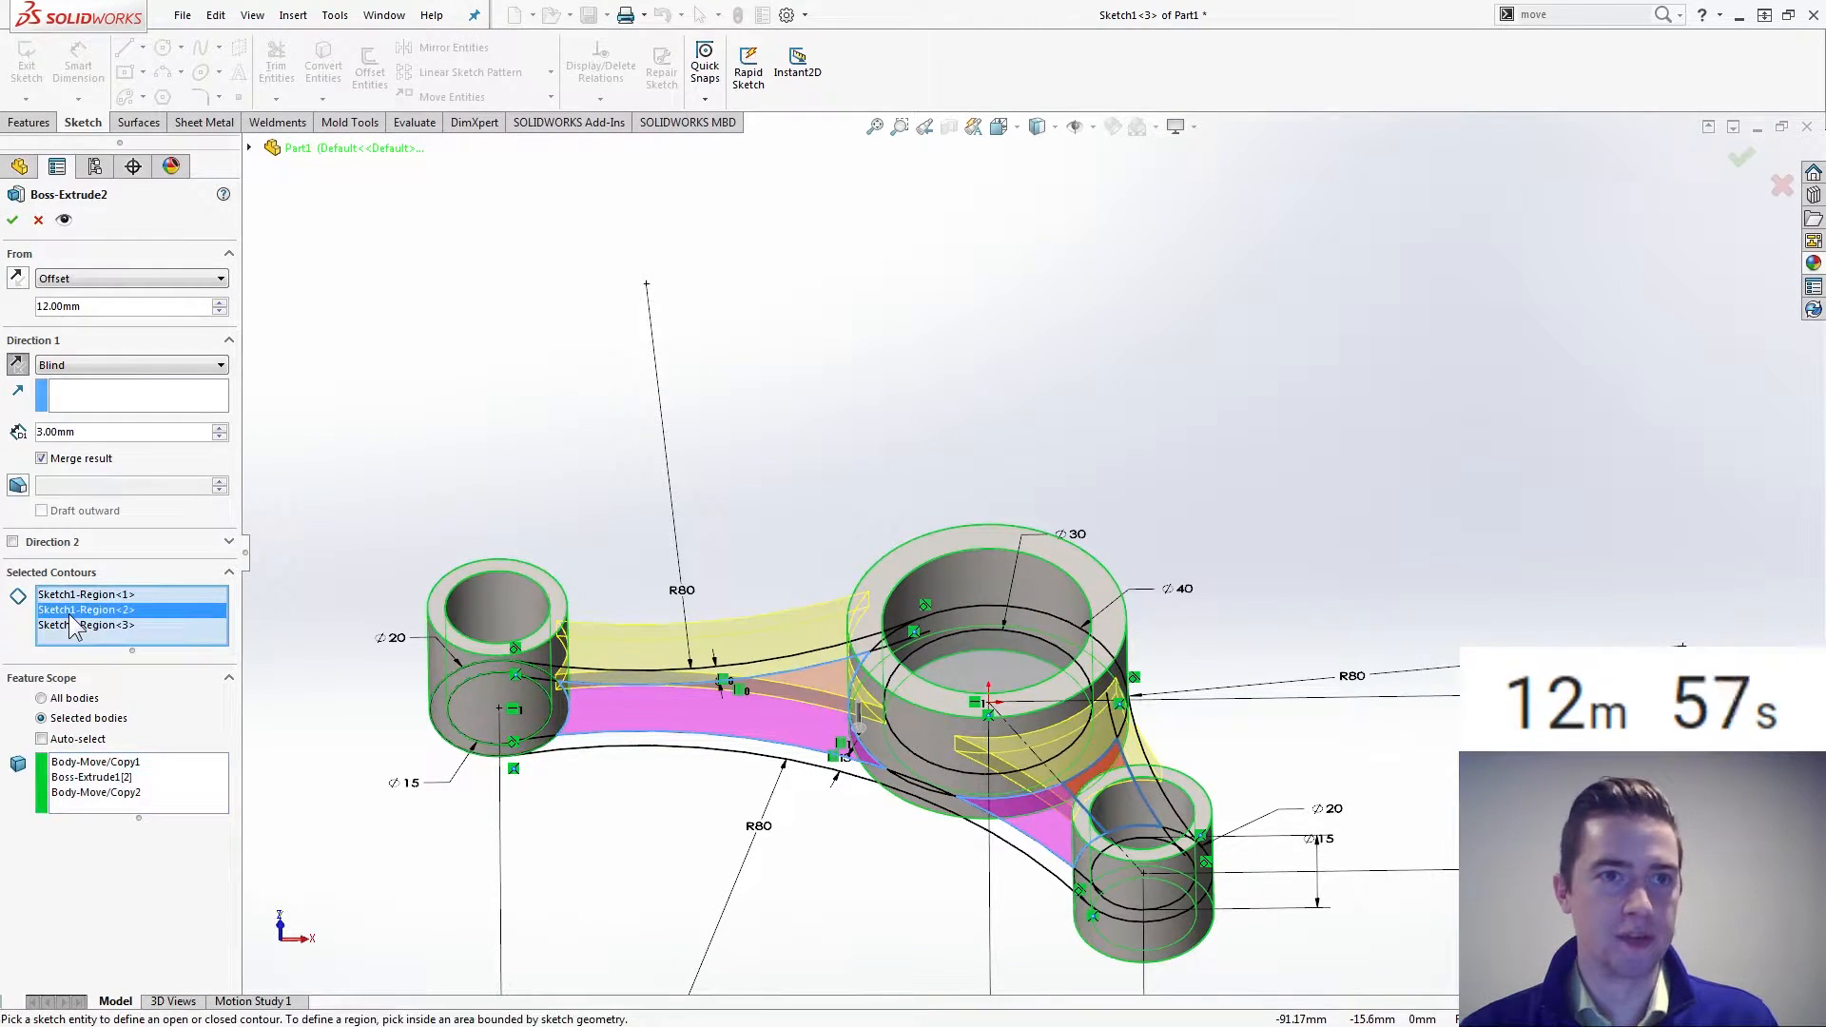
right_click(70, 615)
click(107, 650)
click(84, 613)
right_click(84, 614)
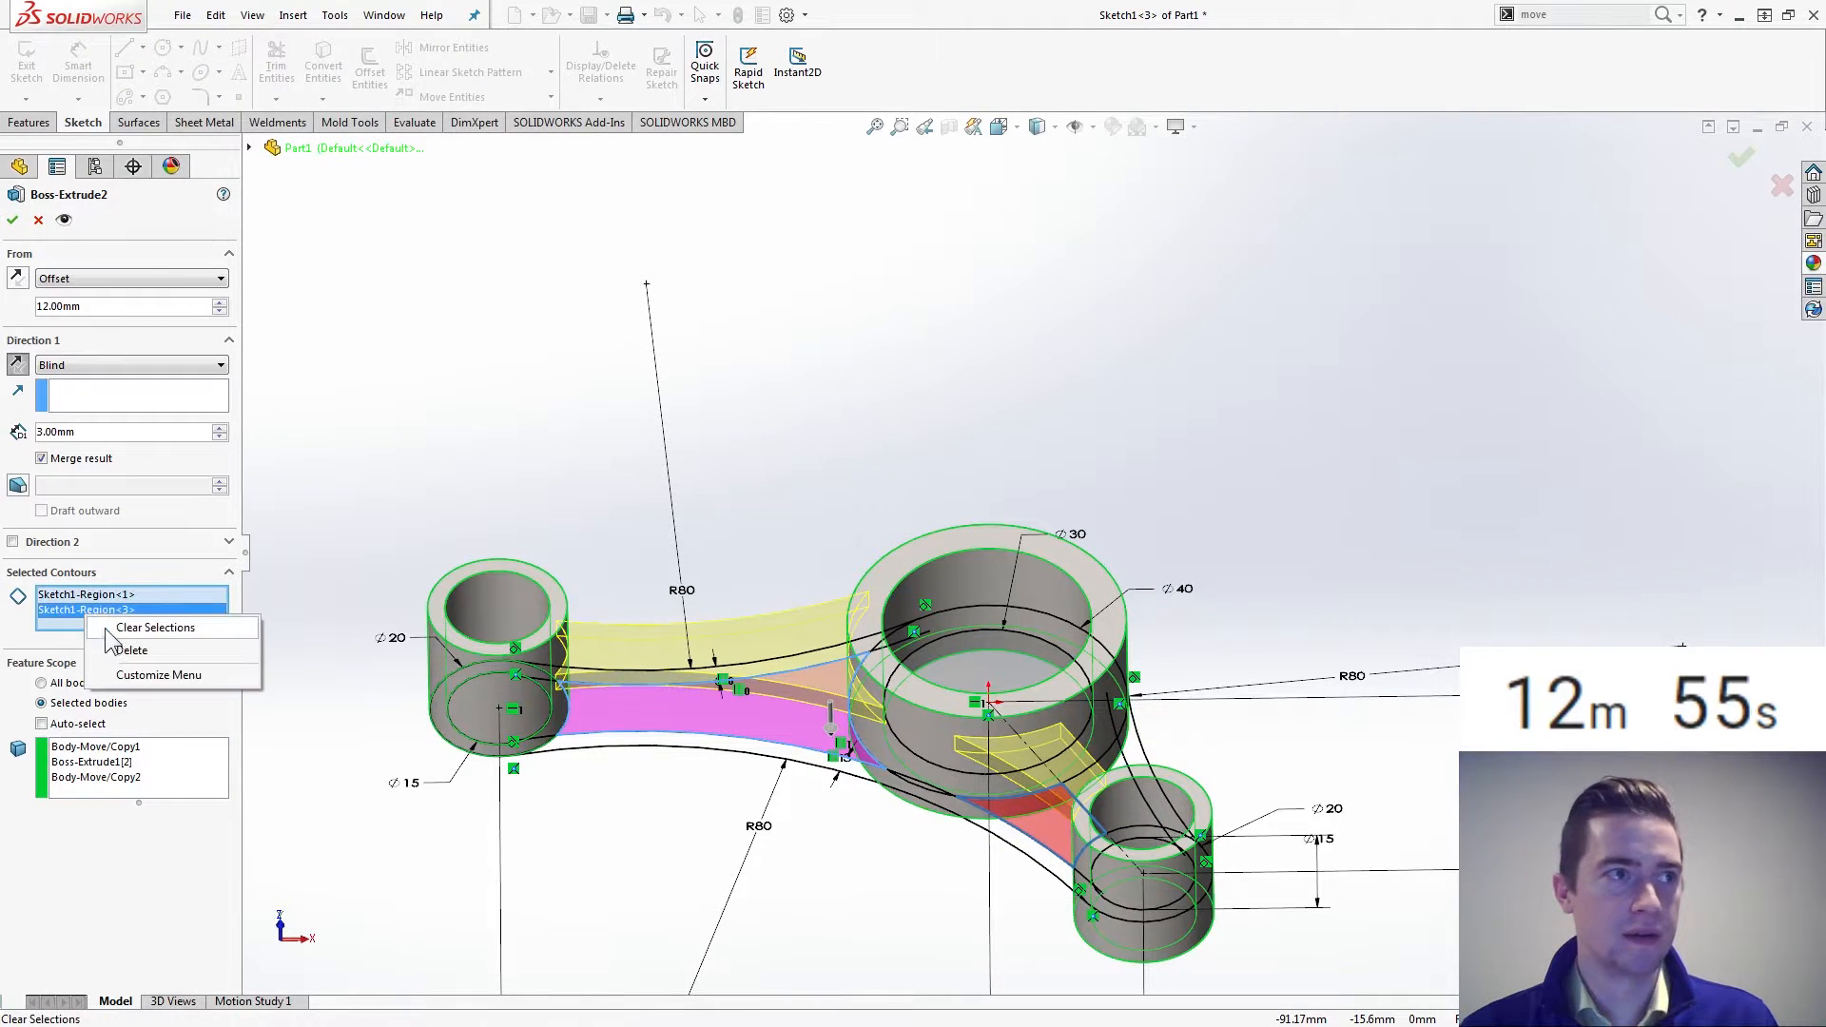
click(110, 649)
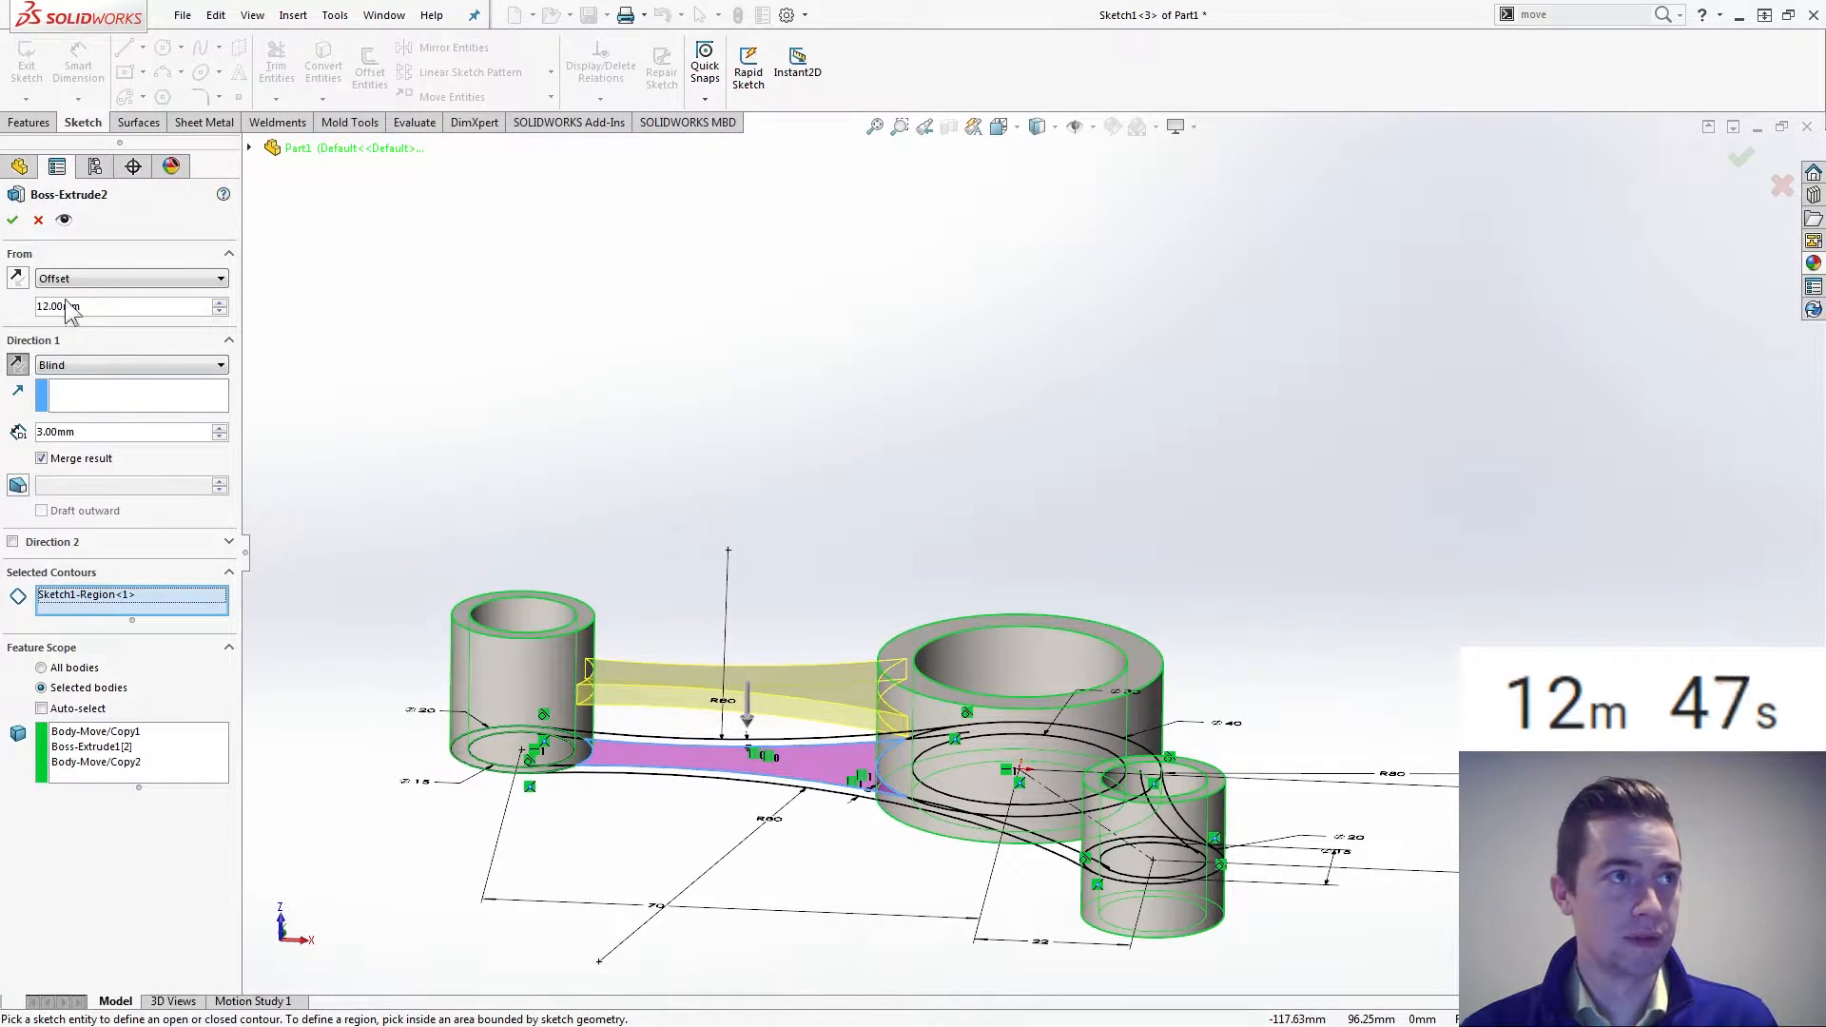
click(12, 221)
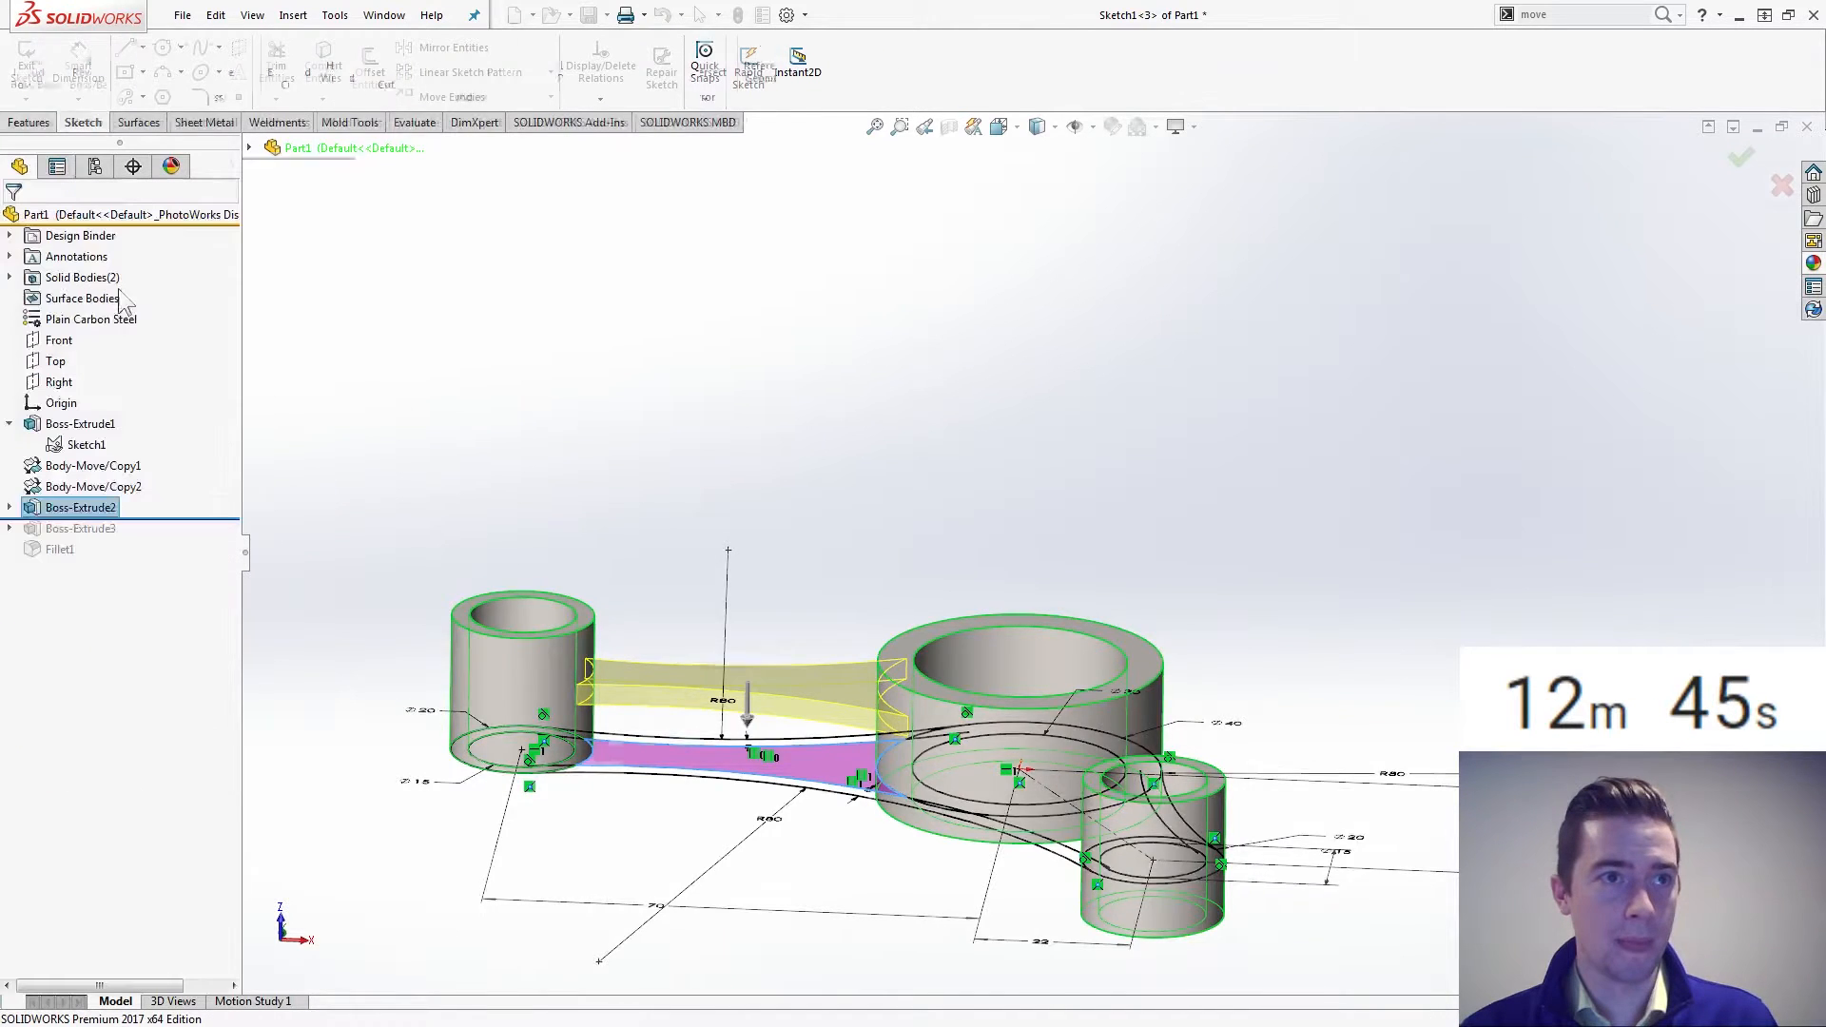
Extrude the two Sketch1 regions between the large center boss and the lowered small boss 3 mm from the sketch plane
click(10, 508)
click(80, 528)
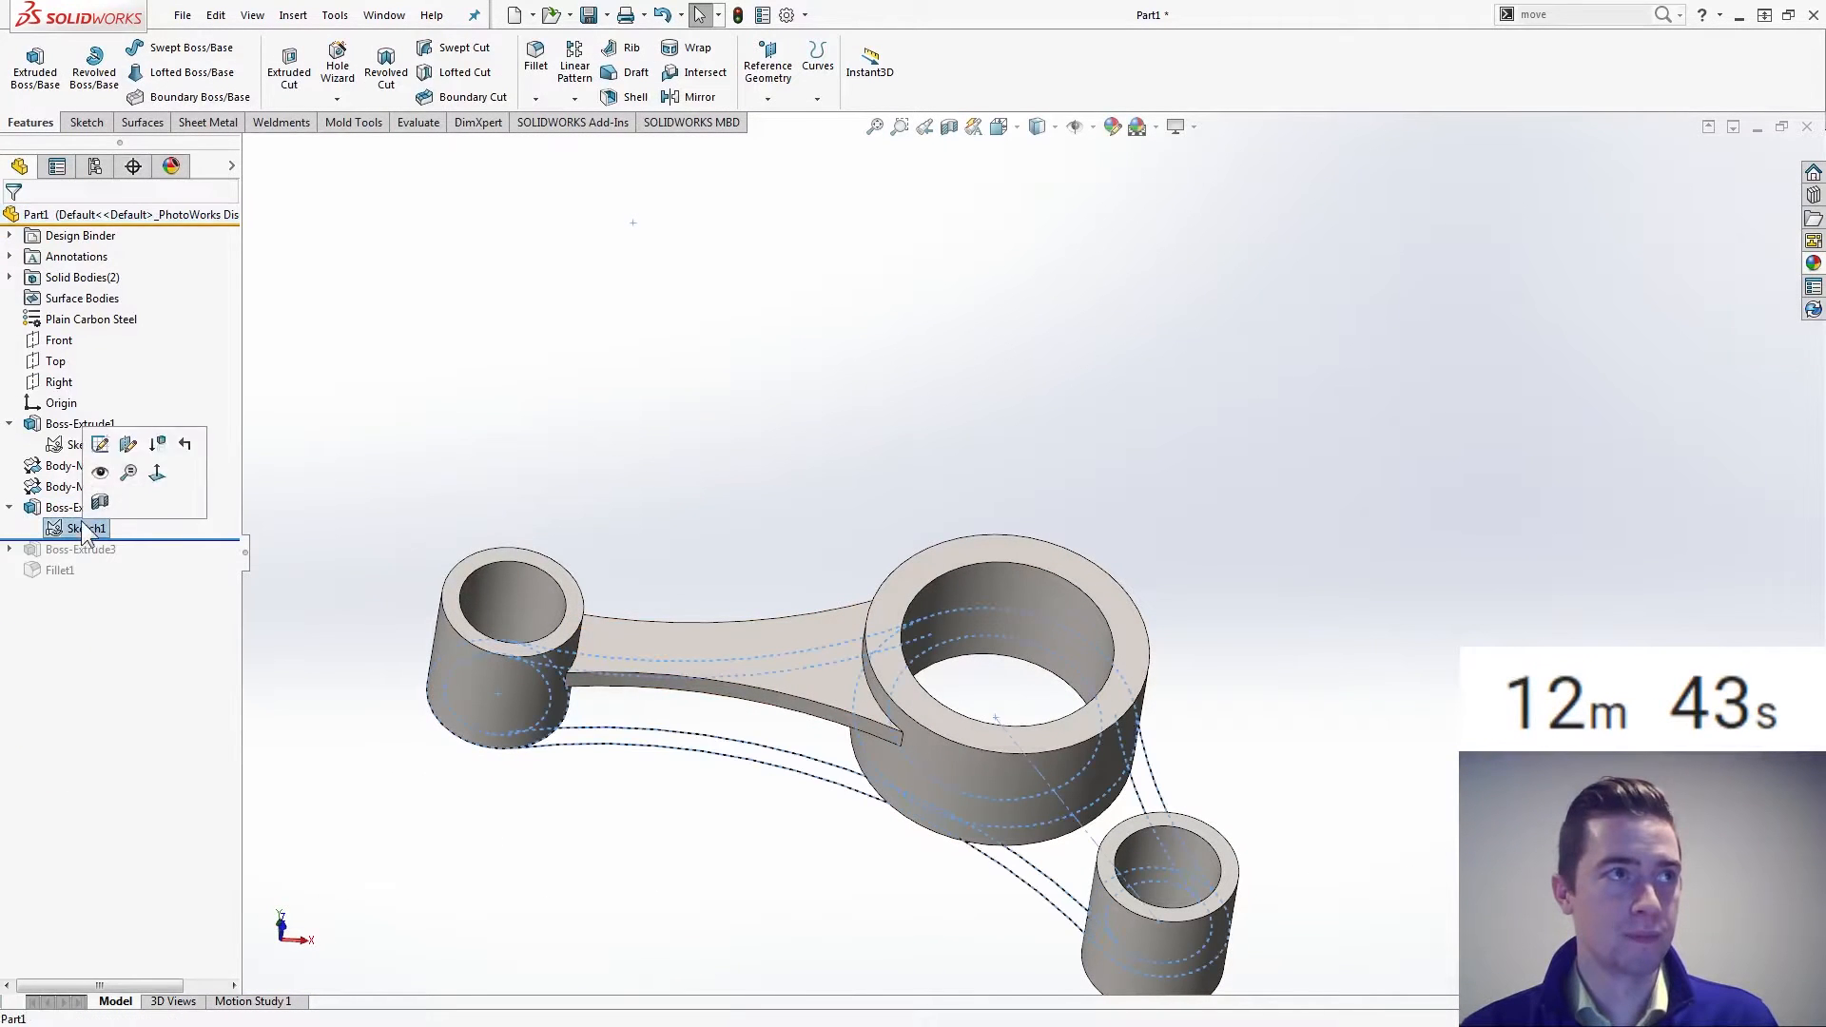
click(35, 66)
click(1067, 861)
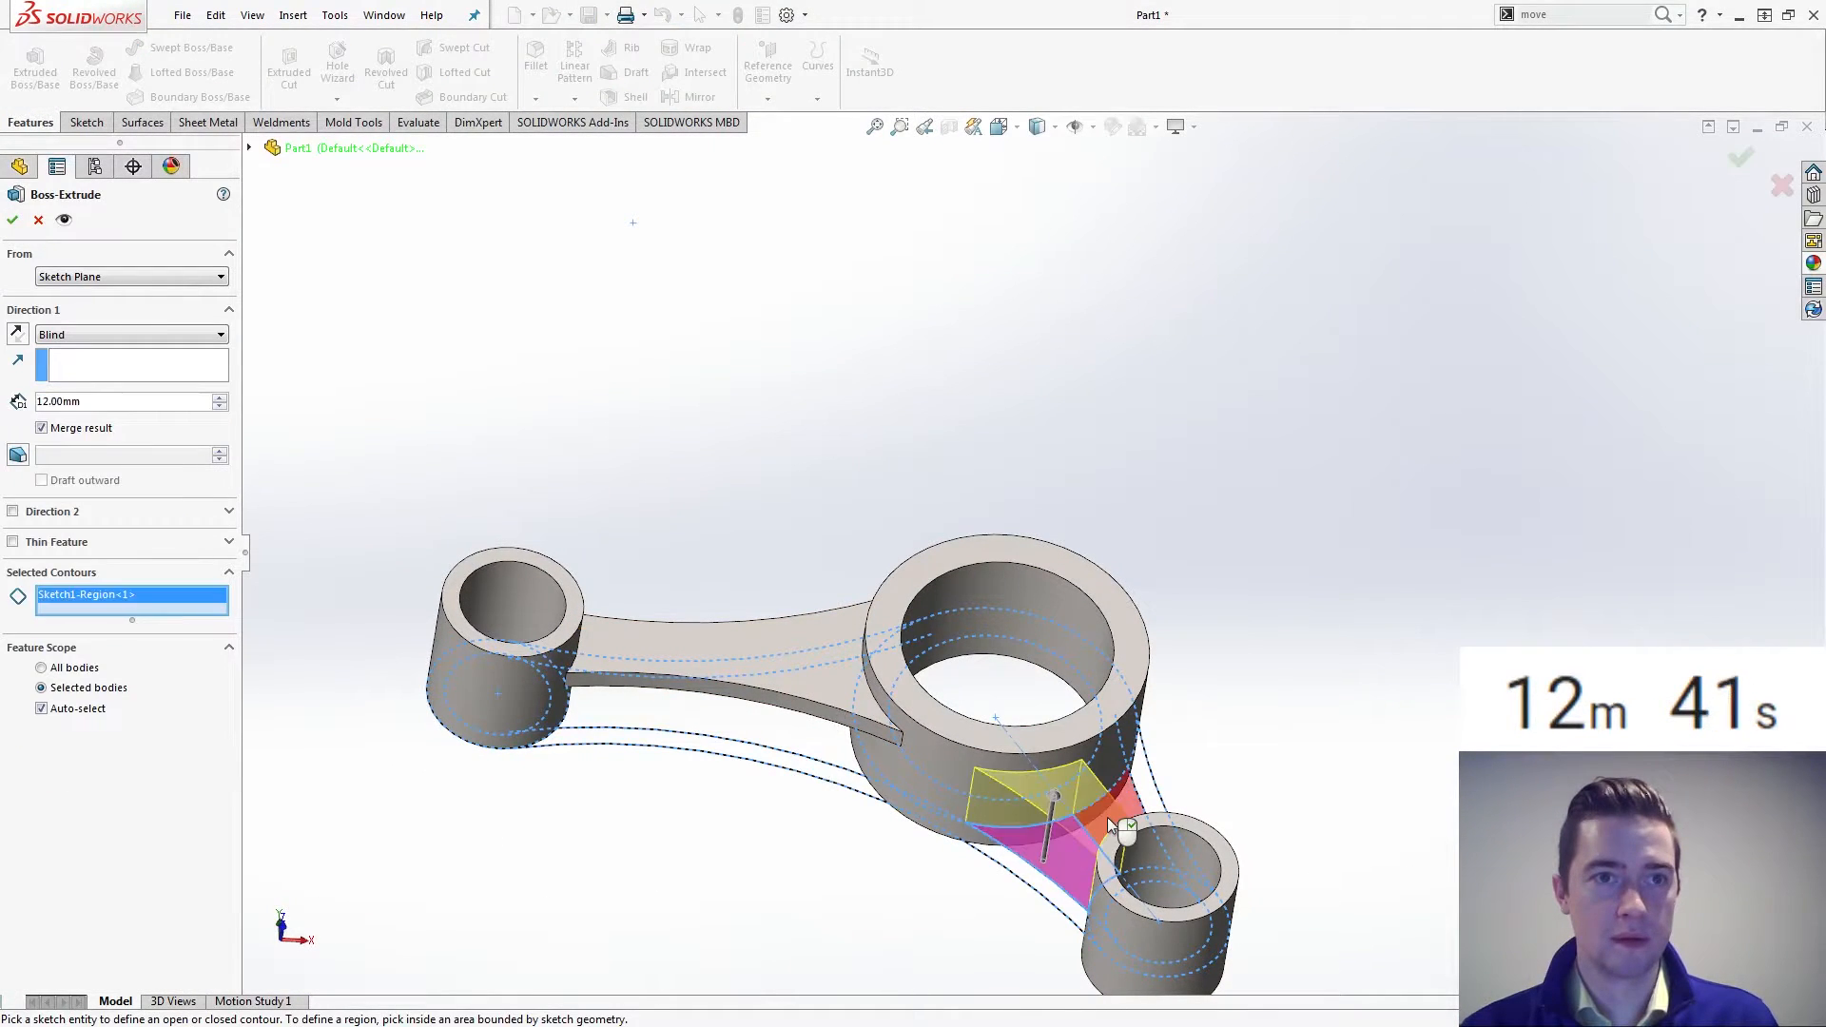
click(1103, 818)
text(3)
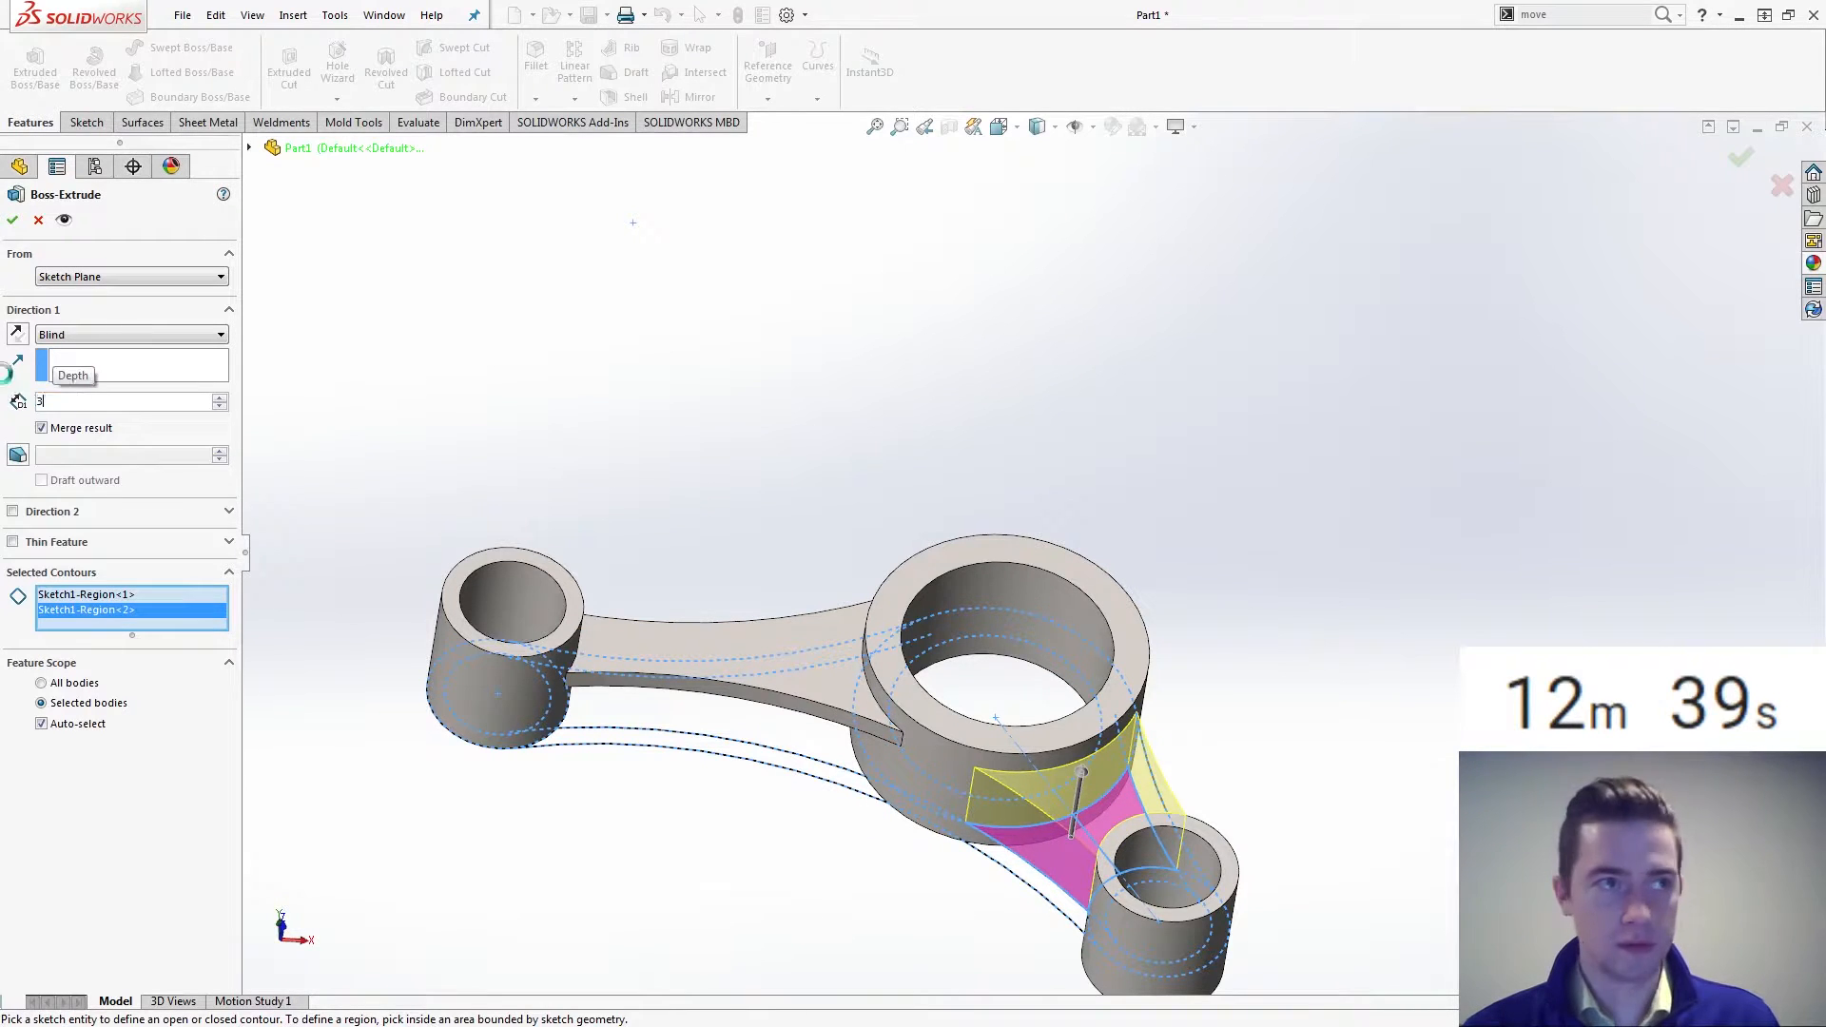
key(Return)
middle_drag(504, 571, 529, 493)
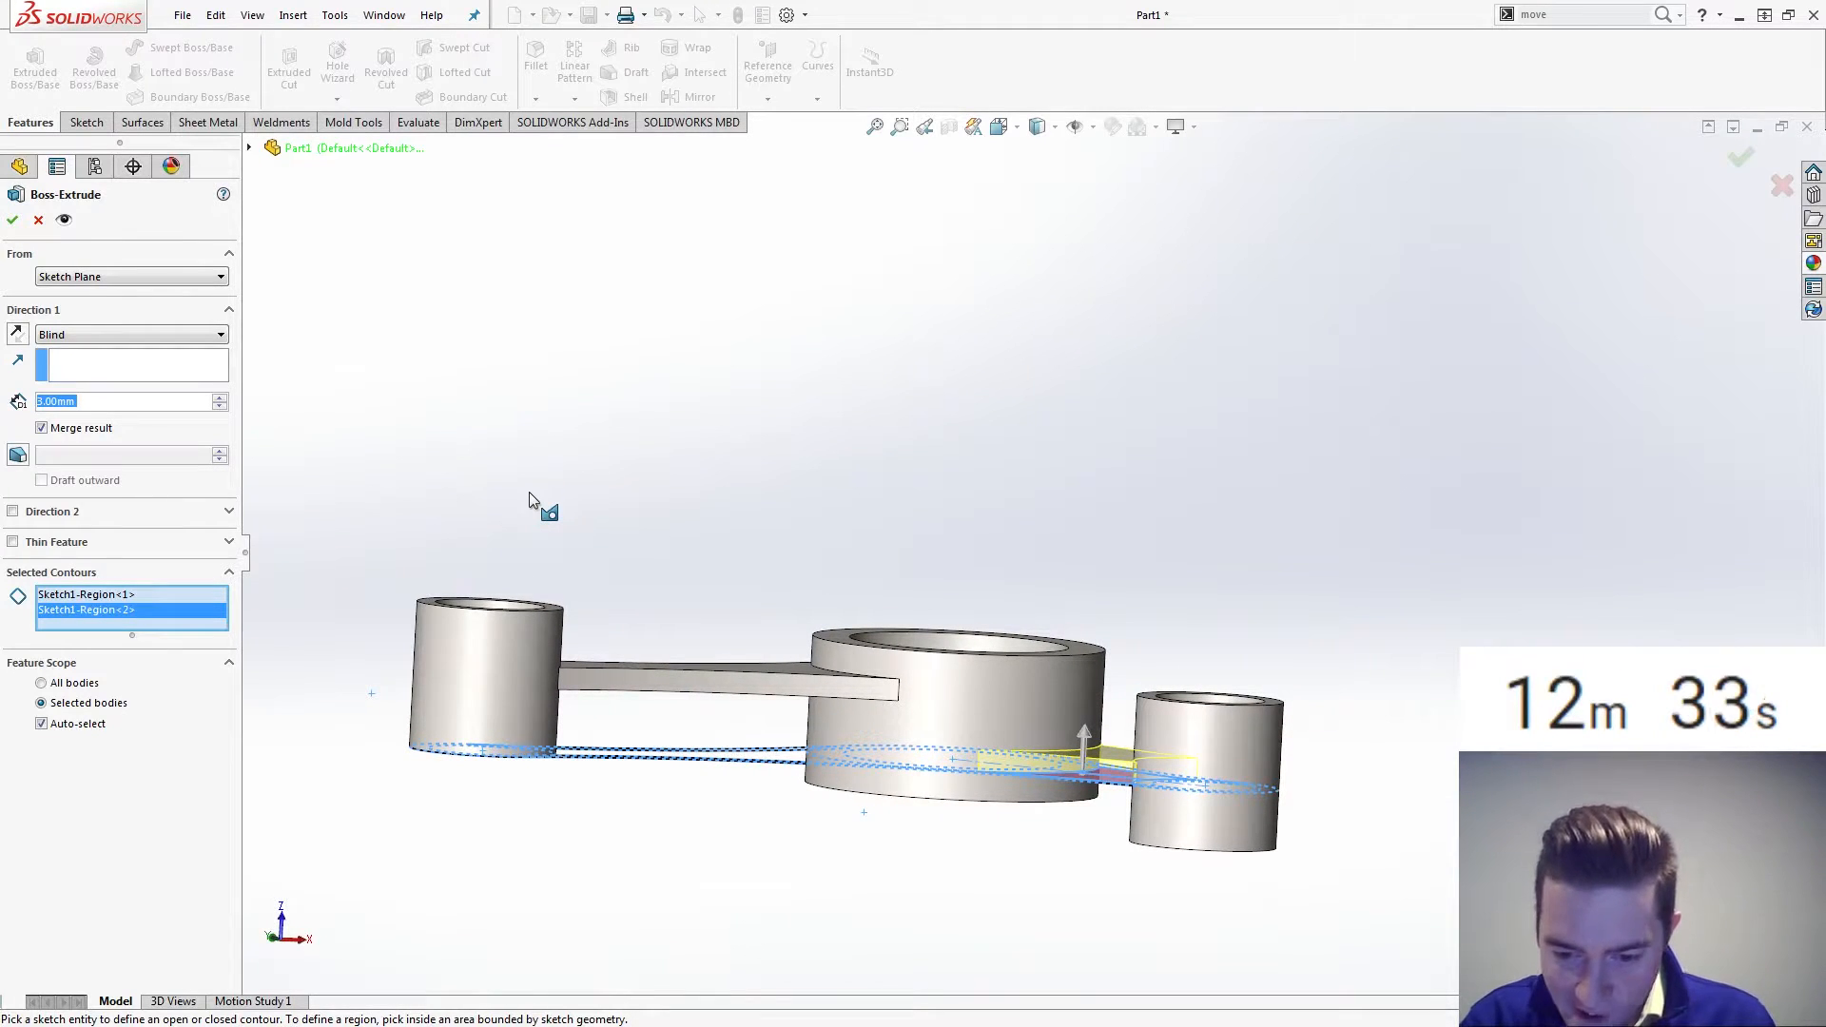
click(13, 220)
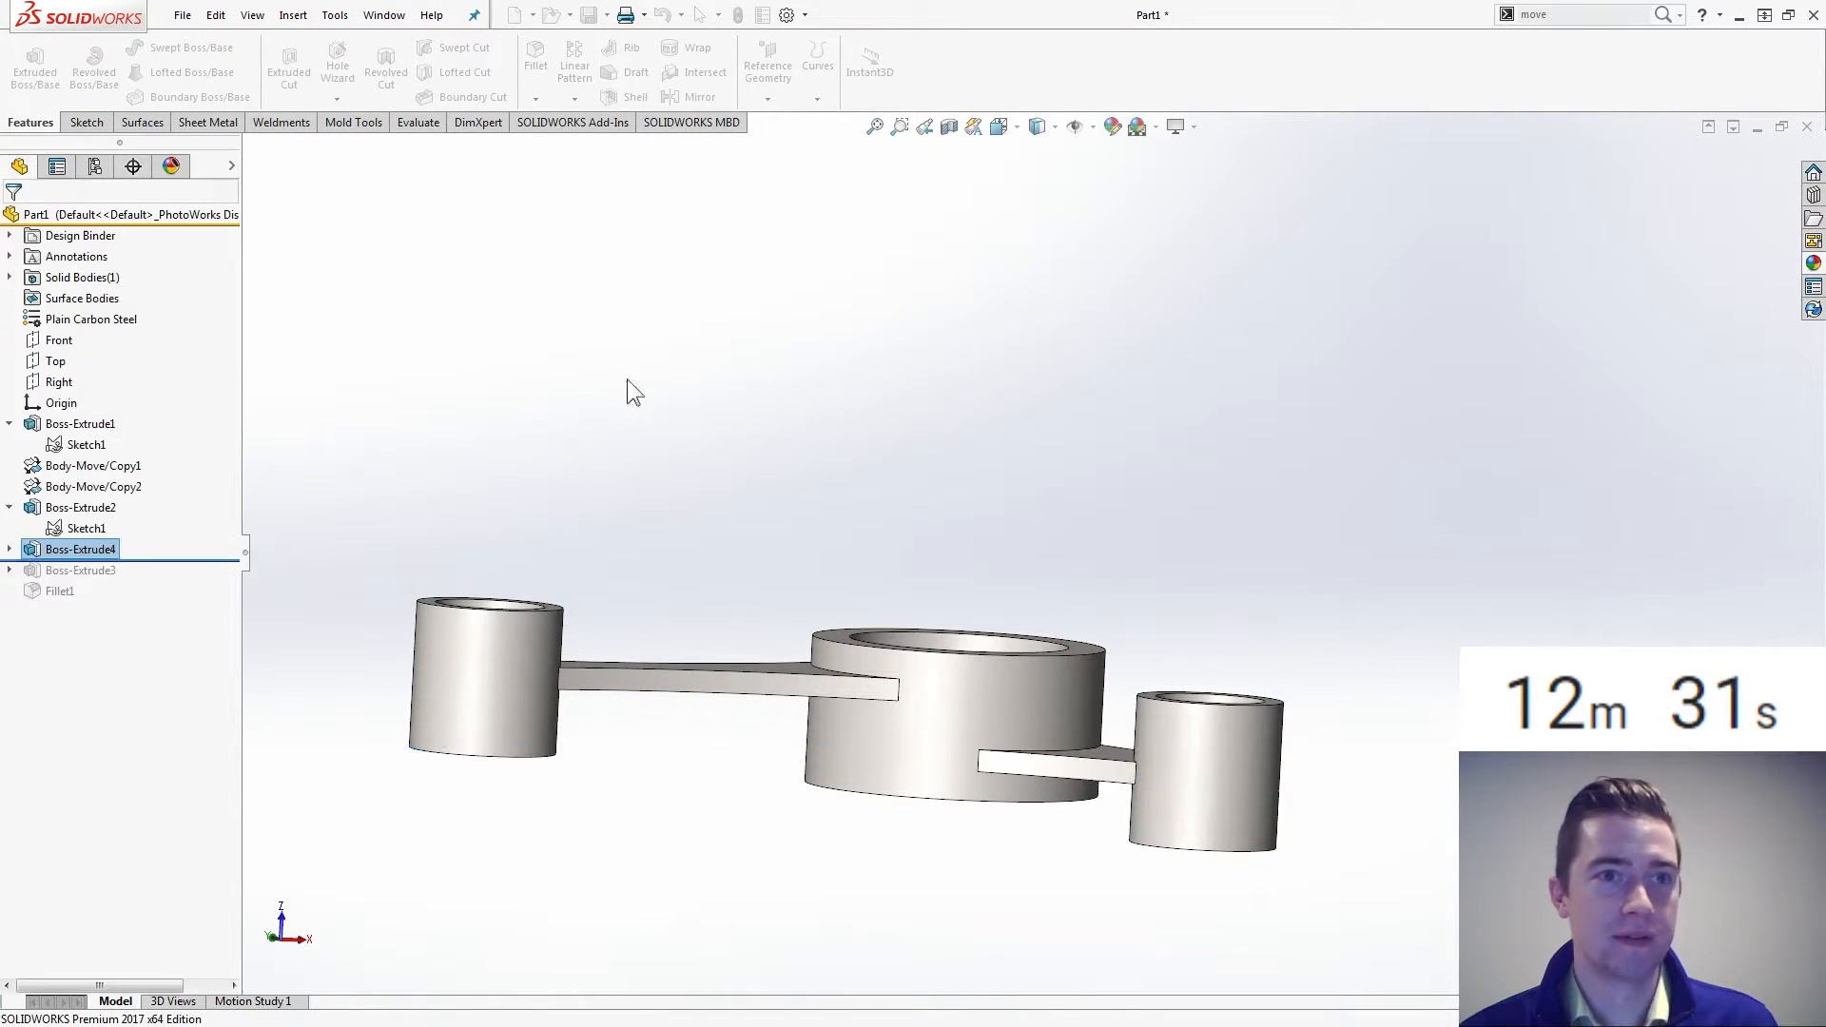
Roll forward through the rib and fillet, add the short web's face to the 1.5 mm fillet, and remove its missing reference
drag(203, 556, 204, 580)
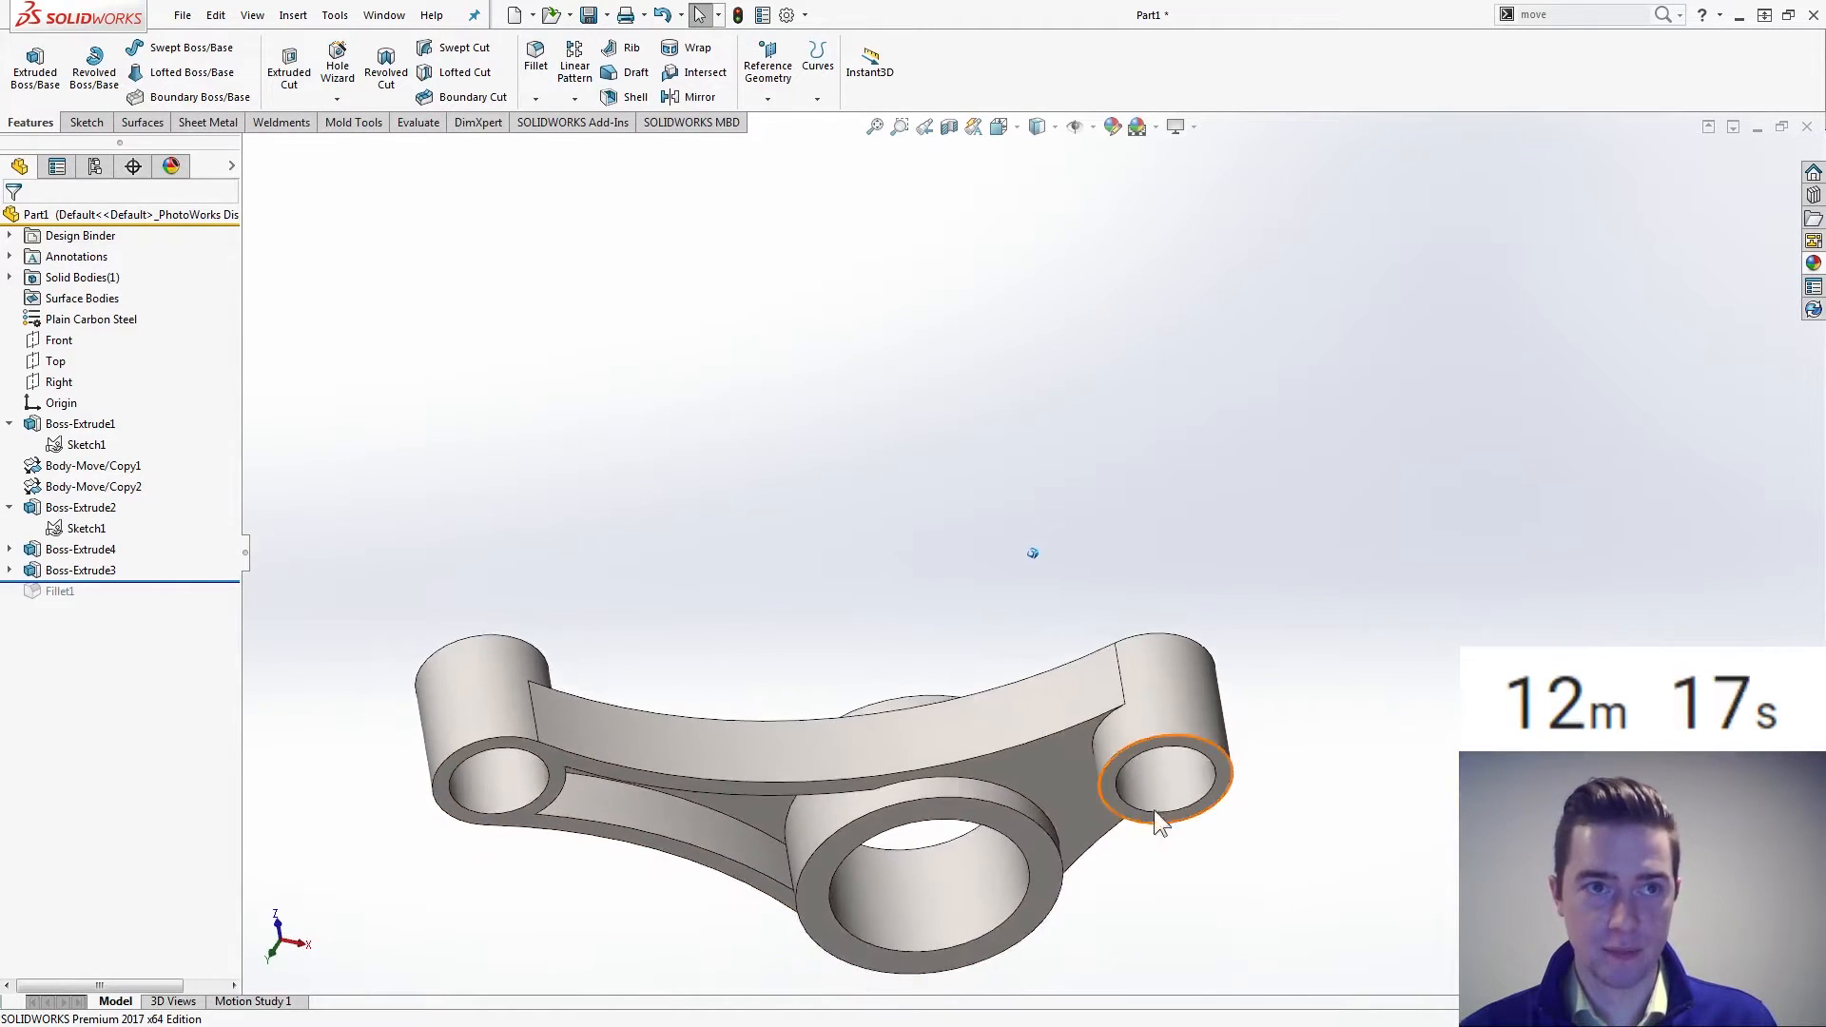
drag(194, 583, 191, 603)
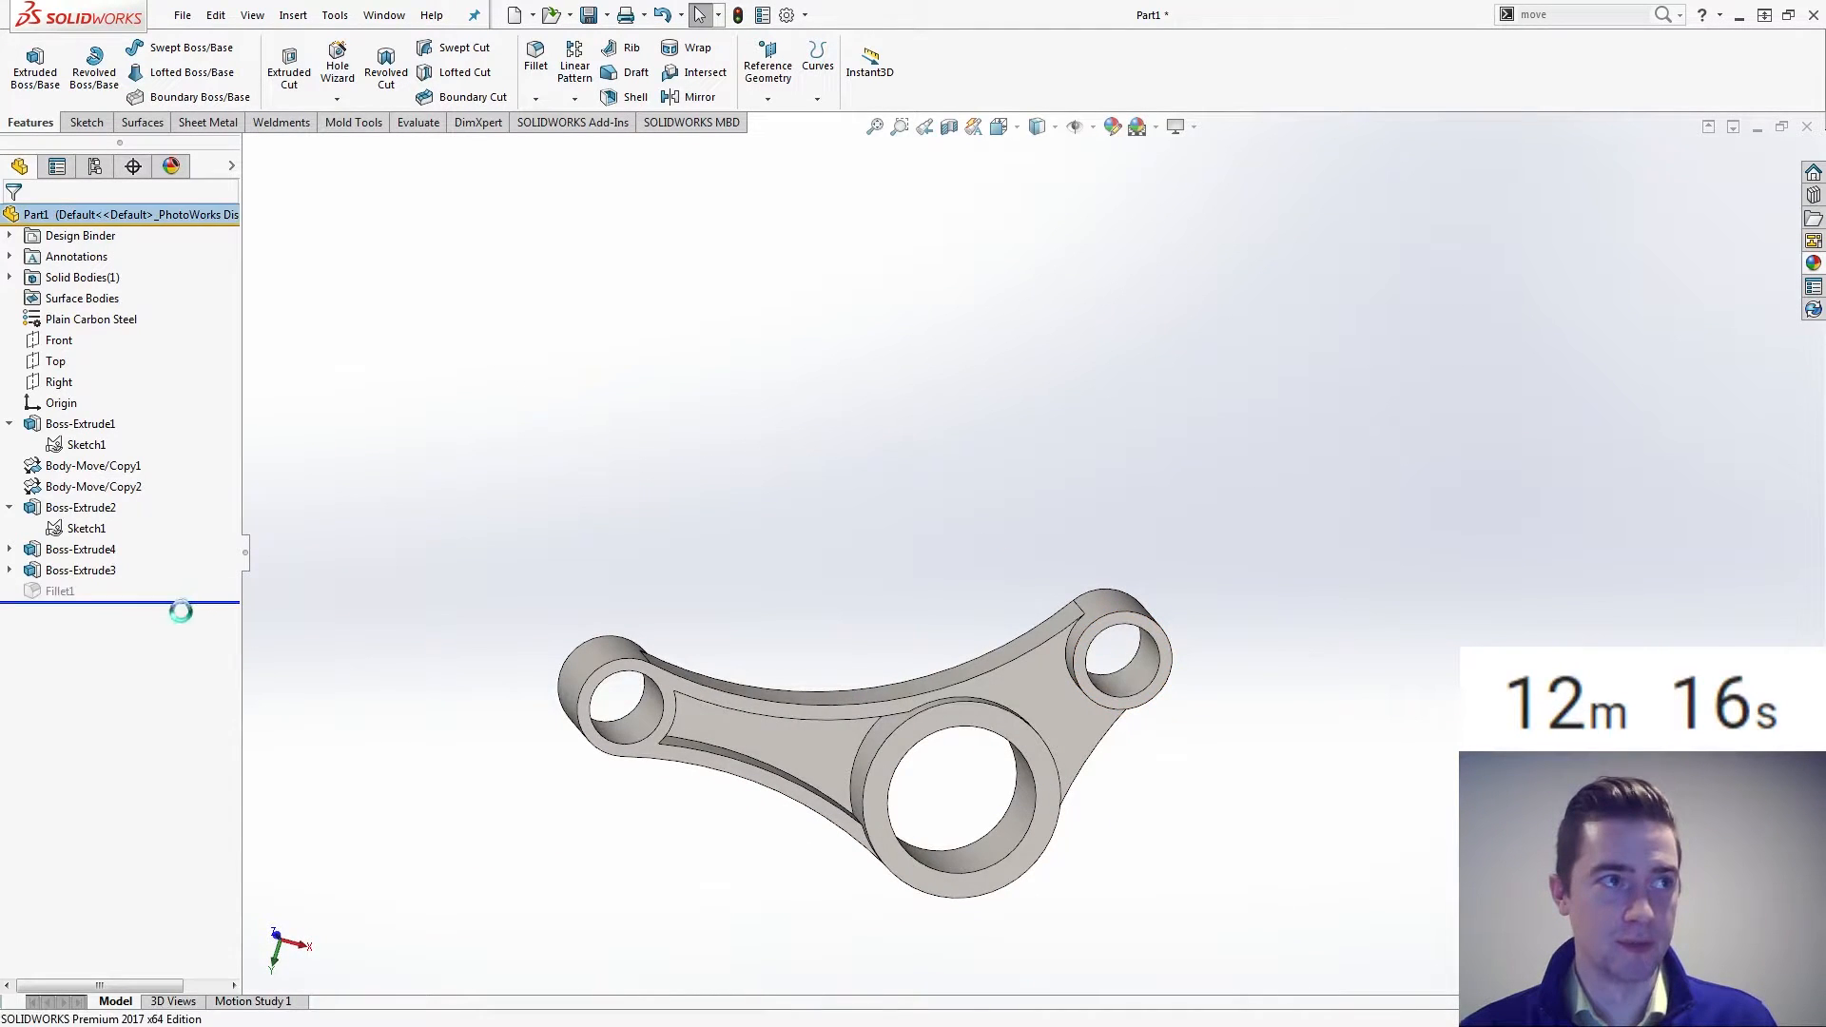
click(38, 592)
click(57, 509)
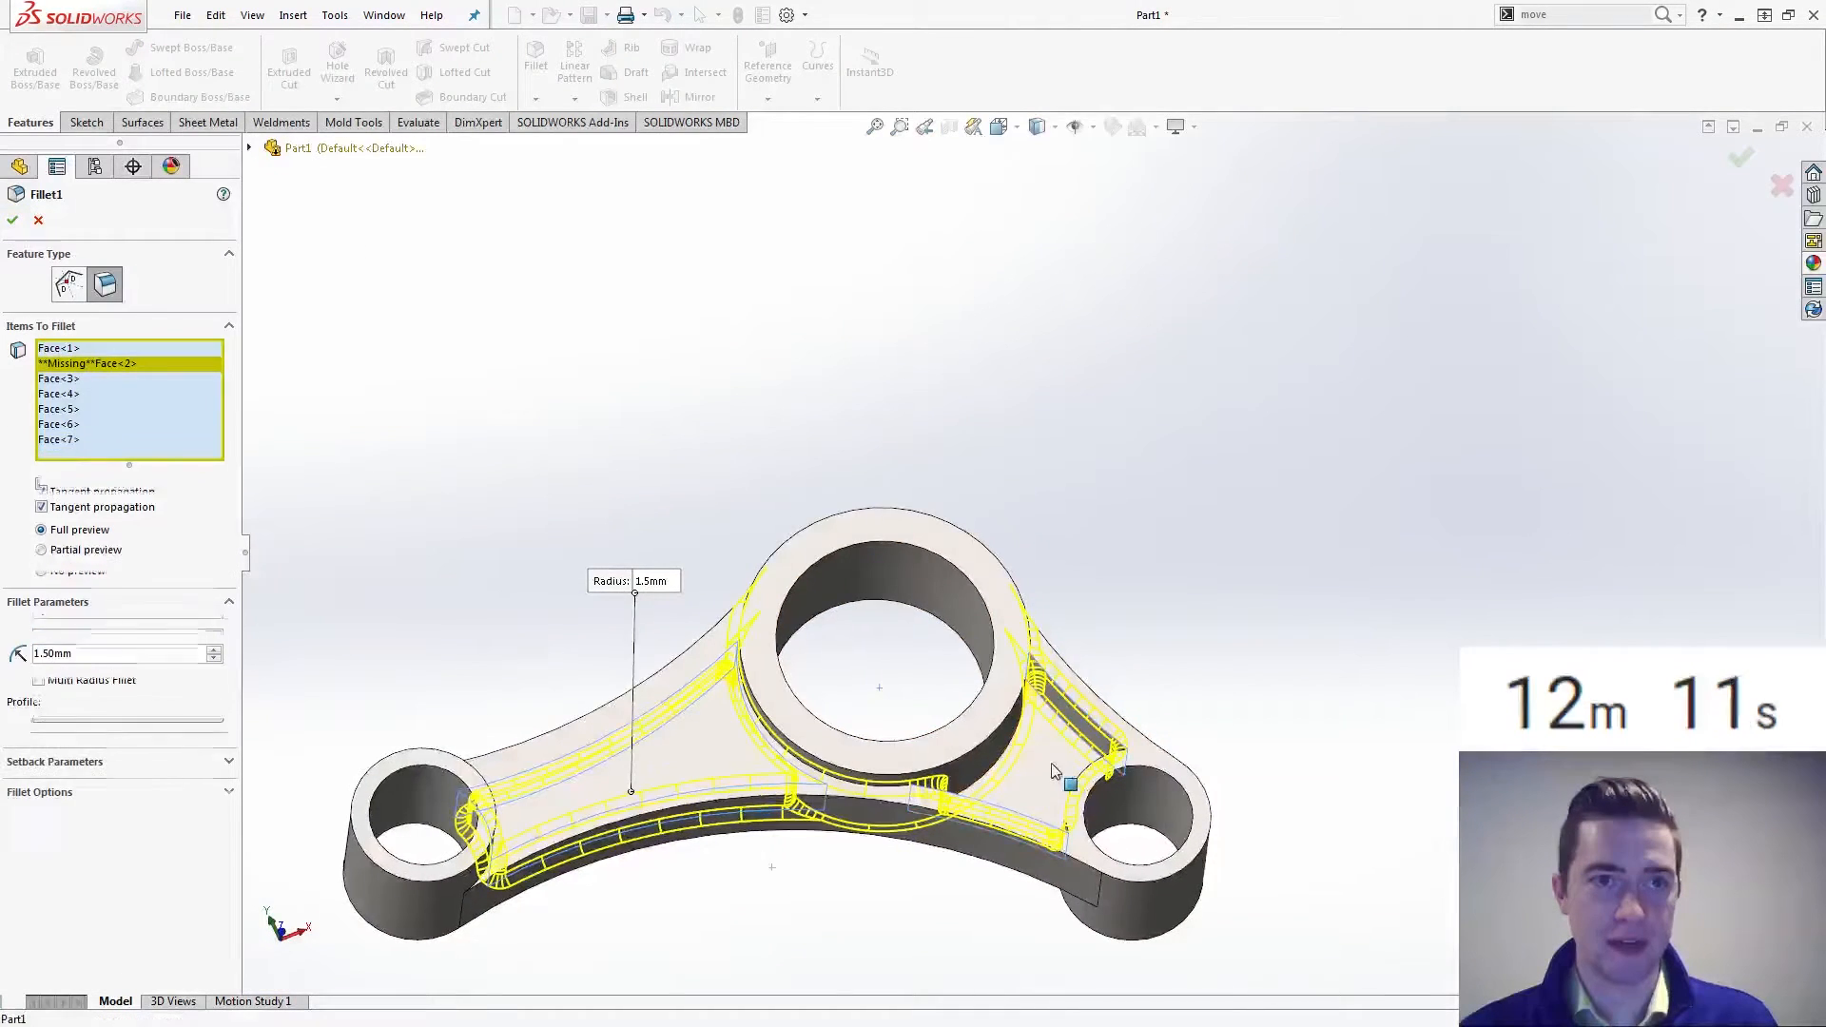
click(1132, 734)
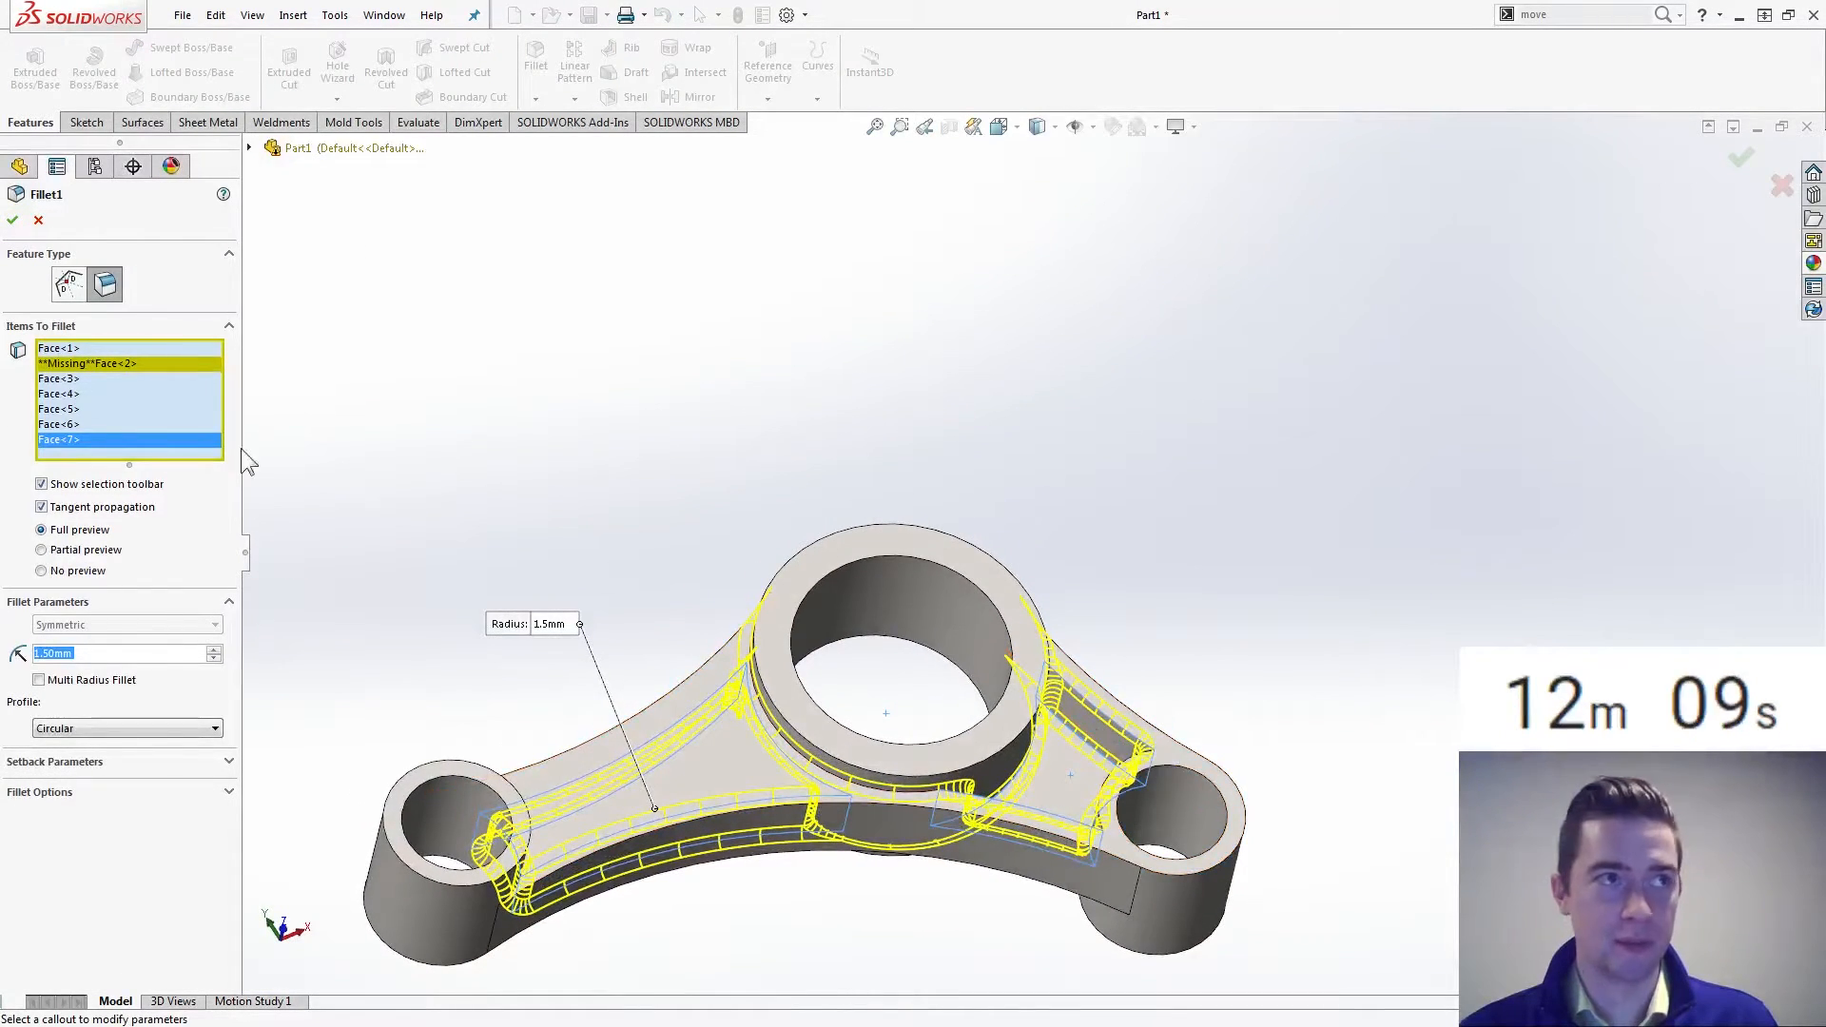
click(13, 221)
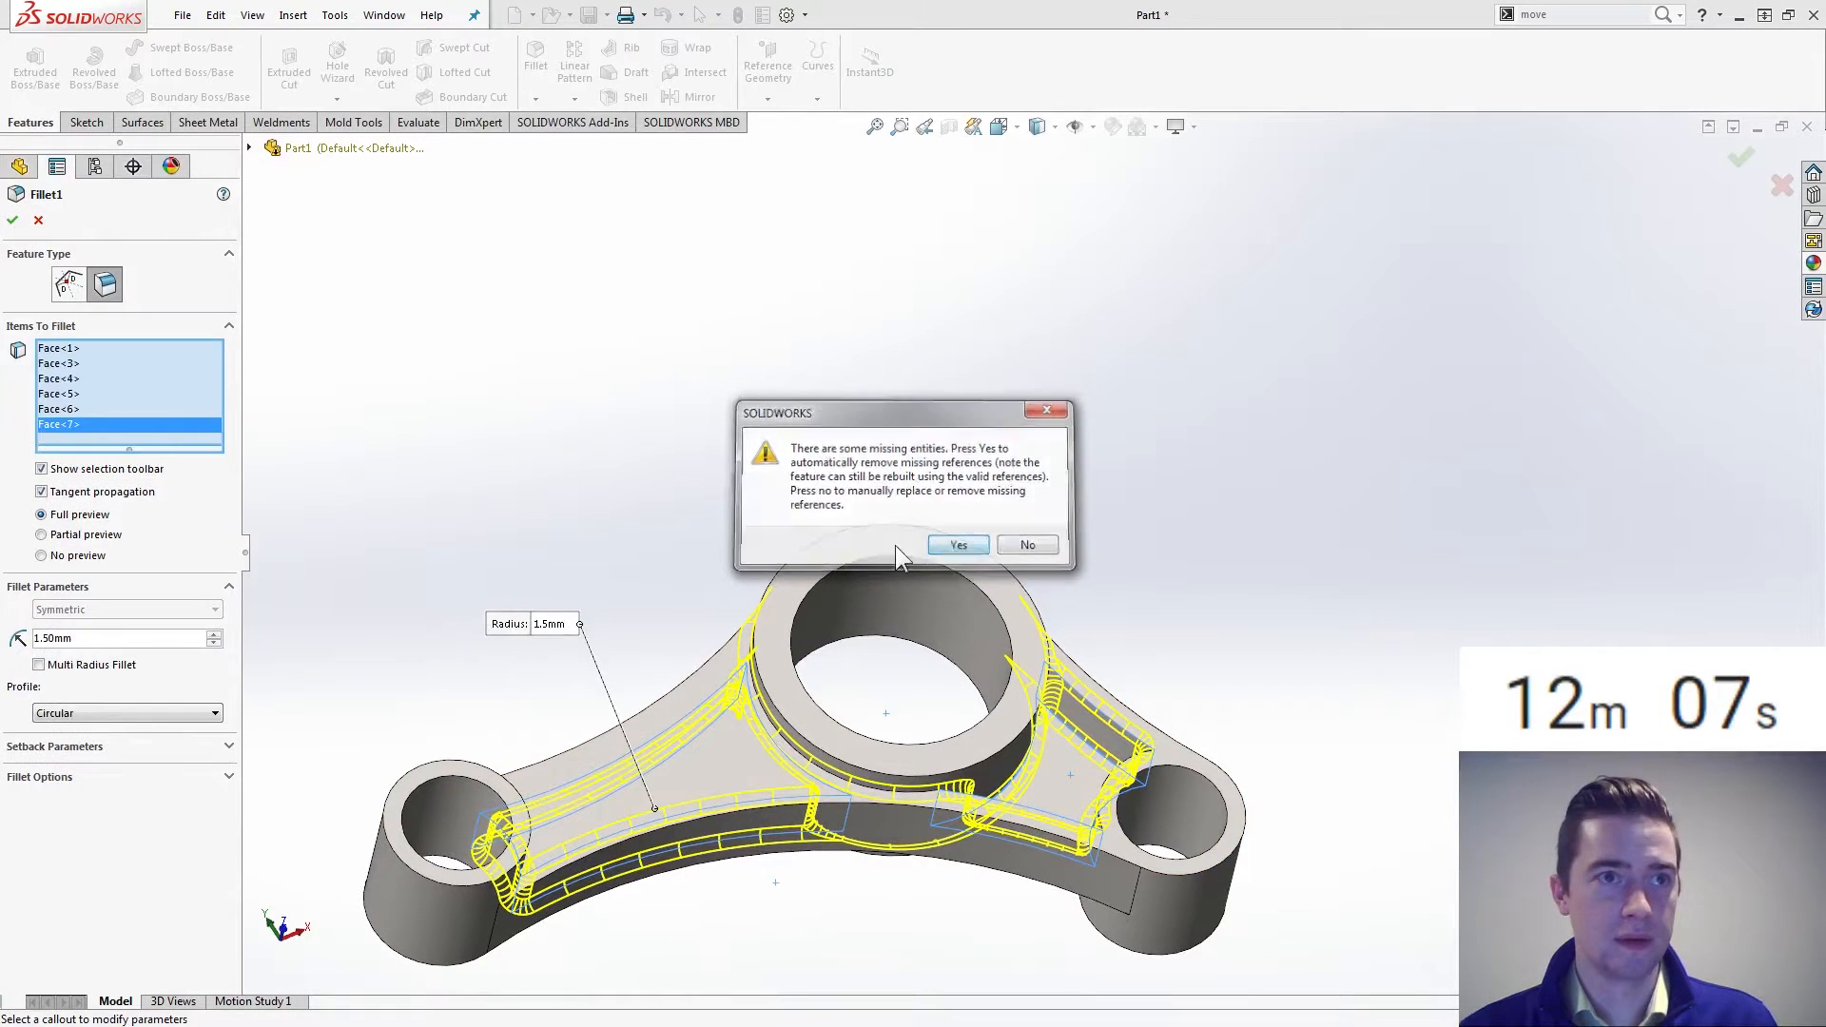
click(954, 544)
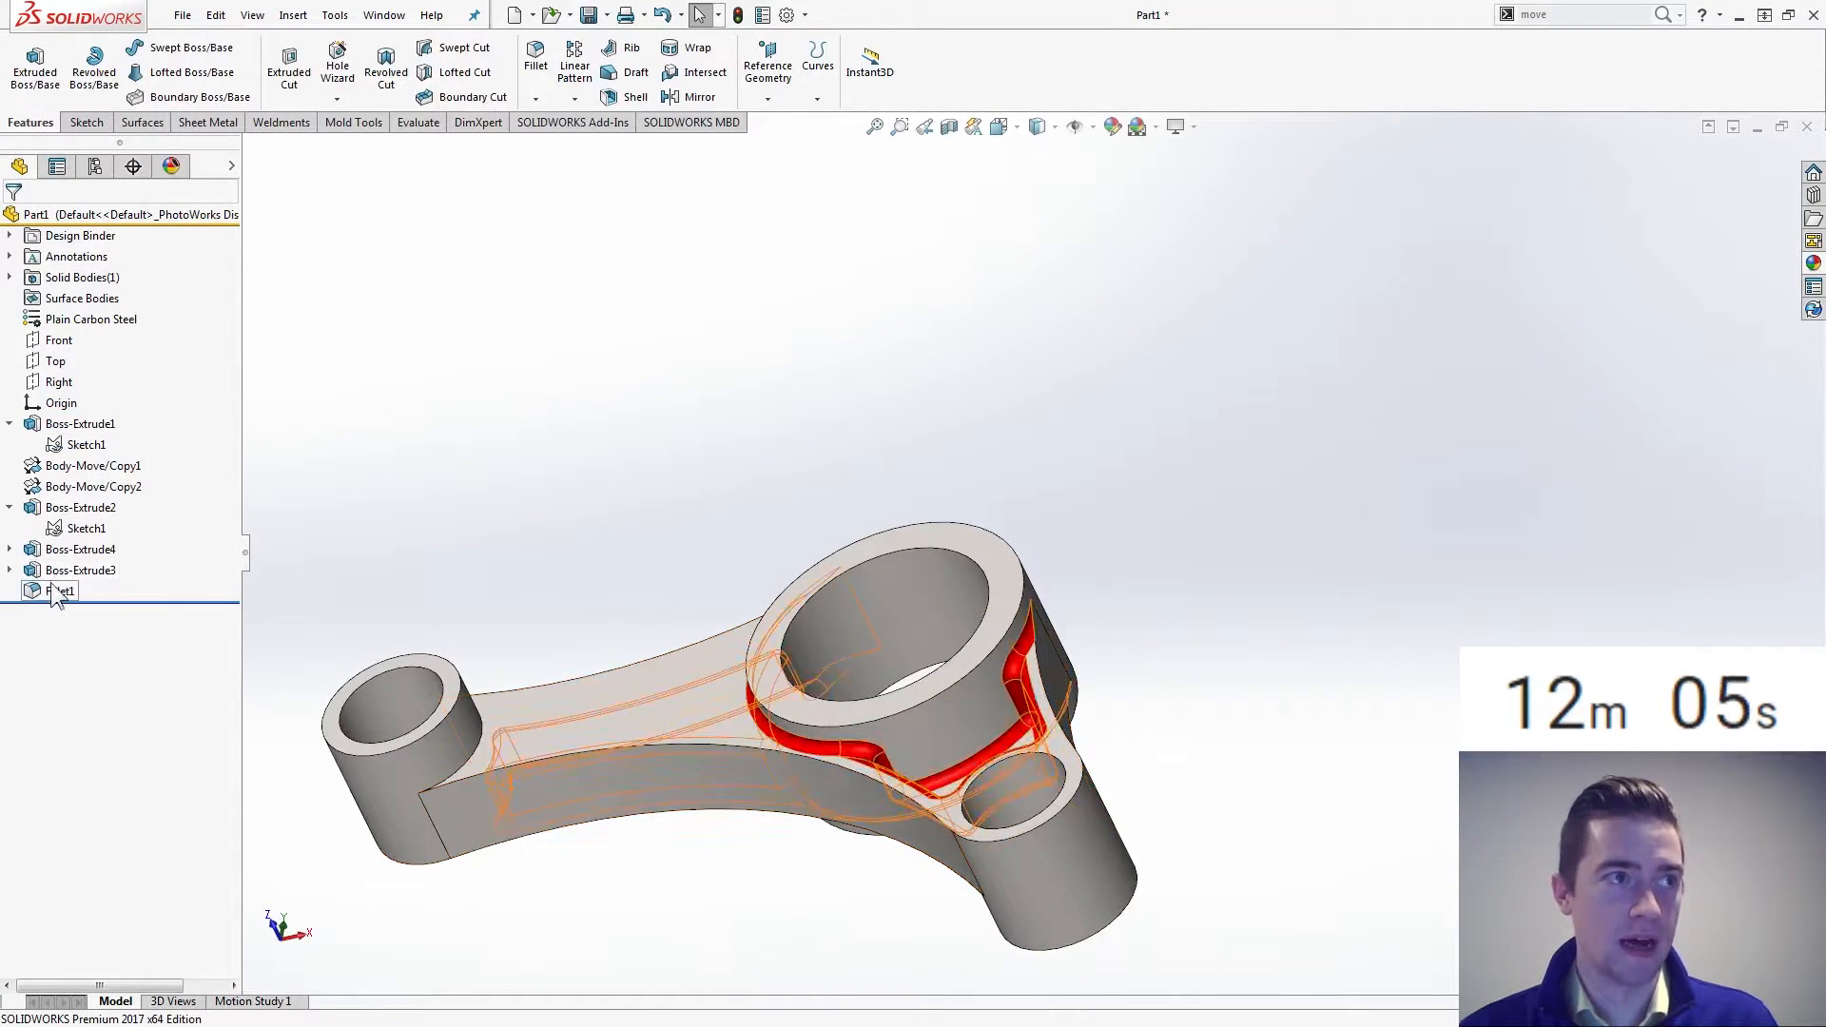
Add the edges where the two small bosses meet the rib faces to the existing 1.5 mm fillet
click(55, 592)
click(83, 512)
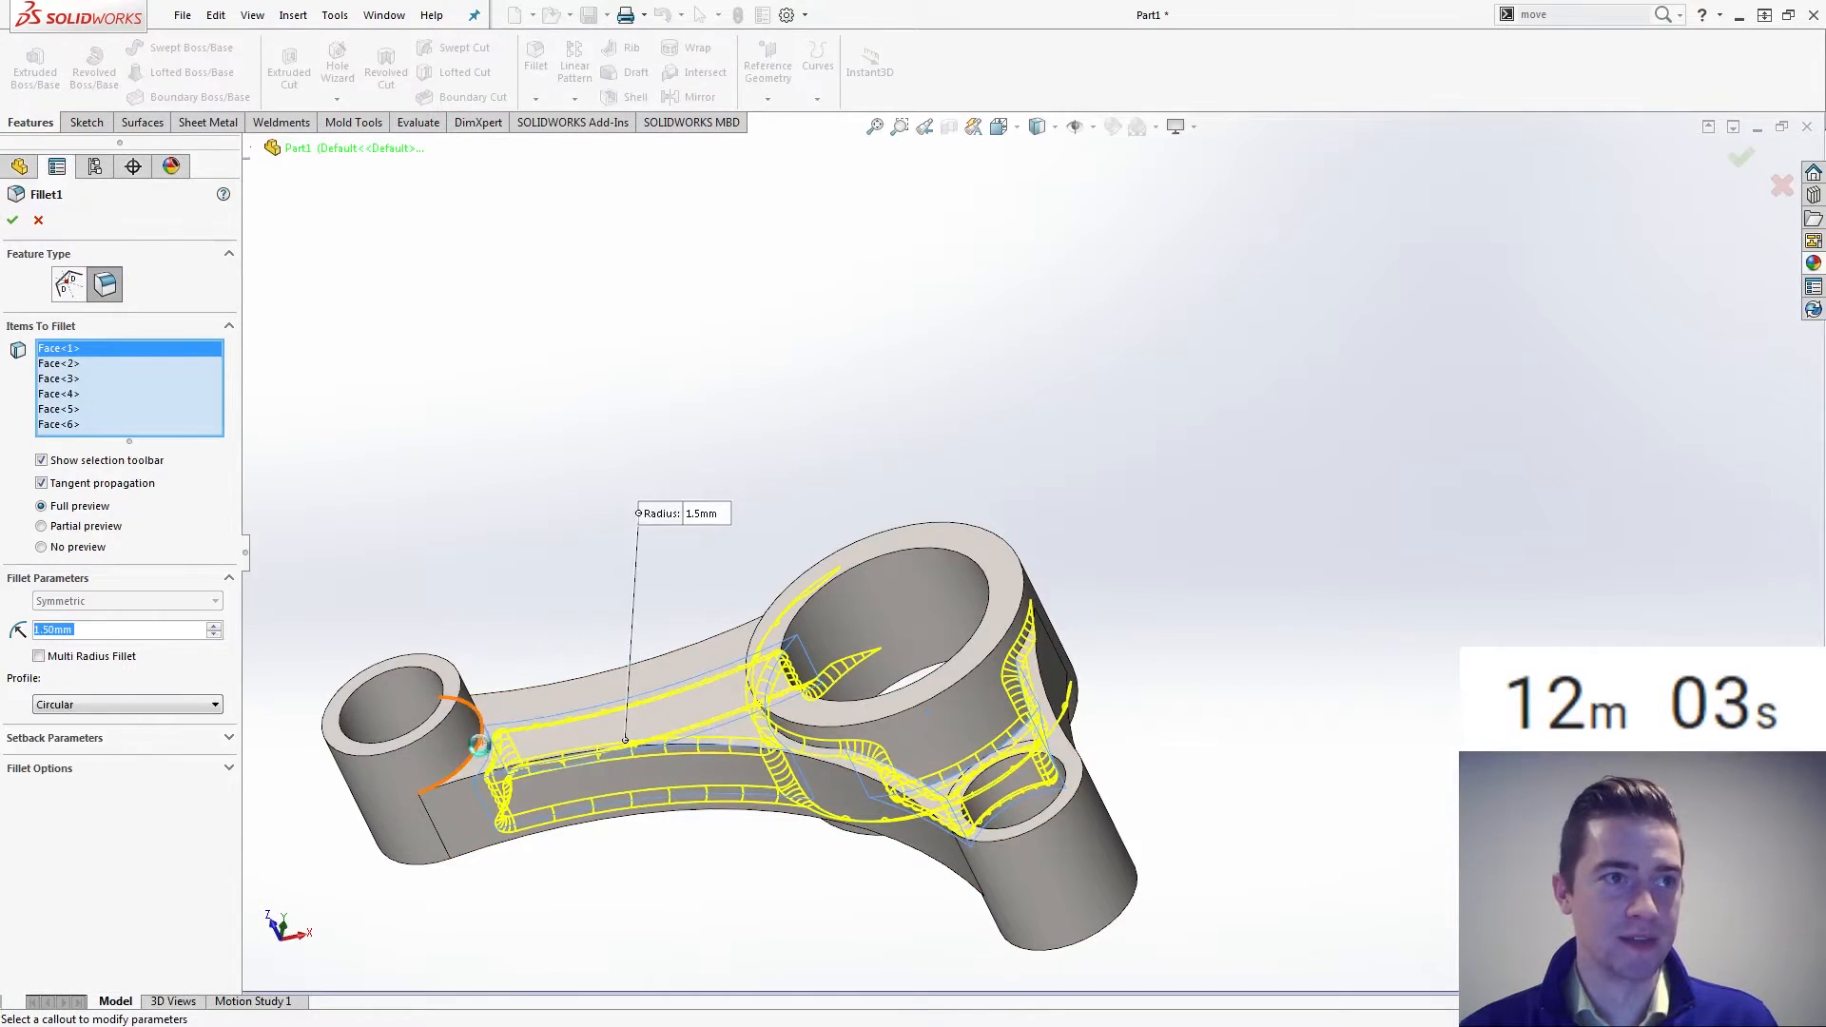
click(482, 747)
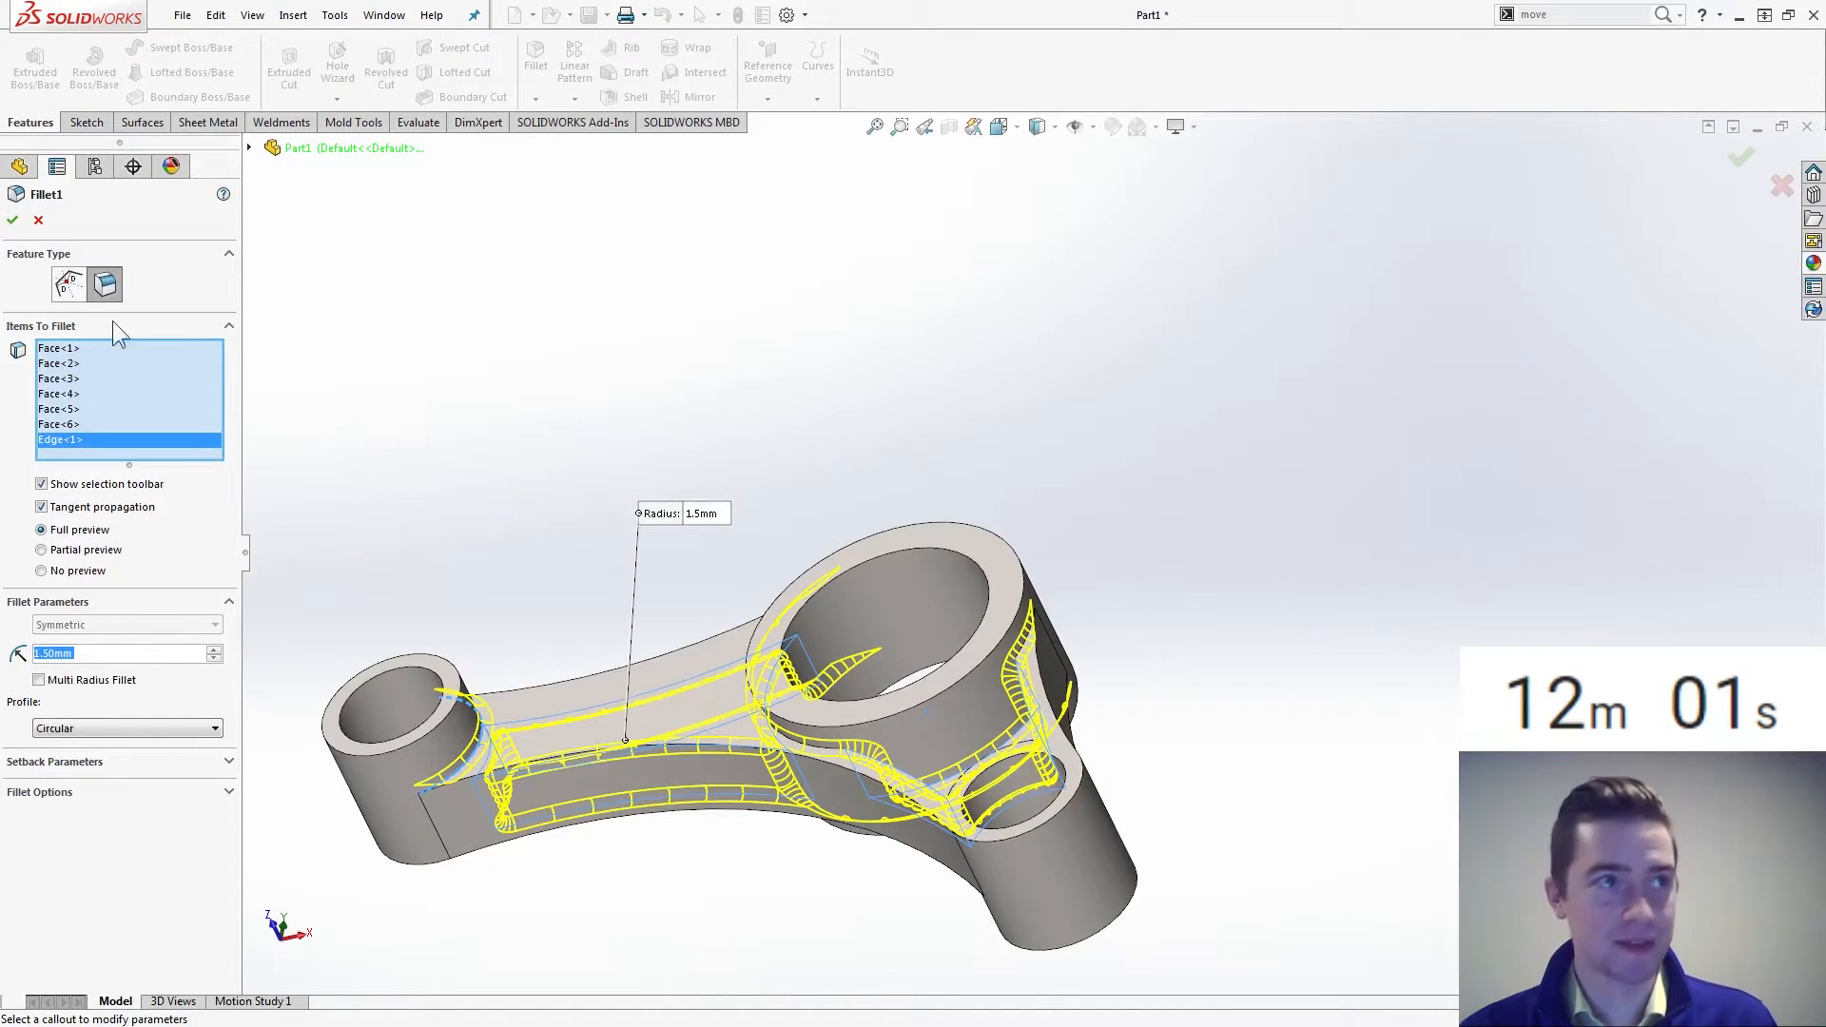
click(12, 220)
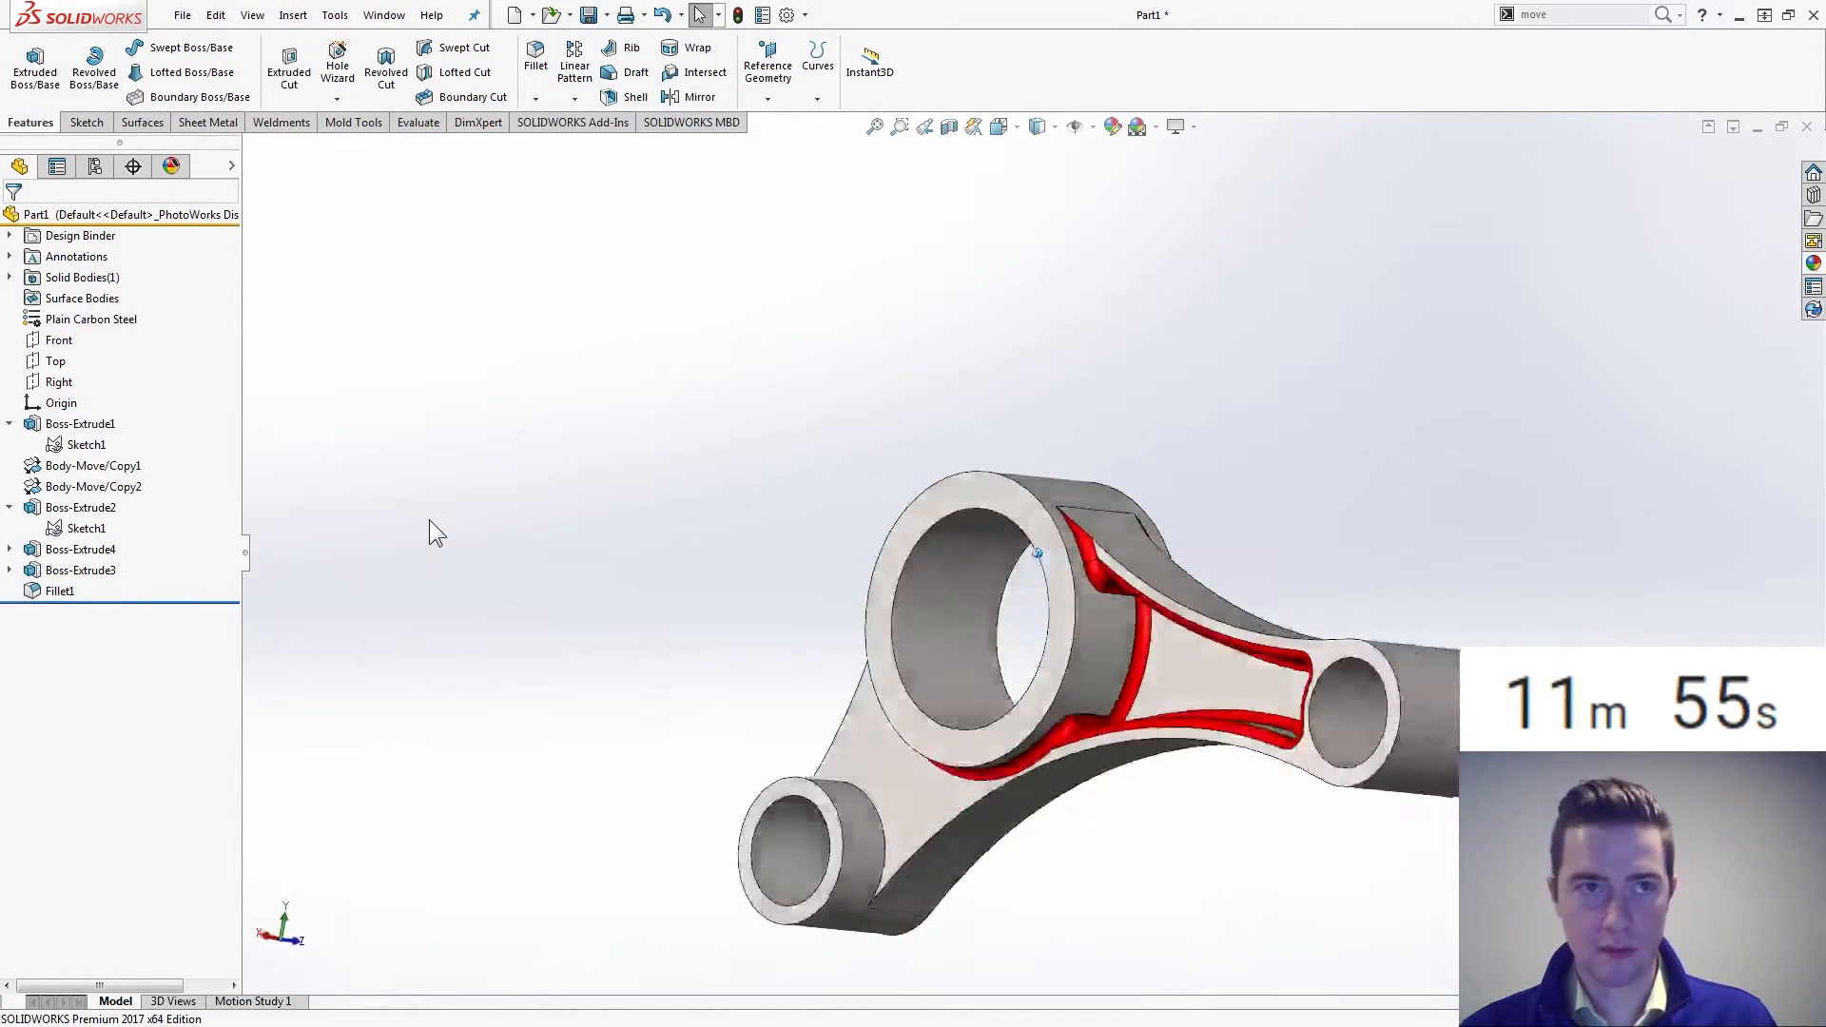
click(59, 591)
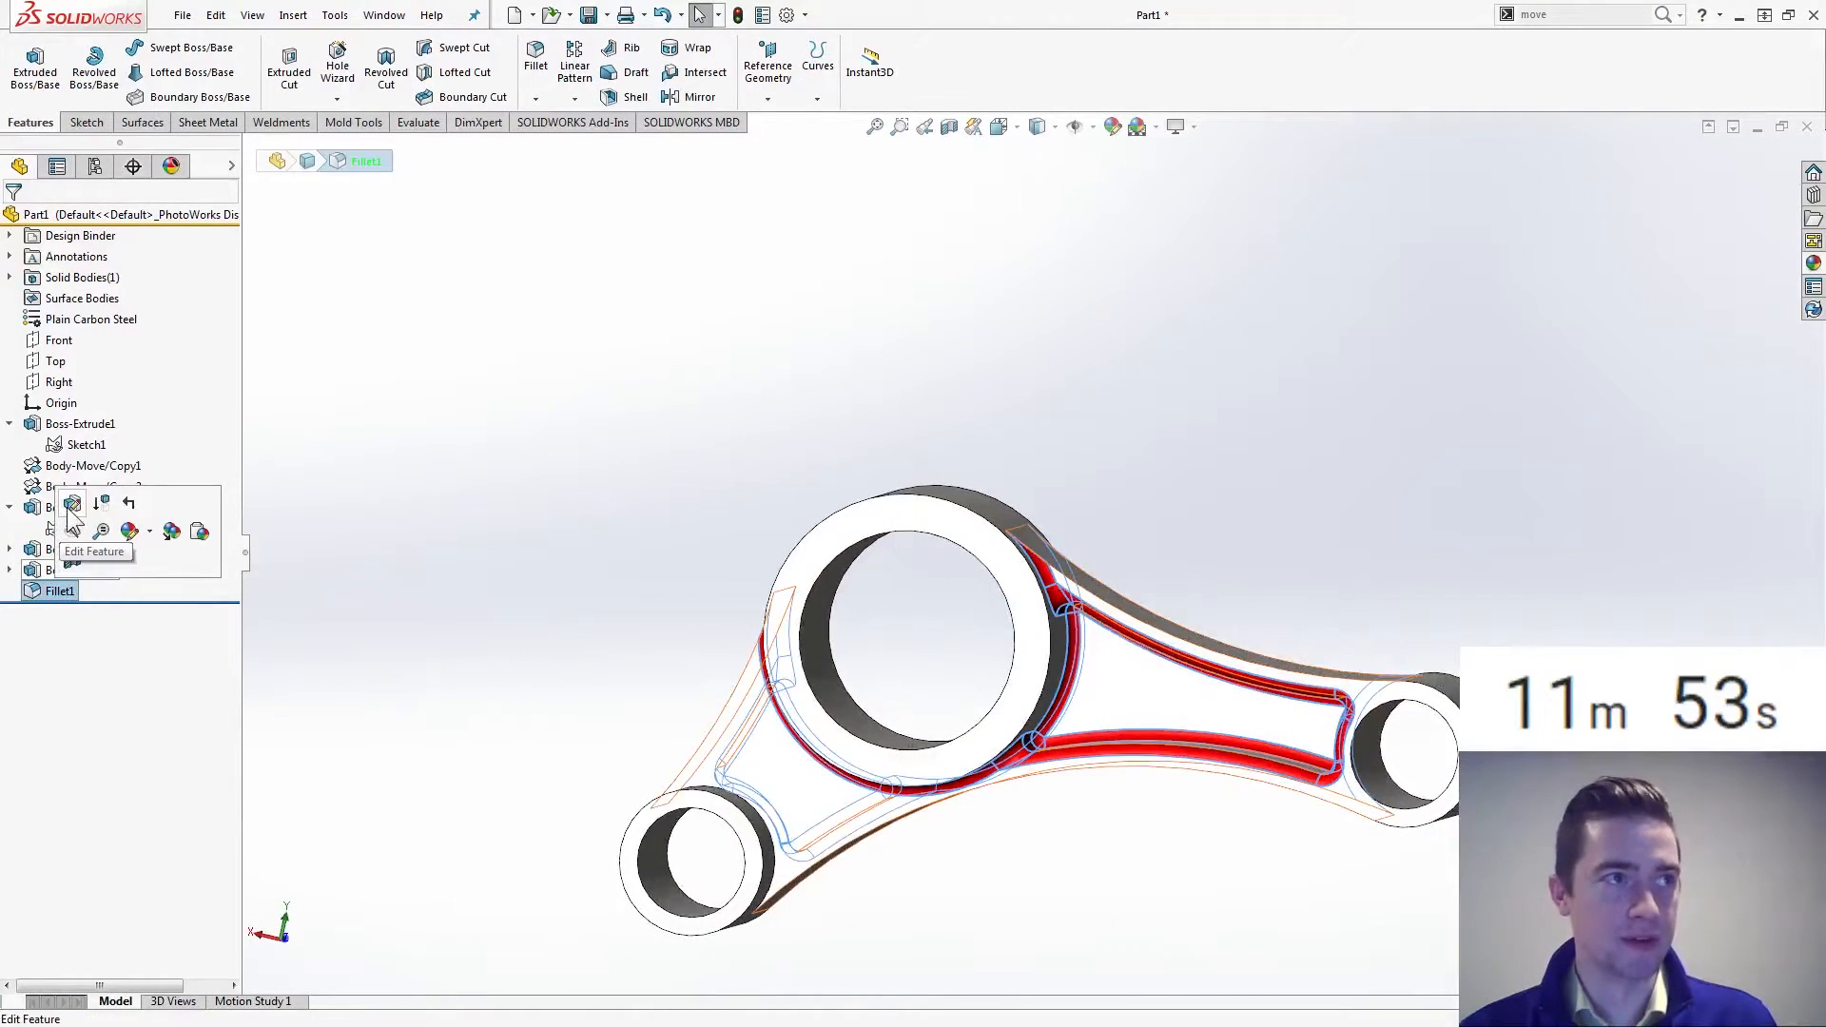
click(778, 861)
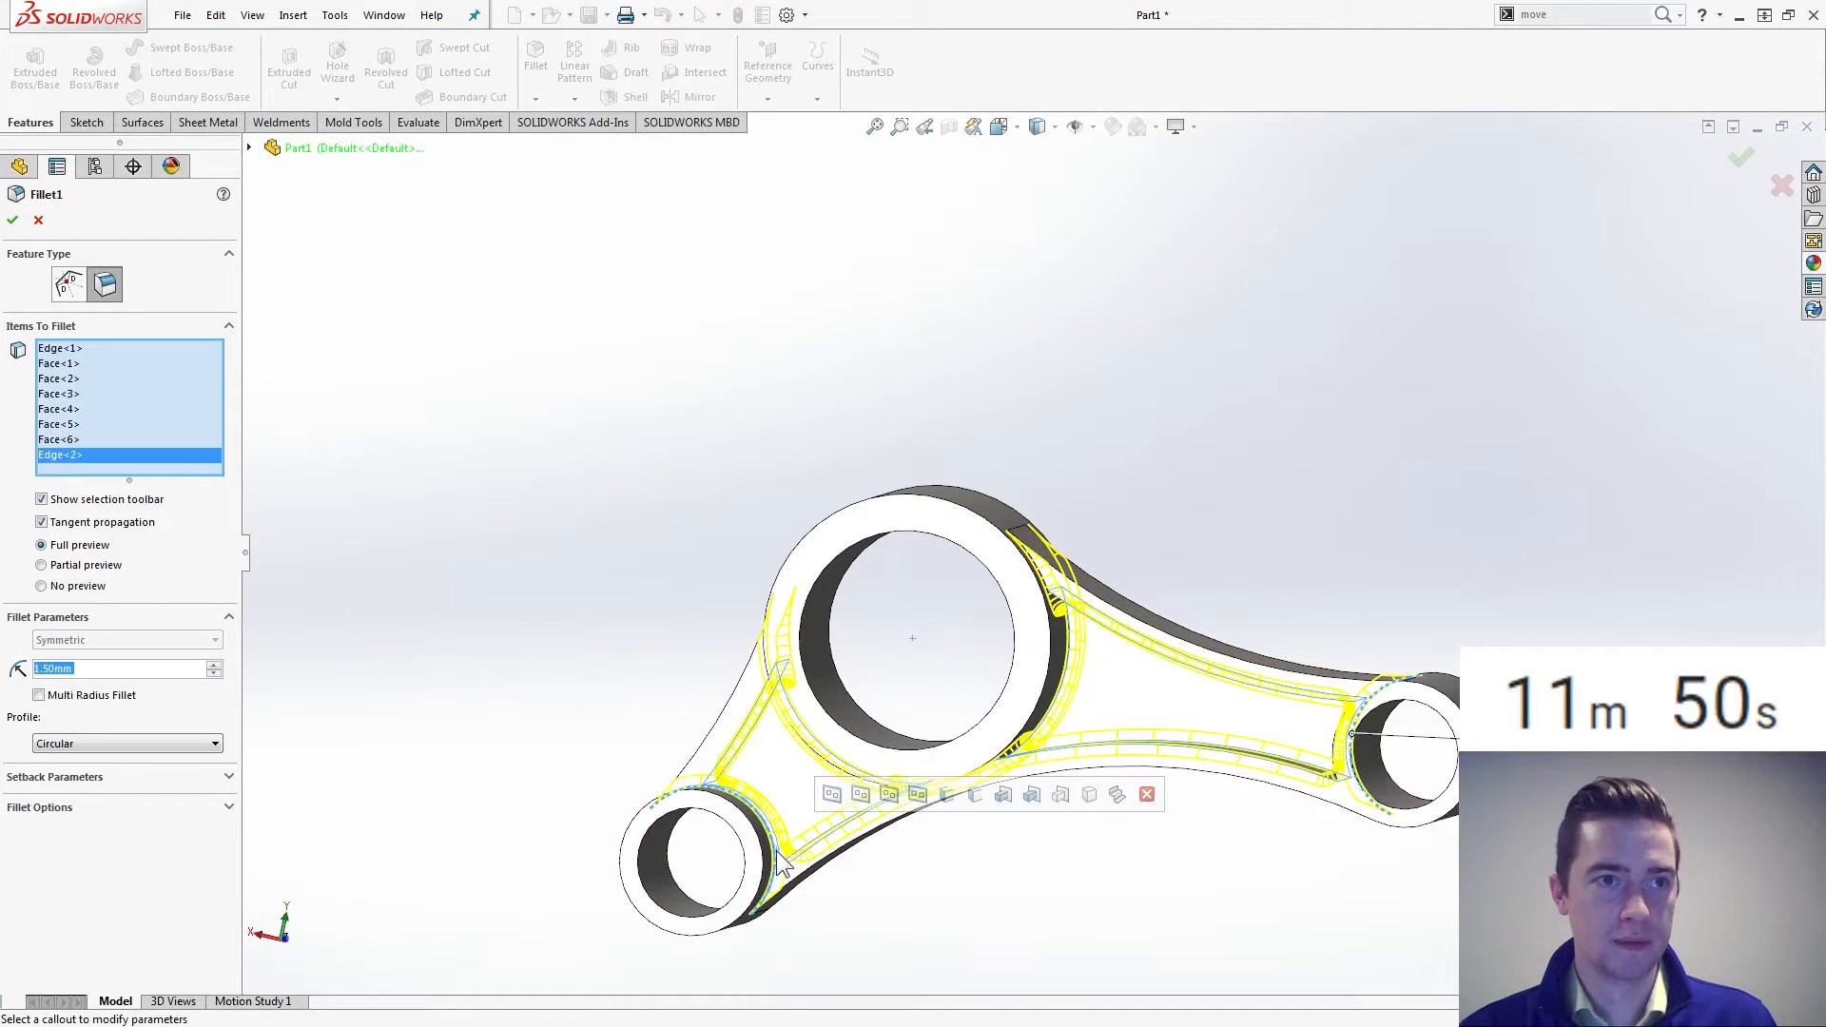
click(12, 219)
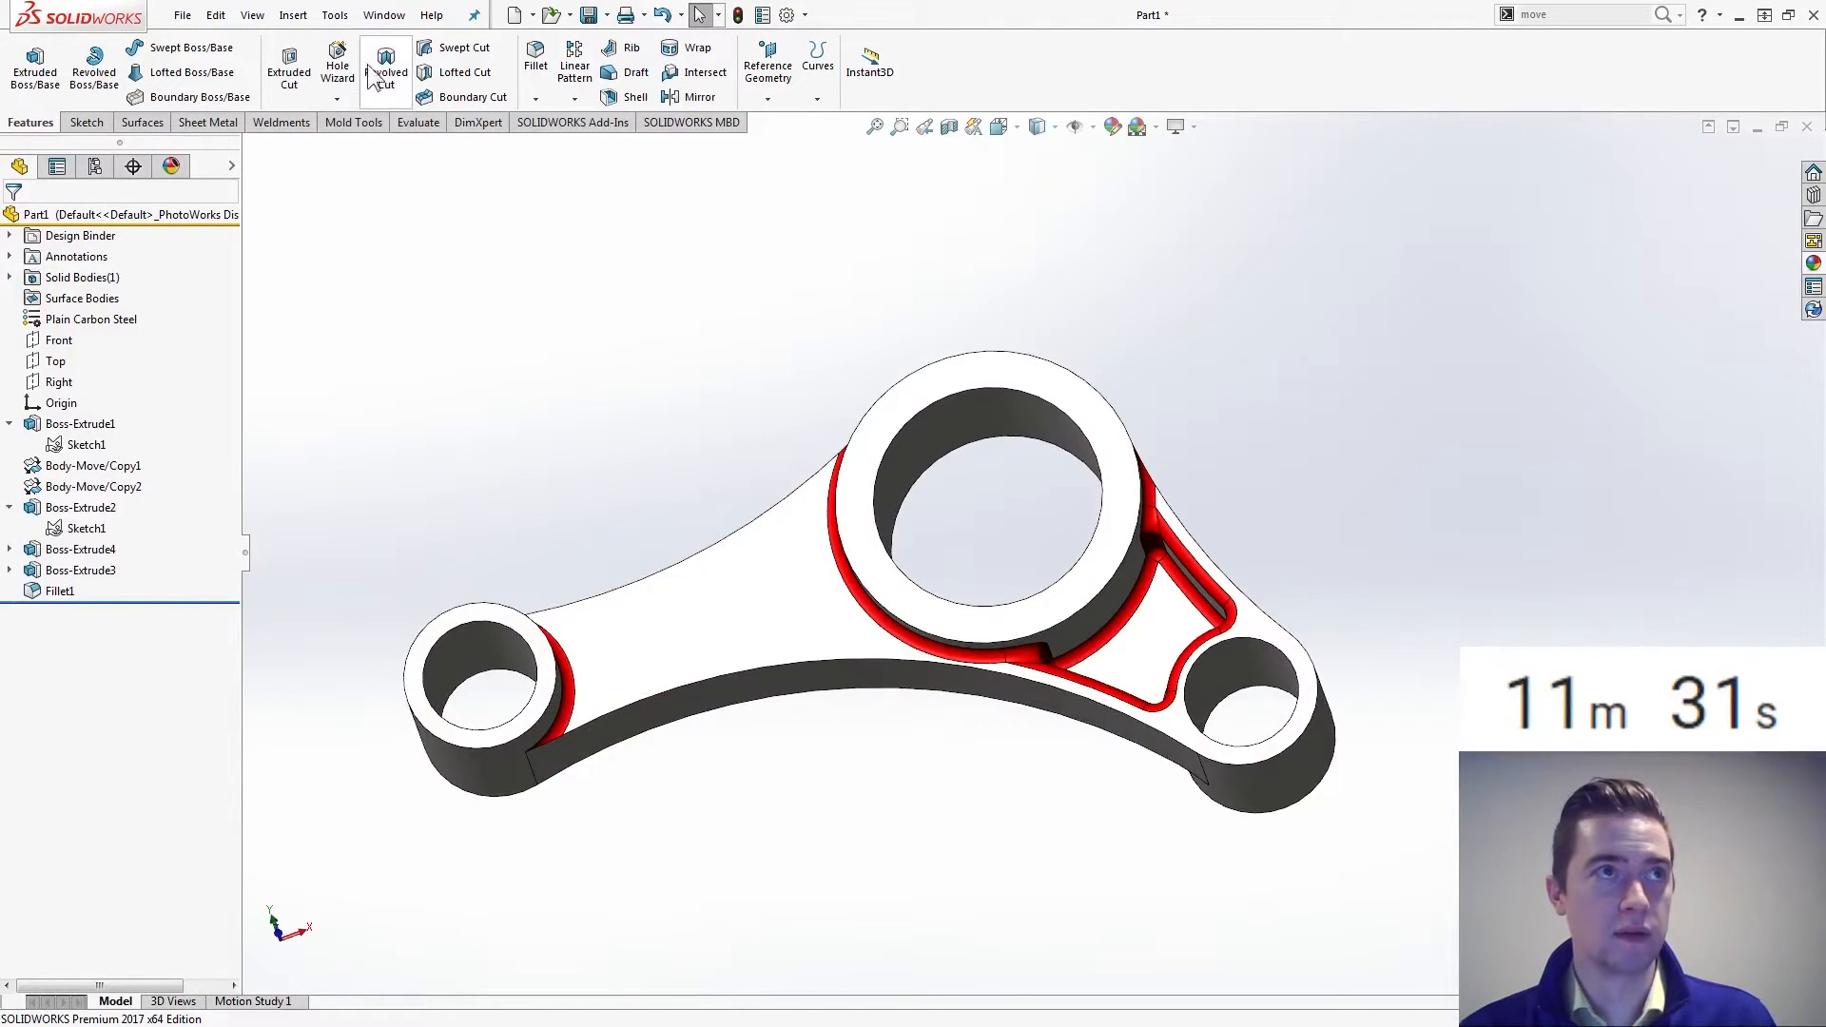
Start a SimulationXpress study, apply a fixed fixture to the large center boss's bore, and proceed to the loads stage
click(334, 15)
mouse_move(382, 66)
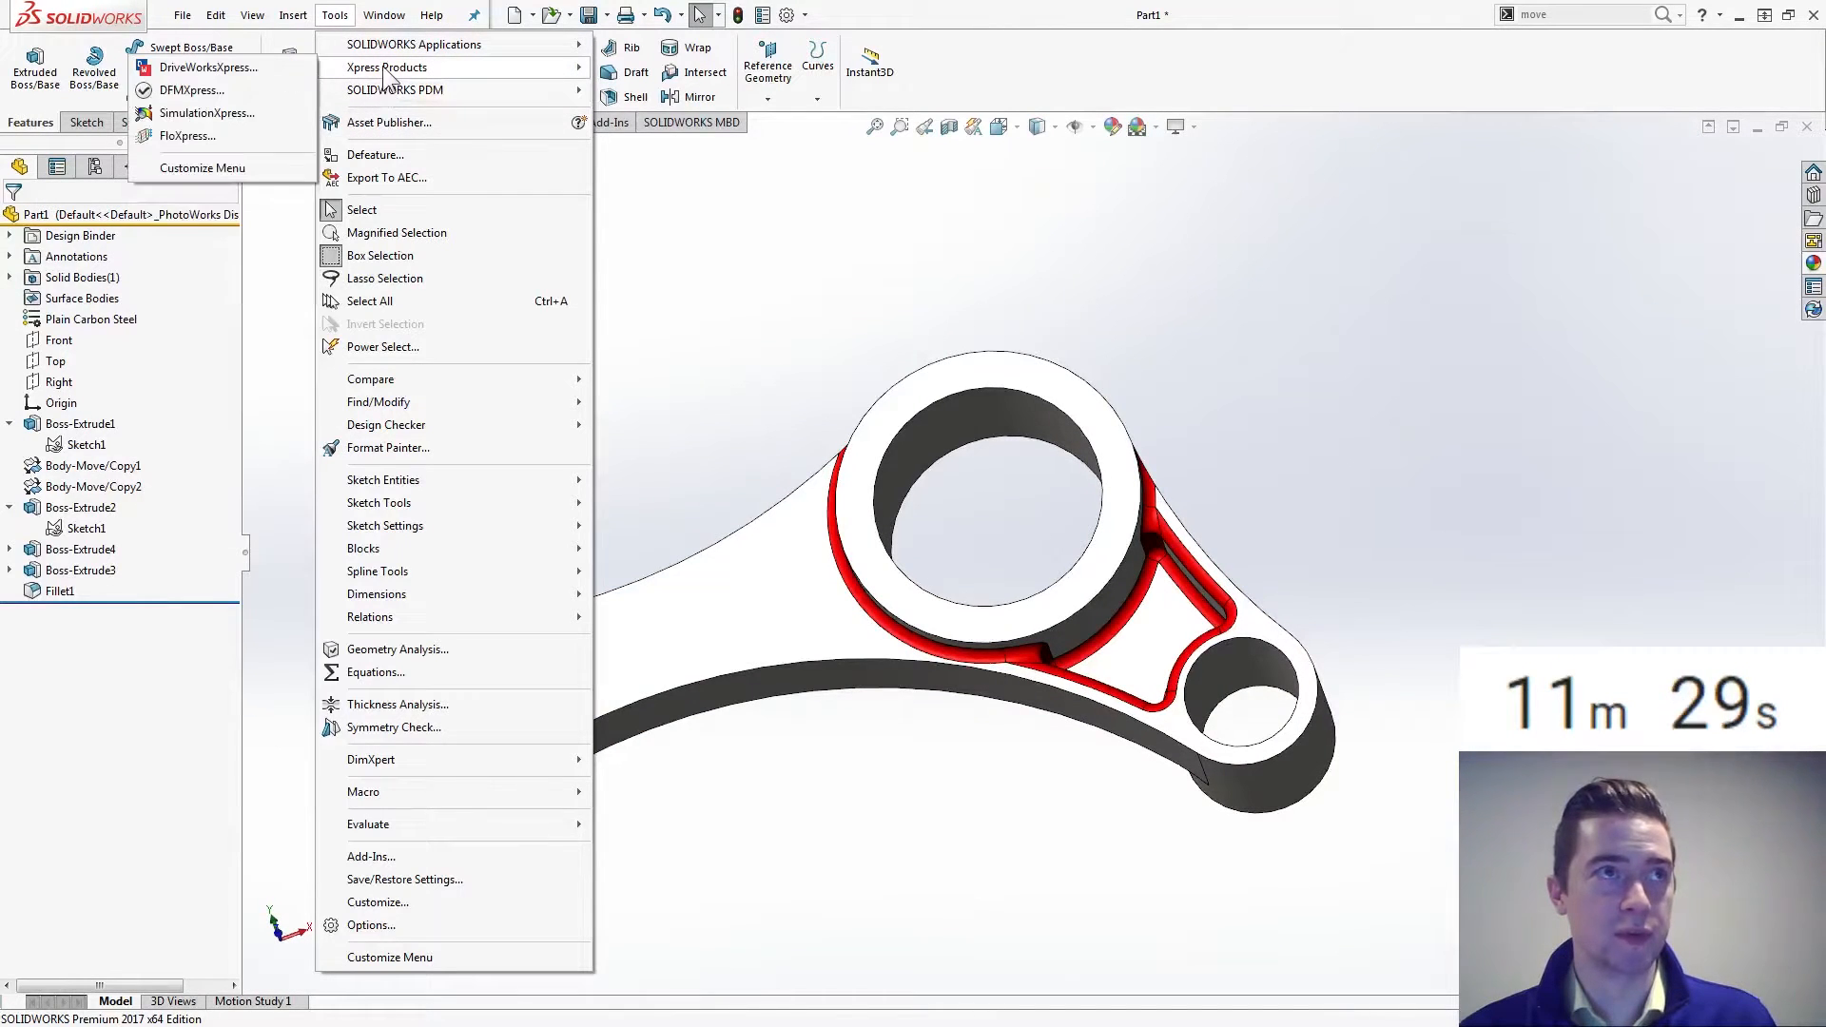
click(207, 113)
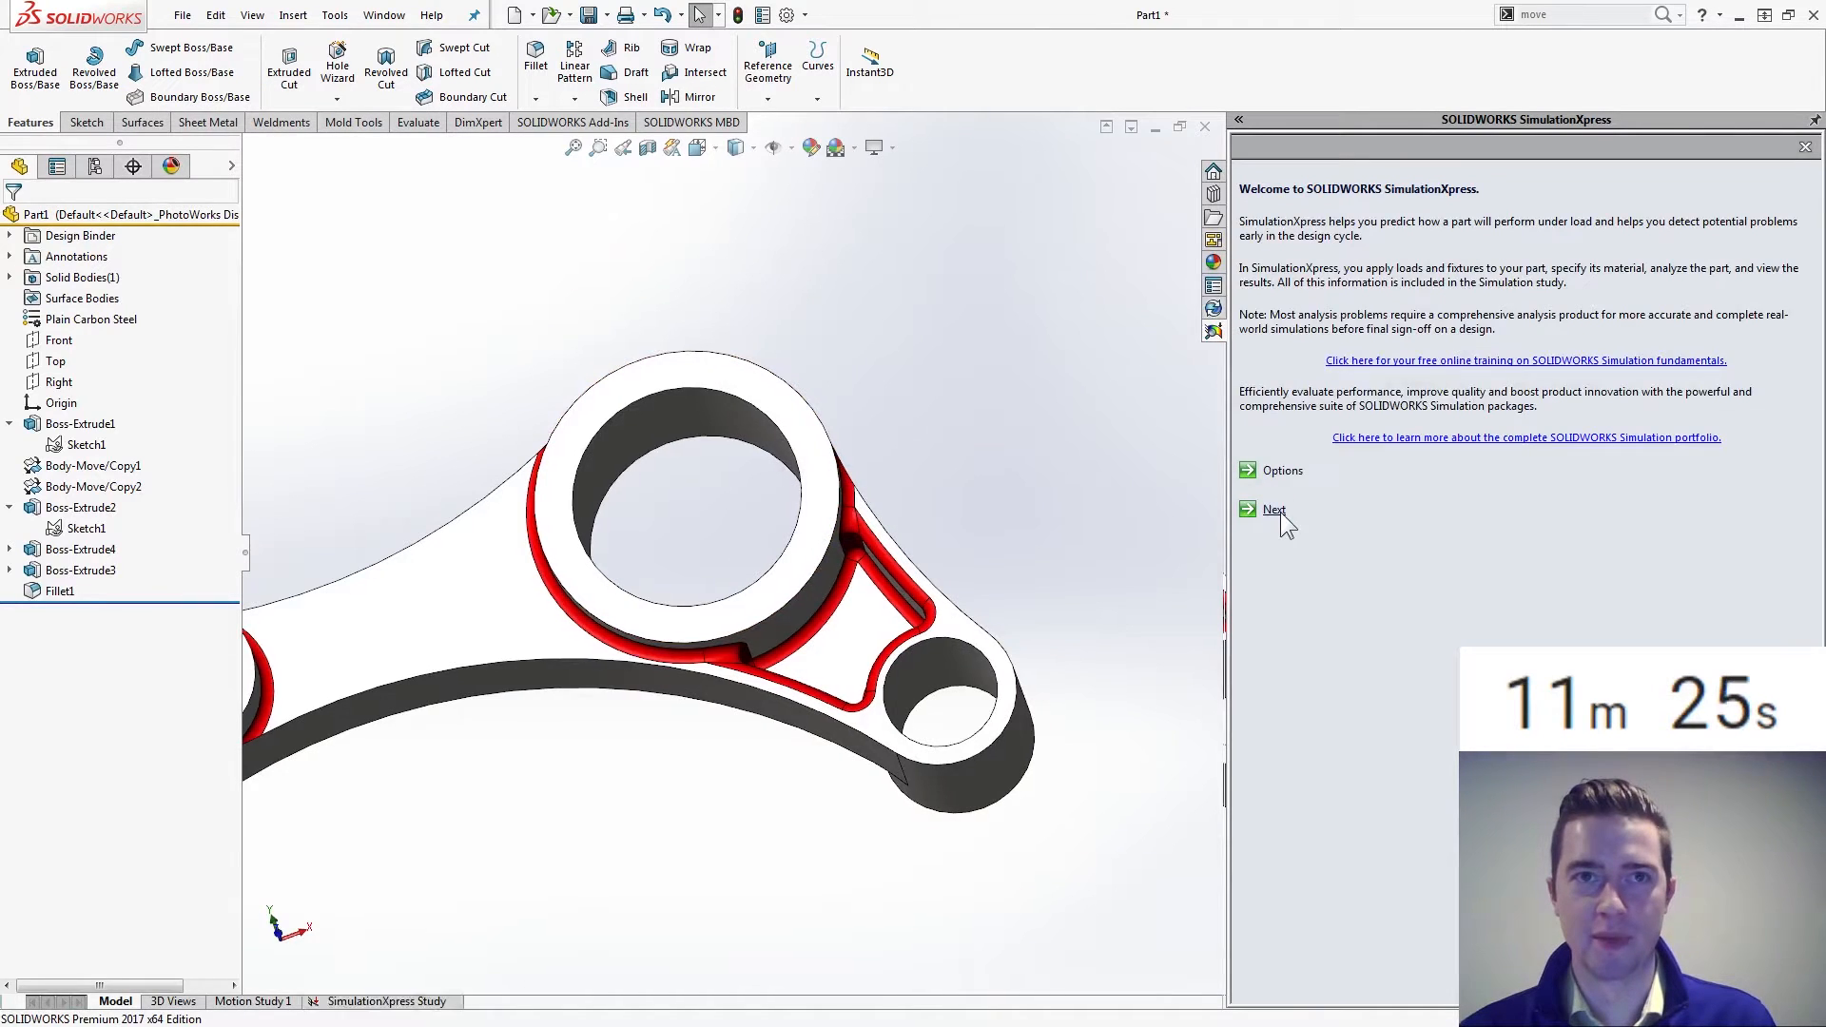
click(1271, 510)
click(1294, 476)
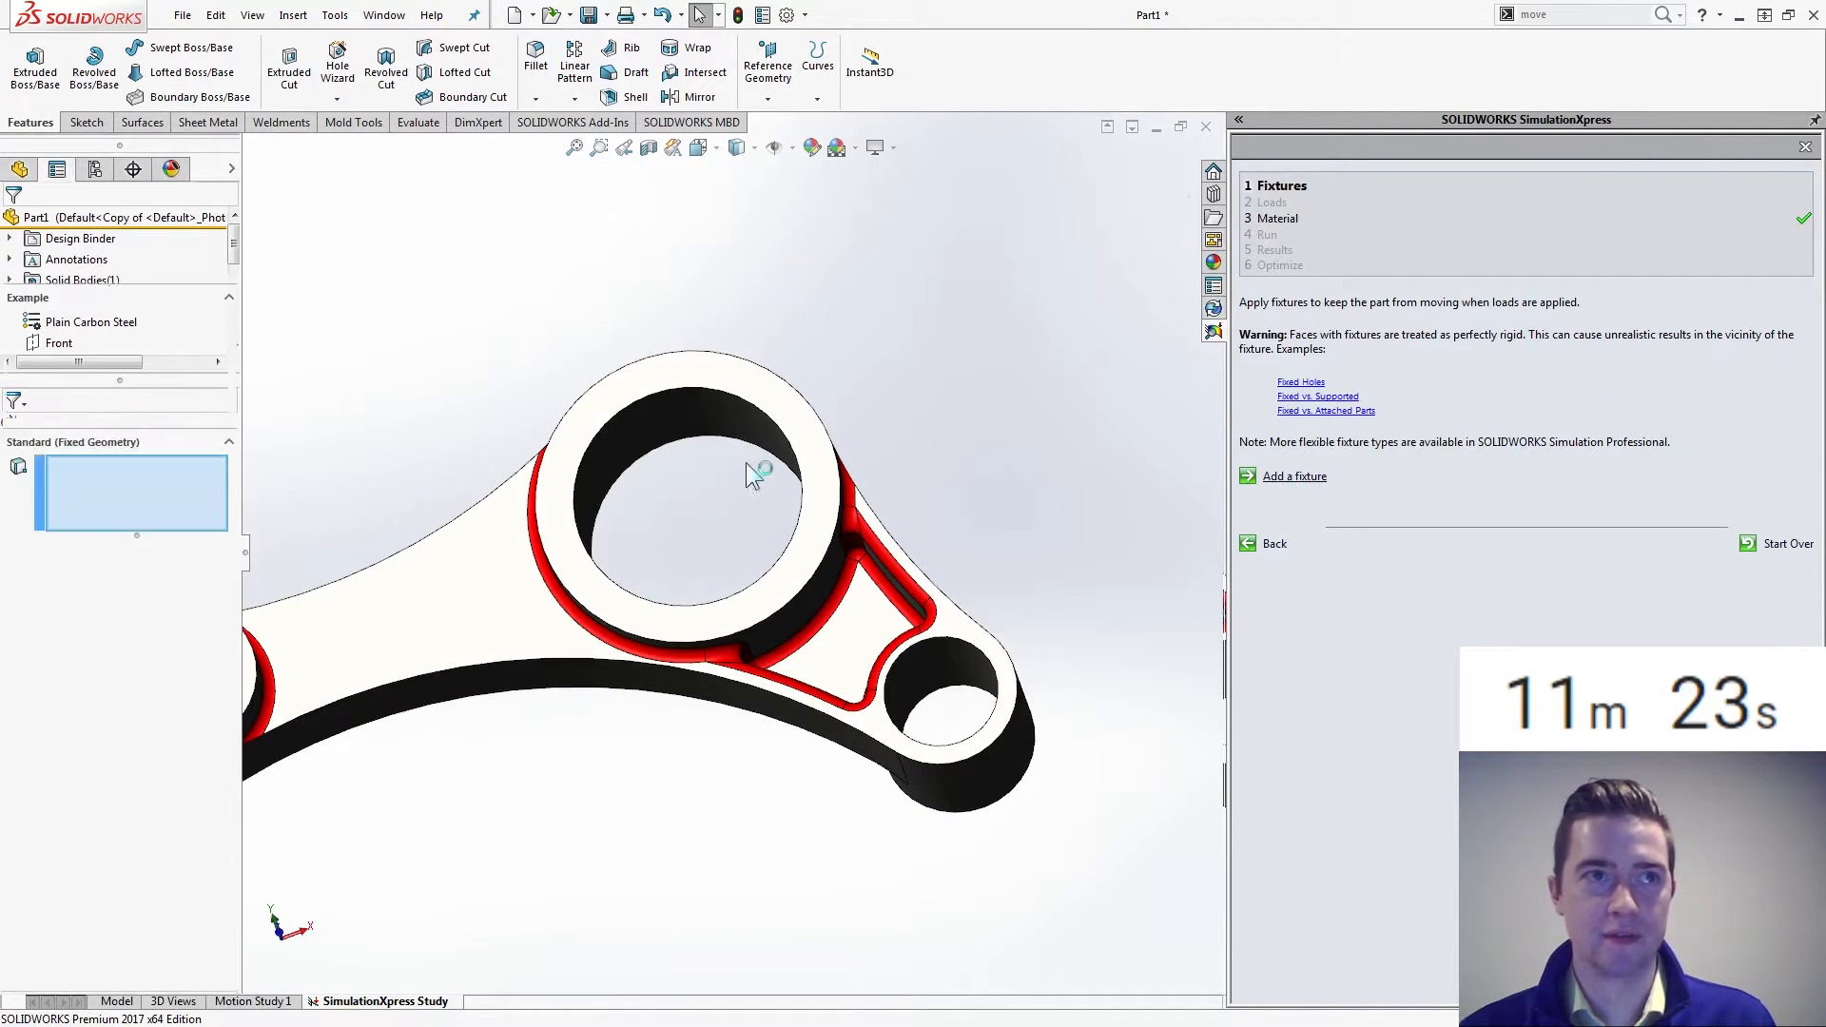
click(687, 429)
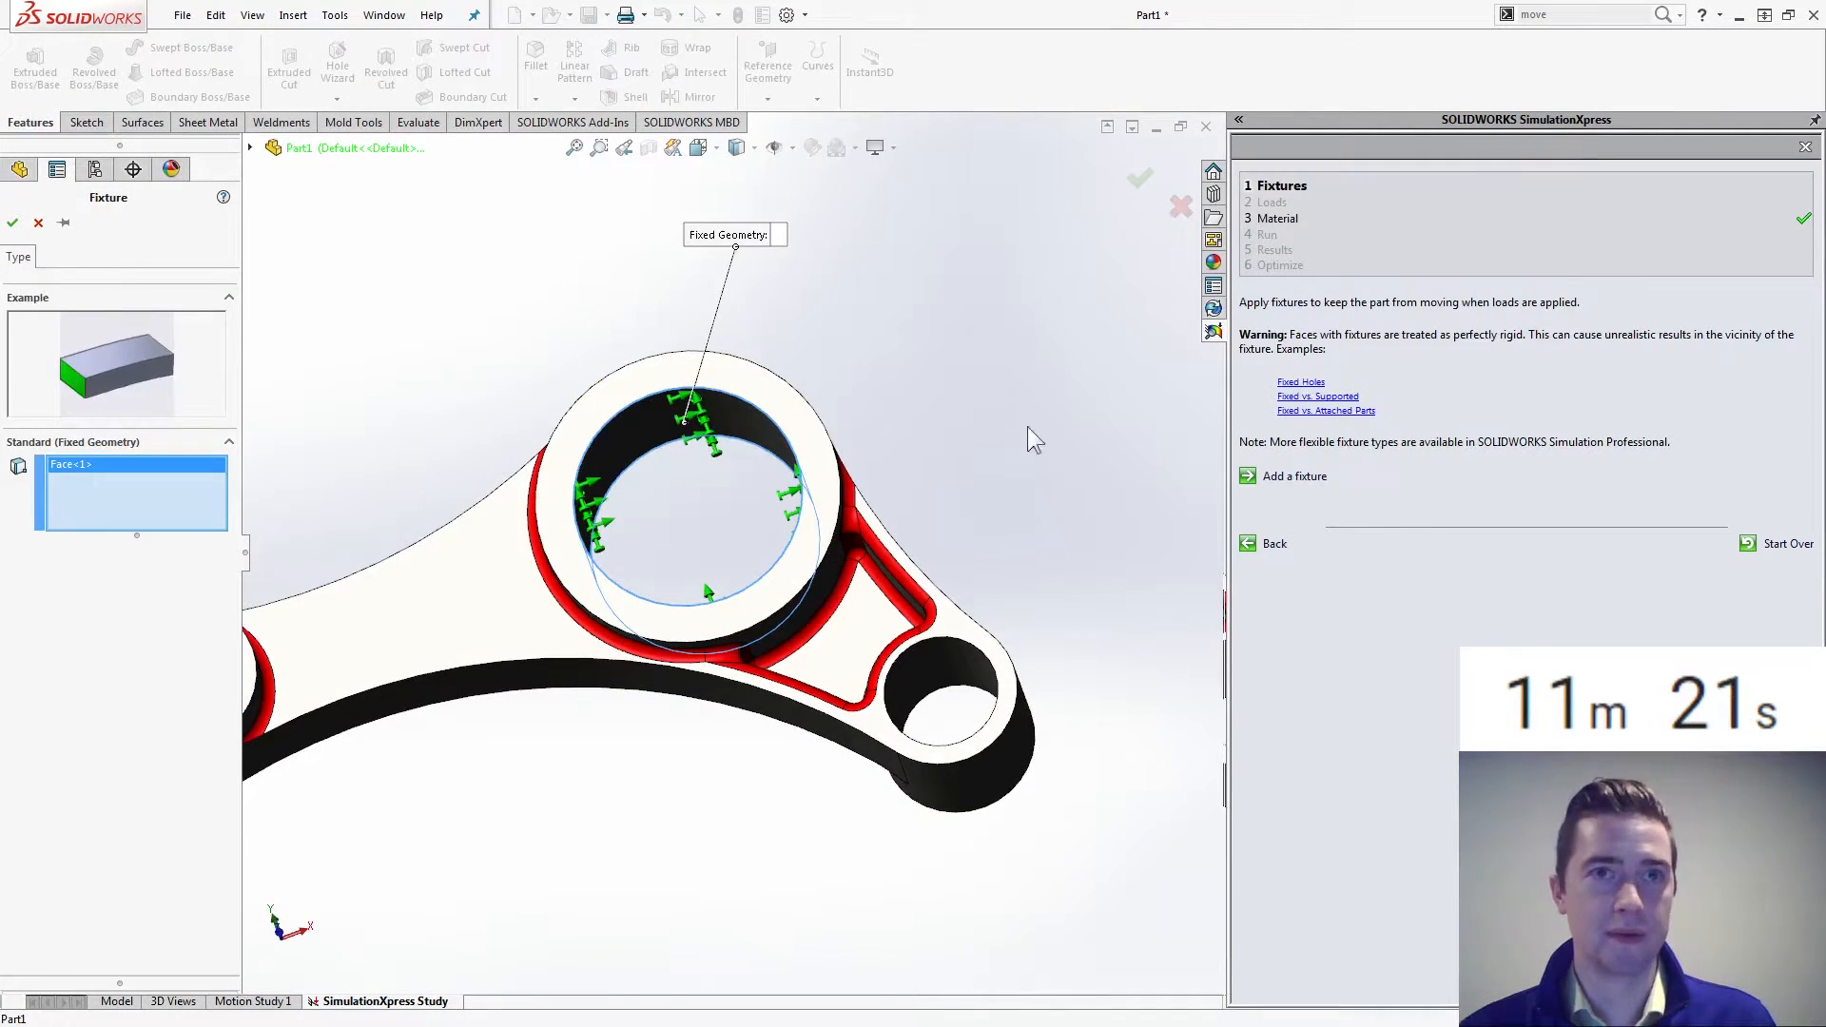
click(11, 224)
click(1276, 551)
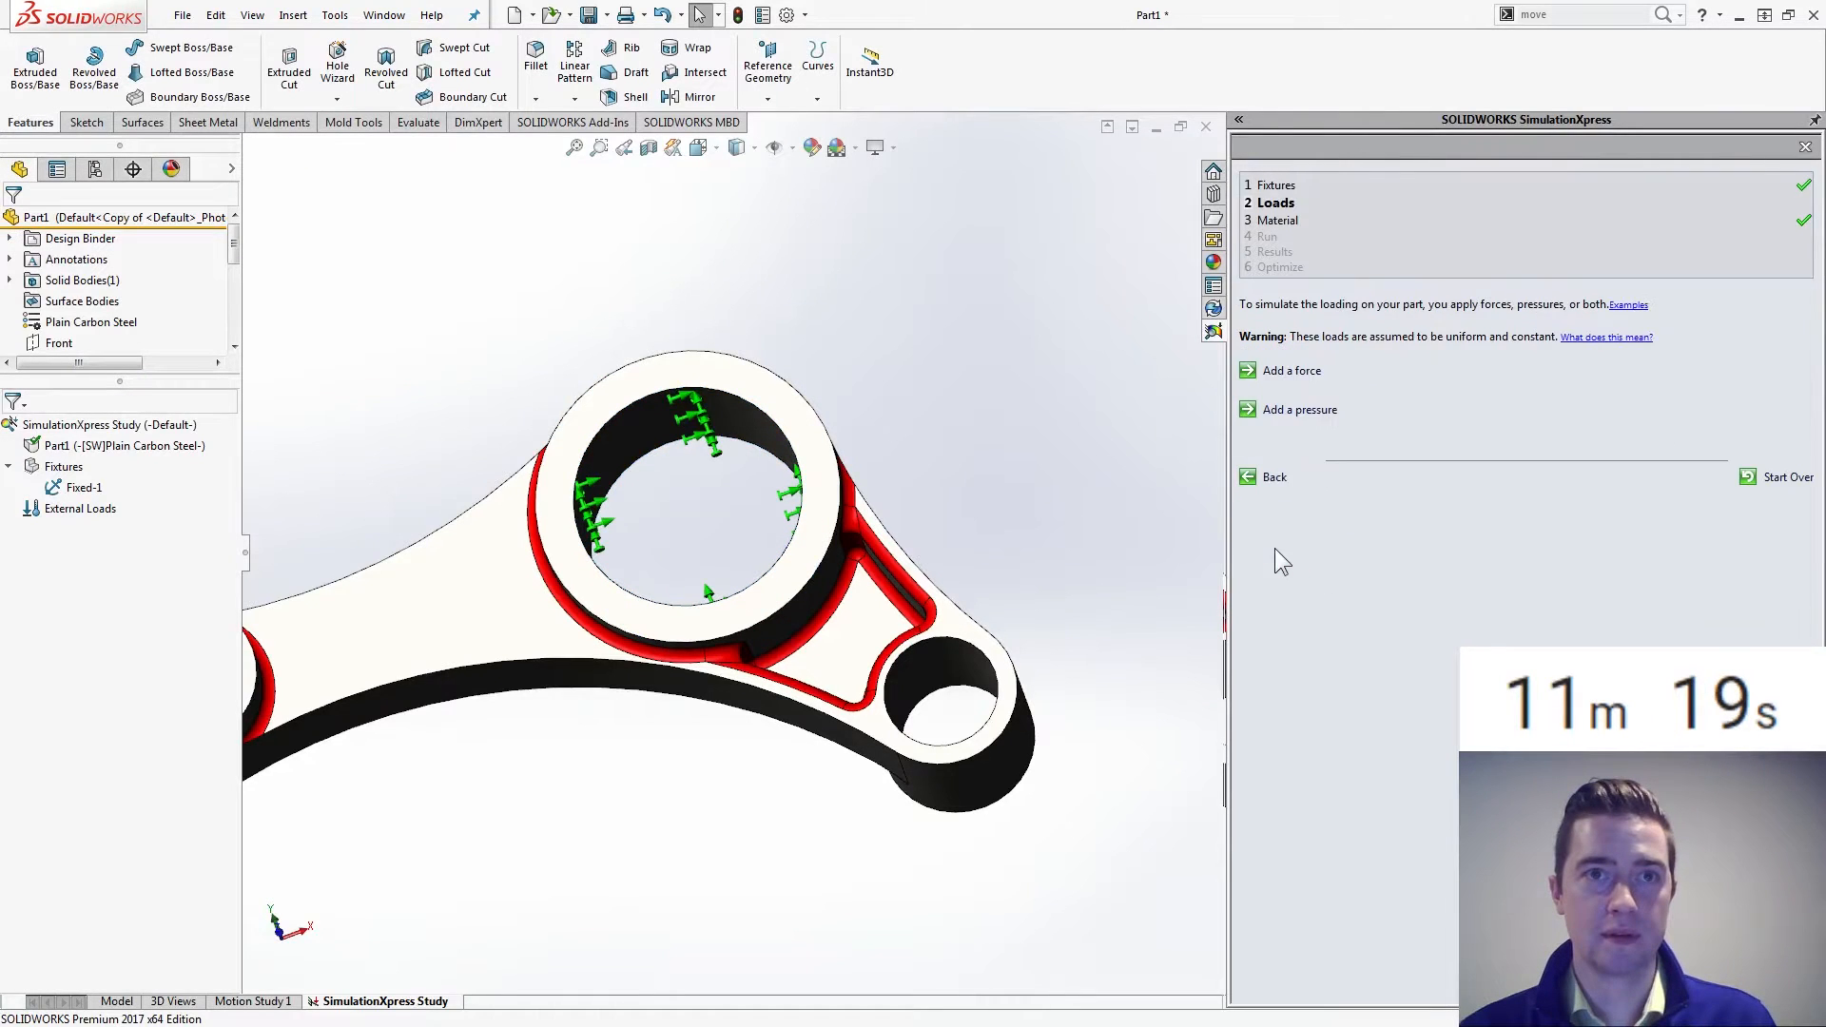
Apply a 500 N force to the bore of the long arm's small boss, directed normal to the Top plane and reversed to point downward
click(1290, 371)
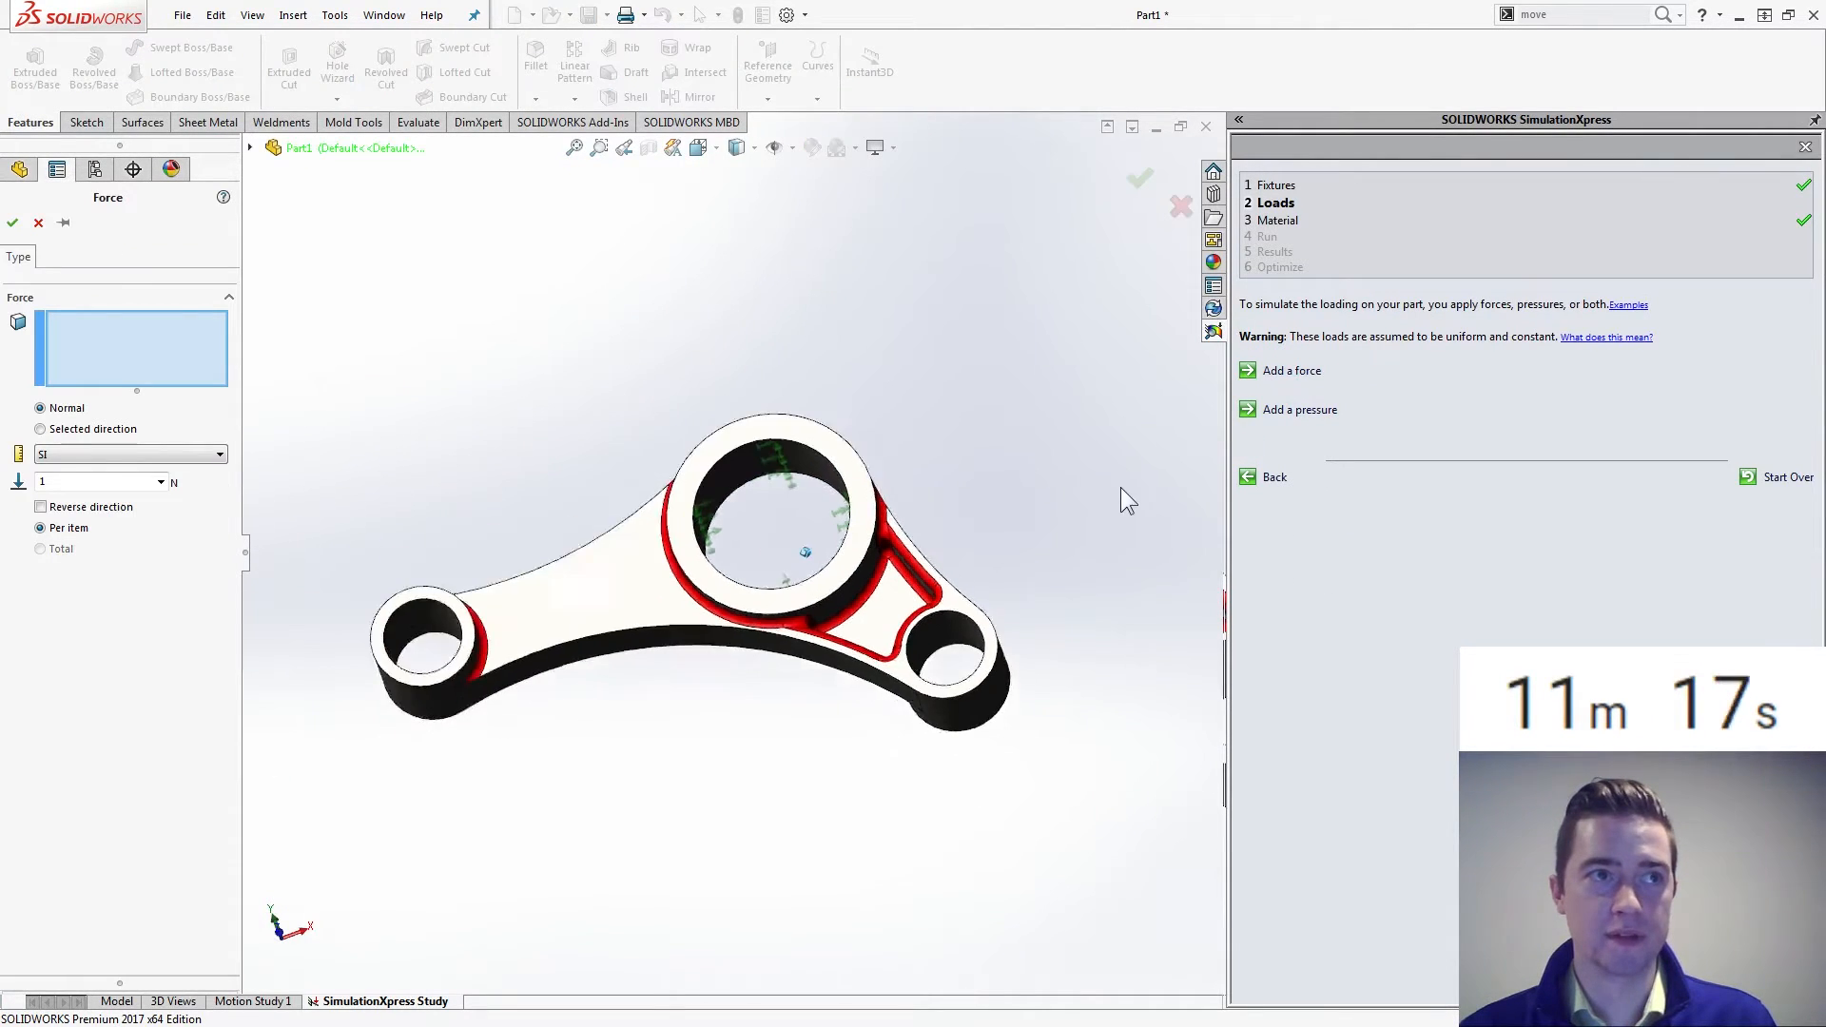
click(591, 635)
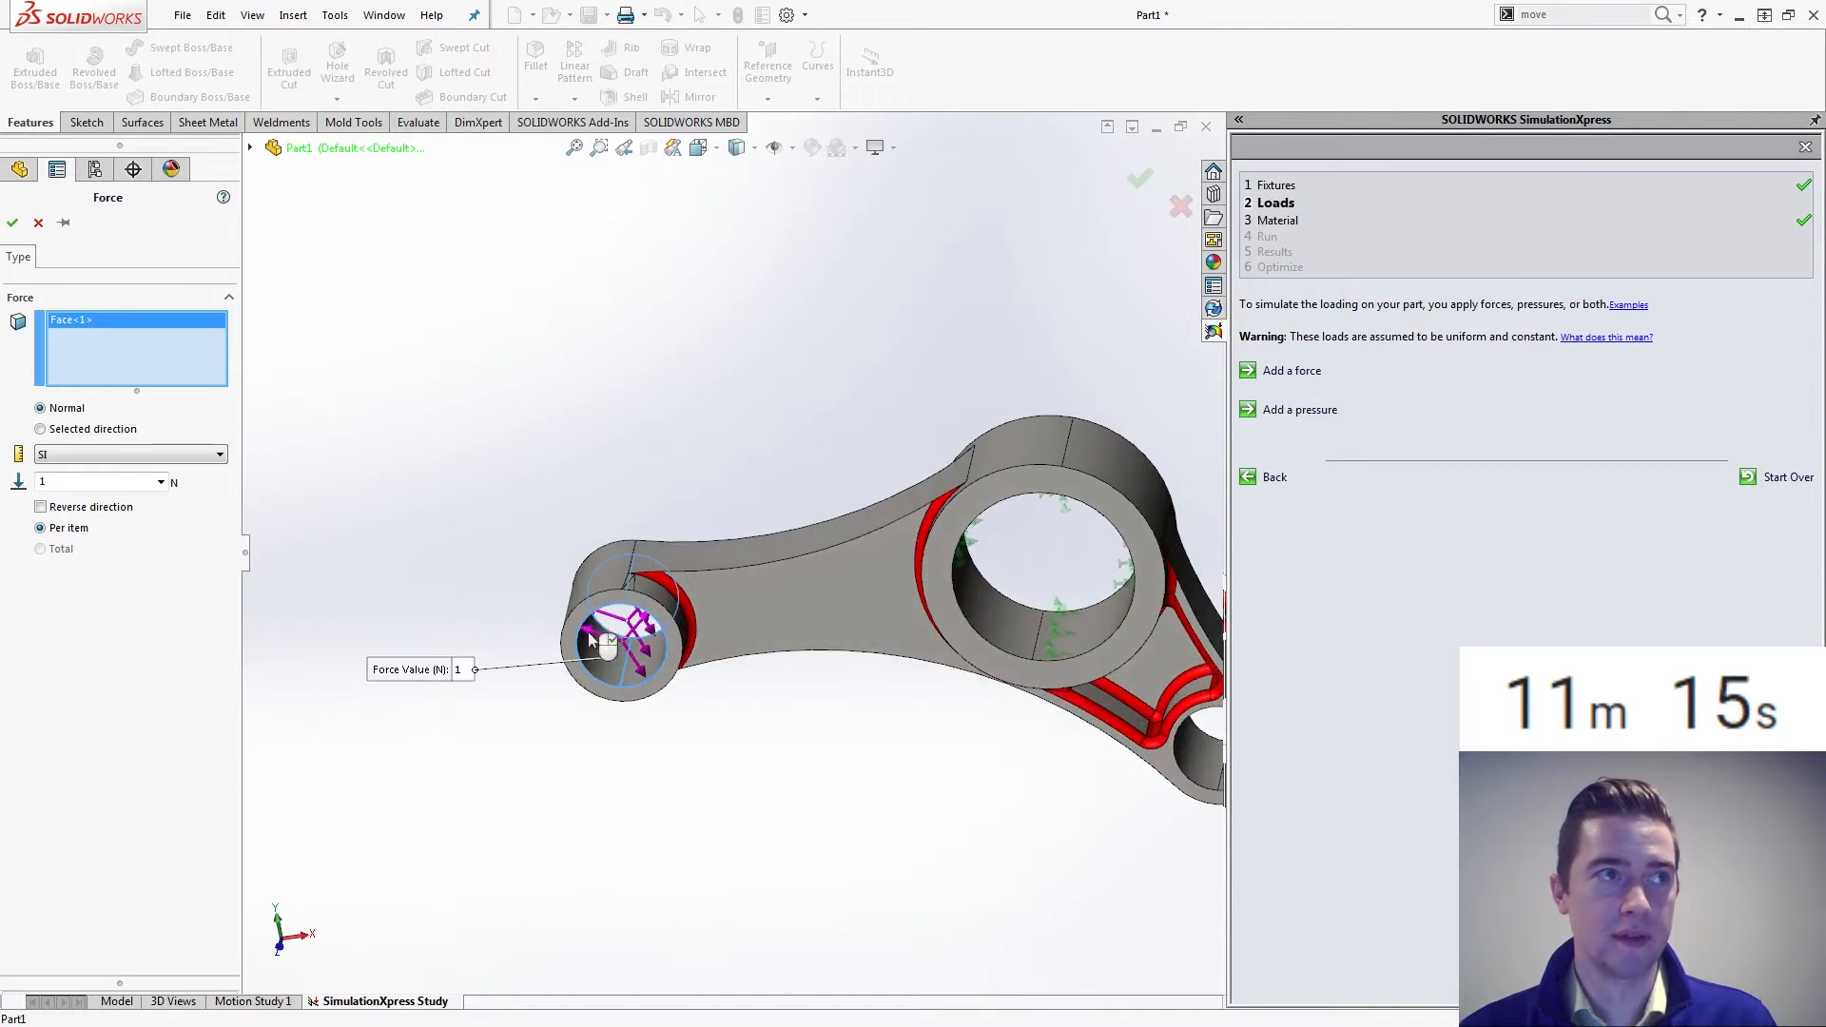
click(69, 431)
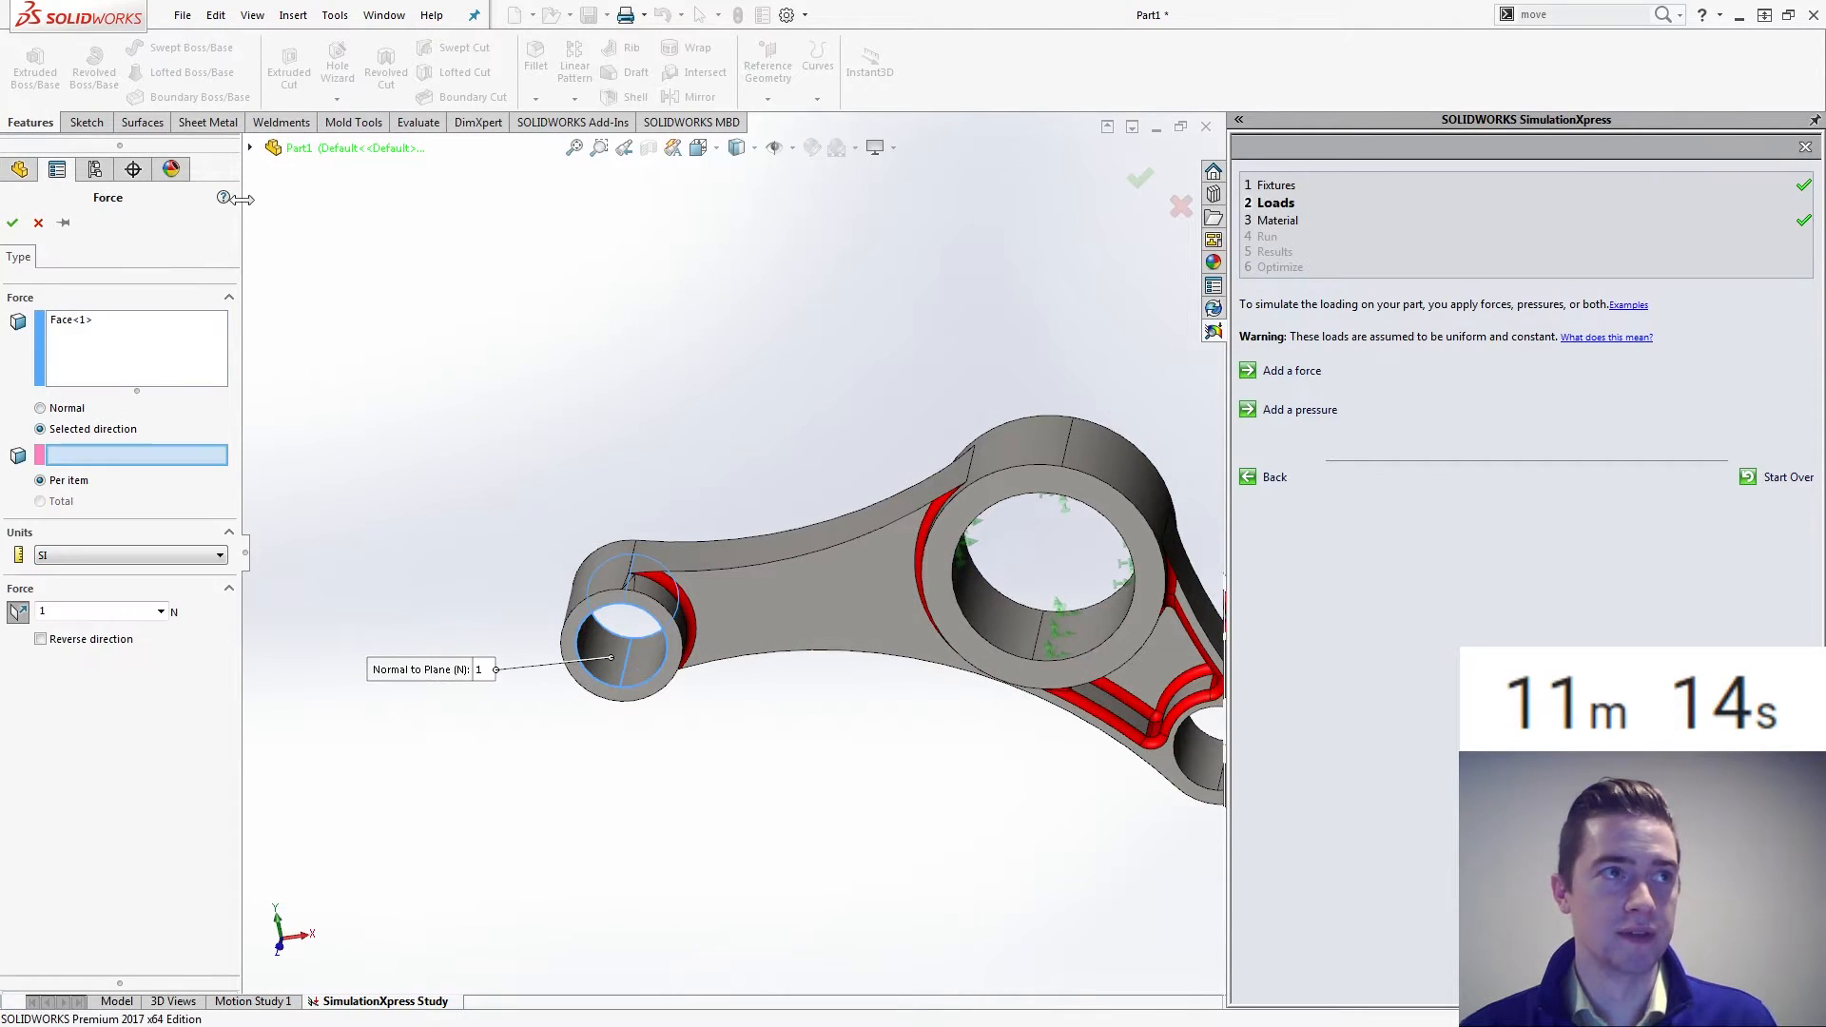
click(251, 147)
click(312, 295)
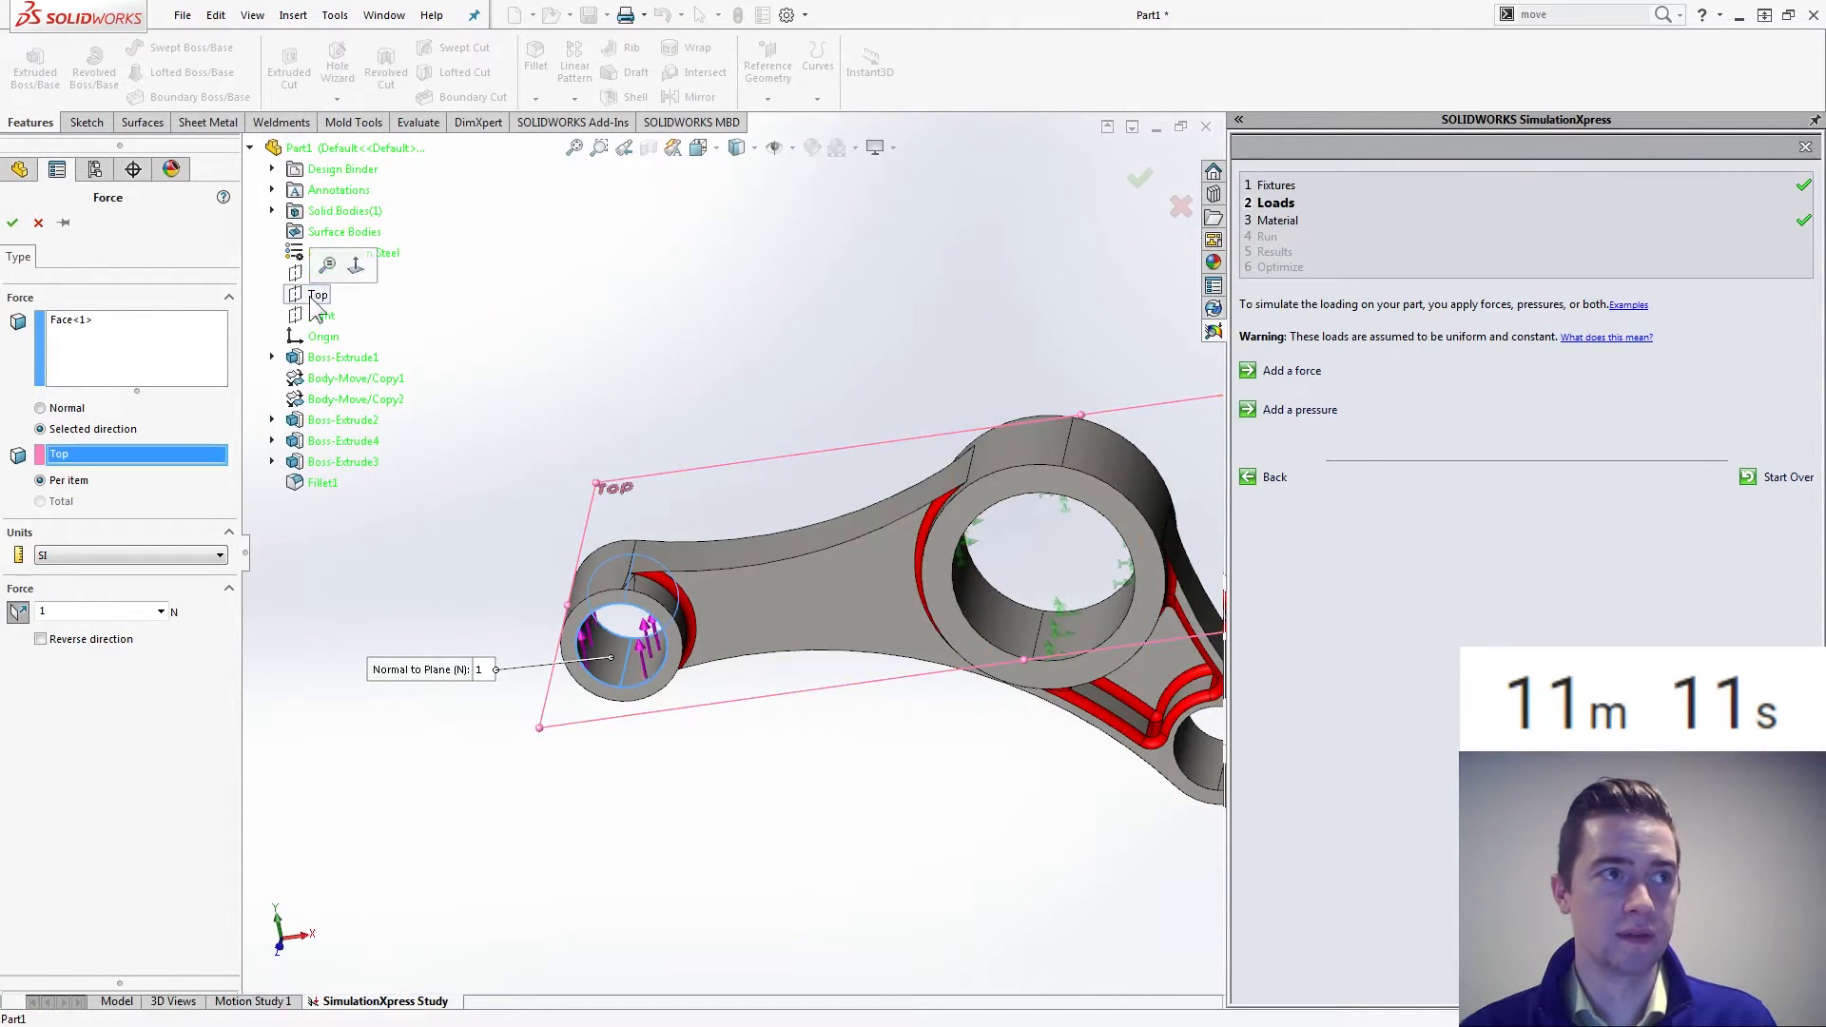
drag(93, 610, 2, 605)
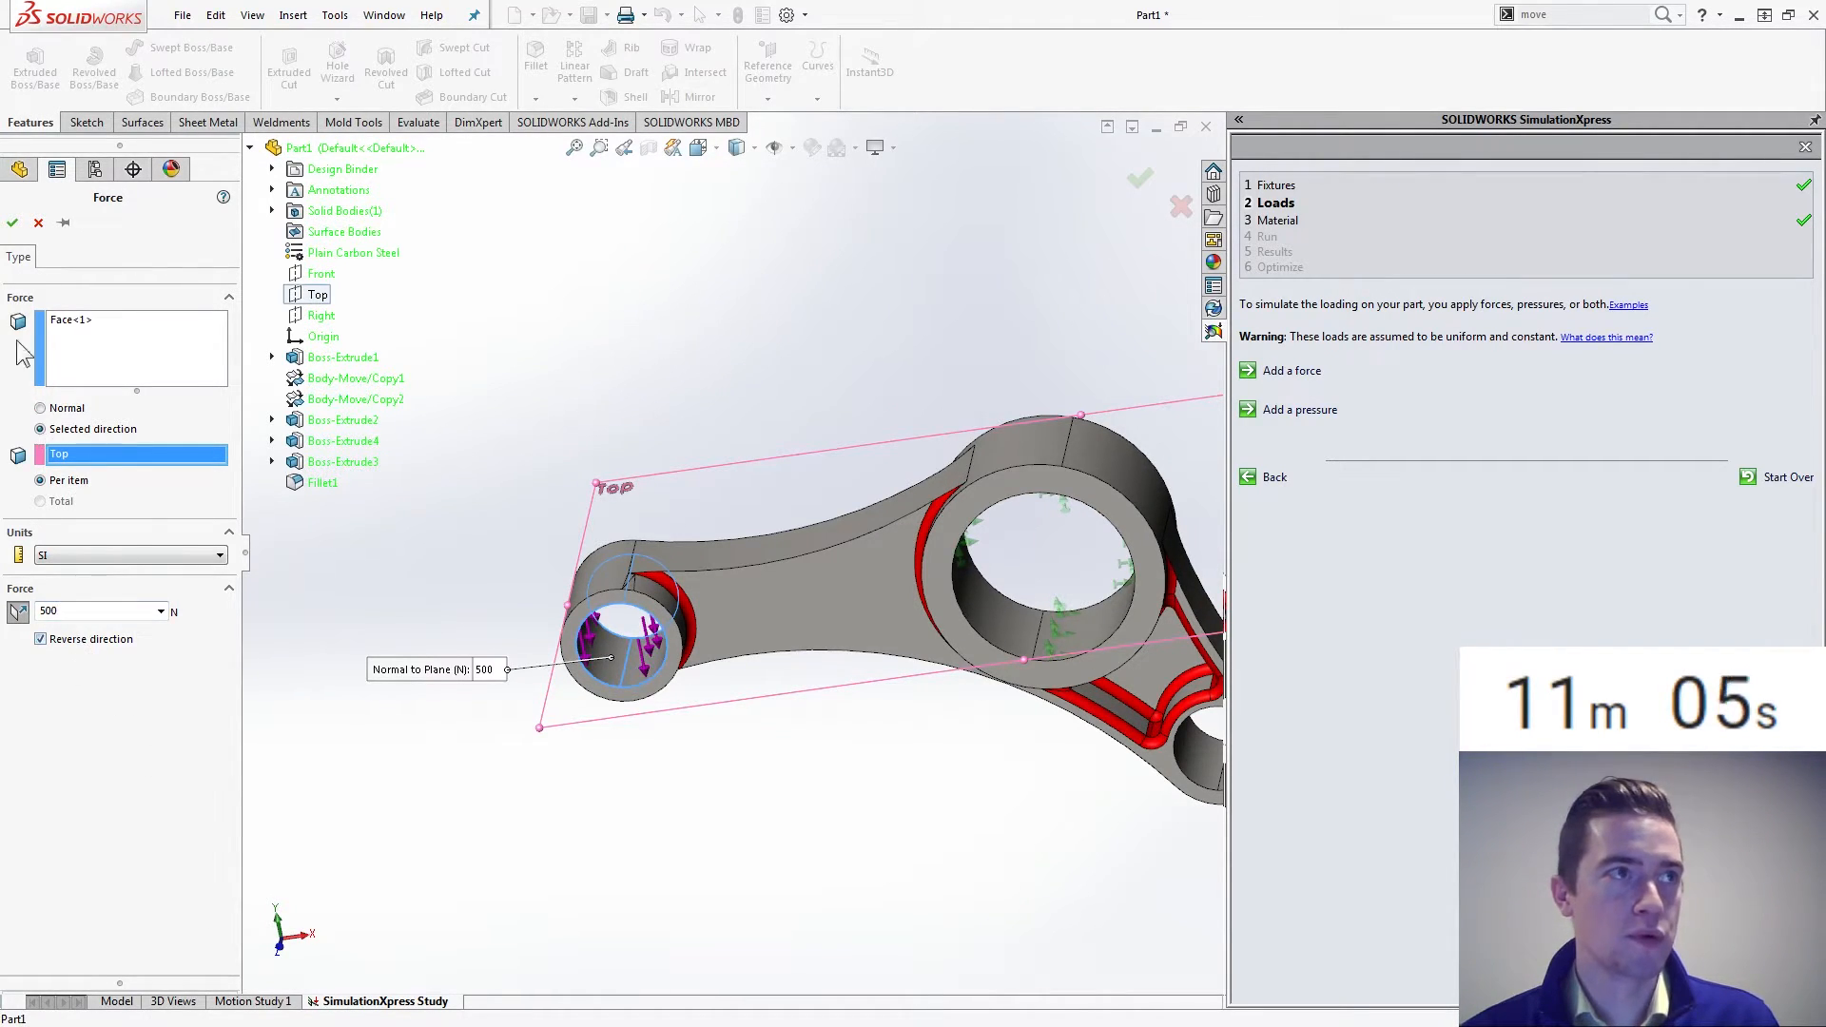
click(13, 223)
Keep Plain Carbon Steel as the material, run the simulation, and accept the deformed shape to continue to the results
click(1271, 496)
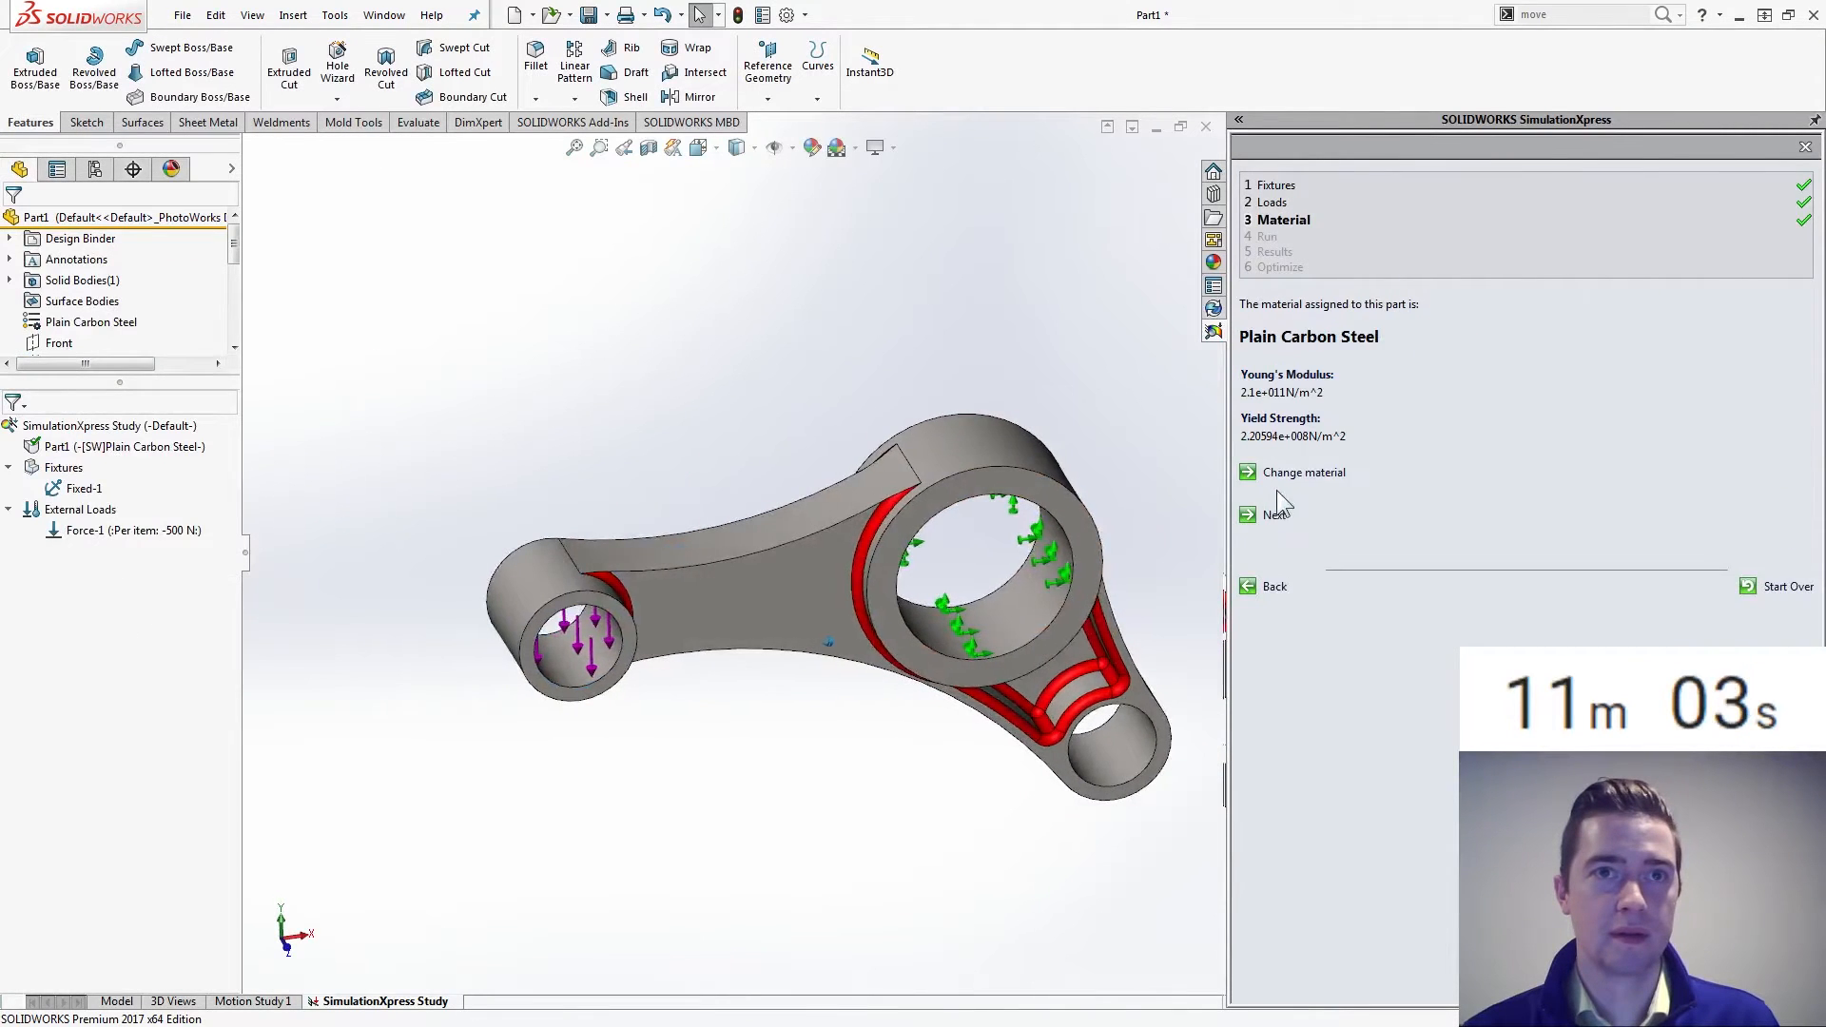
click(1272, 517)
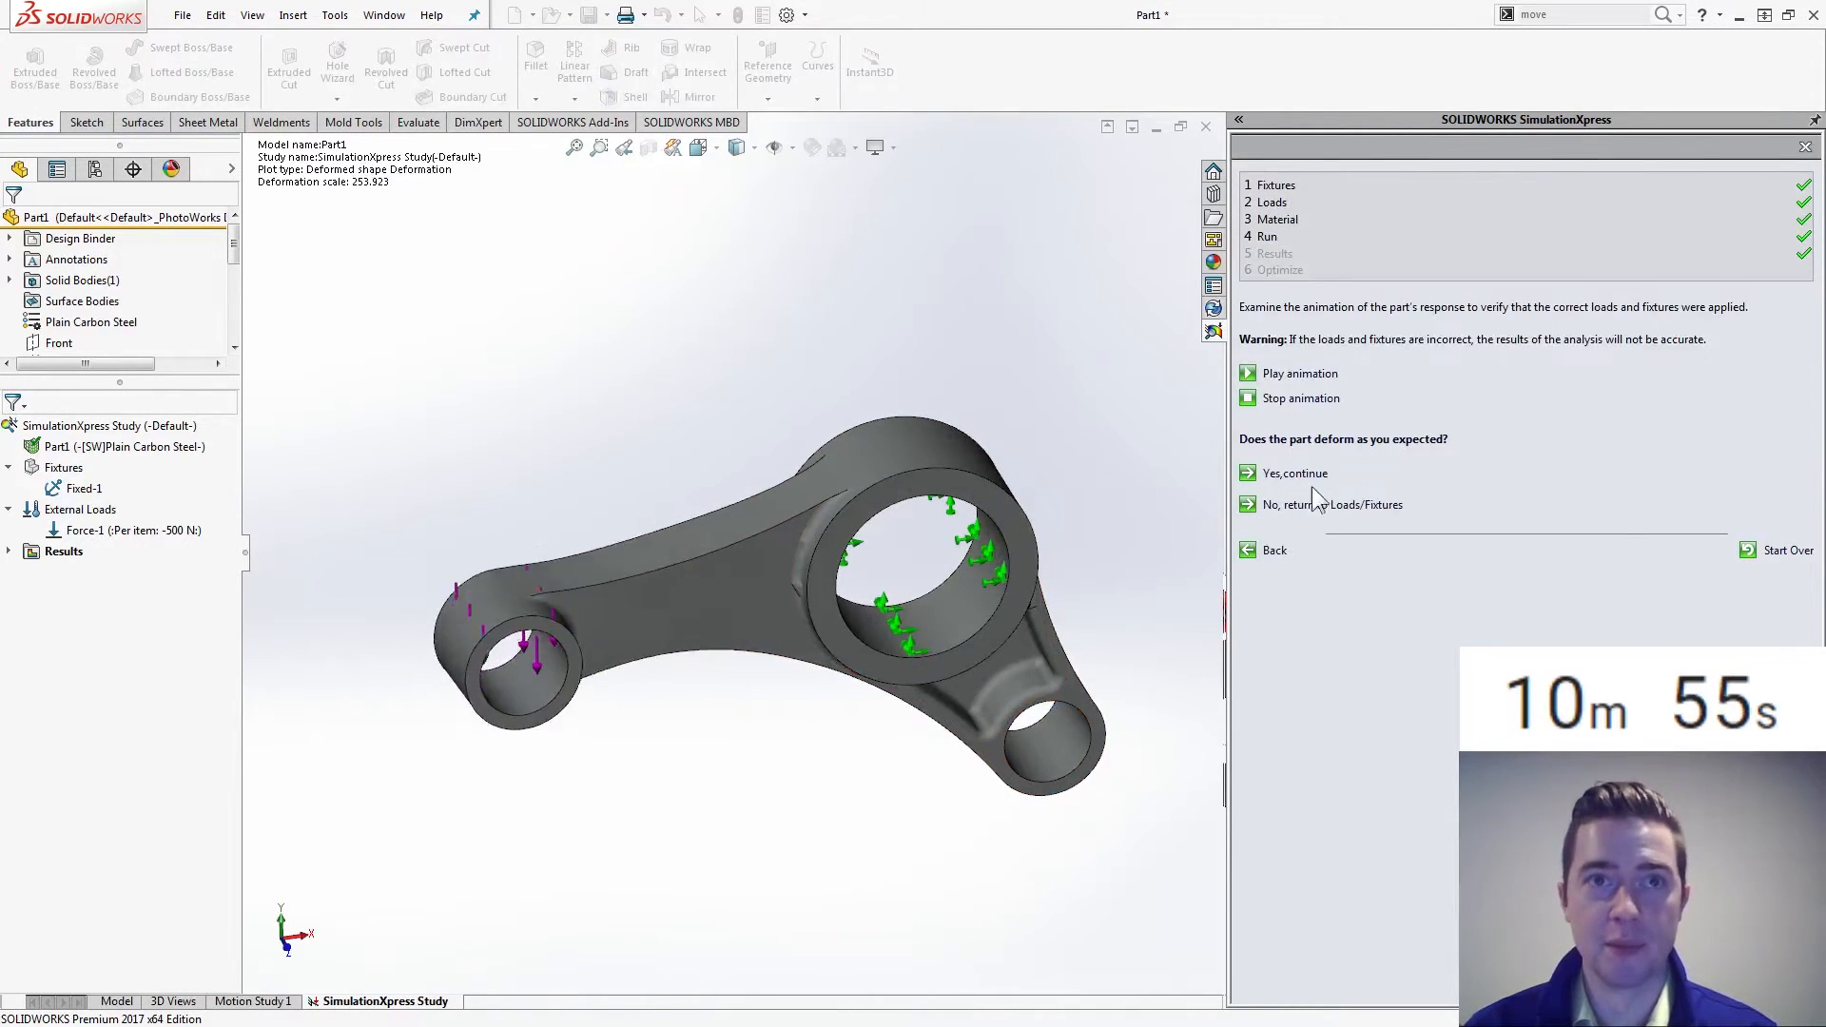
click(1275, 472)
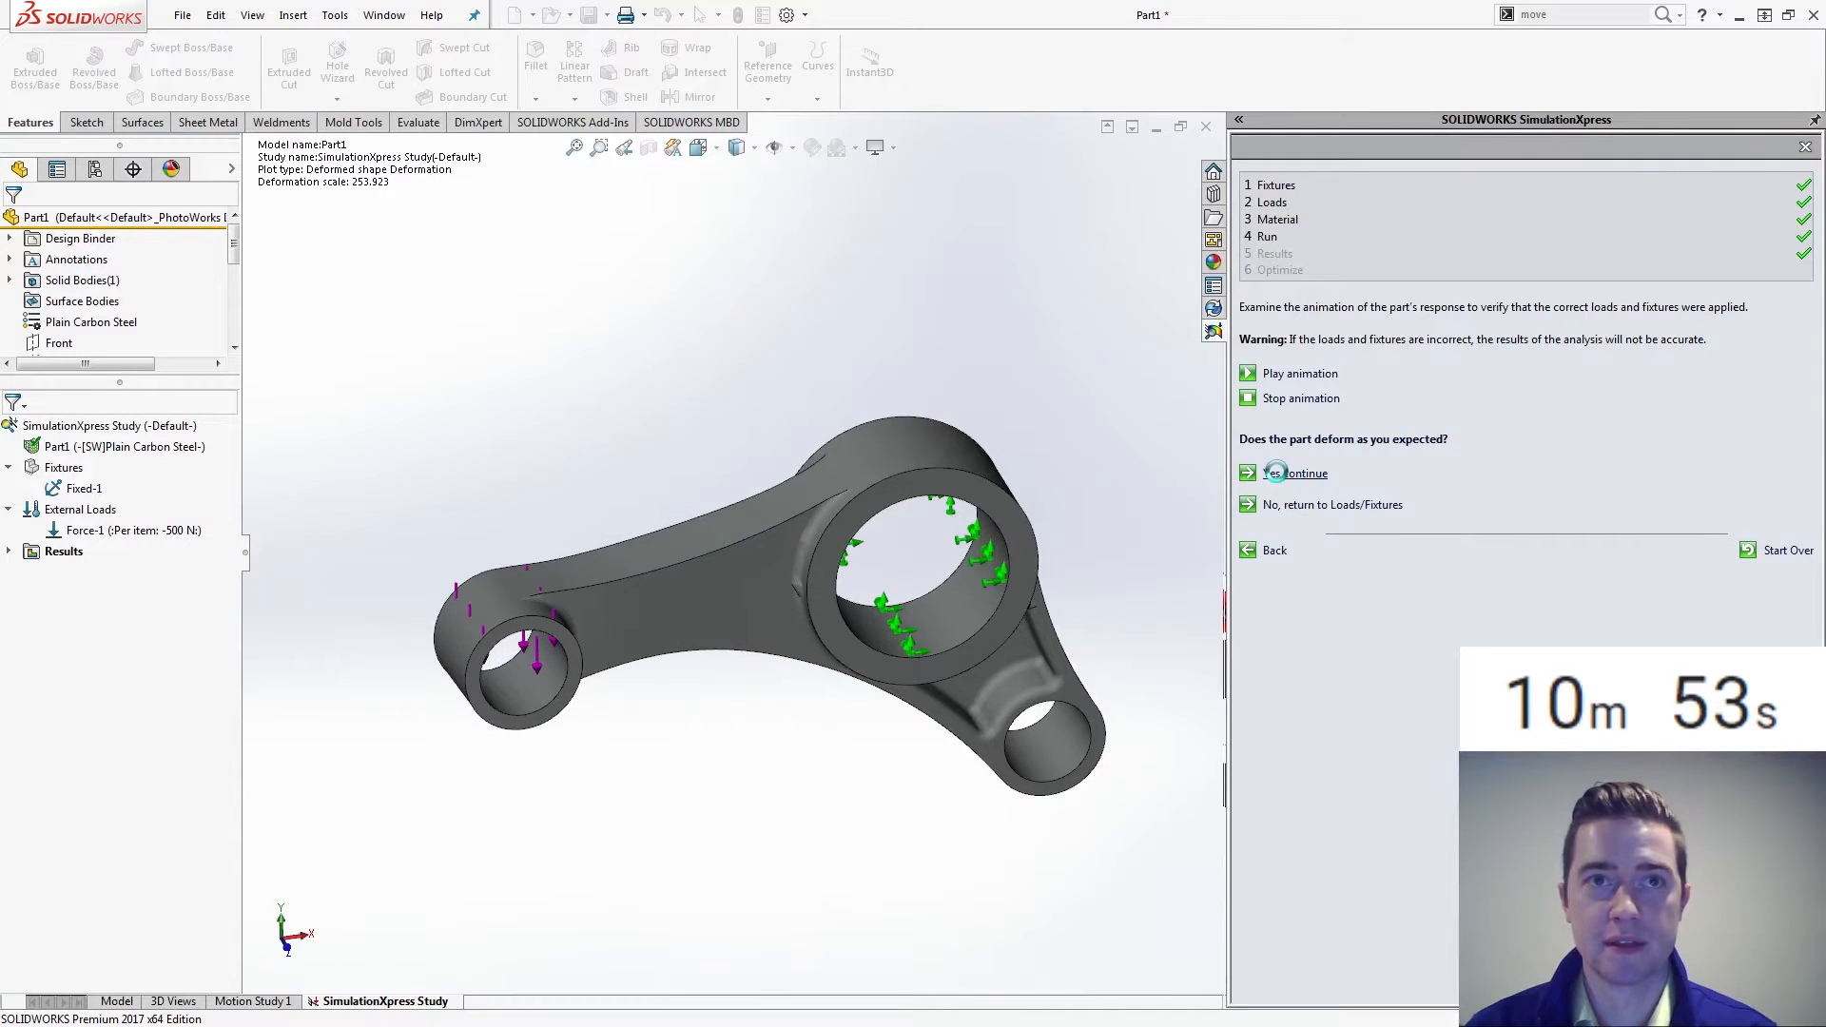